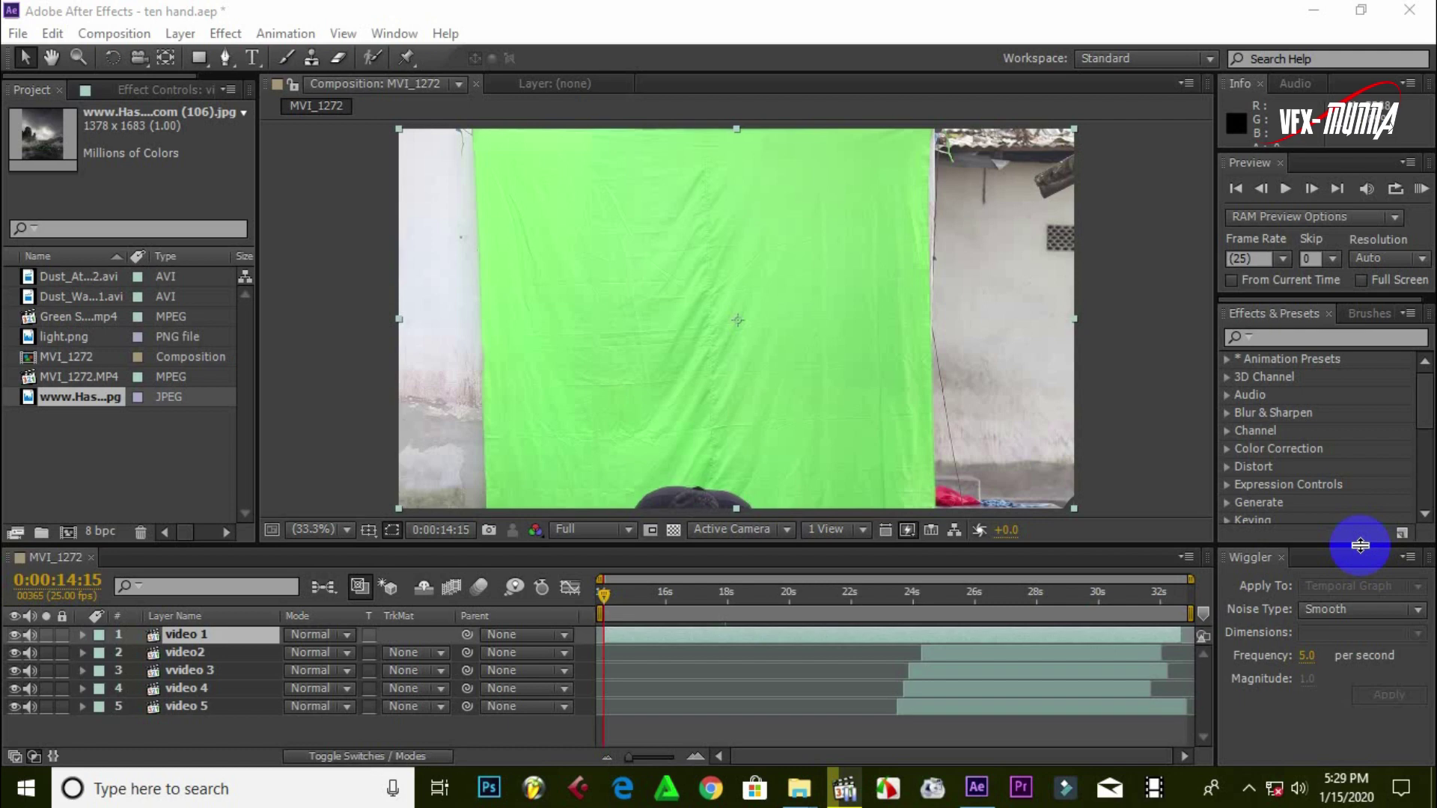
Preview the composition, then play the video 1 layer from about 0:00:23:06 to review where the arm clips begin
left_click(1285, 190)
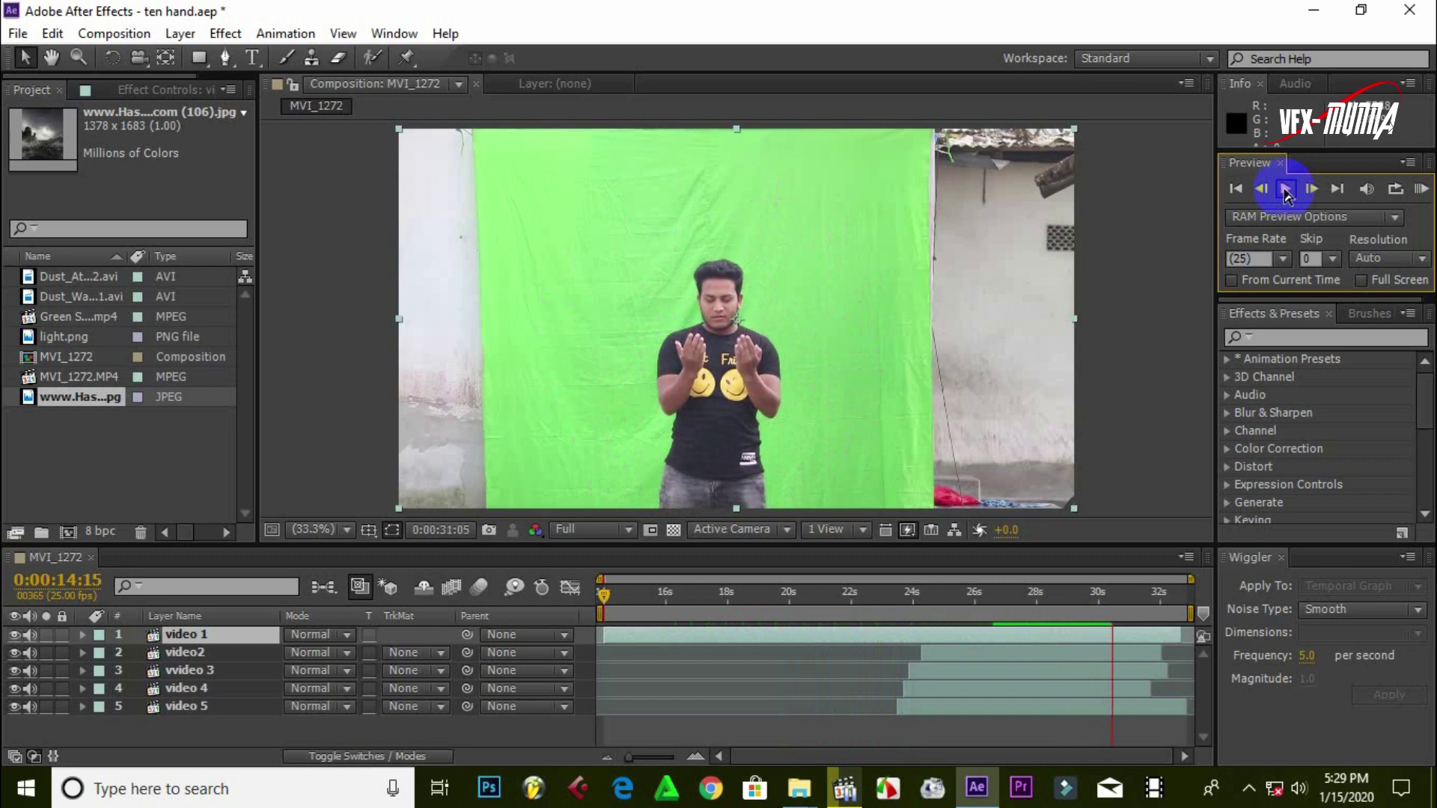
left_click(1270, 193)
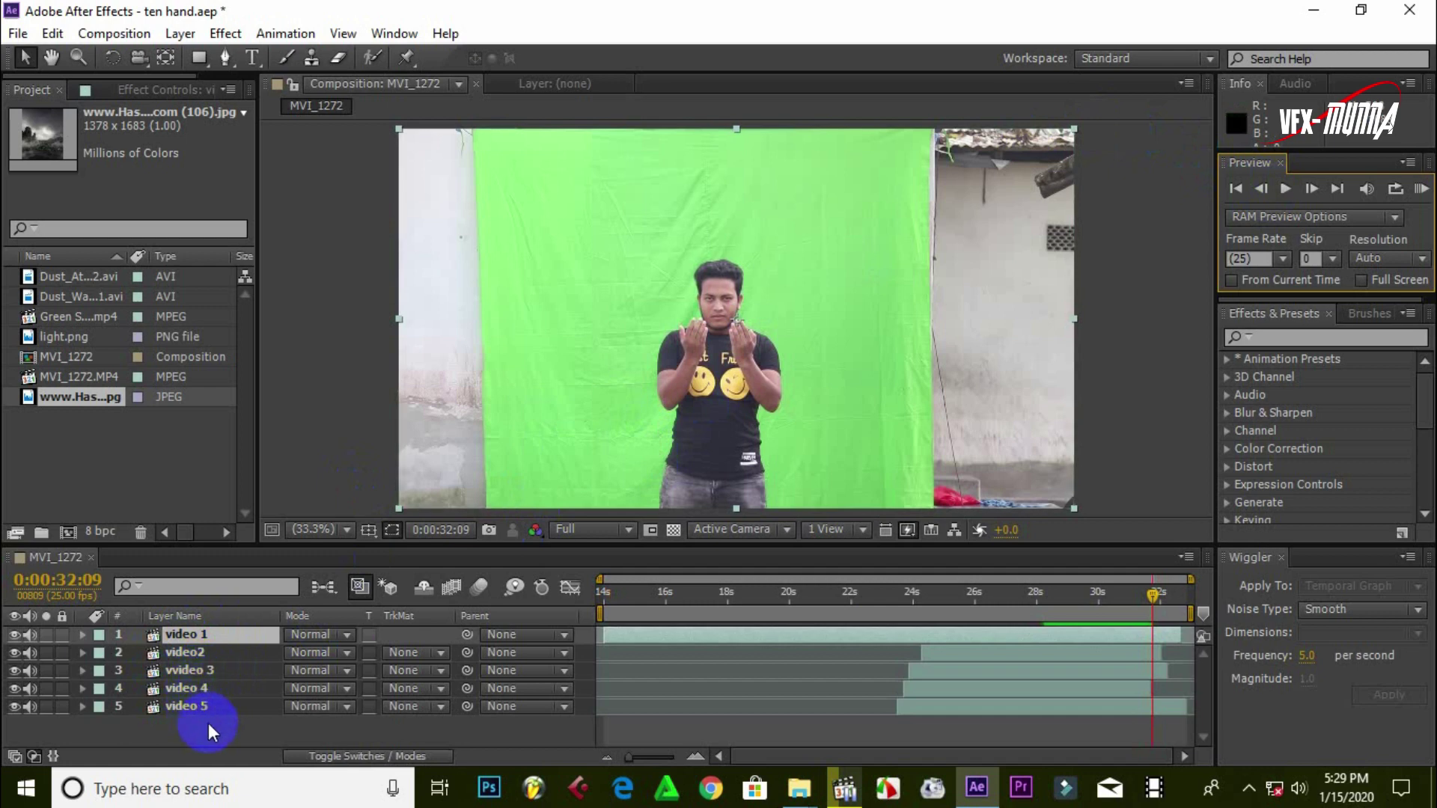
left_click(199, 638)
left_click(715, 630)
left_click(898, 595)
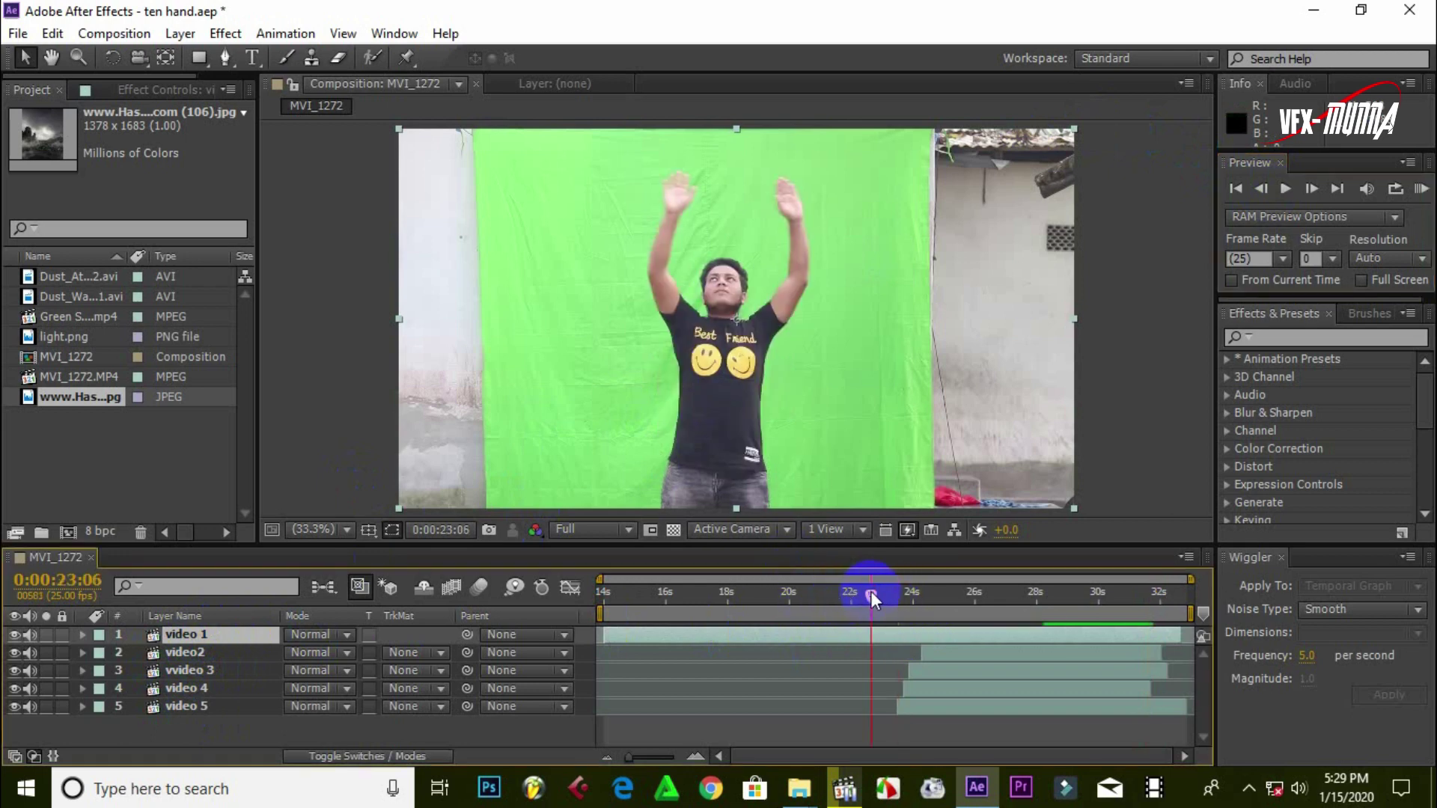
left_click(872, 594)
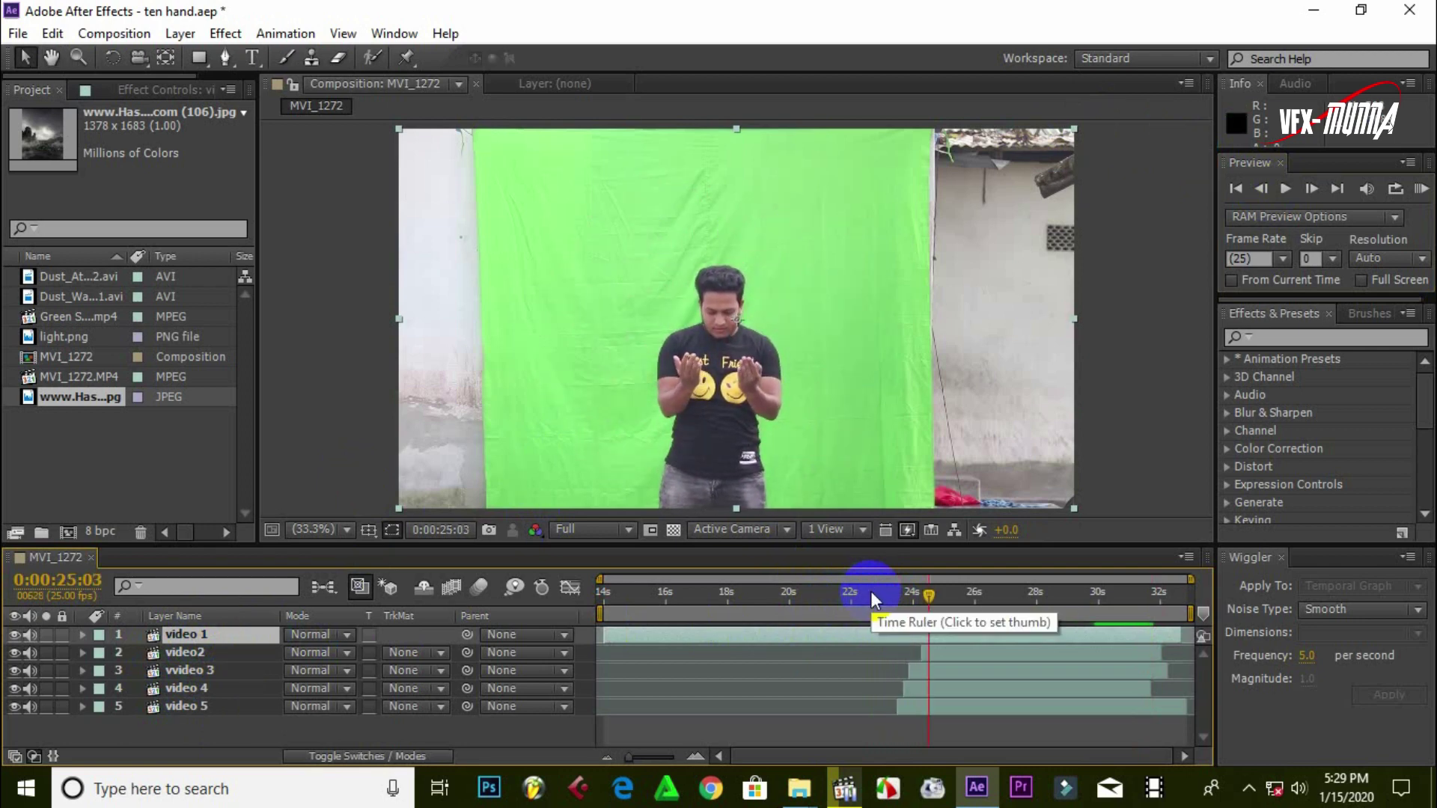
left_click(534, 670)
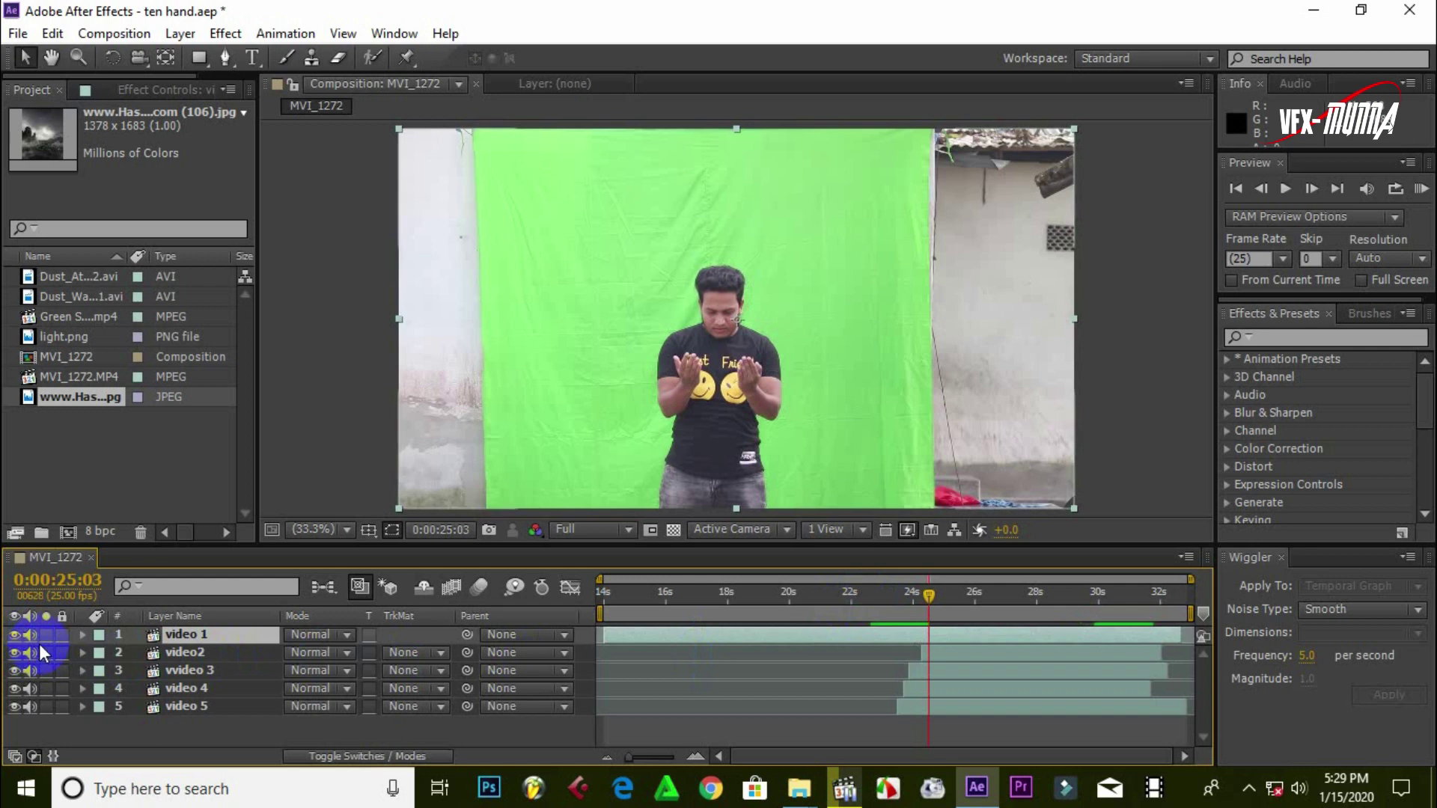
Hide the video 1 layer and play the clip beneath it from 0:00:24:13
left_click(16, 636)
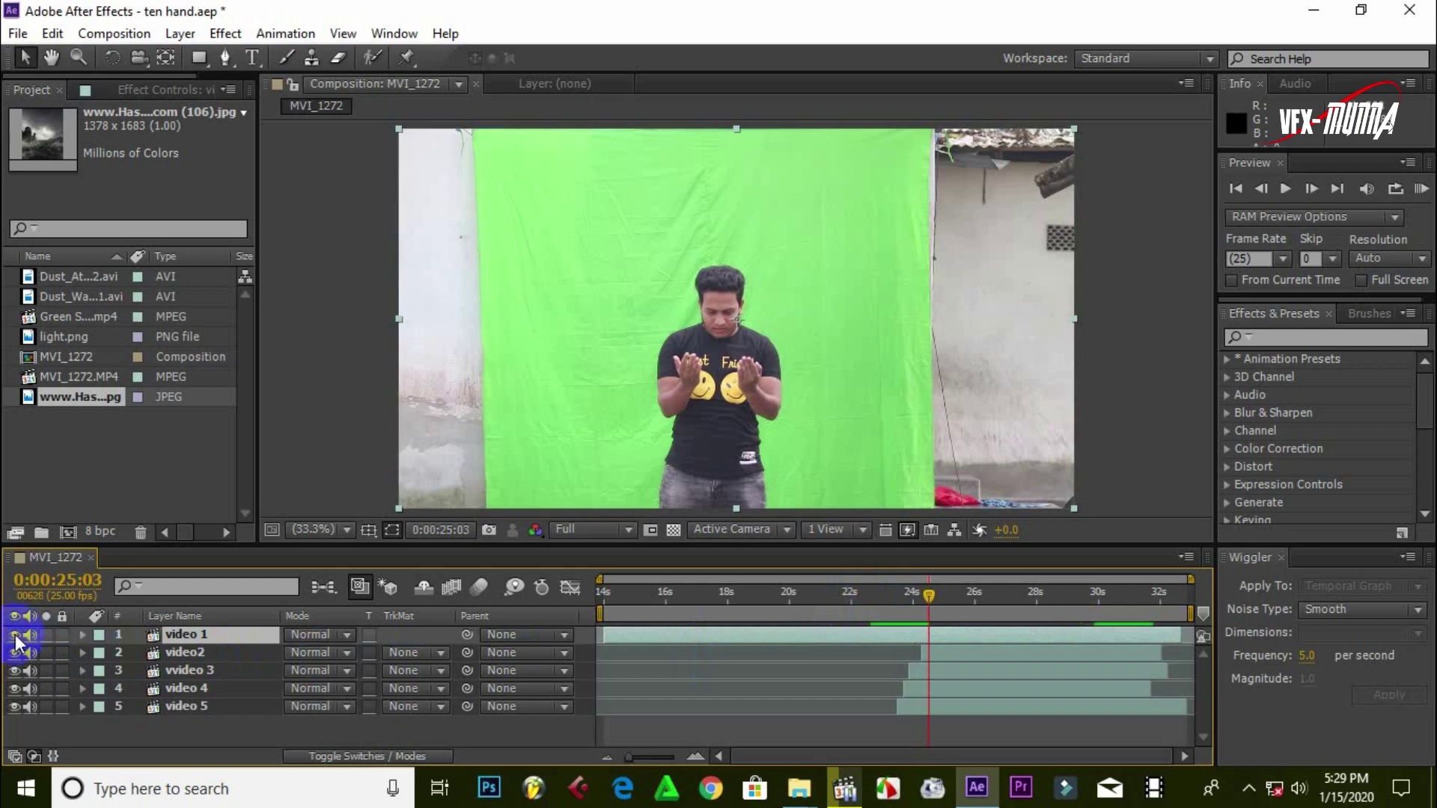
left_click(15, 636)
left_click_drag(926, 601, 909, 596)
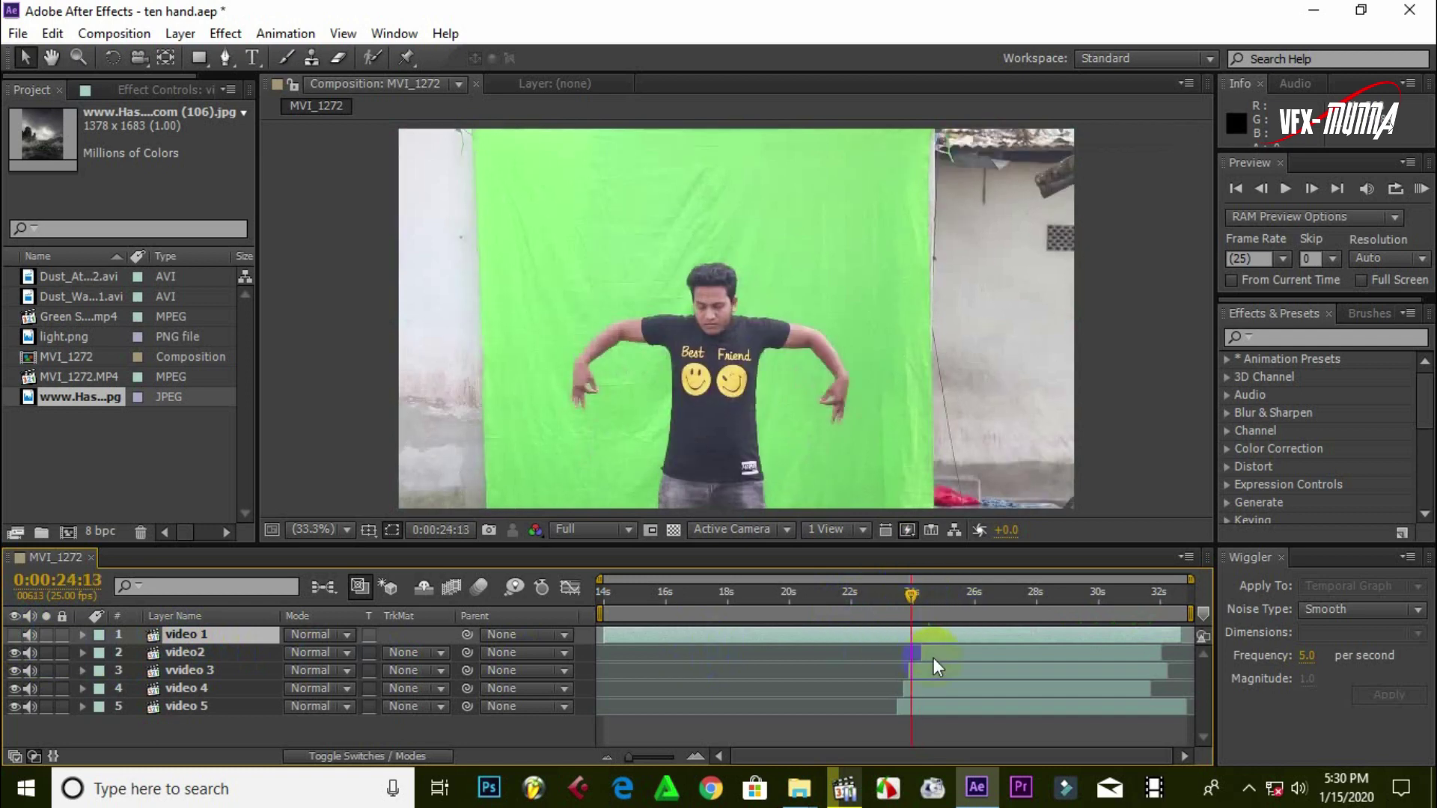
key("space")
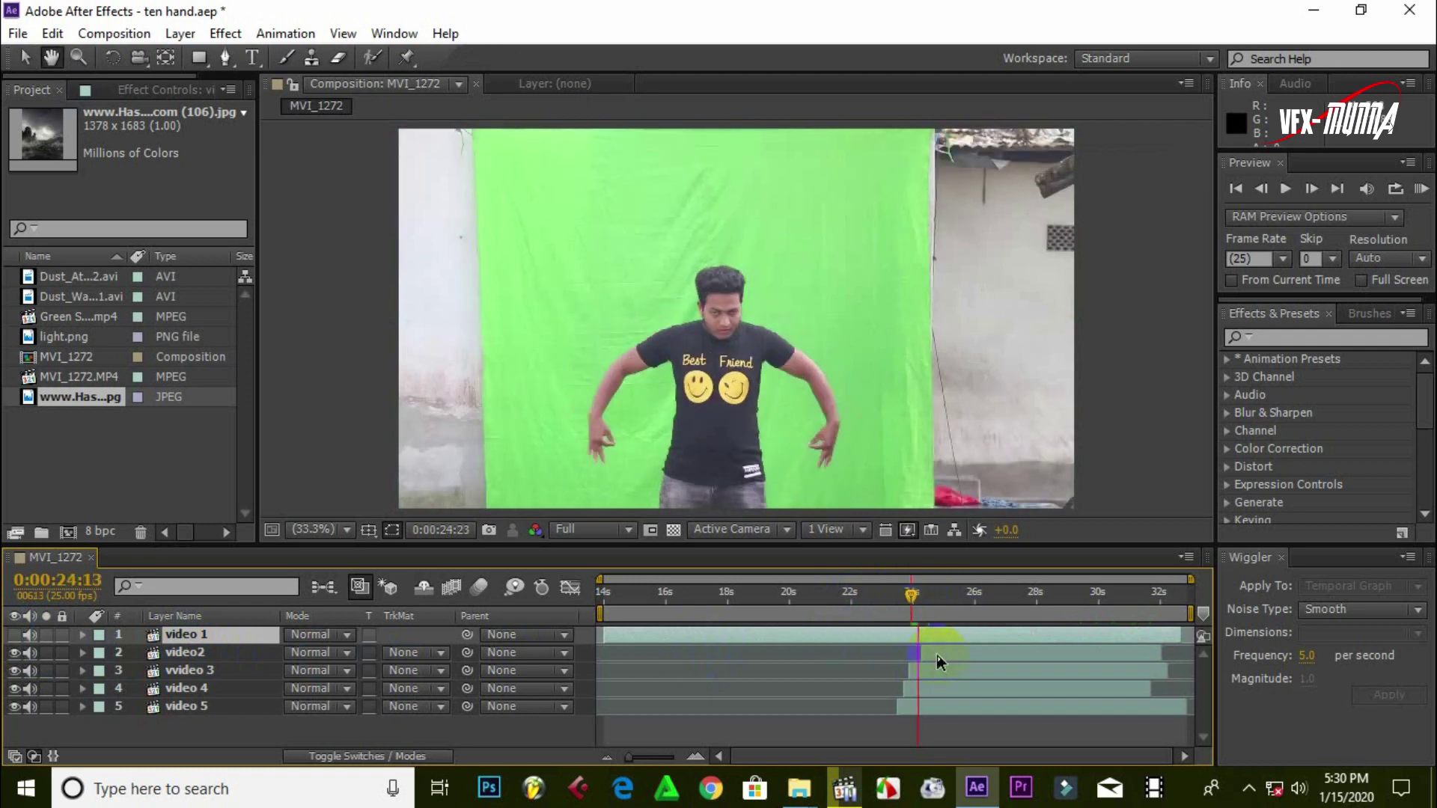
key("space")
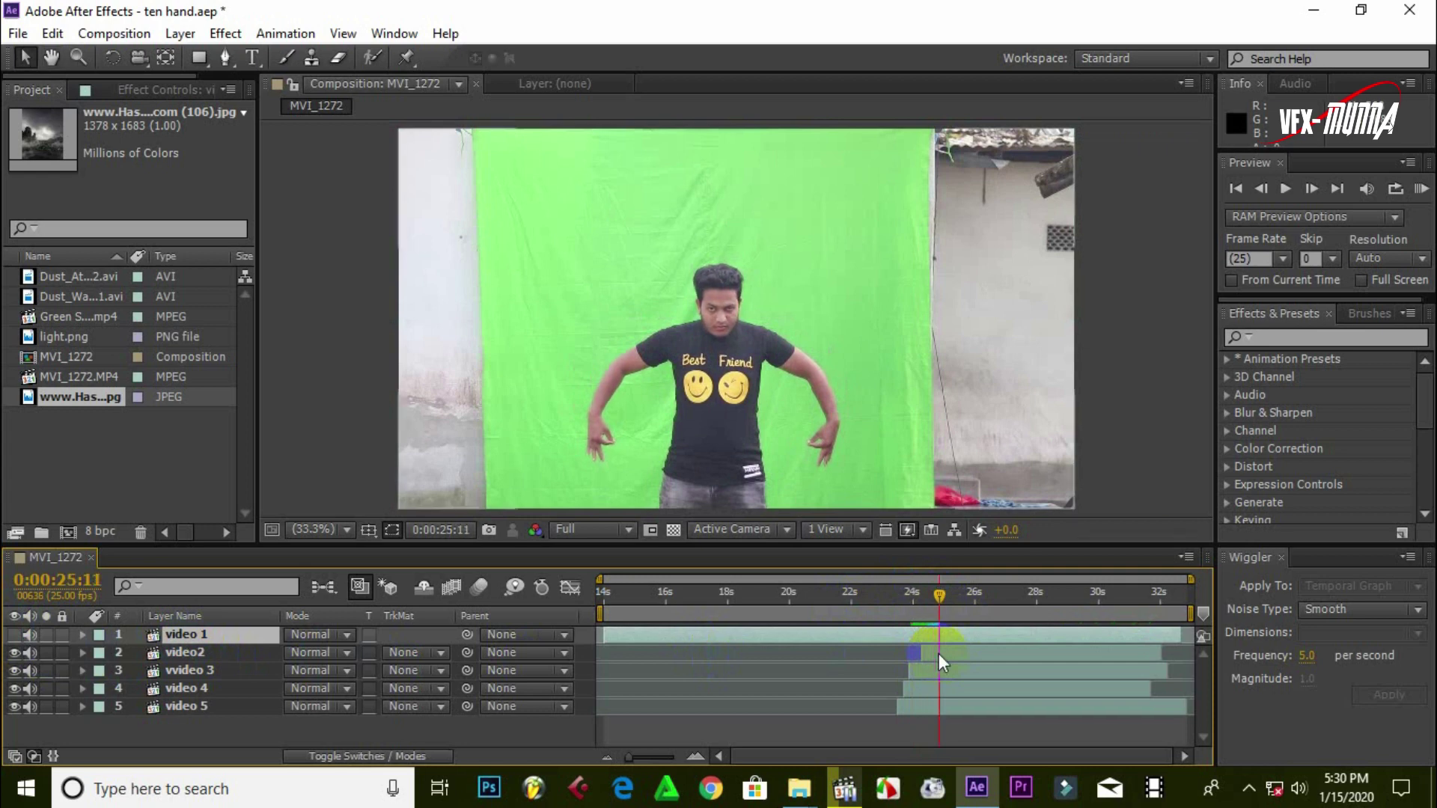
Hide the video2, vvideo 3 and video 4 layers one by one to view each clip underneath
left_click(15, 653)
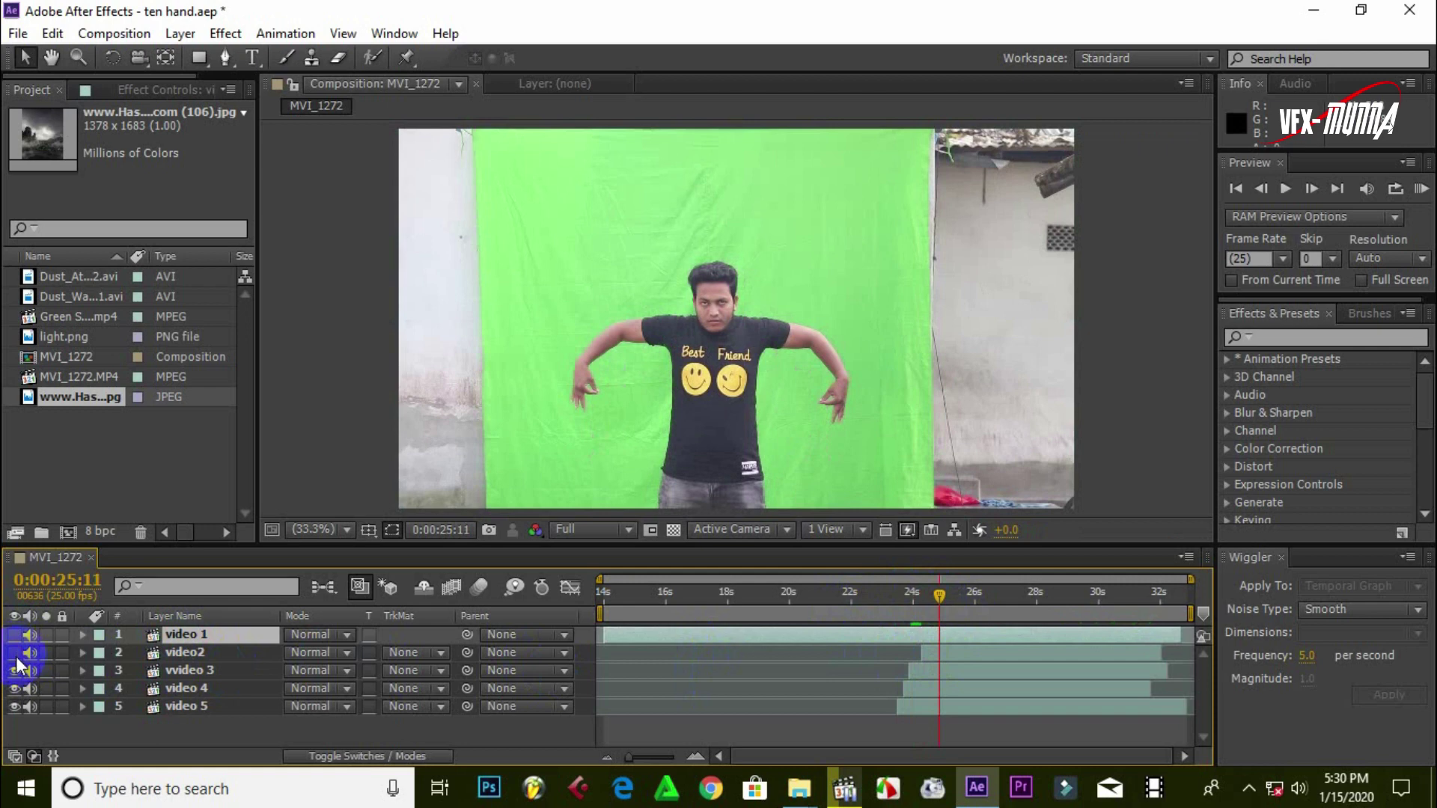
left_click(15, 670)
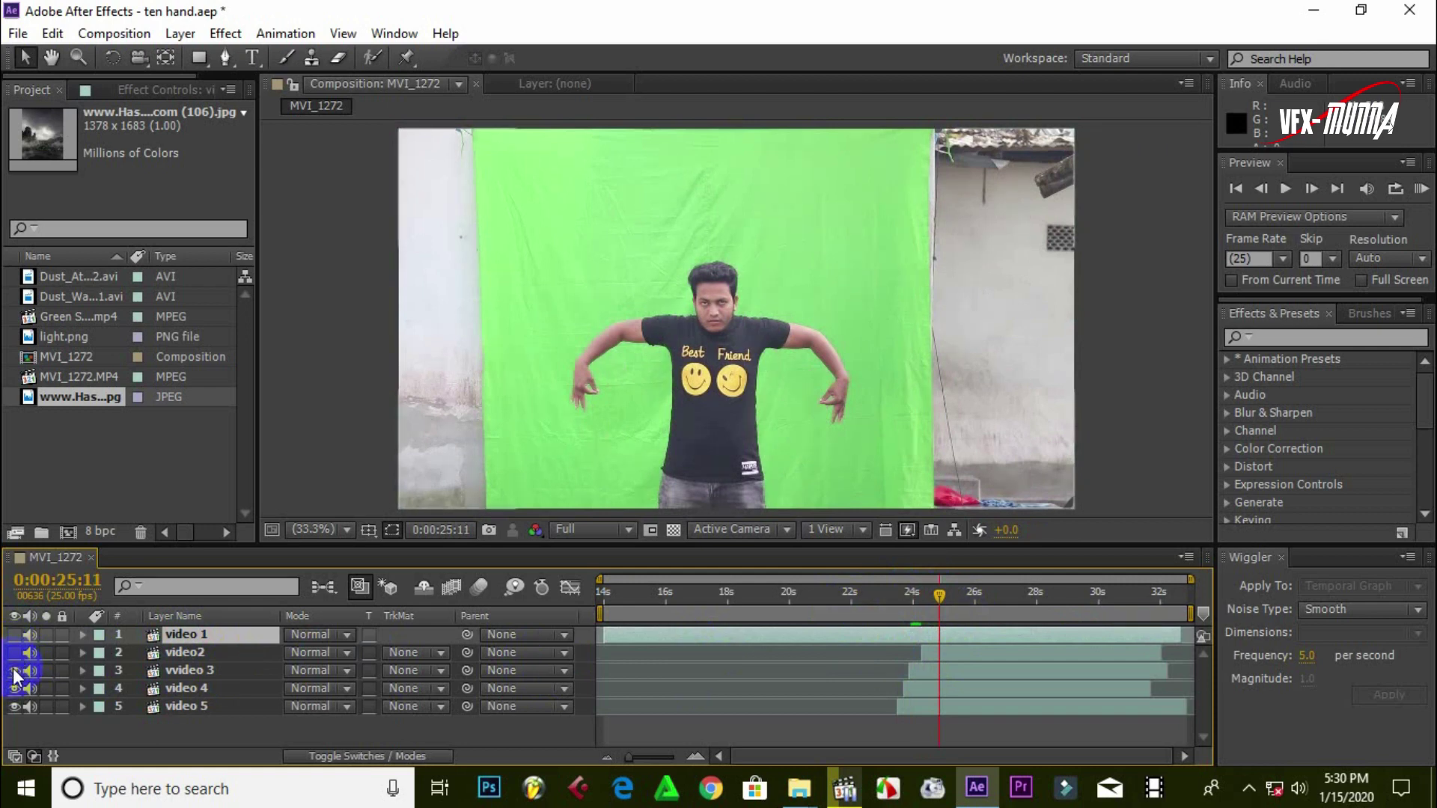
left_click(15, 672)
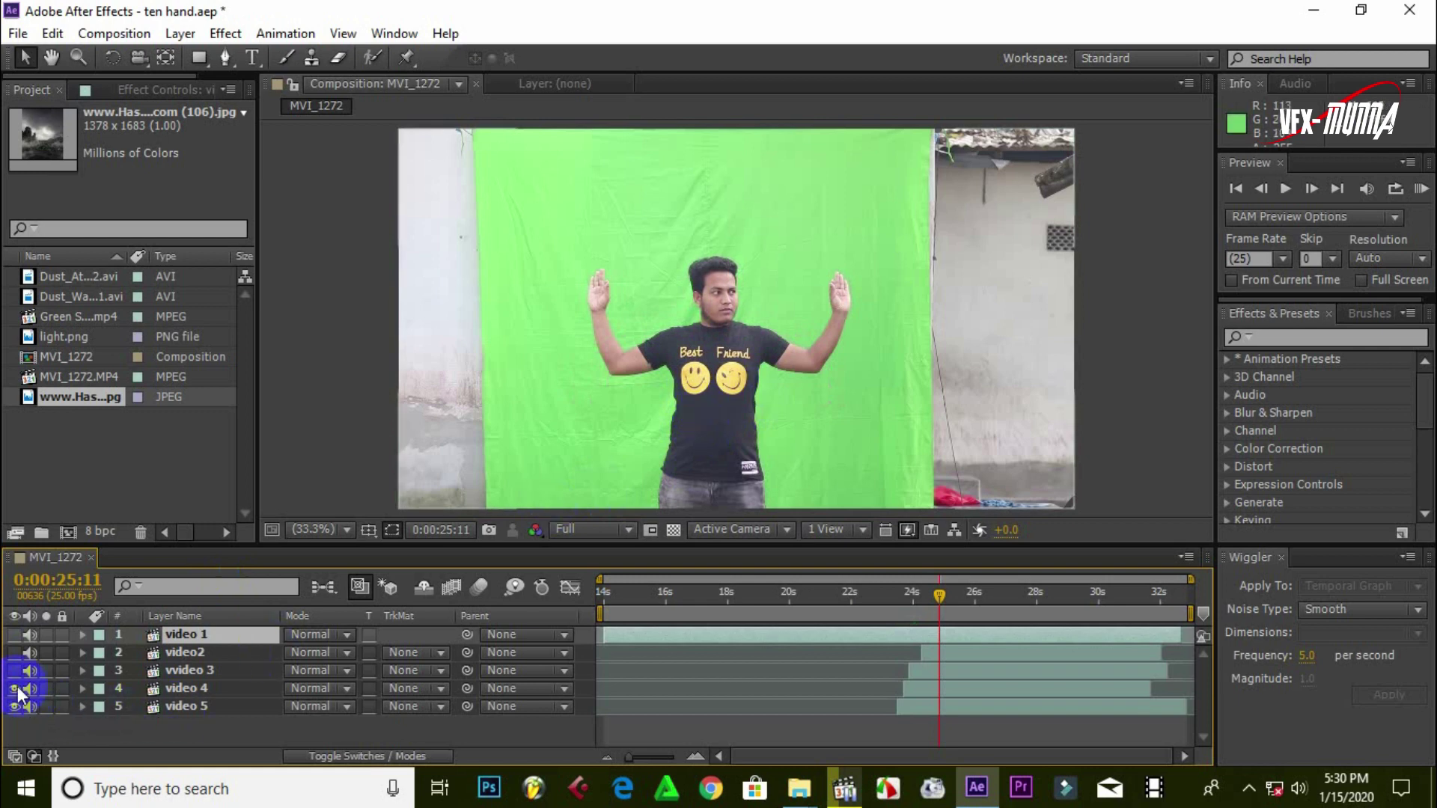
left_click(16, 689)
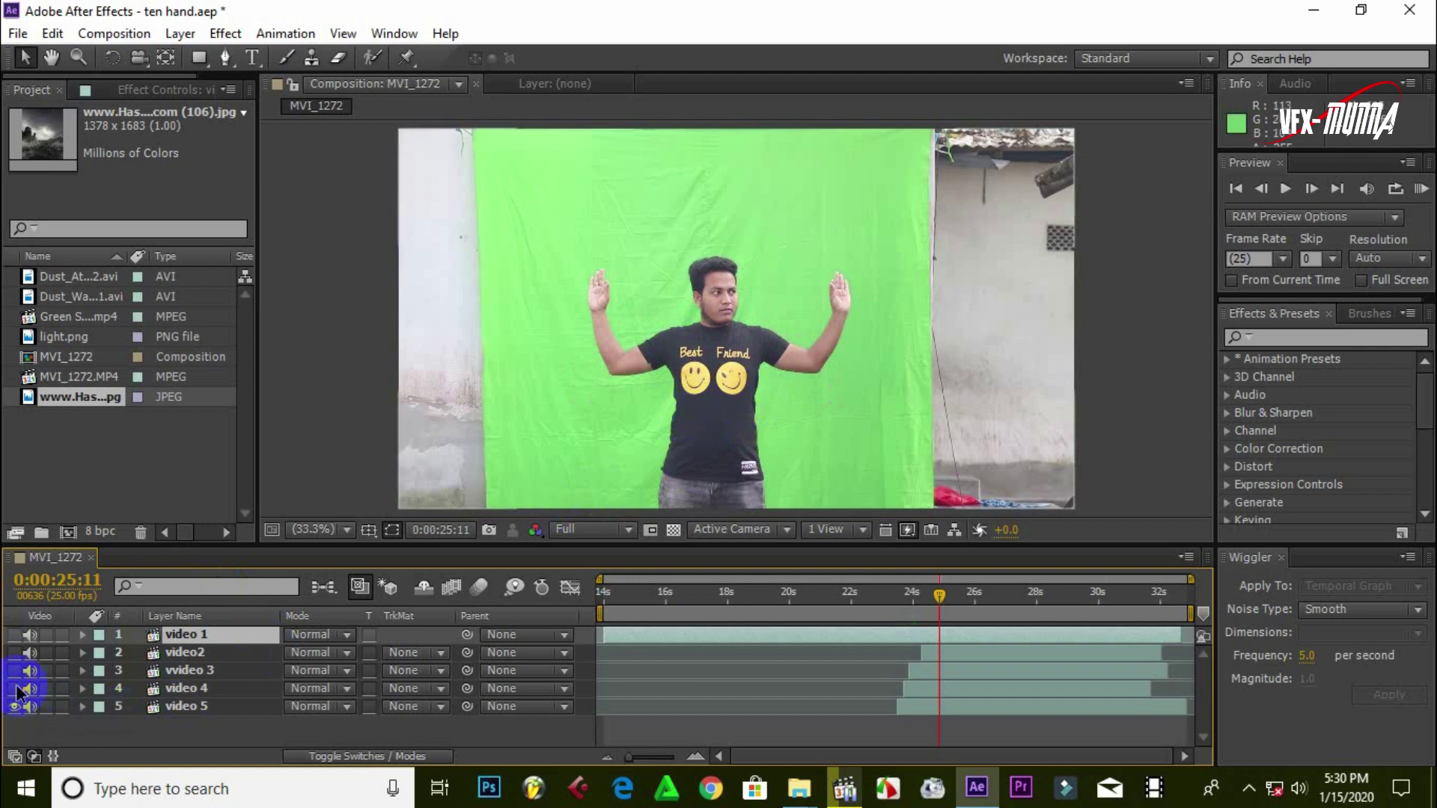
Set the composition's preview resolution to Third and move the current time to the start of the video 5 clip
left_click(564, 533)
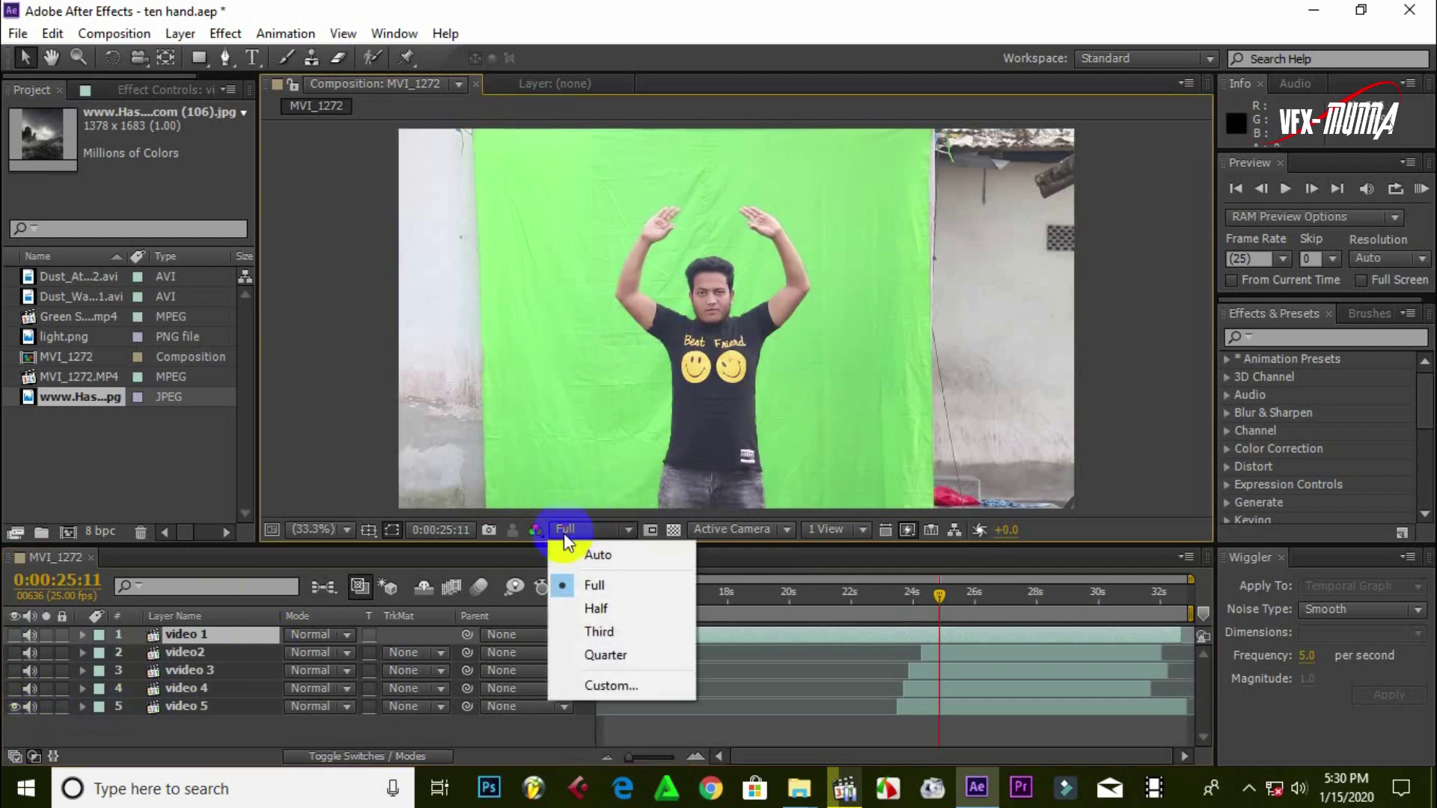
left_click(604, 632)
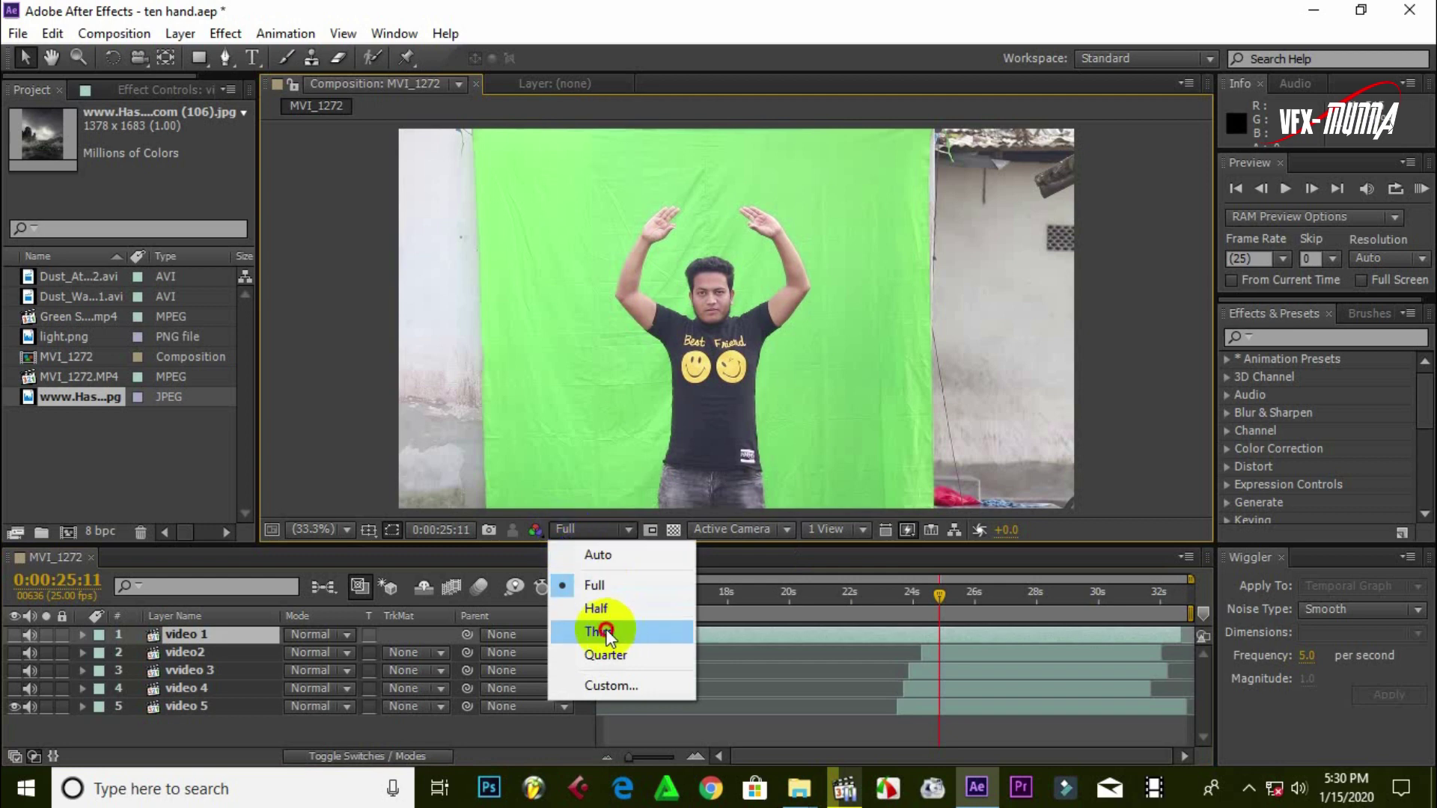
left_click(895, 598)
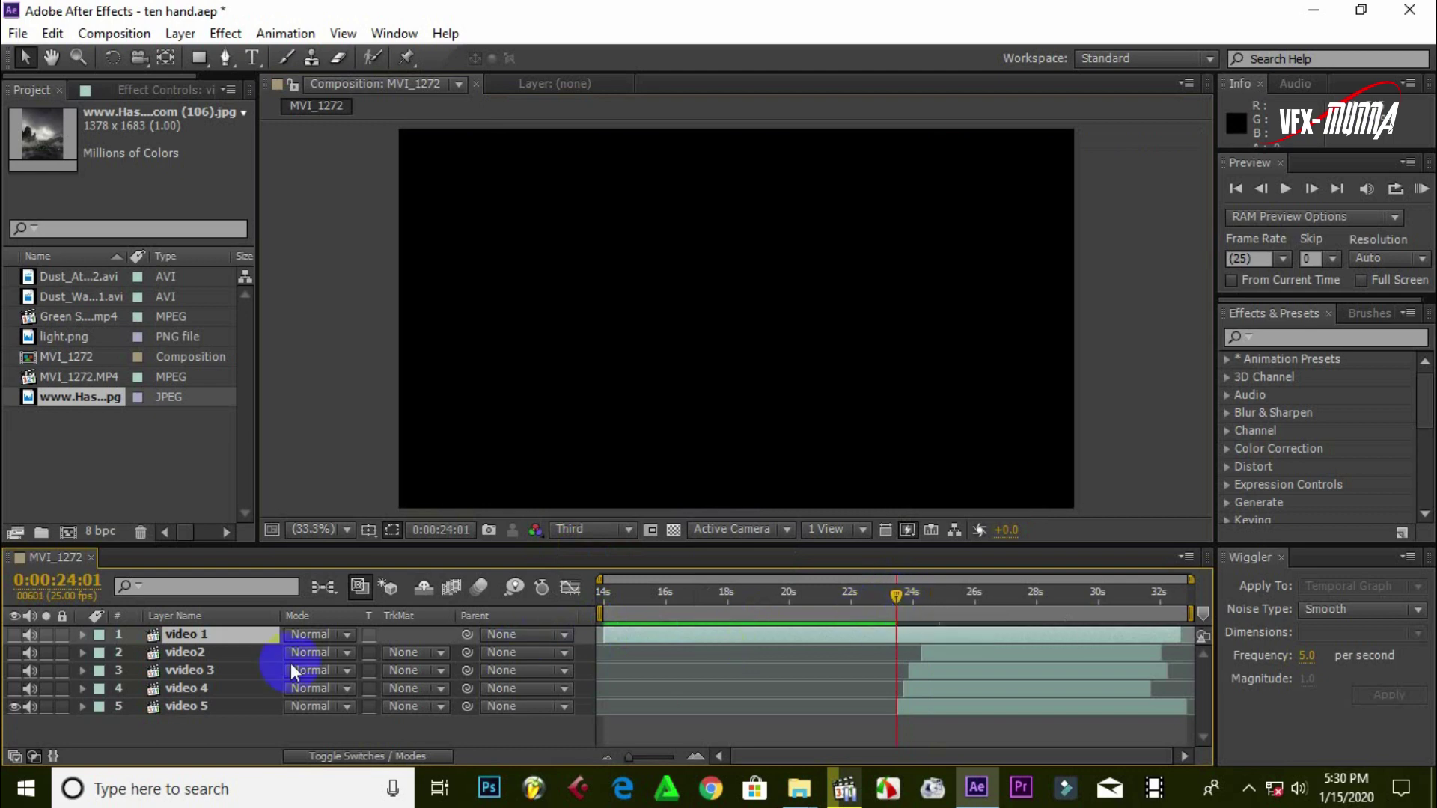
Make all five video layers visible again and set the current time to 0:00:24:02
left_click(16, 705)
left_click_drag(16, 702, 13, 642)
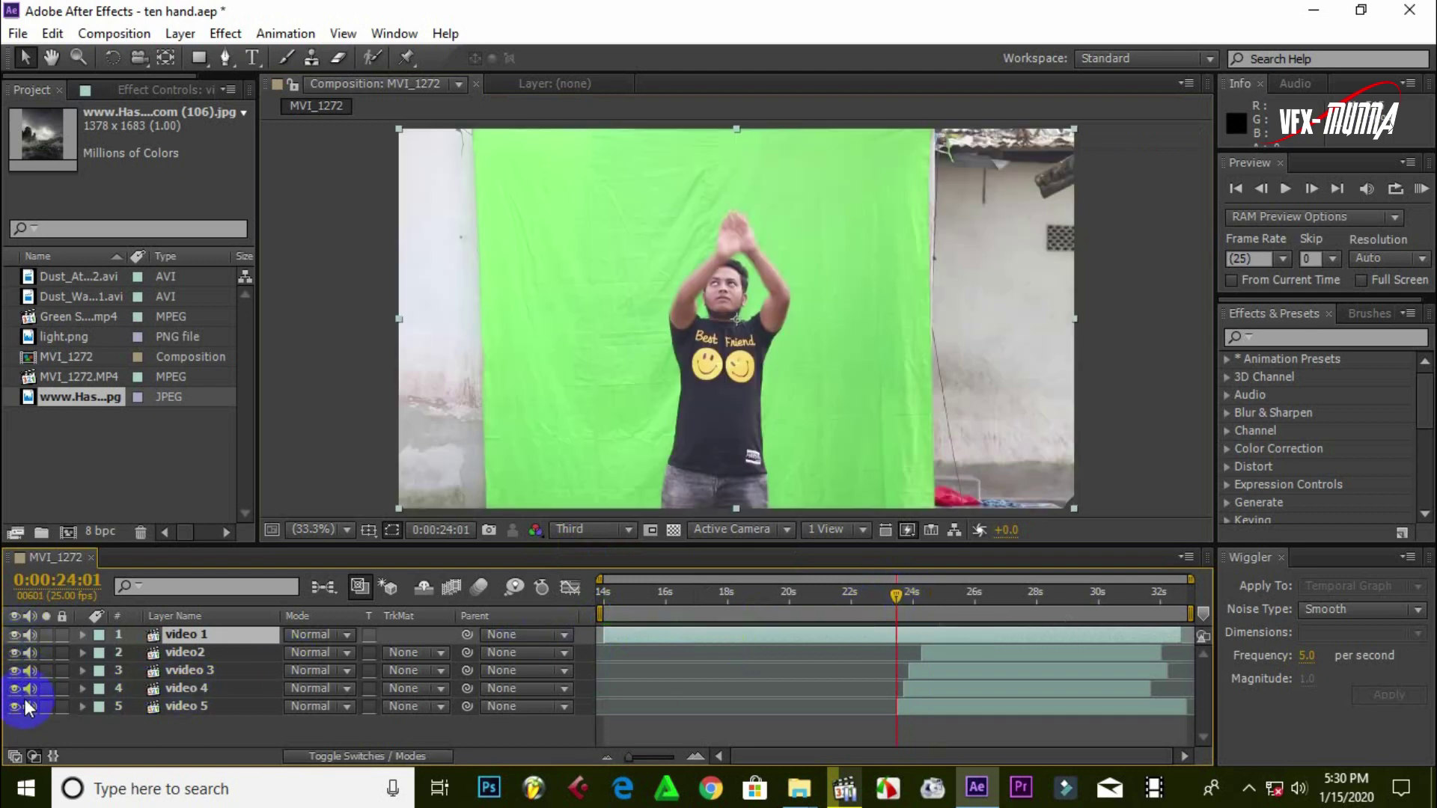
left_click(842, 629)
key("Page_Down")
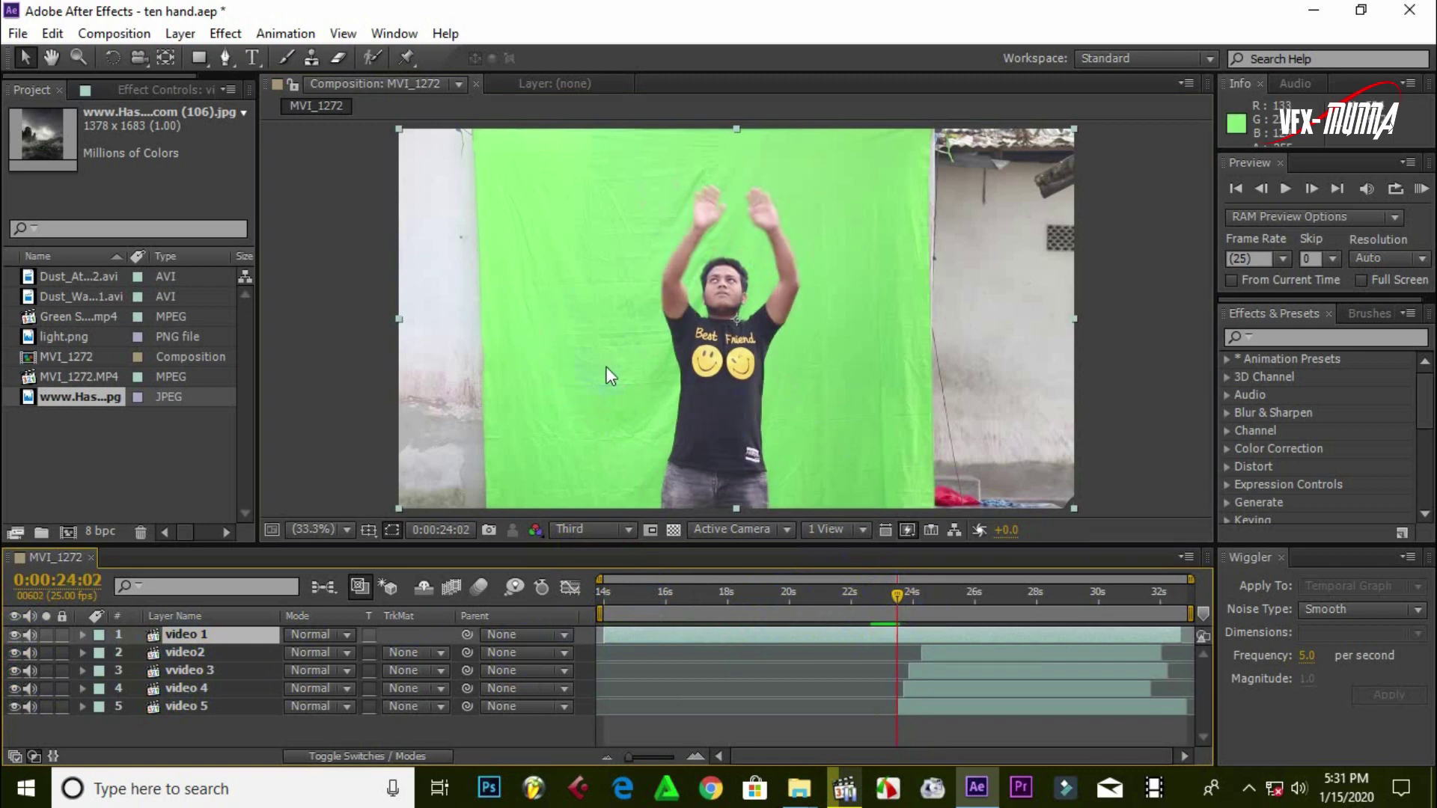
Apply the Keylight (1.2) keying effect to the video 1 layer
left_click(632, 406)
left_click(238, 43)
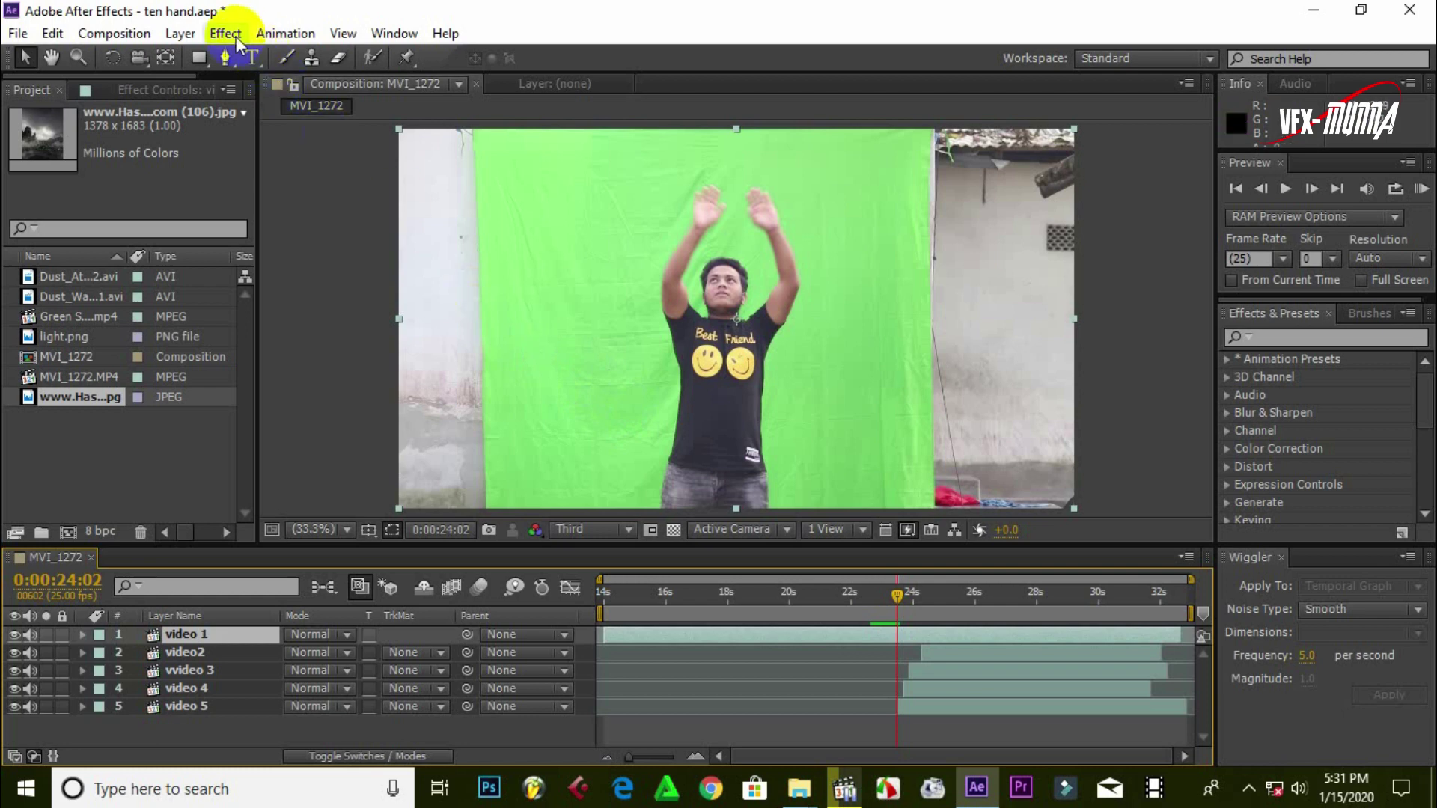
left_click(238, 42)
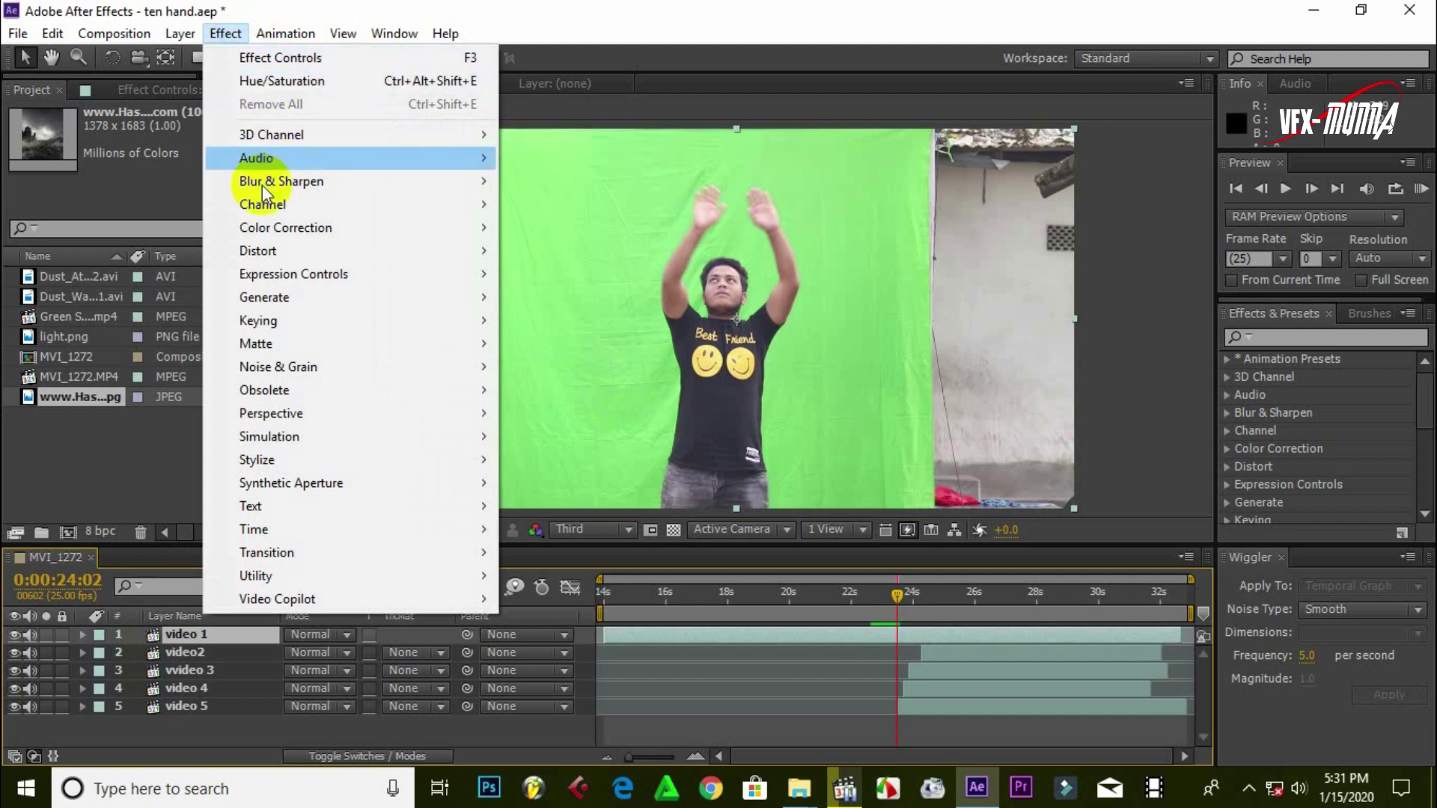
mouse_move(281, 320)
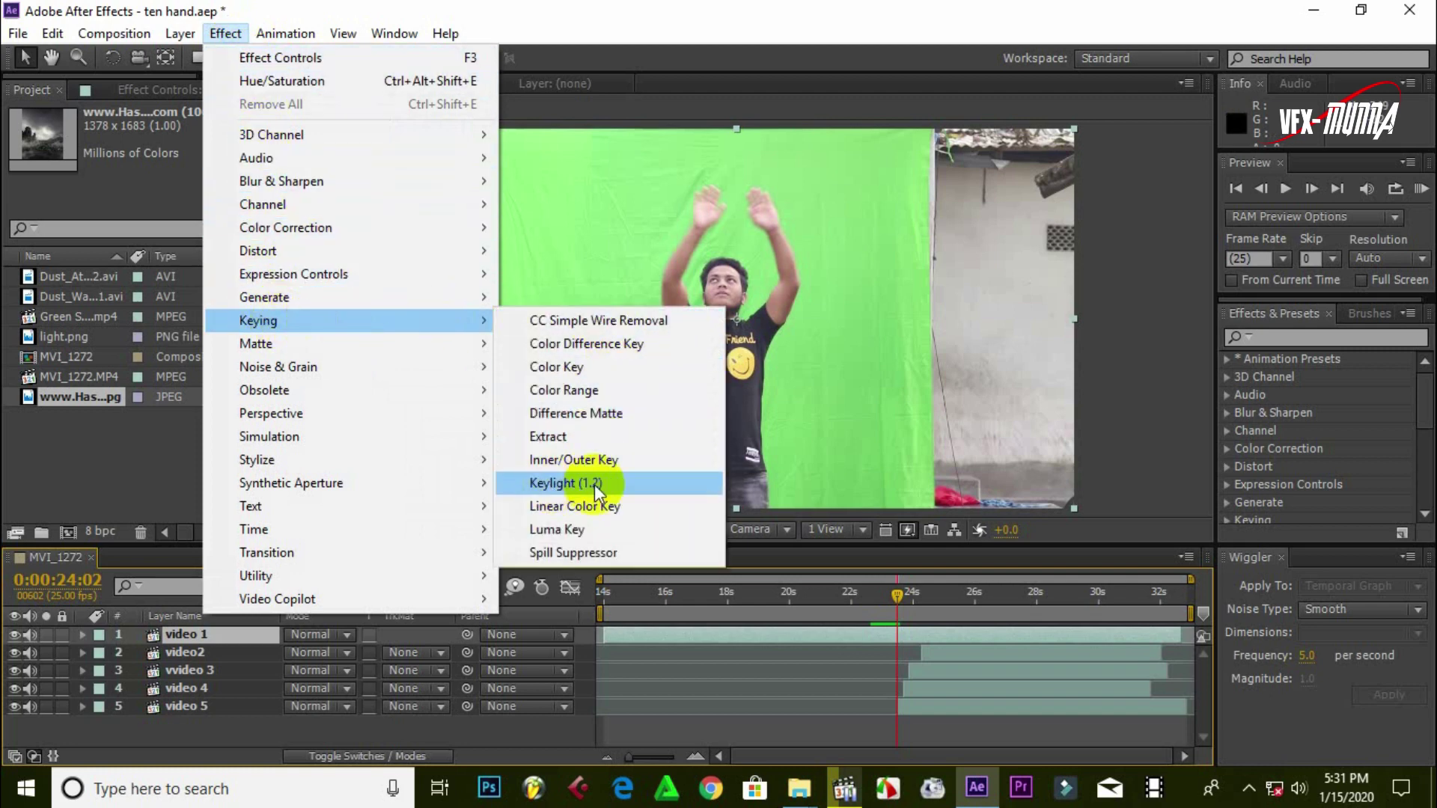
left_click(573, 484)
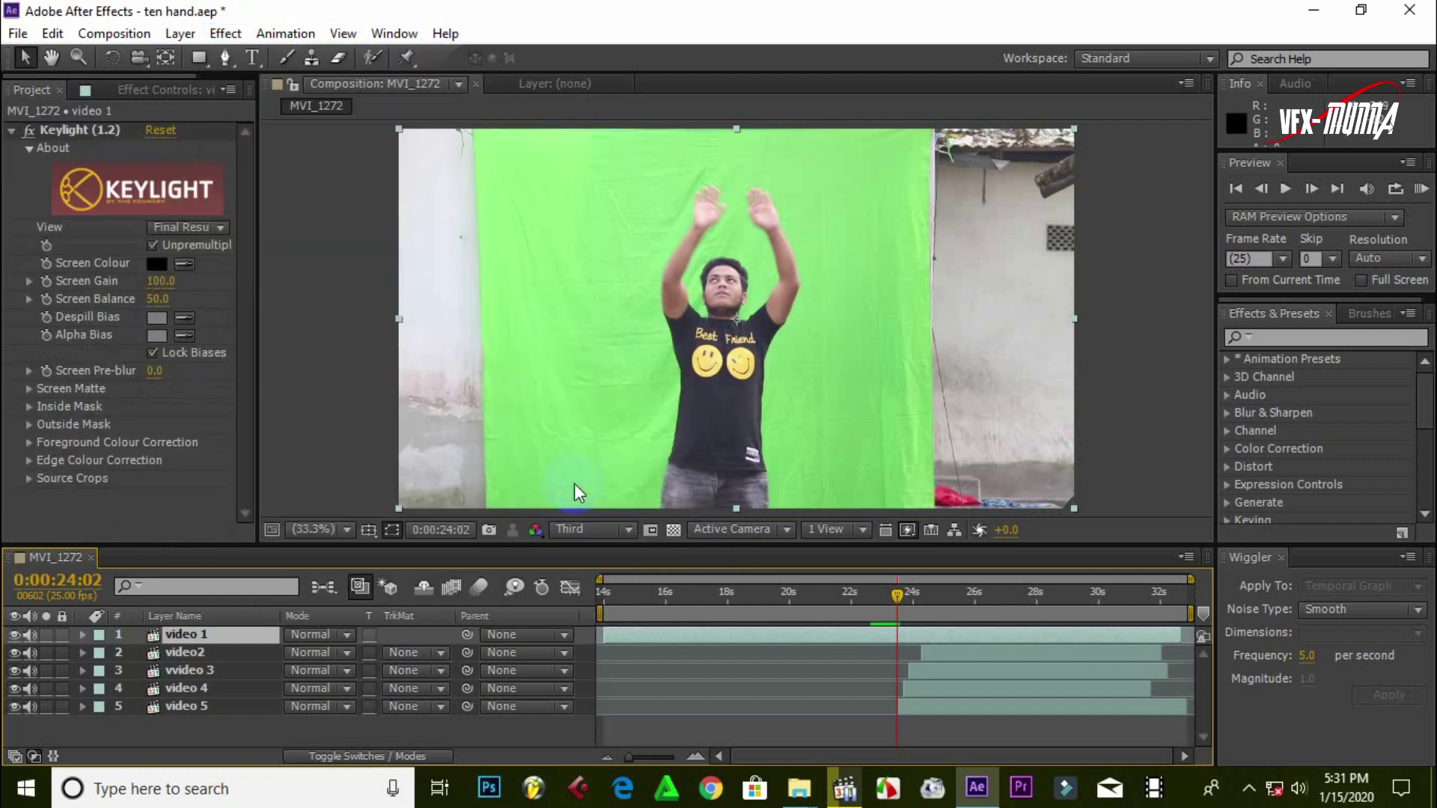
Set Keylight's Screen Colour by sampling the green backdrop beside the man in the footage
left_click(228, 320)
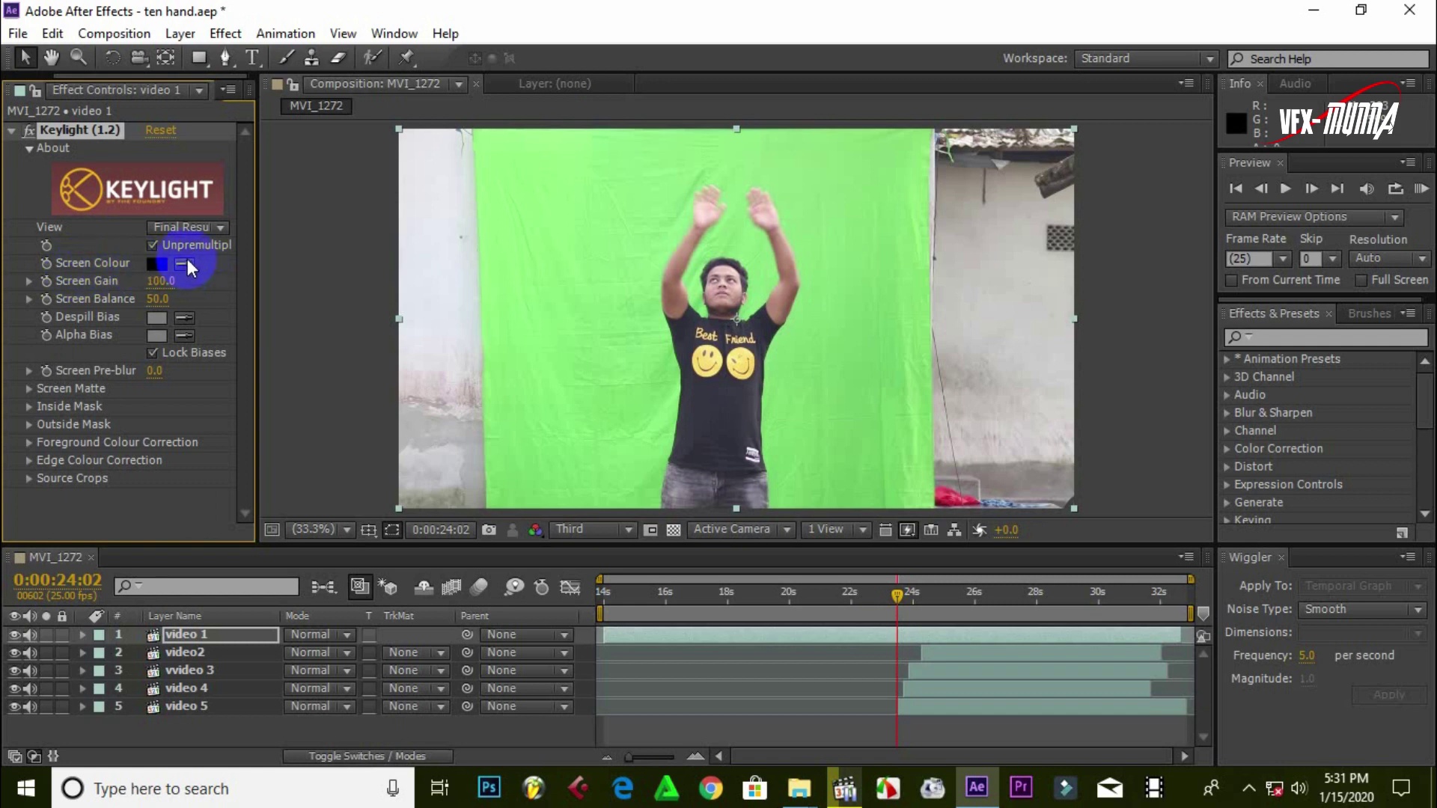
left_click_drag(184, 270, 352, 274)
left_click(591, 267)
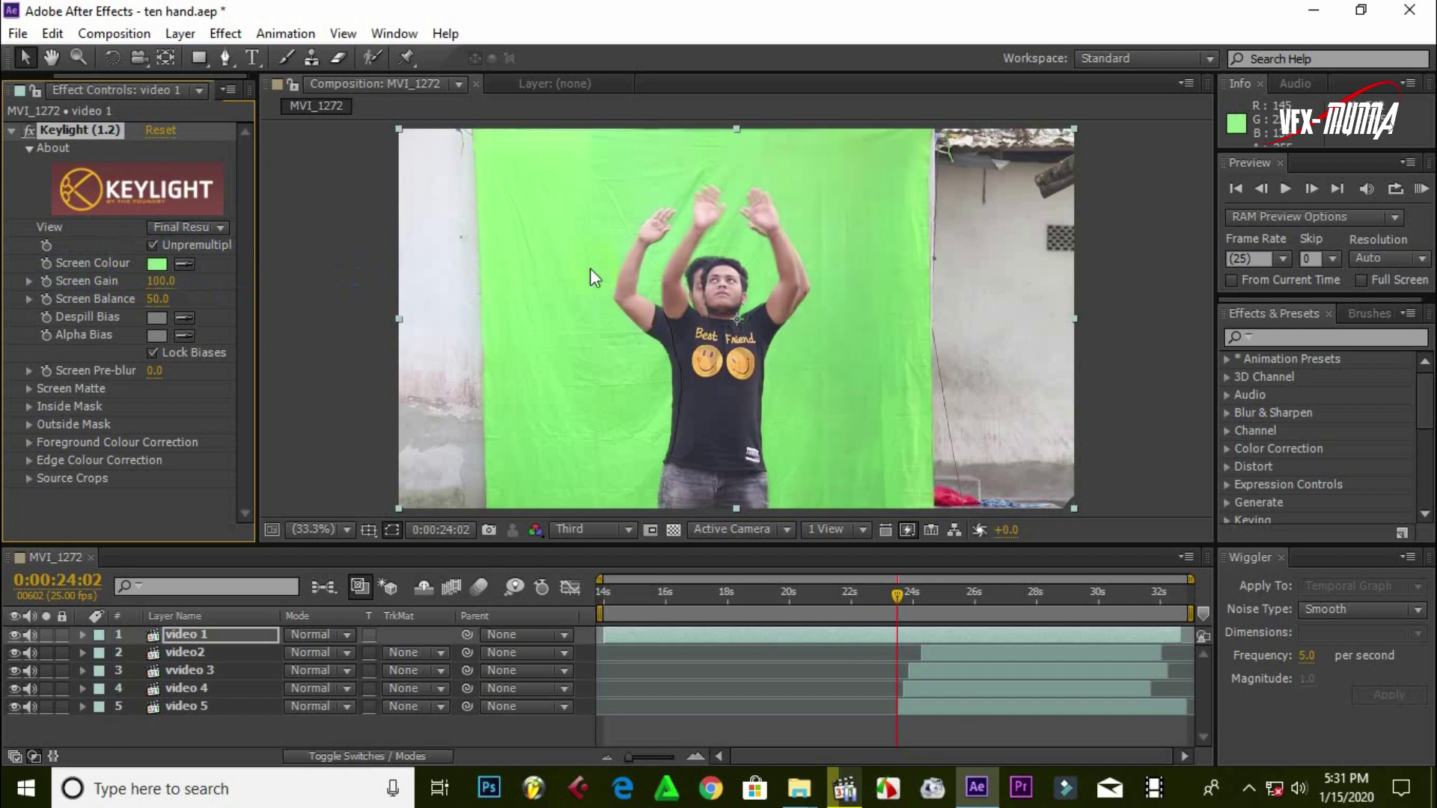
Hide the four layers below video 1 and inspect the keyed man's shirt and hands
left_click(140, 589)
left_click_drag(14, 652, 18, 707)
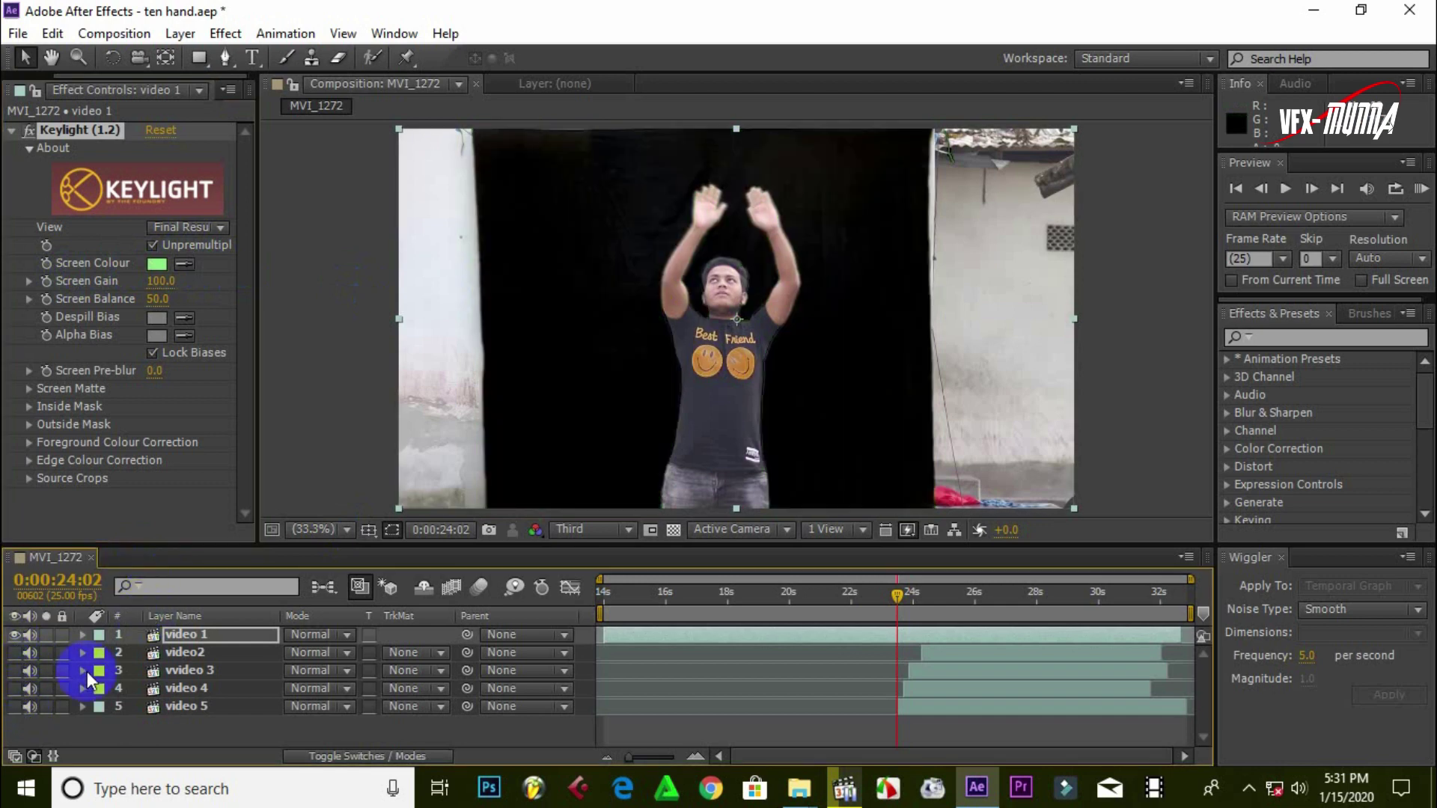
left_click(662, 307)
left_click(707, 320)
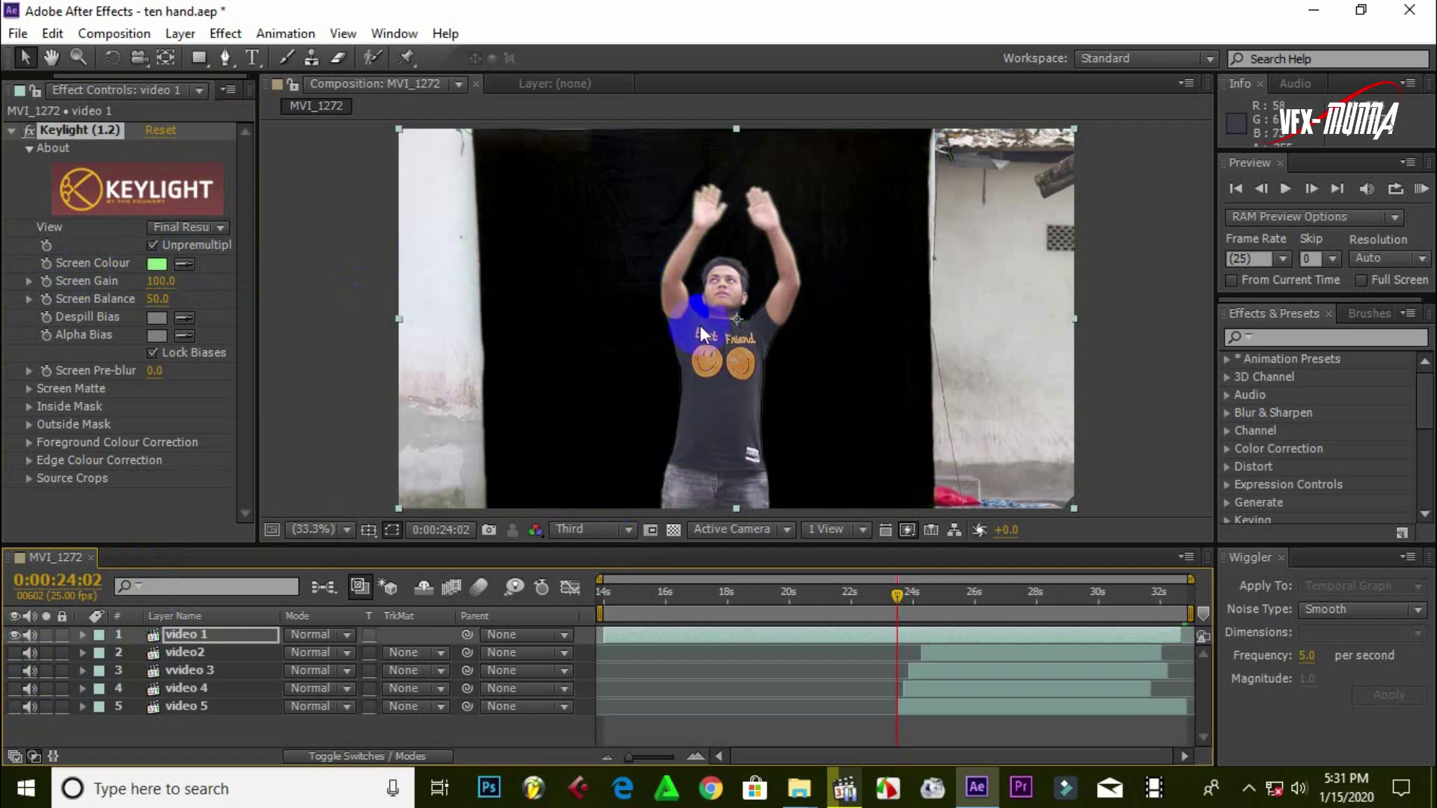
left_click(694, 226)
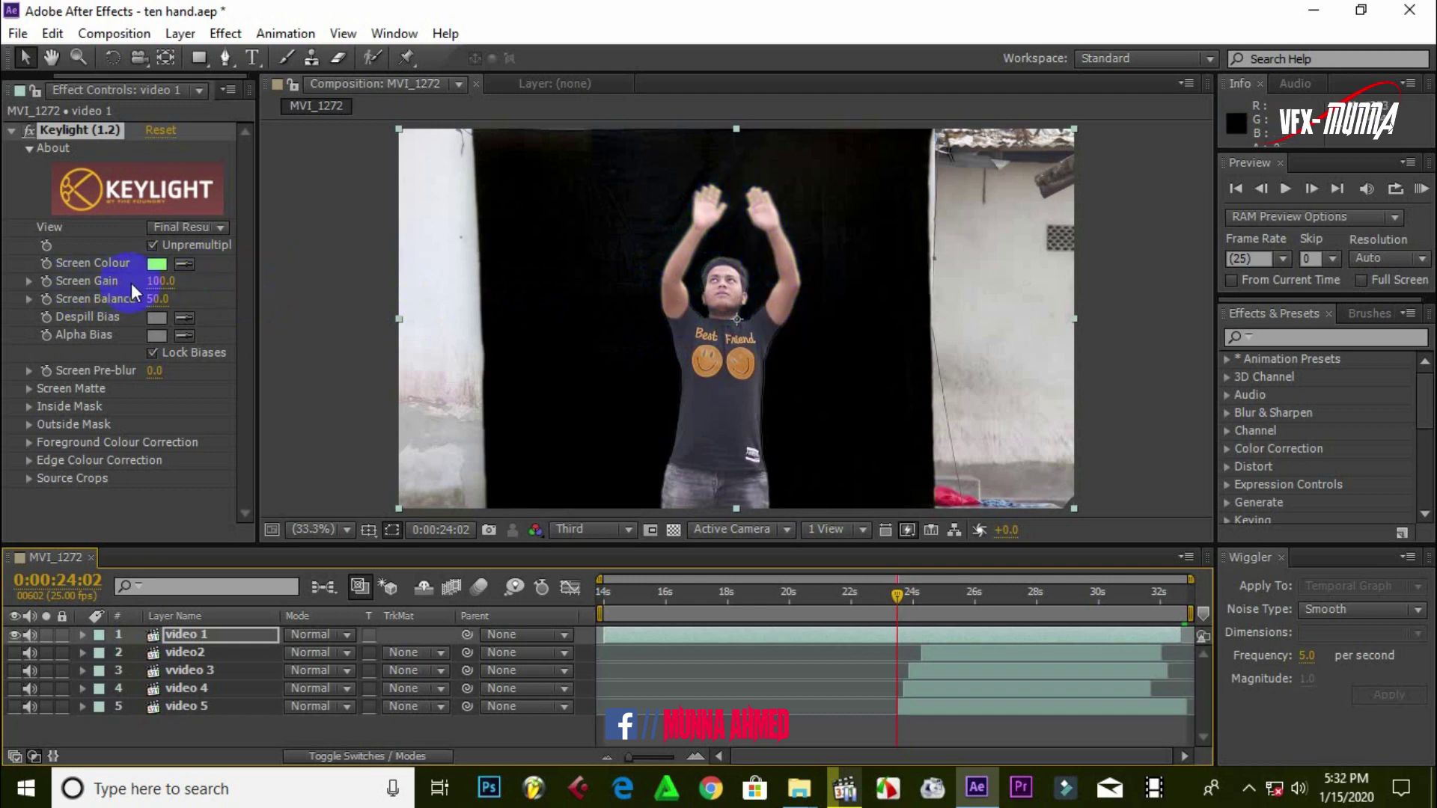
Set Keylight's Screen Gain to 146 and Screen Balance to 56 on video 1
left_click_drag(159, 282, 190, 278)
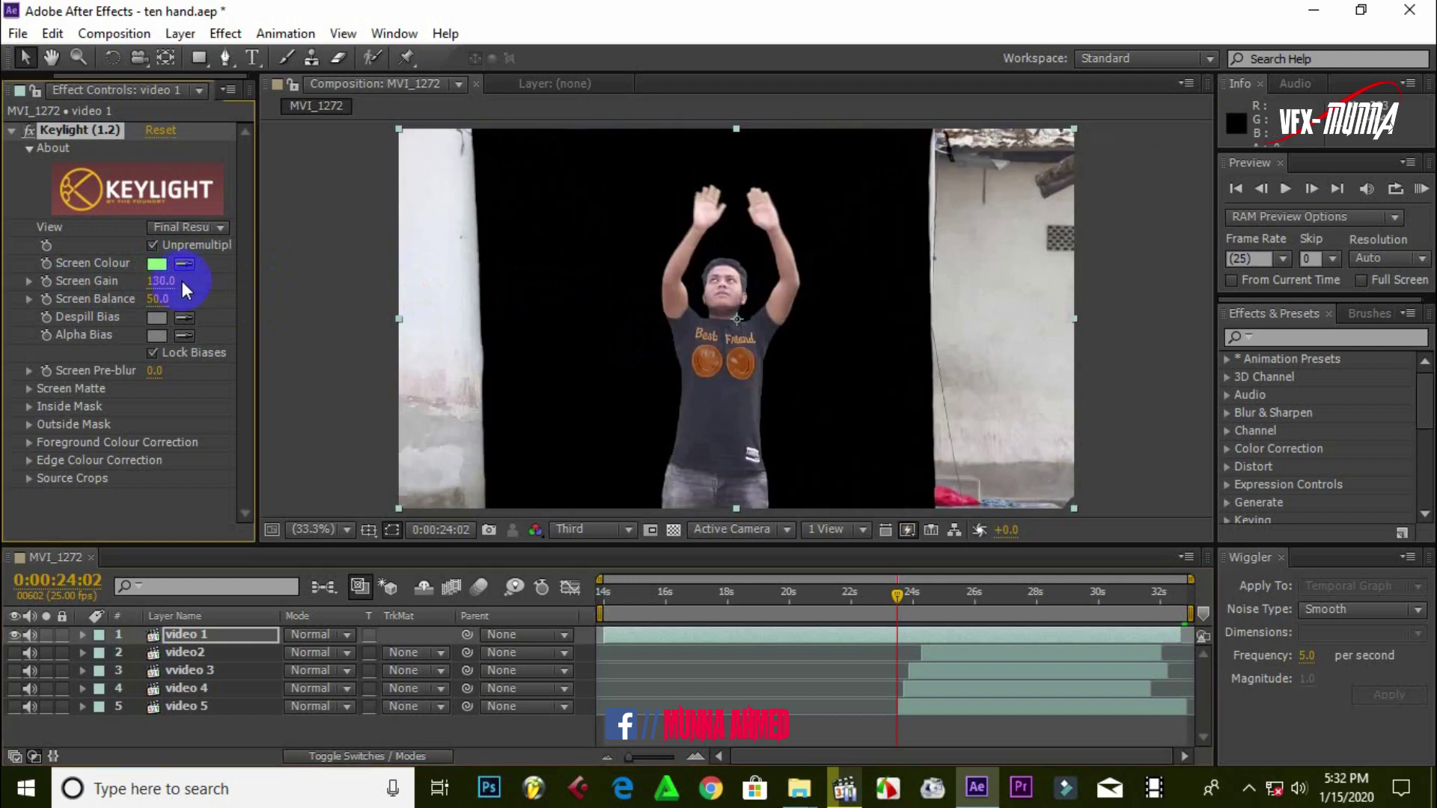
left_click(182, 280)
type("145")
key("Return")
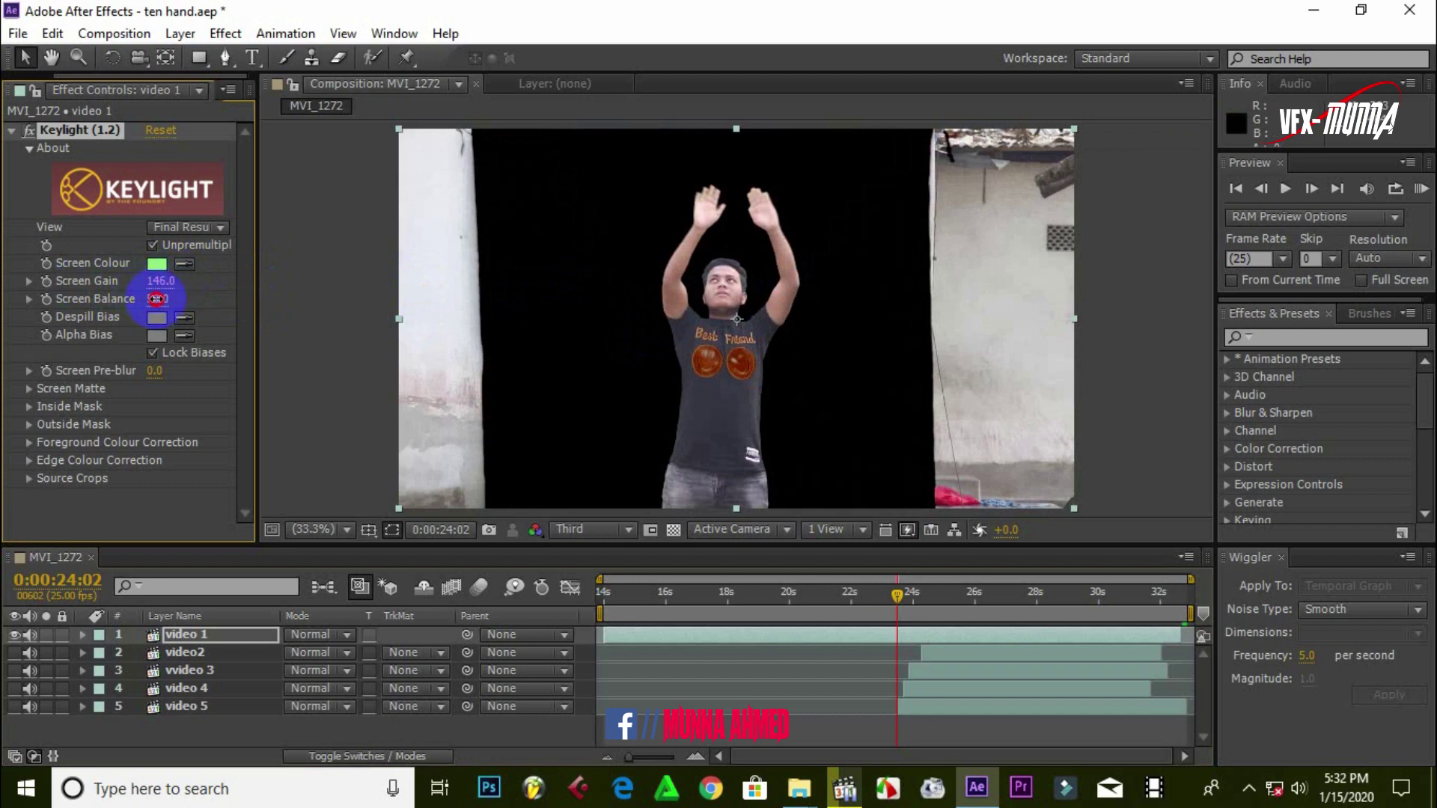
left_click_drag(160, 300, 181, 306)
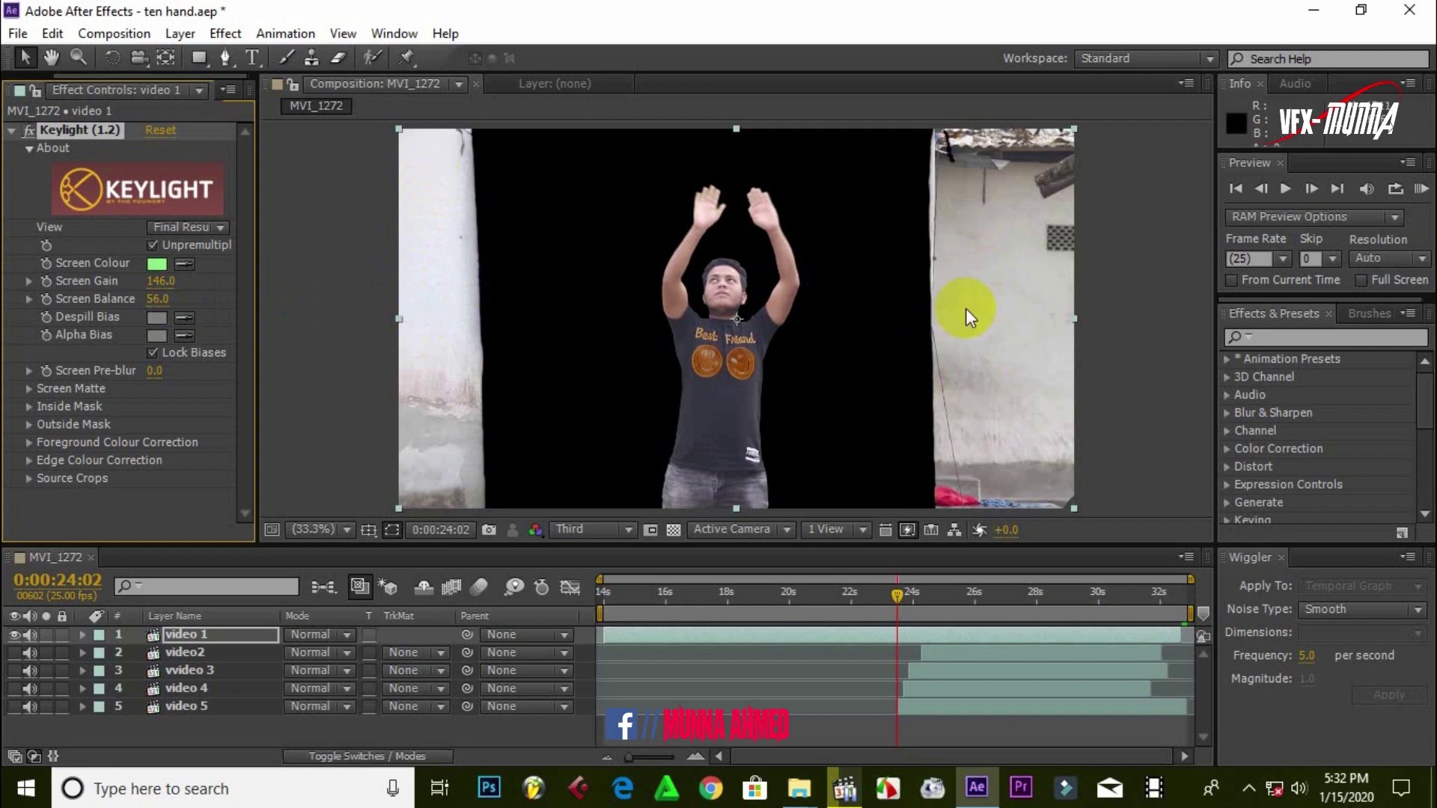
Draw a closed four-point mask with the Pen tool on video 1, just inside the green screen's edges around the man
left_click(220, 59)
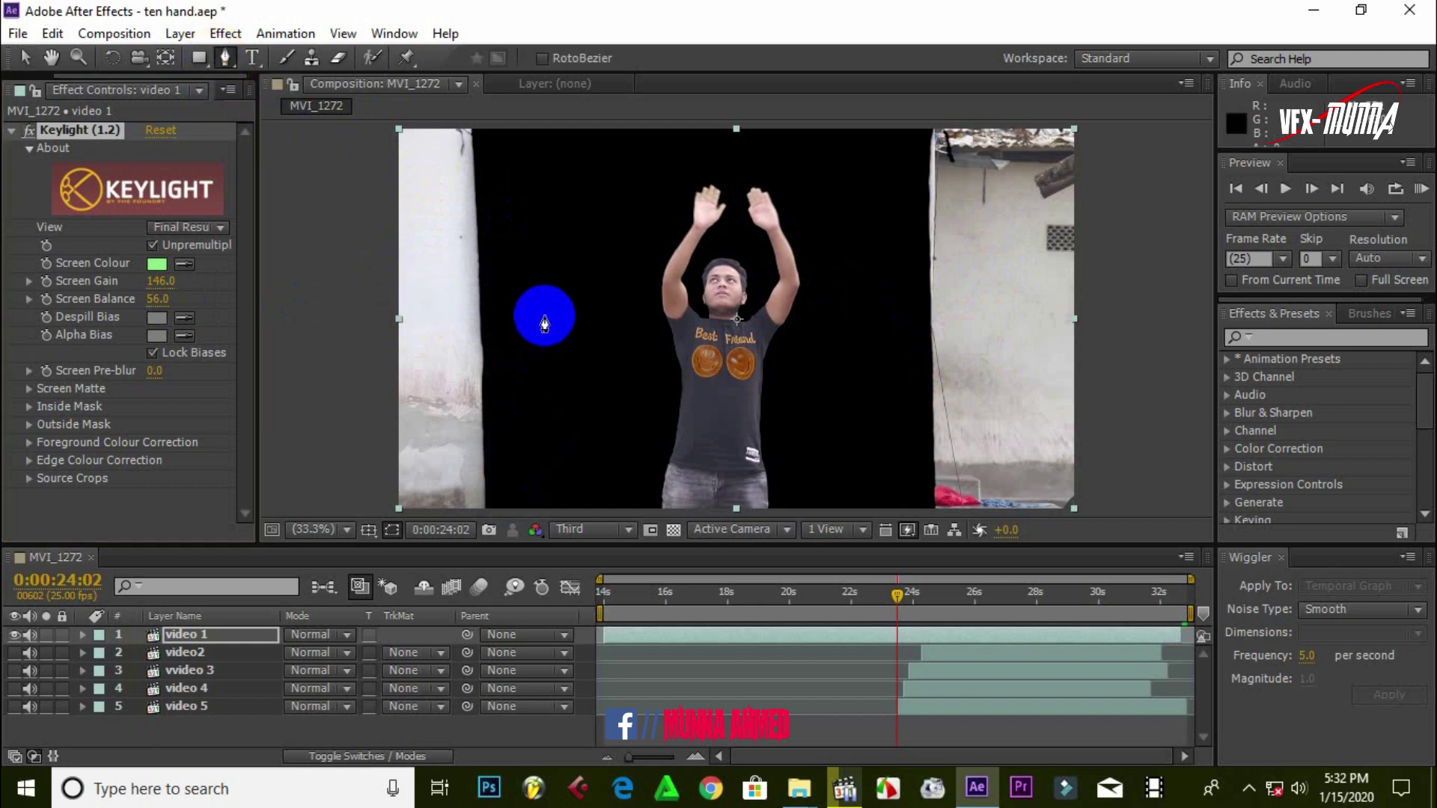
key("comma")
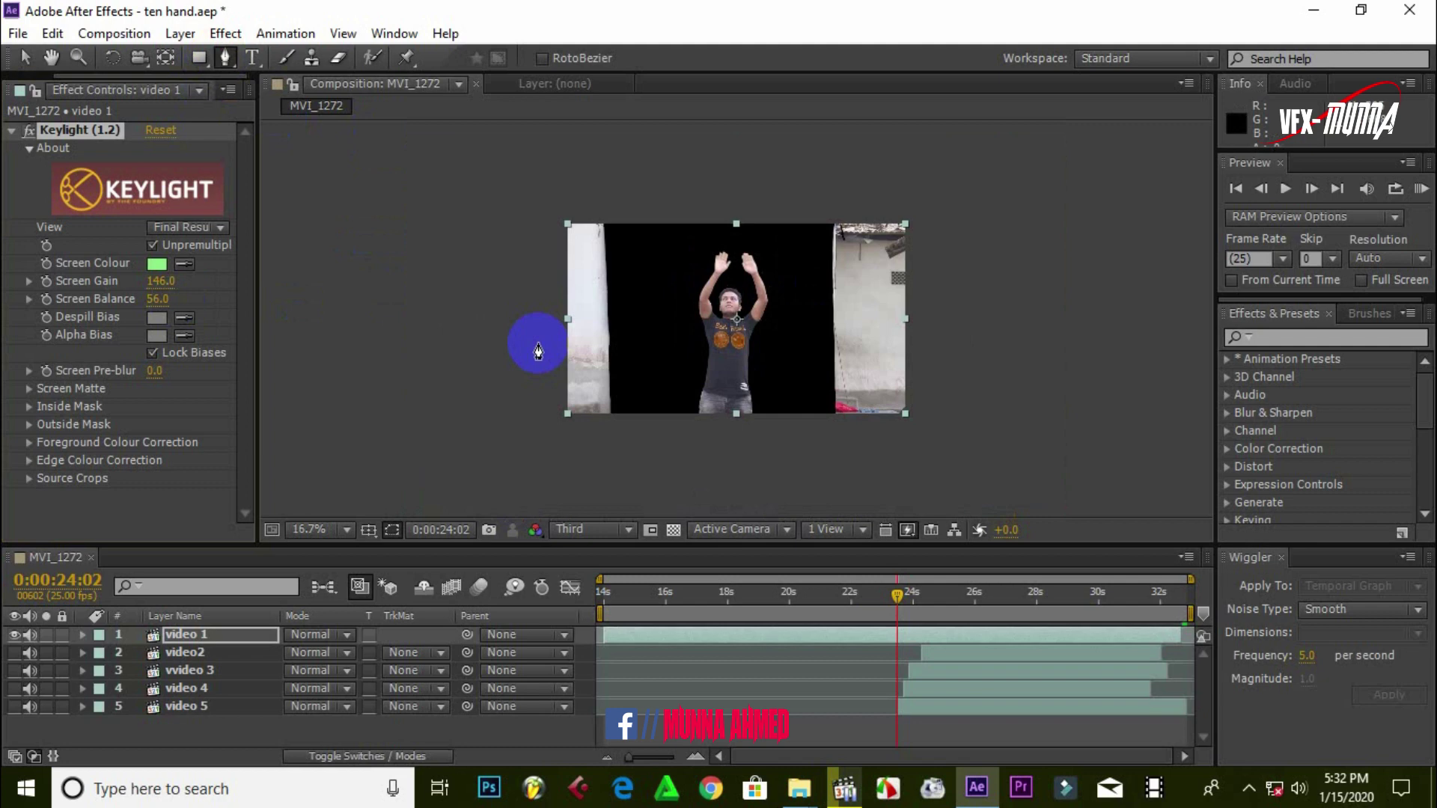
key("period")
key("period")
key("period")
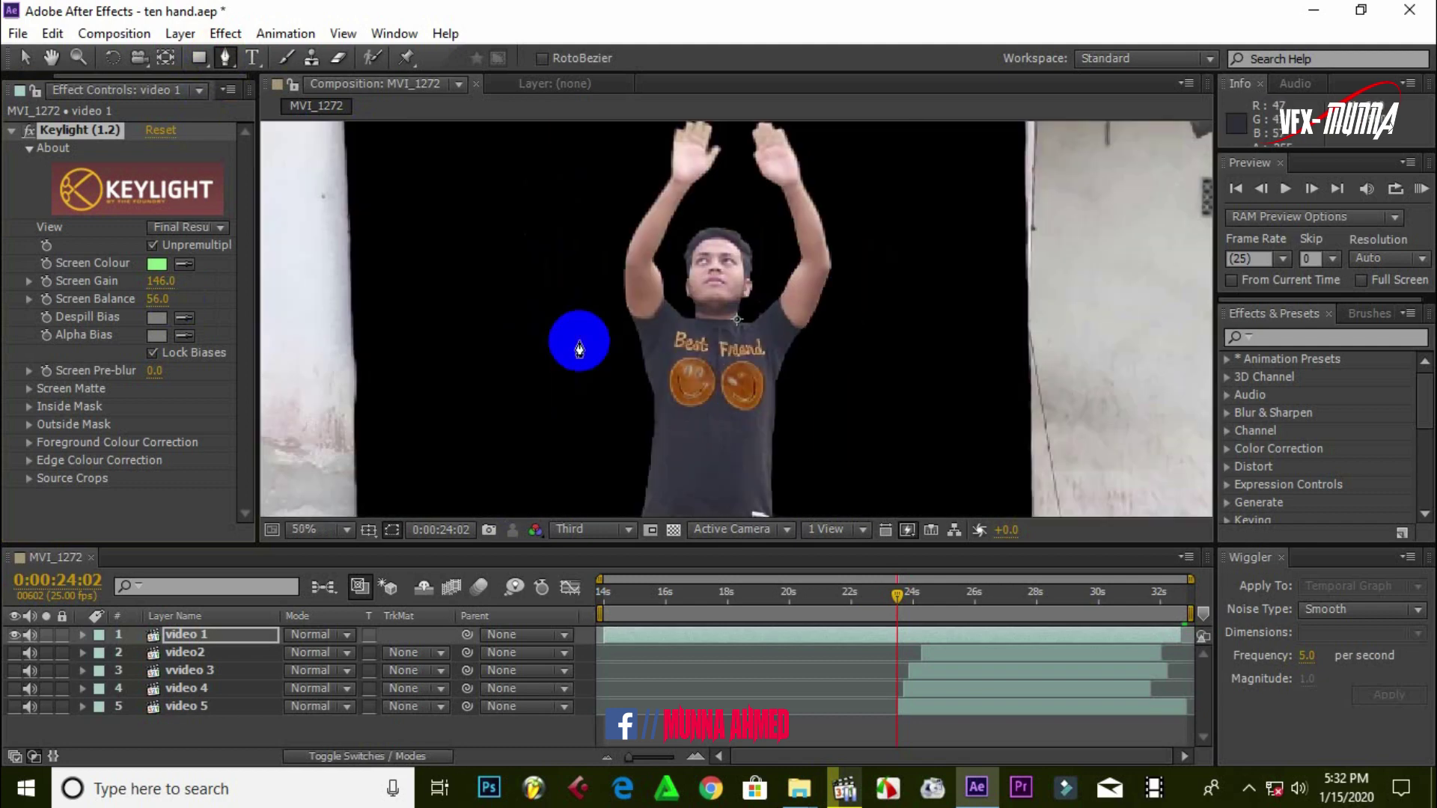
key("comma")
key("comma")
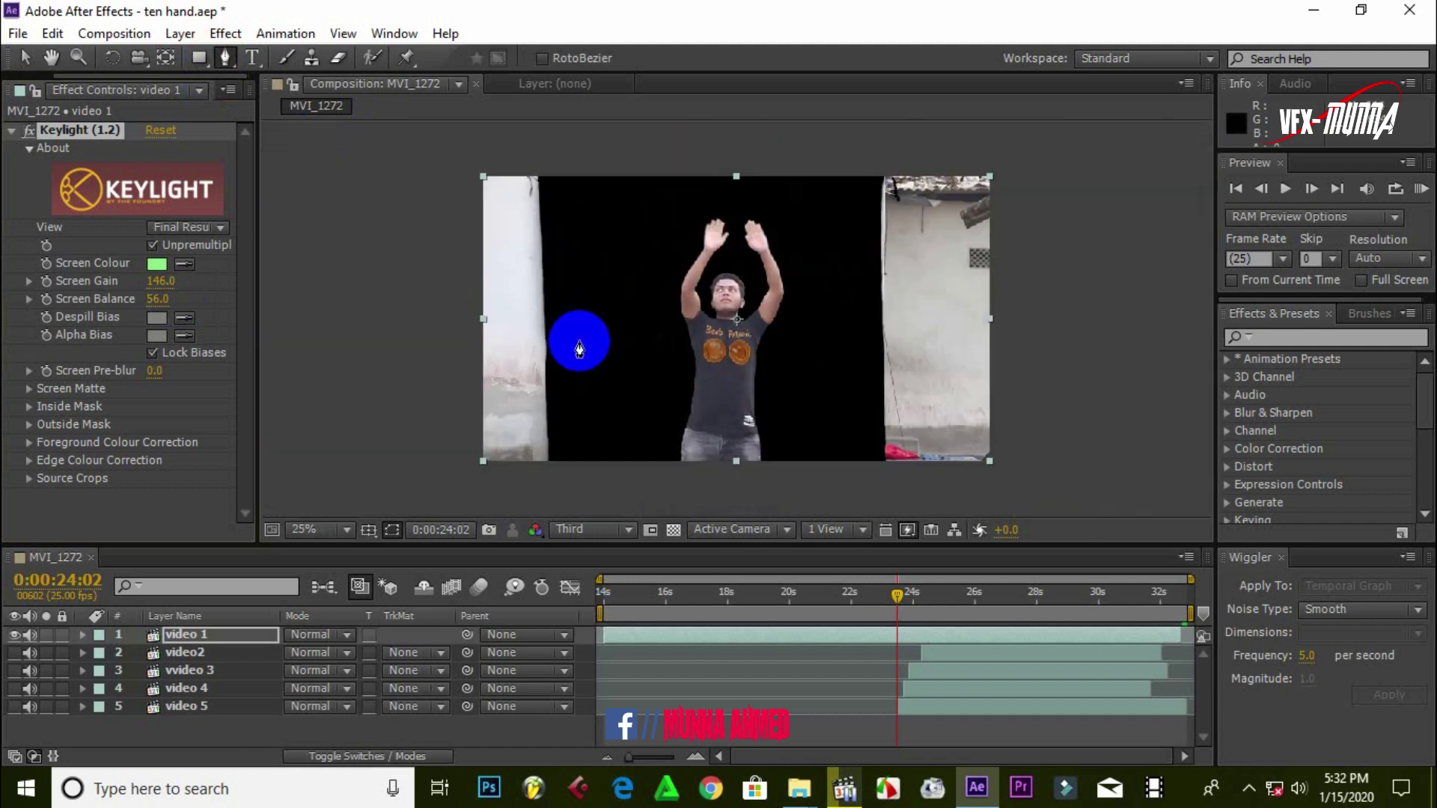
left_click(550, 470)
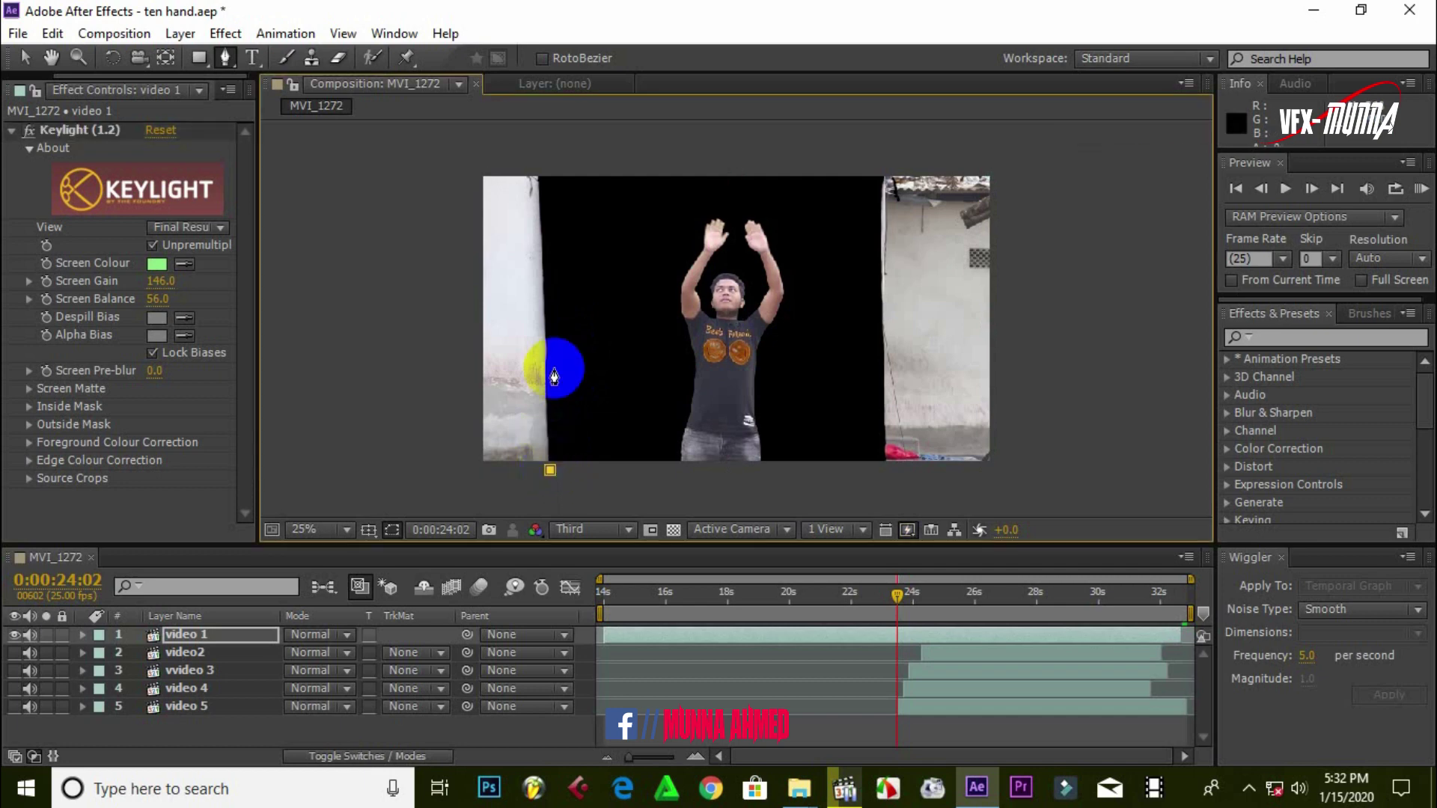
left_click(550, 172)
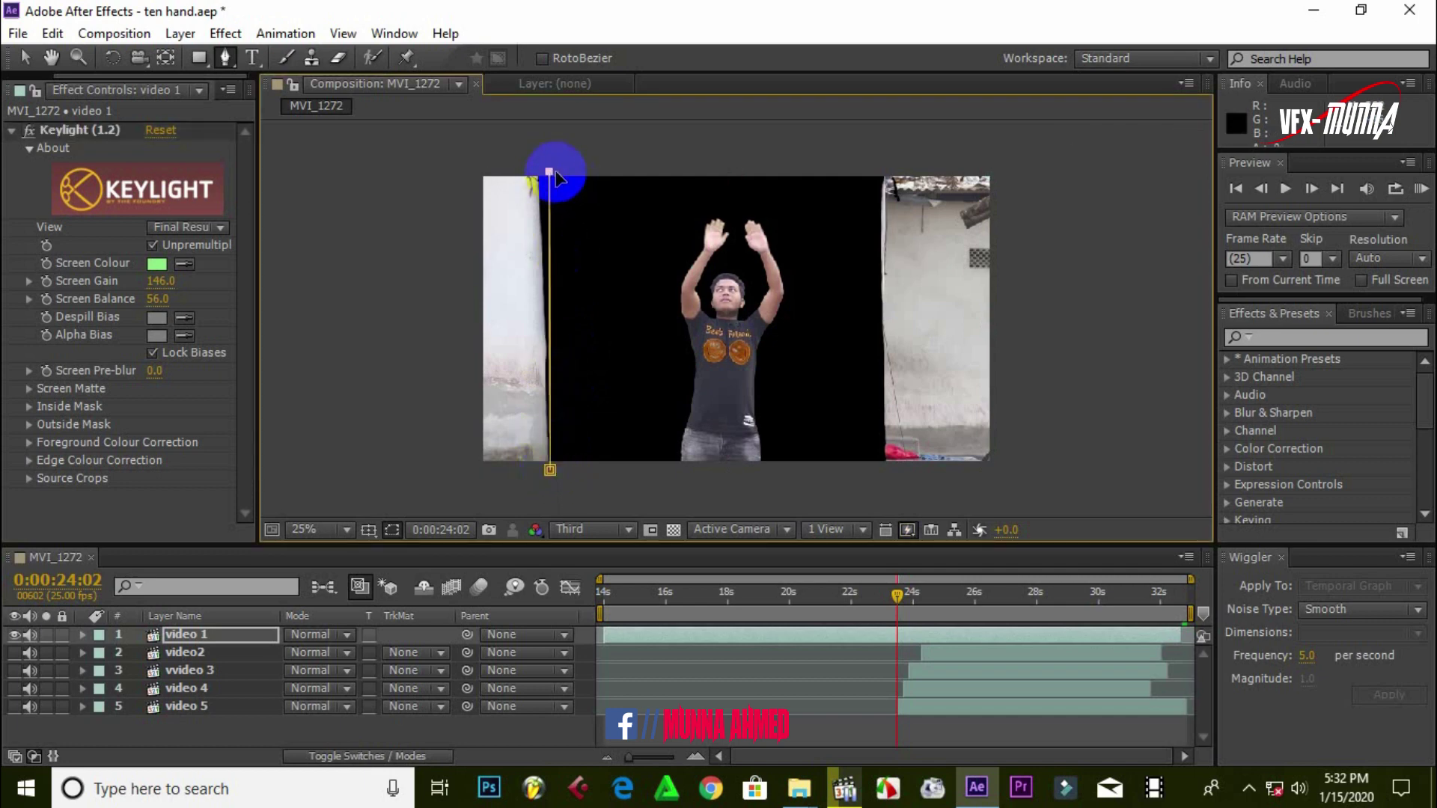
left_click(871, 164)
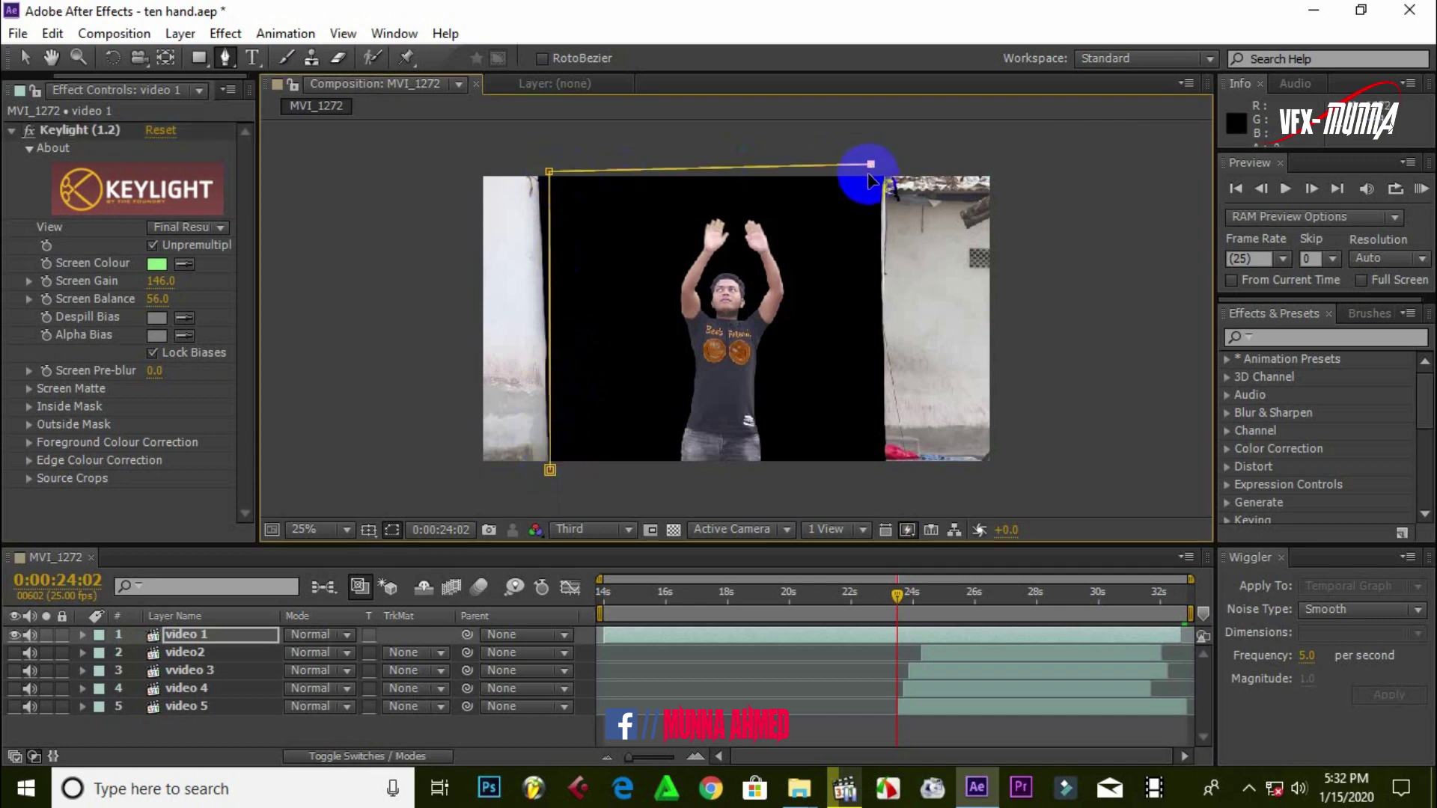
left_click(878, 479)
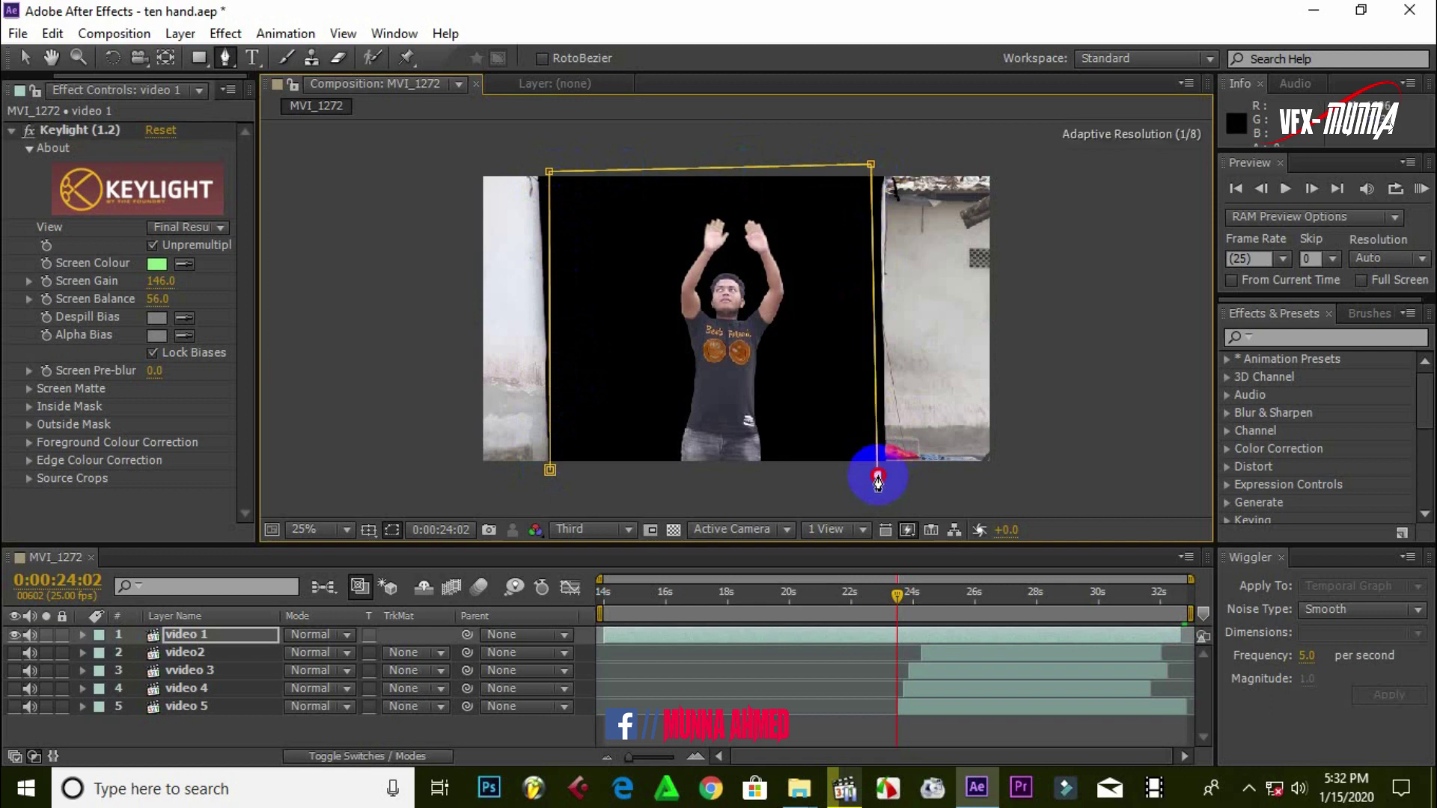
left_click(551, 471)
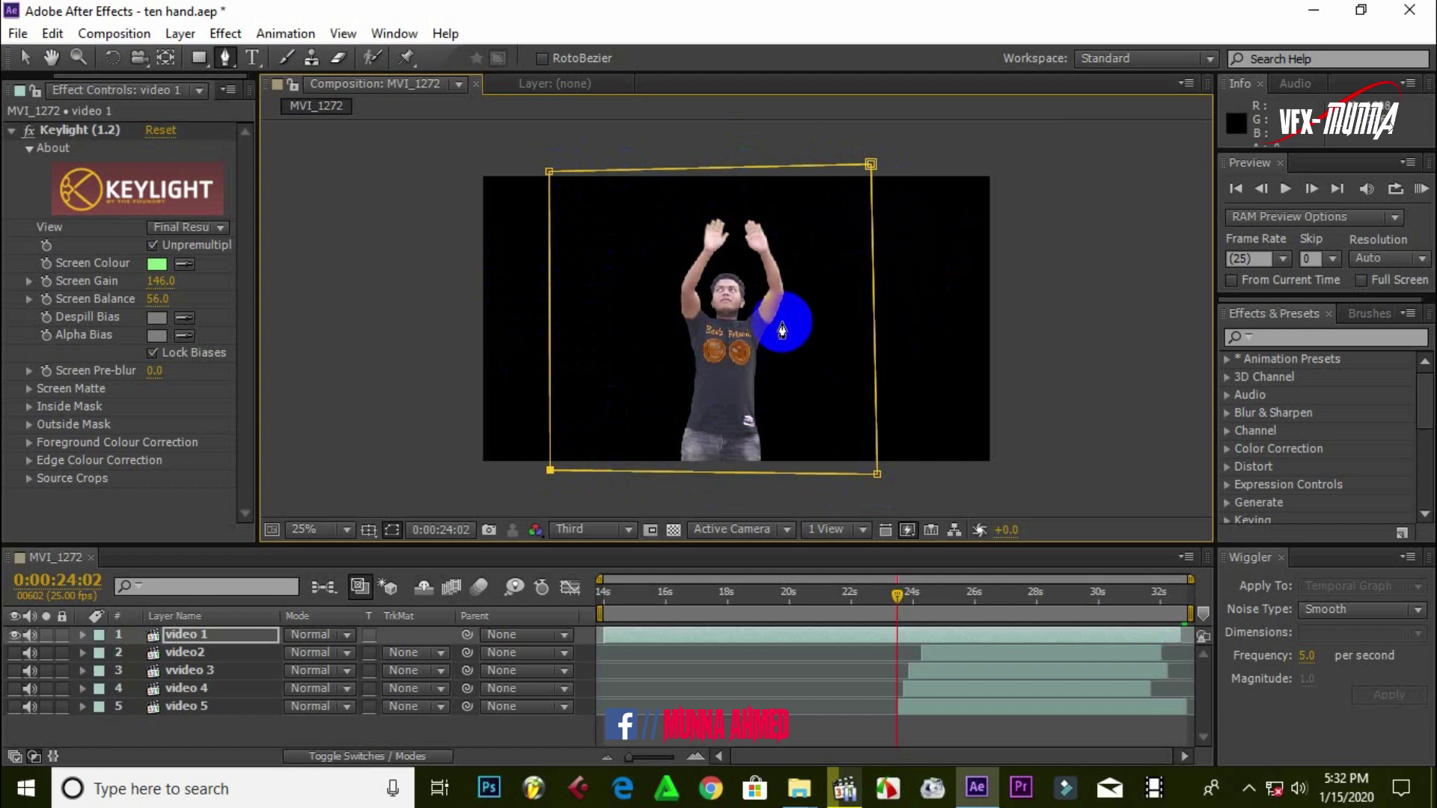
left_click(305, 532)
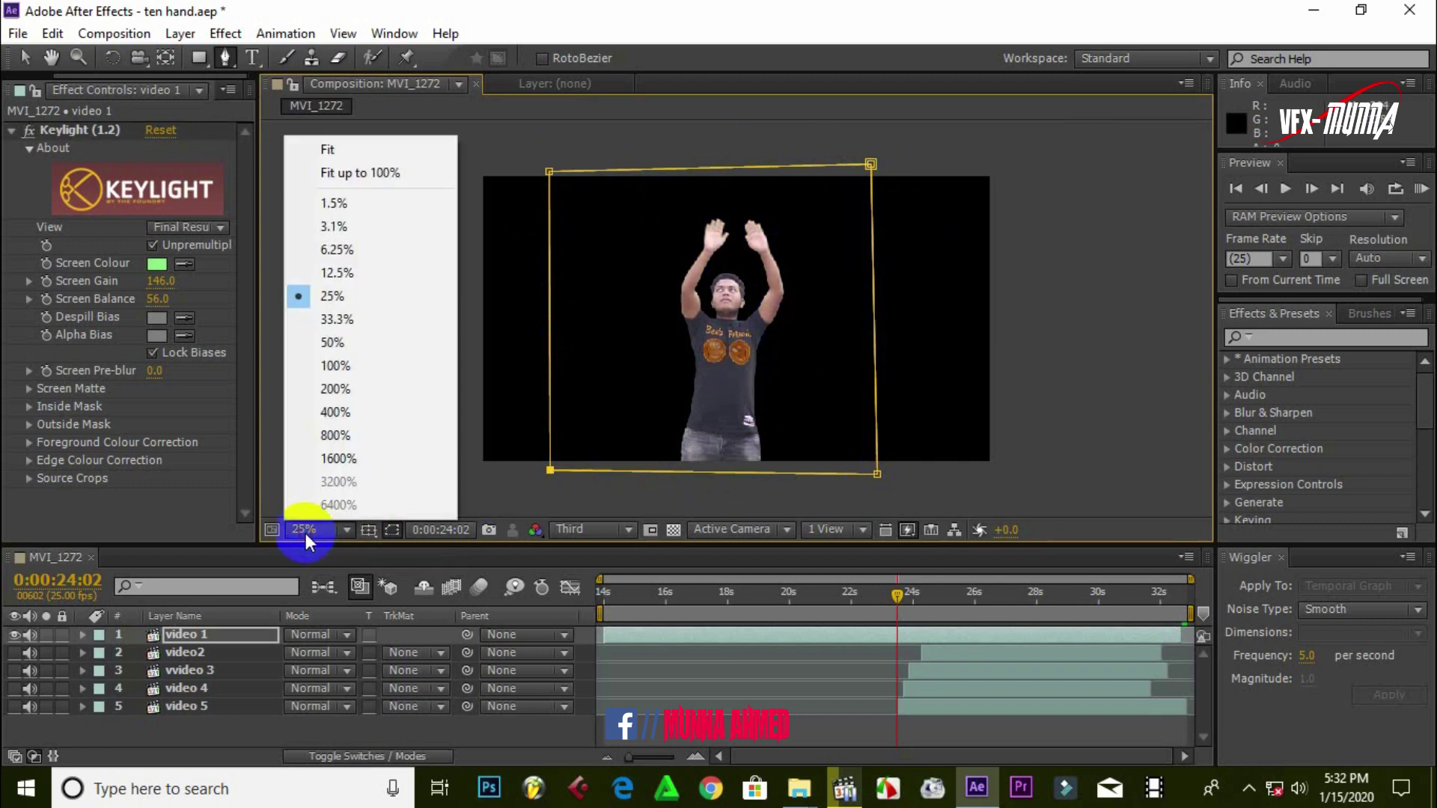
left_click(345, 149)
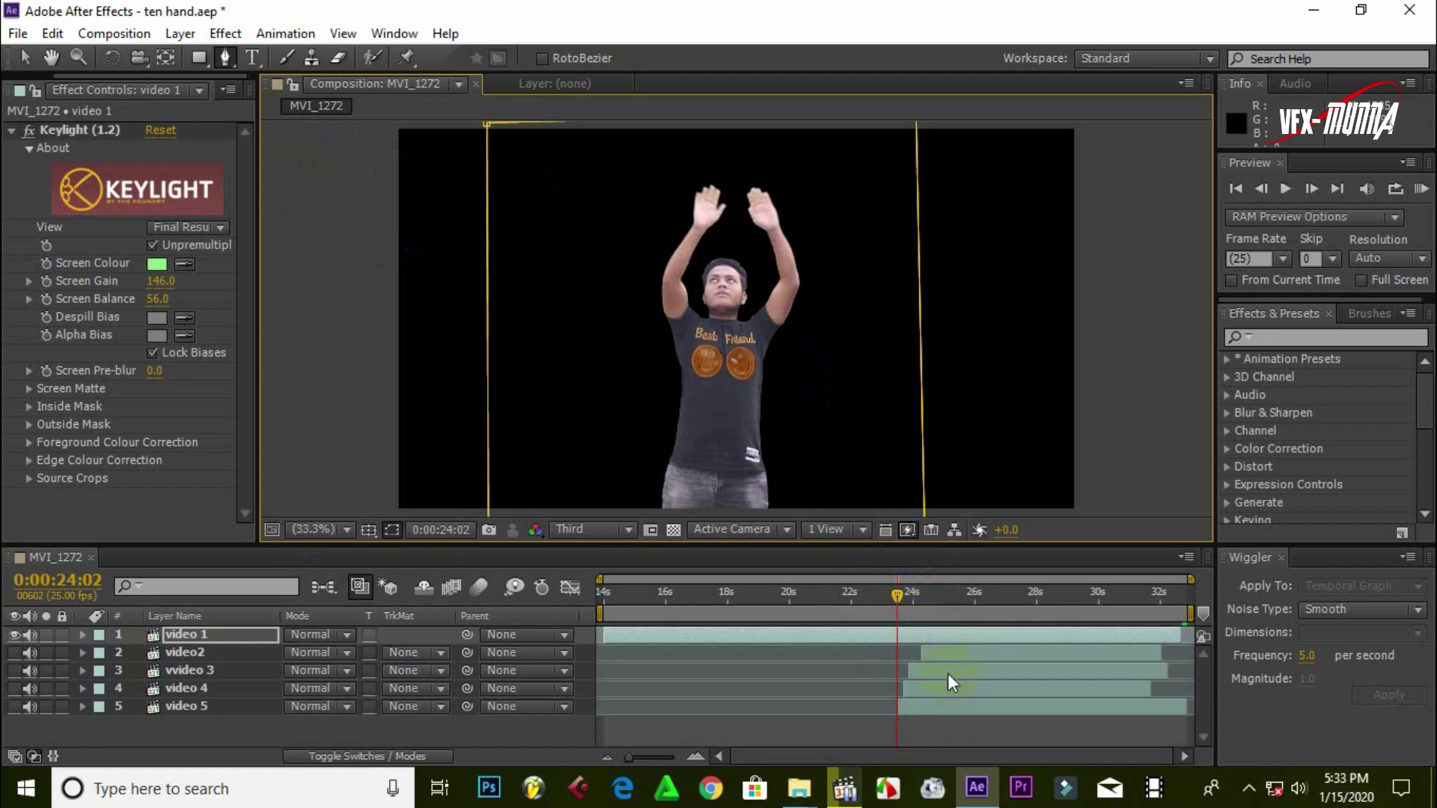
Show the video 5 layer and shift its clip in time so it starts at 0:00:24:04
left_click(936, 705)
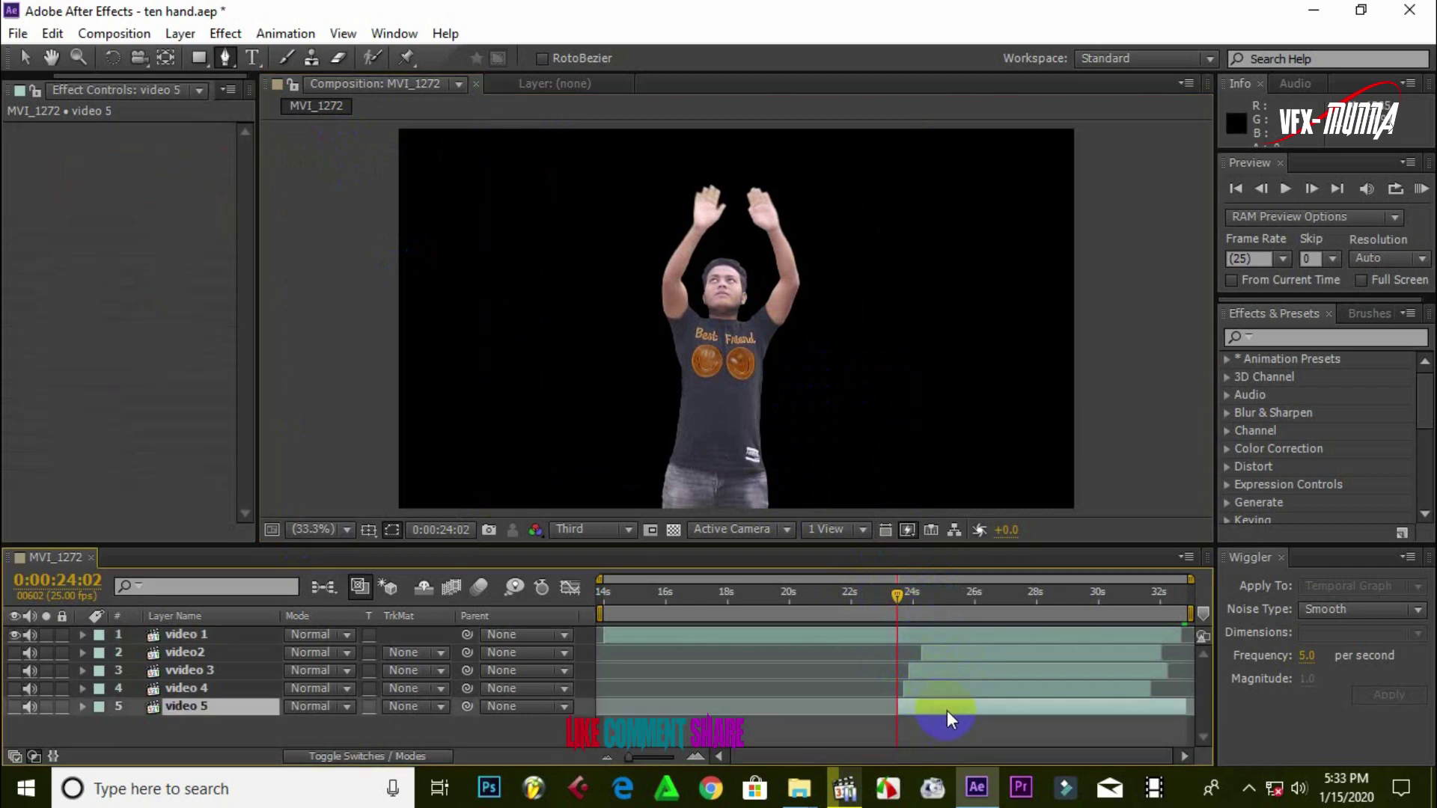
left_click(15, 707)
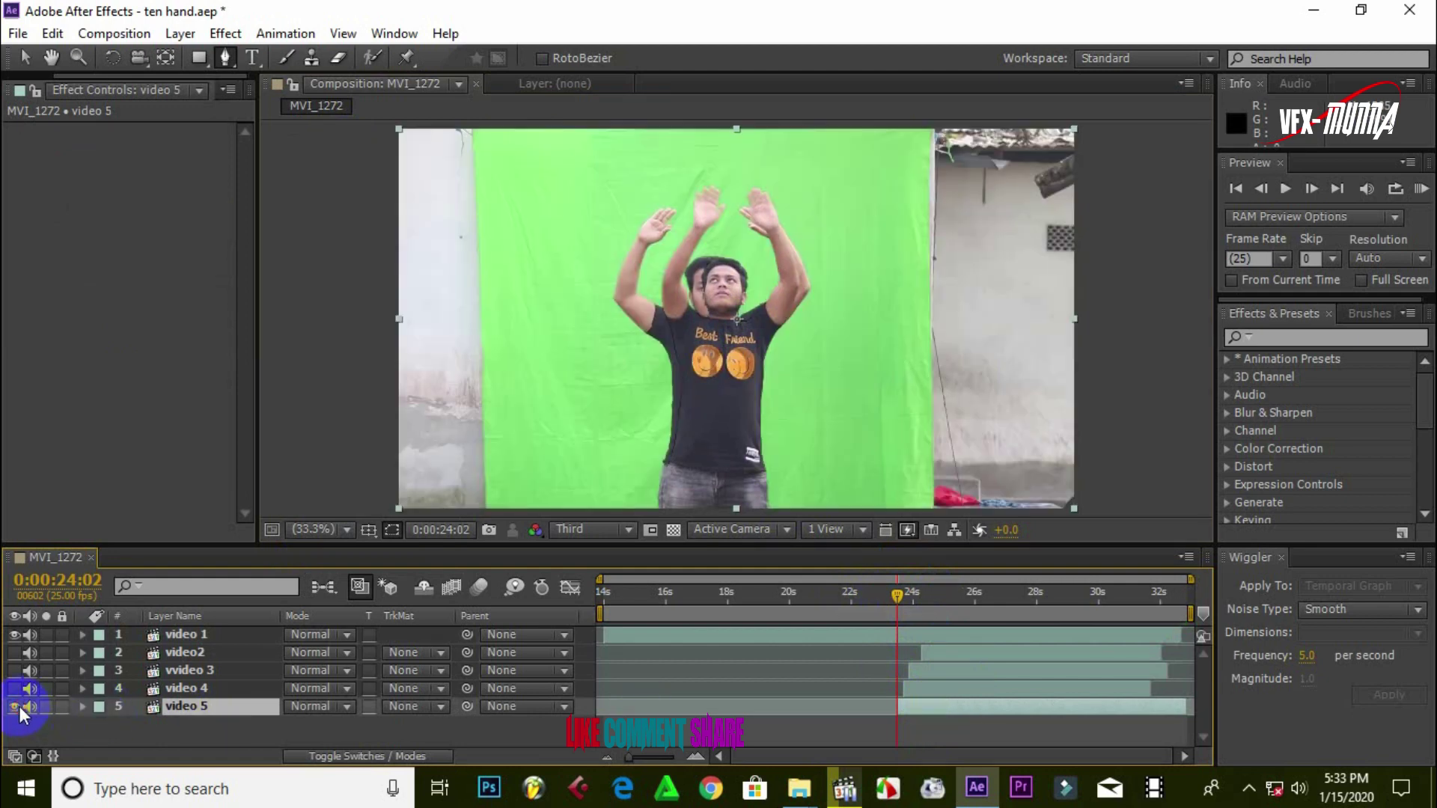
left_click_drag(993, 710, 991, 708)
left_click_drag(896, 595, 899, 595)
left_click_drag(954, 708, 961, 707)
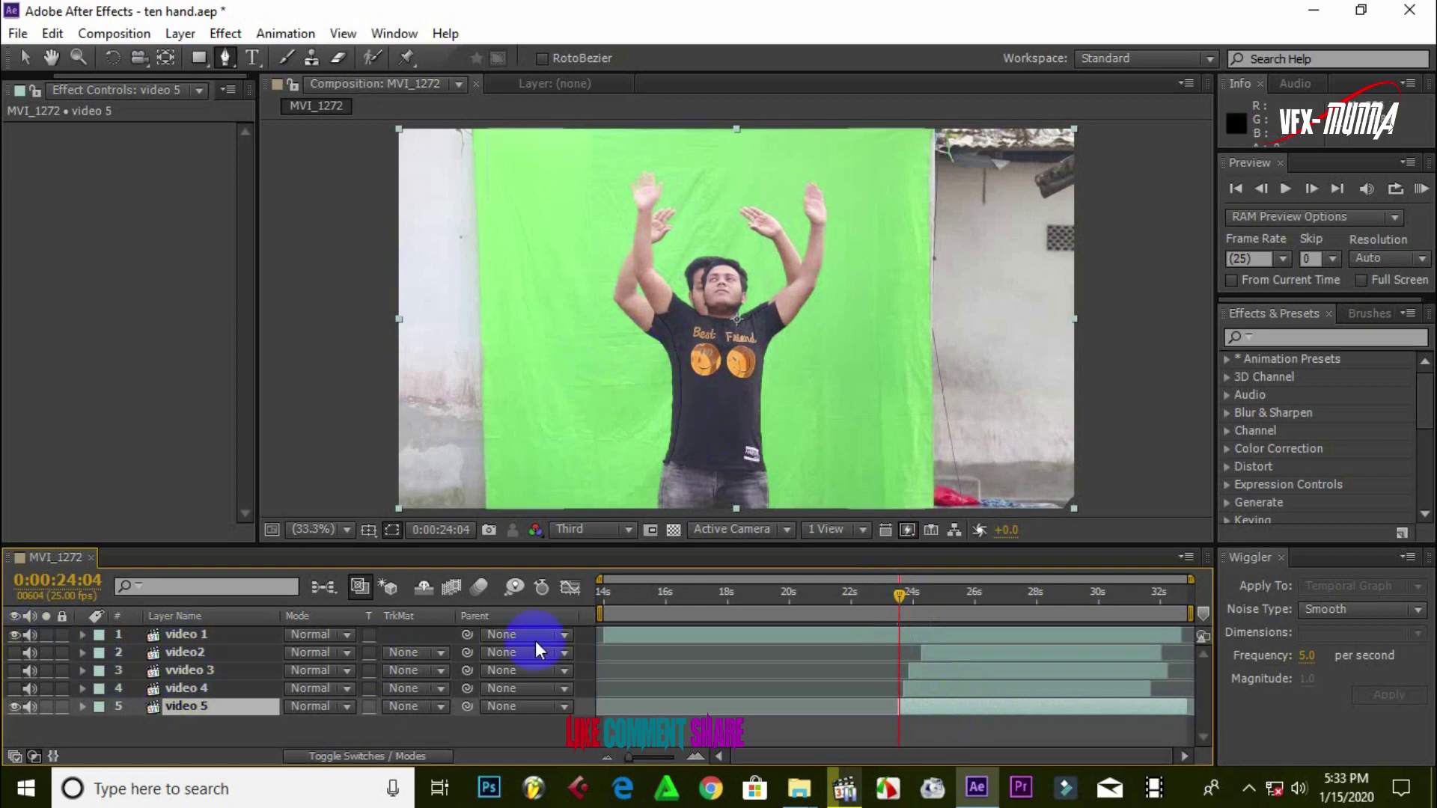
Hide the video 1 layer to leave only video 5 visible
left_click(653, 634)
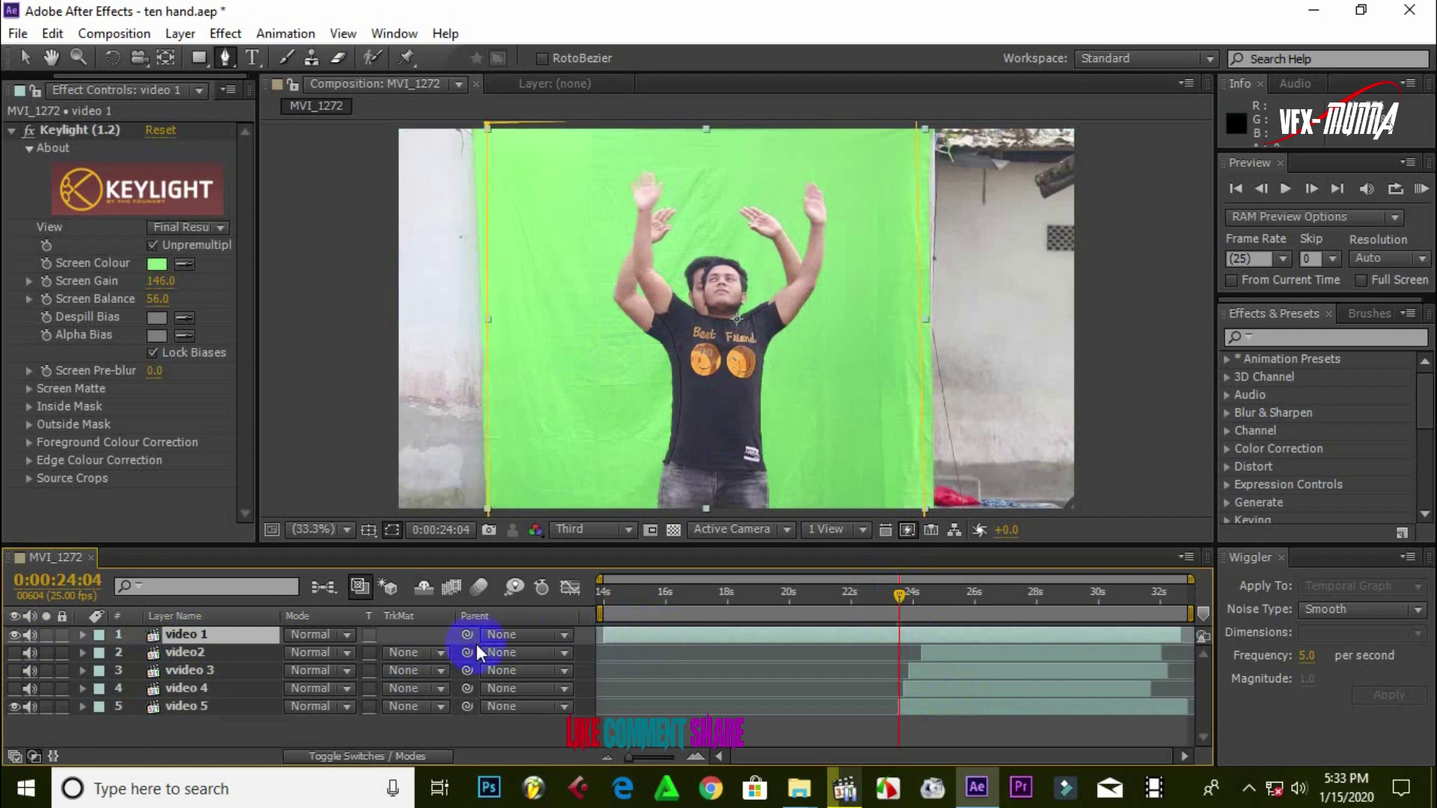
left_click(15, 636)
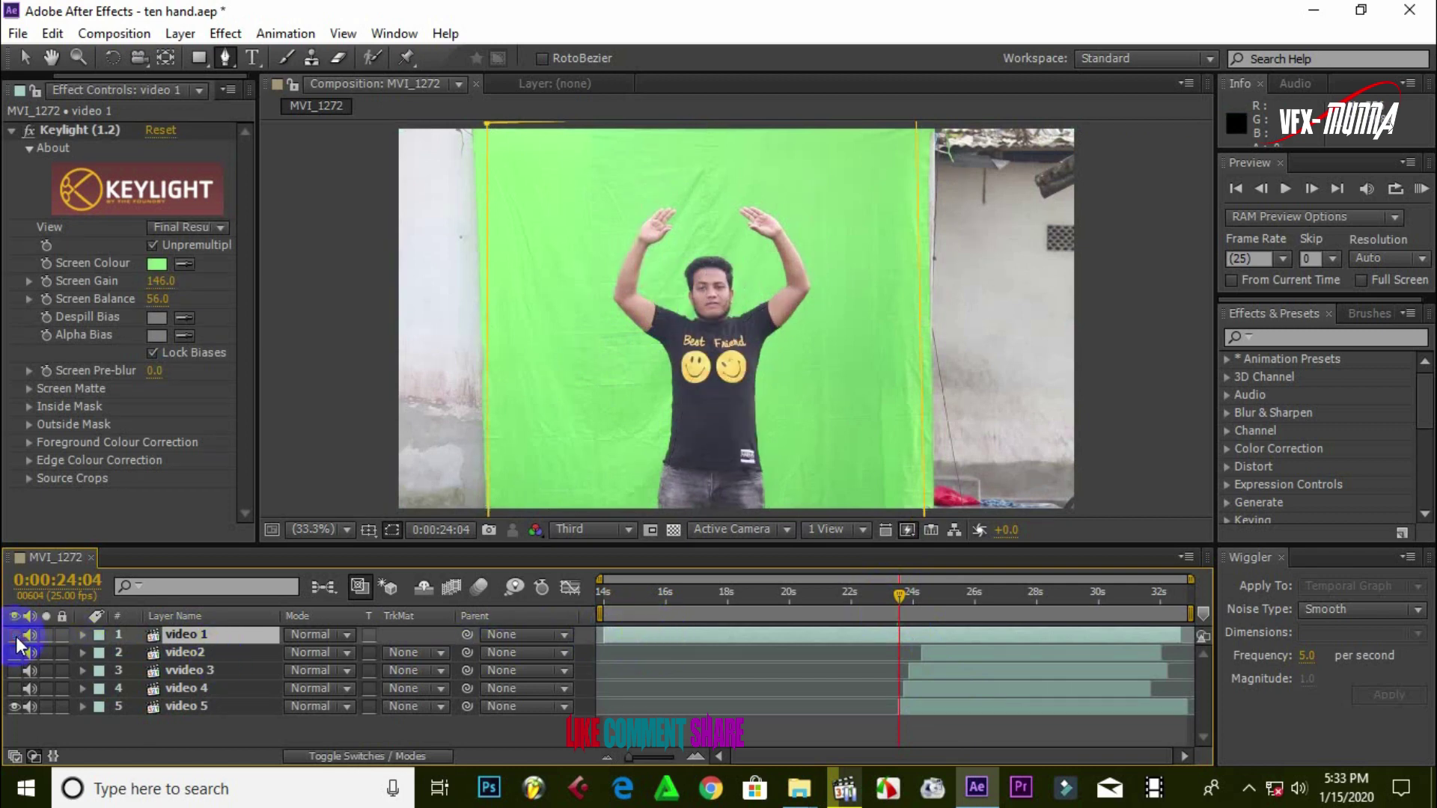
left_click(490, 530)
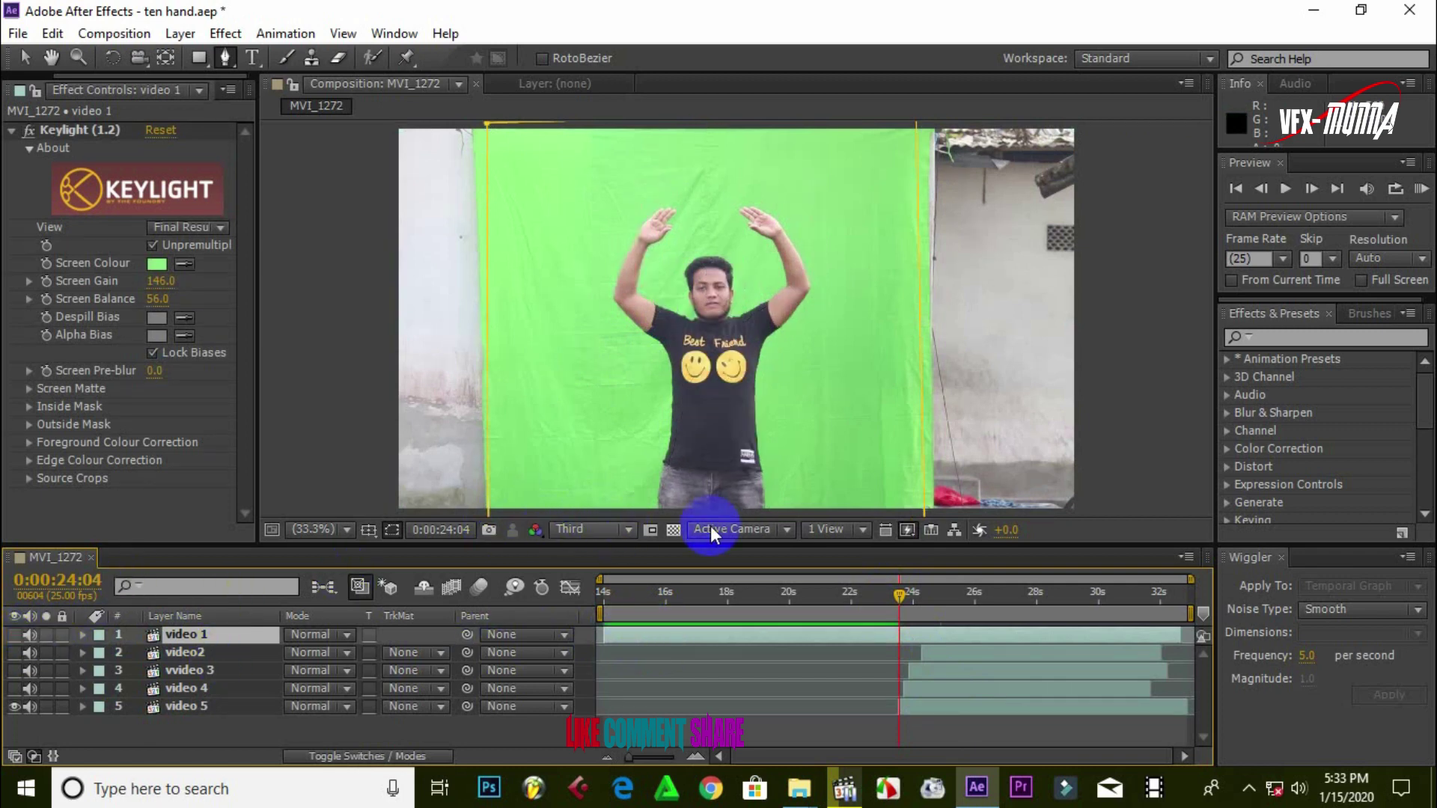
Apply the Keylight (1.2) keying effect to the video 5 layer
left_click(946, 708)
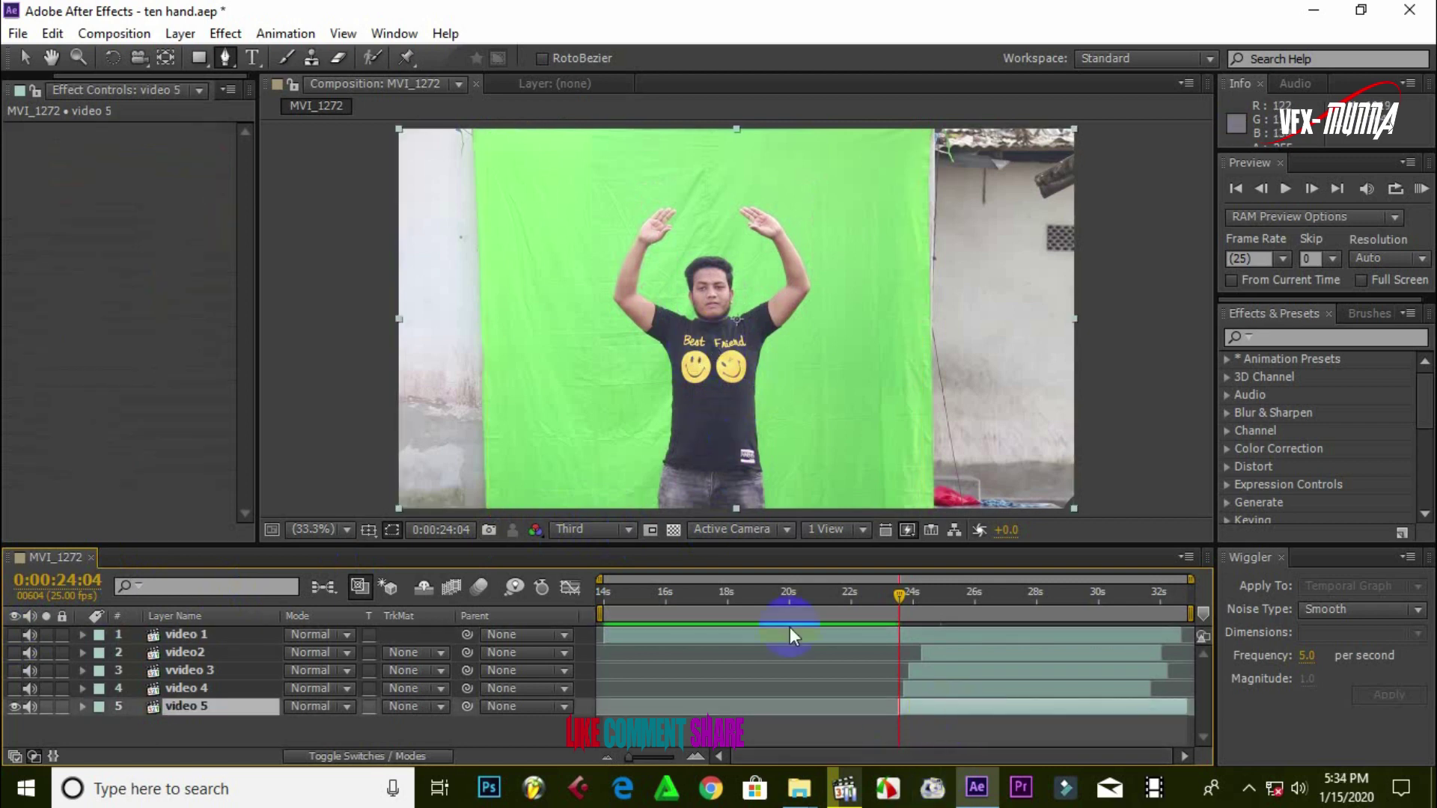
left_click(225, 33)
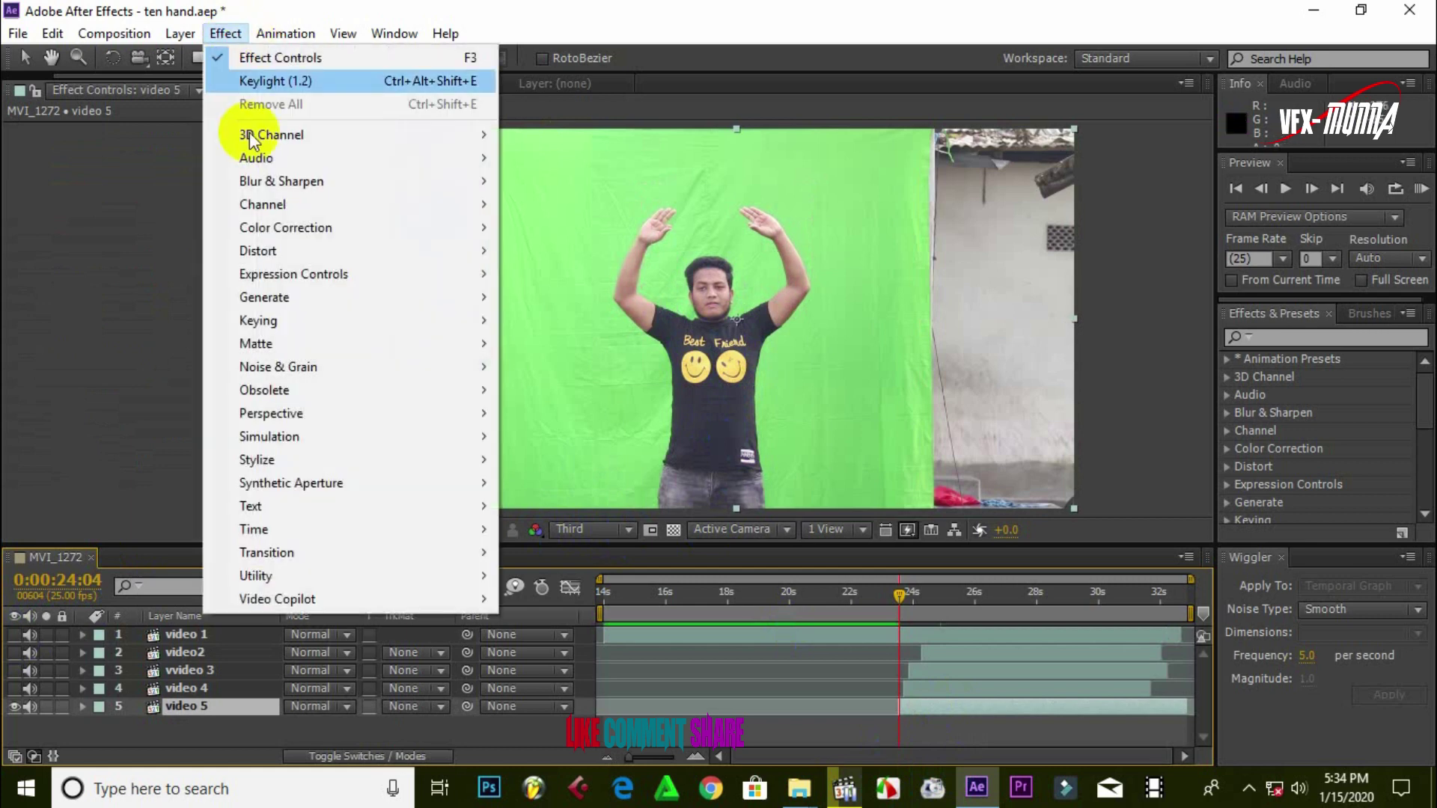
mouse_move(258, 321)
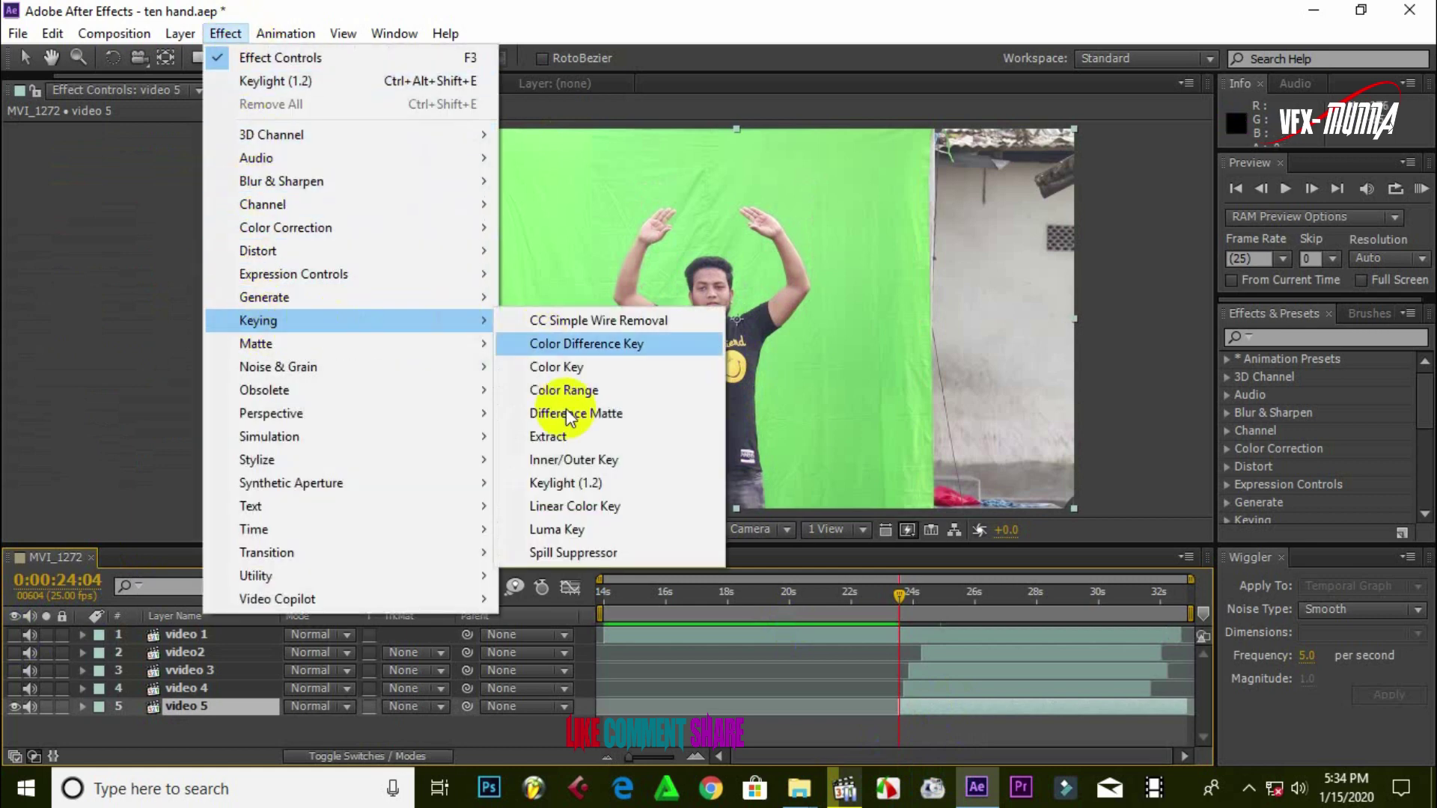
left_click(561, 484)
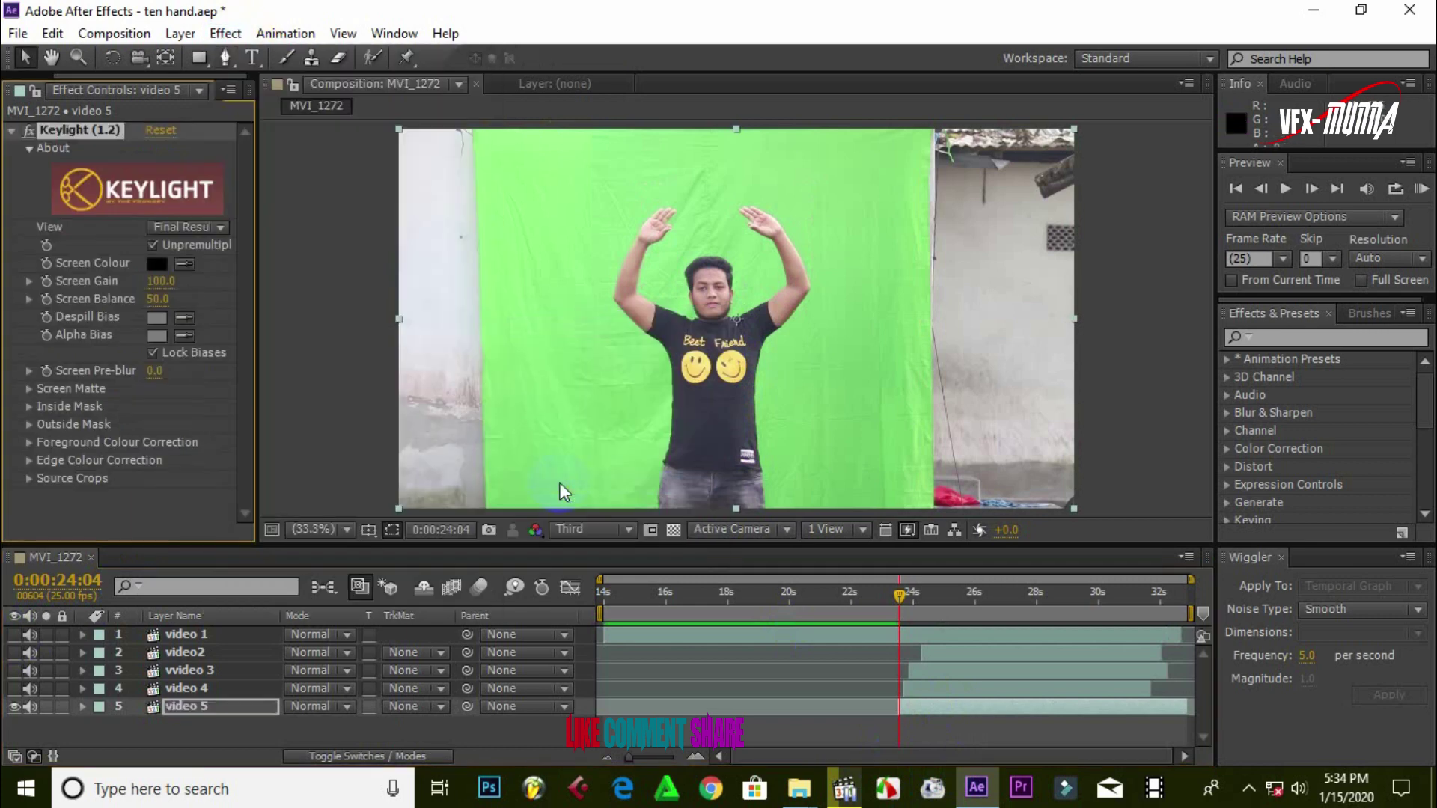
Sample the green backdrop as video 5's Keylight Screen Colour, with Screen Gain 115 and Screen Balance 58
left_click(185, 263)
left_click(599, 299)
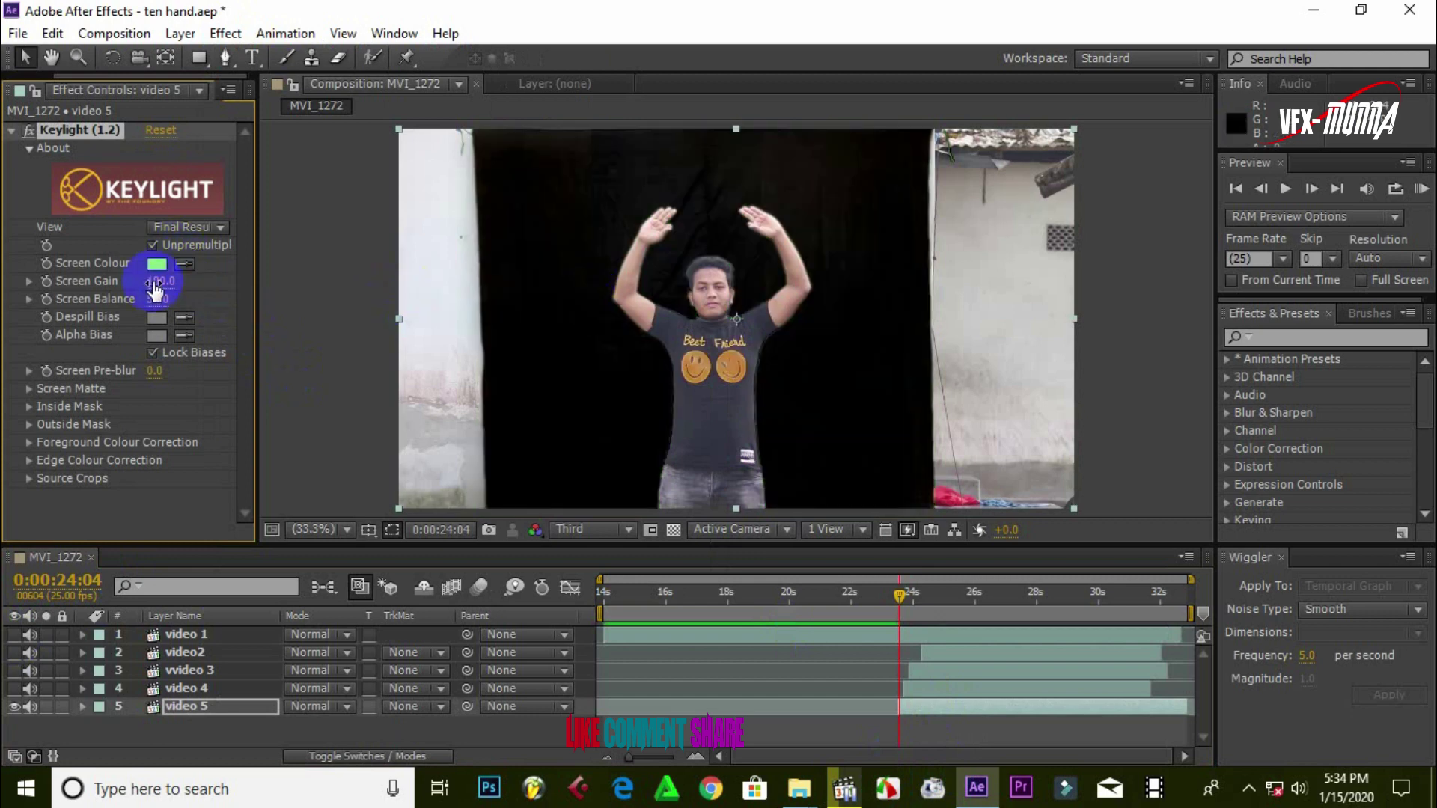
mouse_move(155, 290)
left_mouse_down()
mouse_move(168, 285)
mouse_move(159, 295)
left_mouse_up()
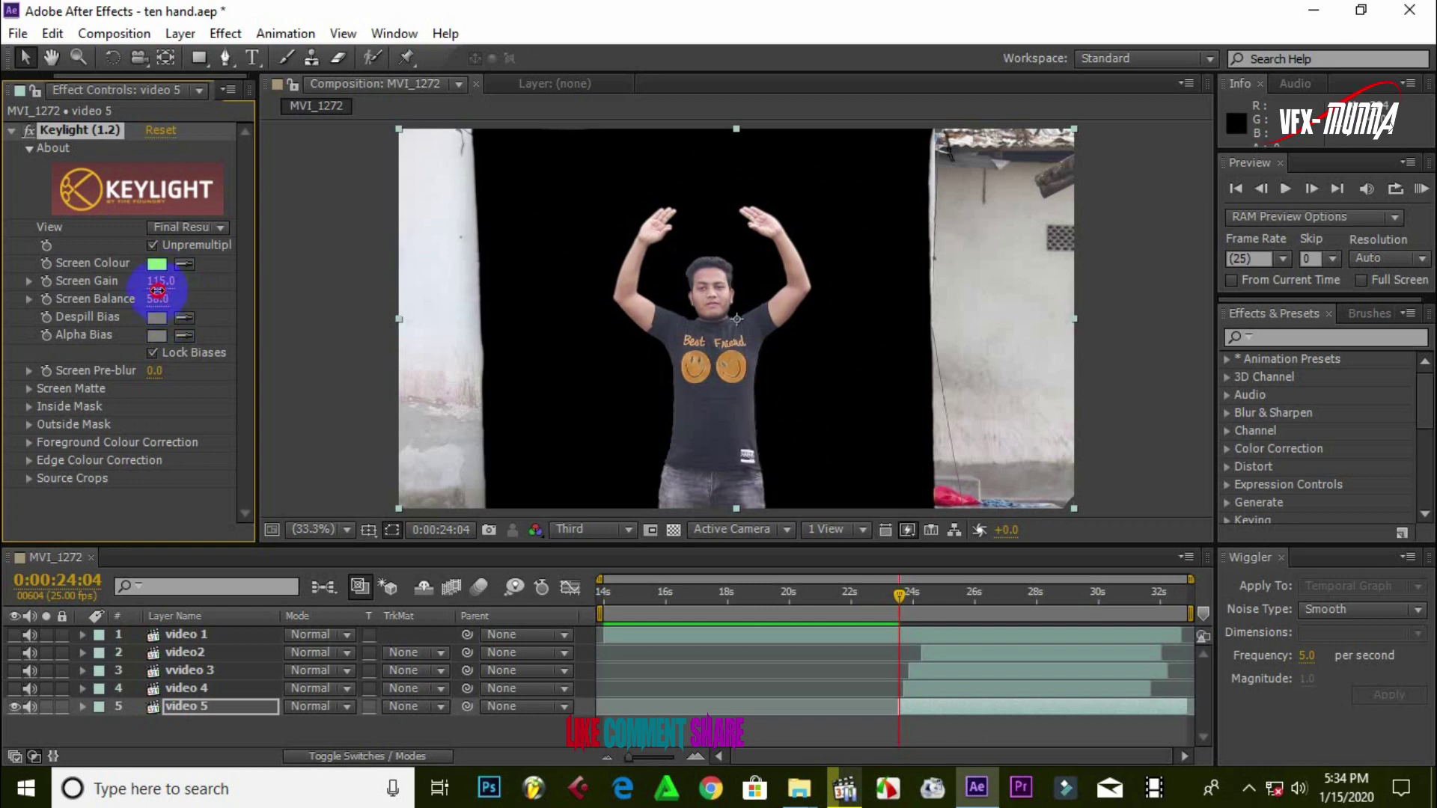
Draw a closed four-point Pen mask around the man on video 5, excluding the walls beside the green screen
left_click(225, 58)
key("comma")
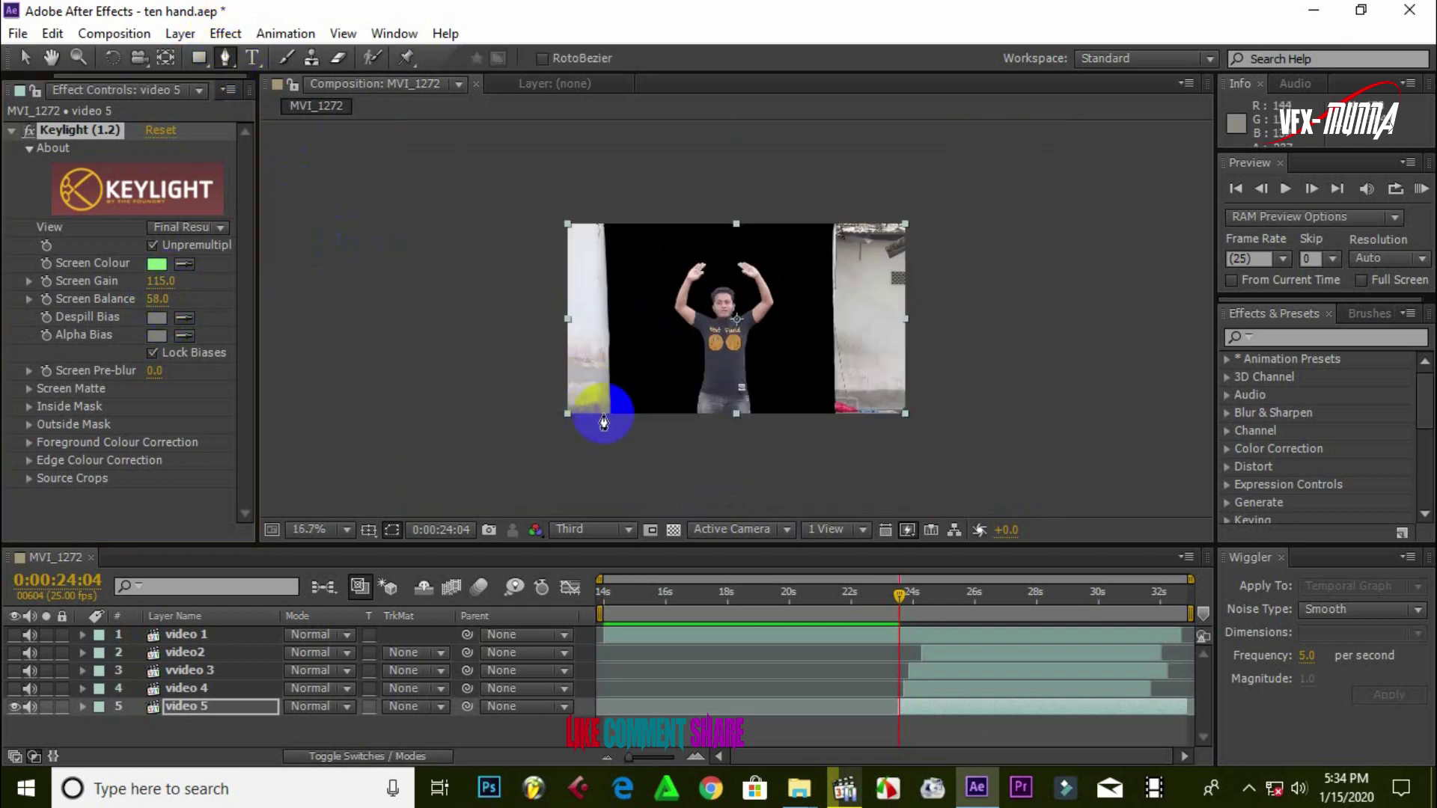
left_click(613, 420)
left_click(610, 220)
left_click(827, 217)
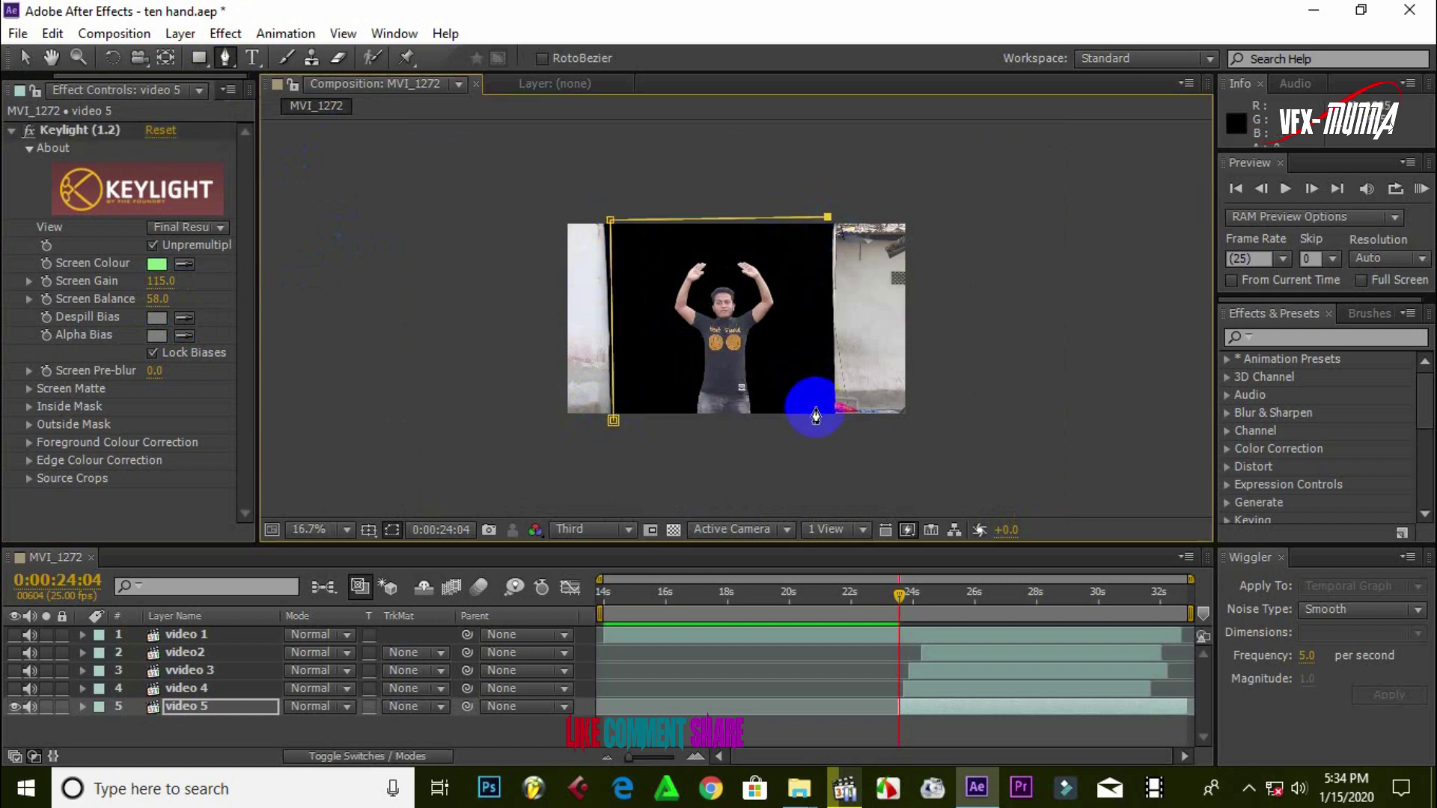
left_click(827, 419)
left_click(613, 420)
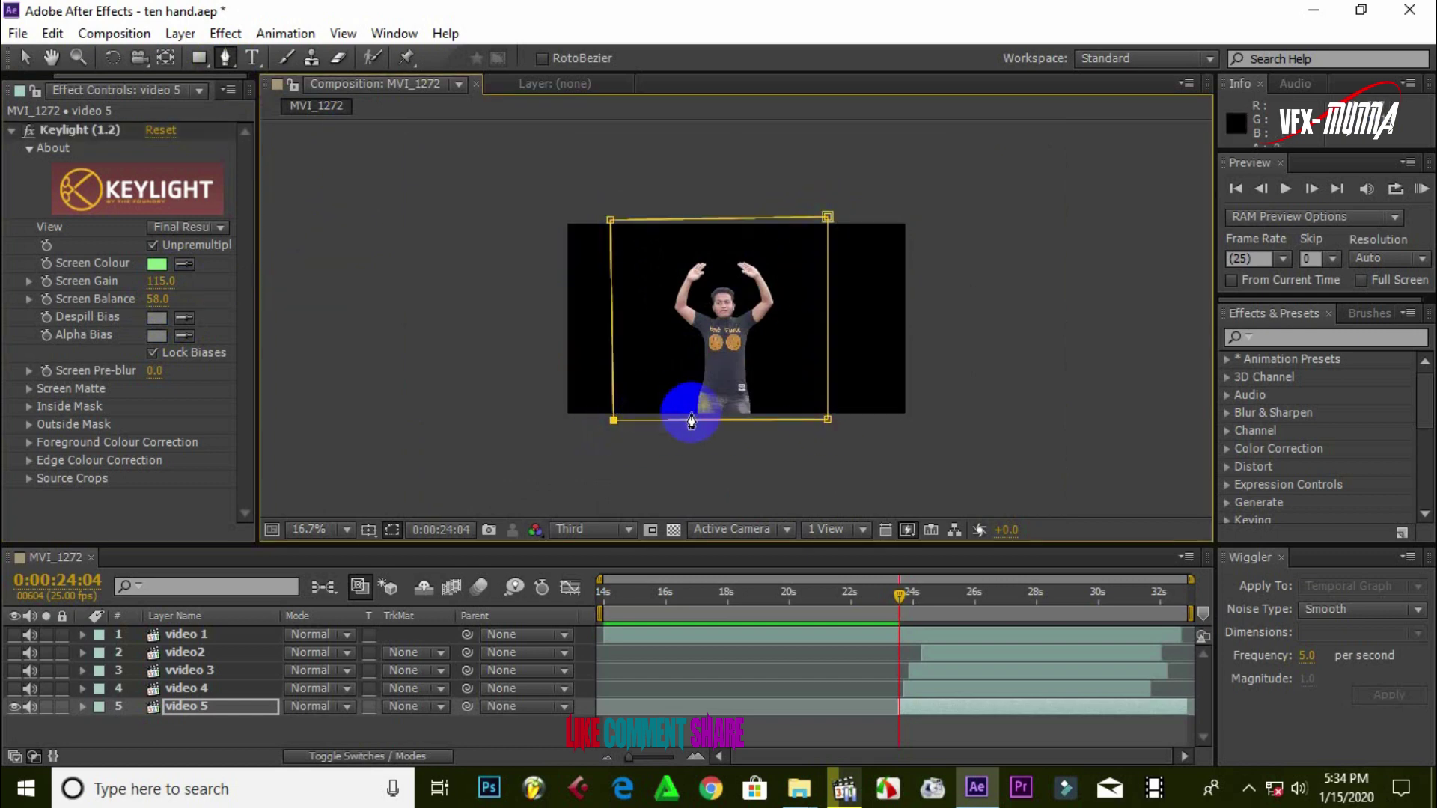
left_click(307, 529)
left_click(360, 145)
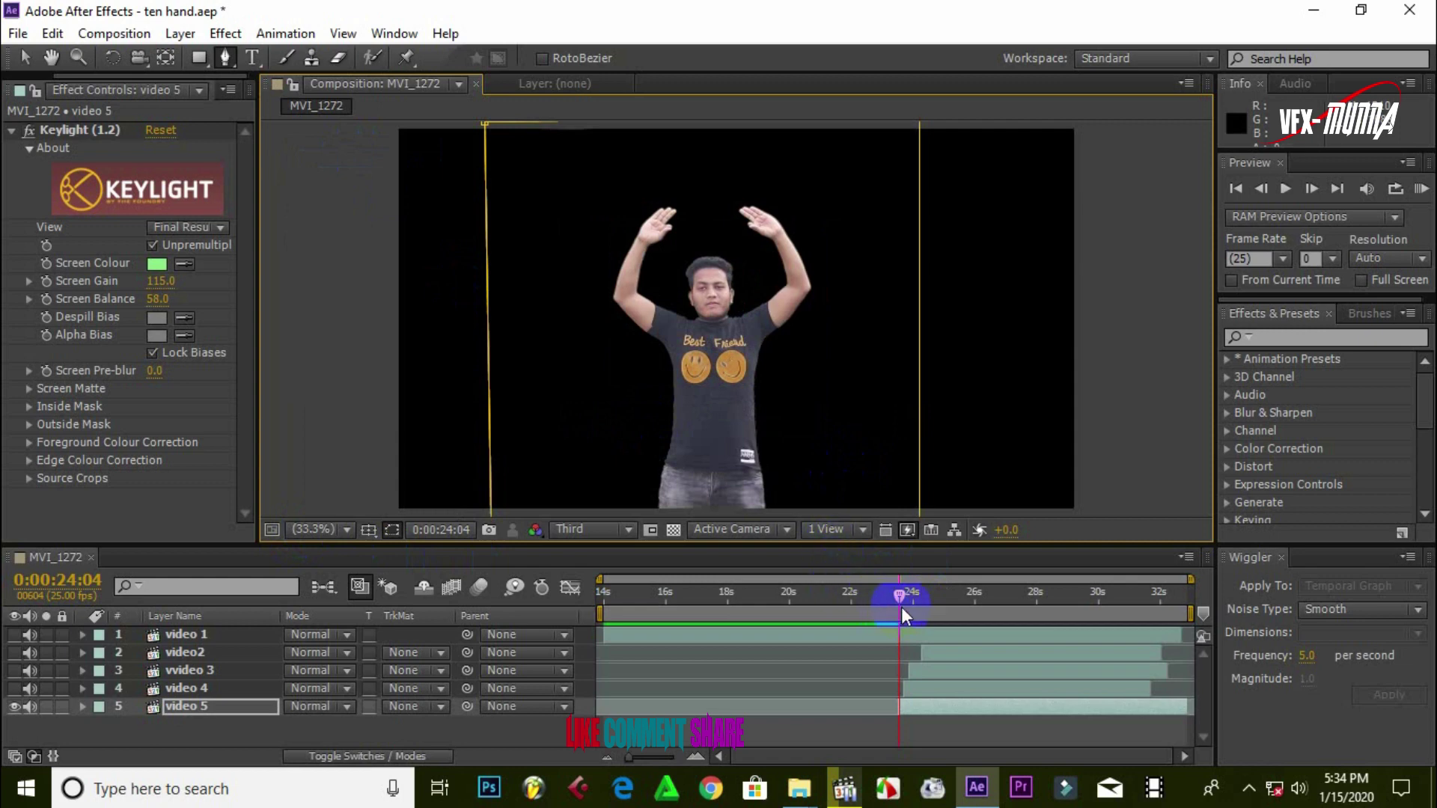
Check video 1 over the keyed video 5, hide both layers, and show and select video 4
left_click(15, 635)
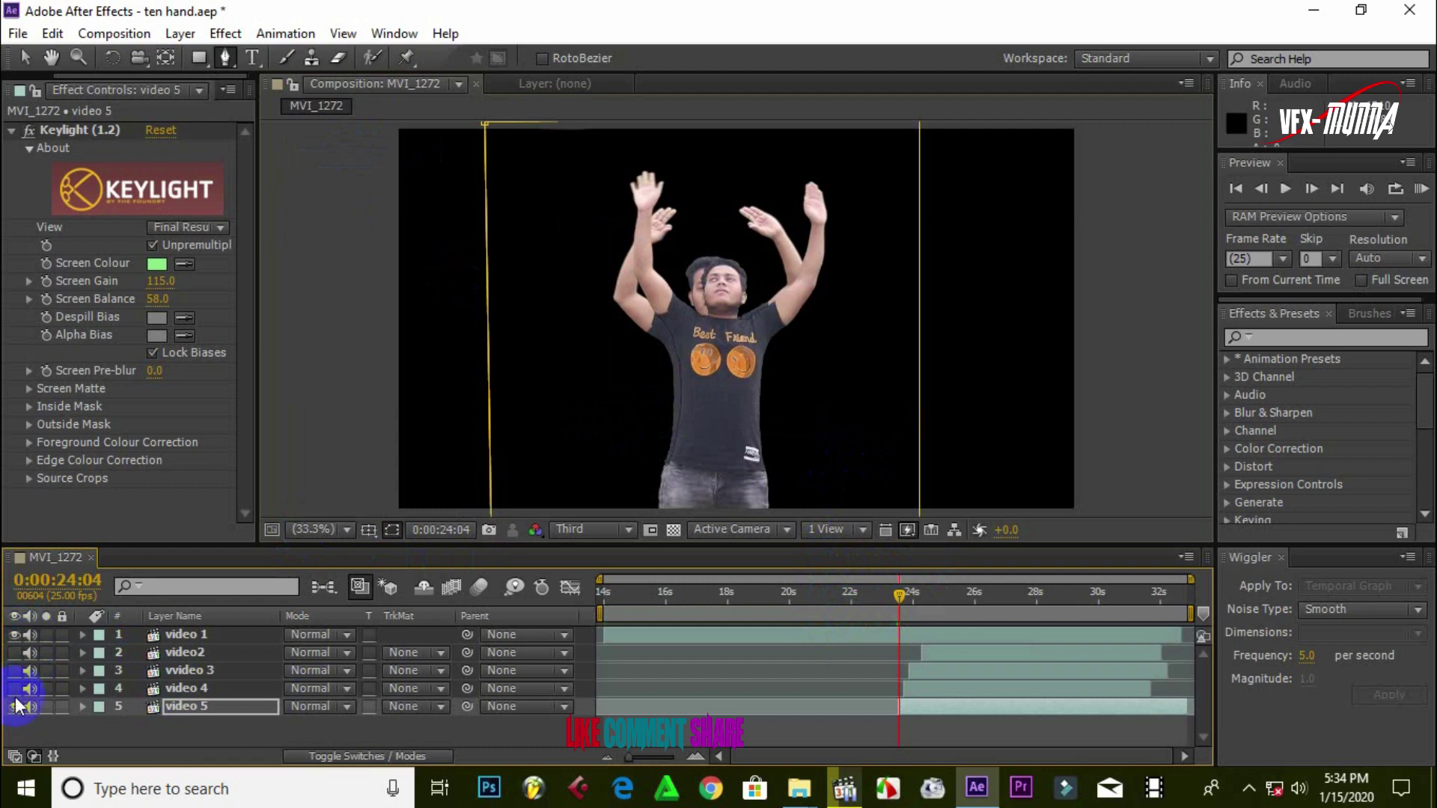
left_click(15, 634)
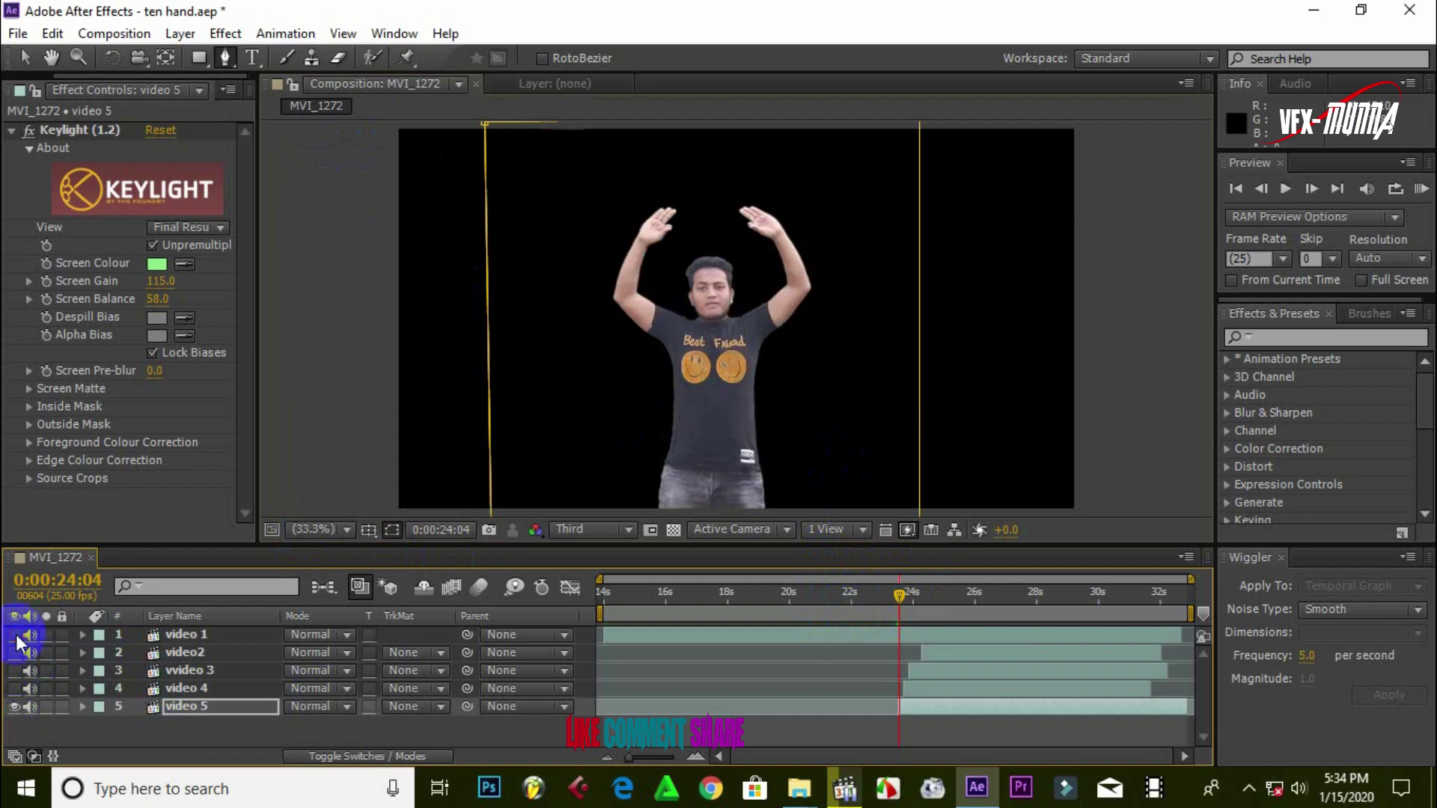
left_click(15, 706)
left_click(15, 689)
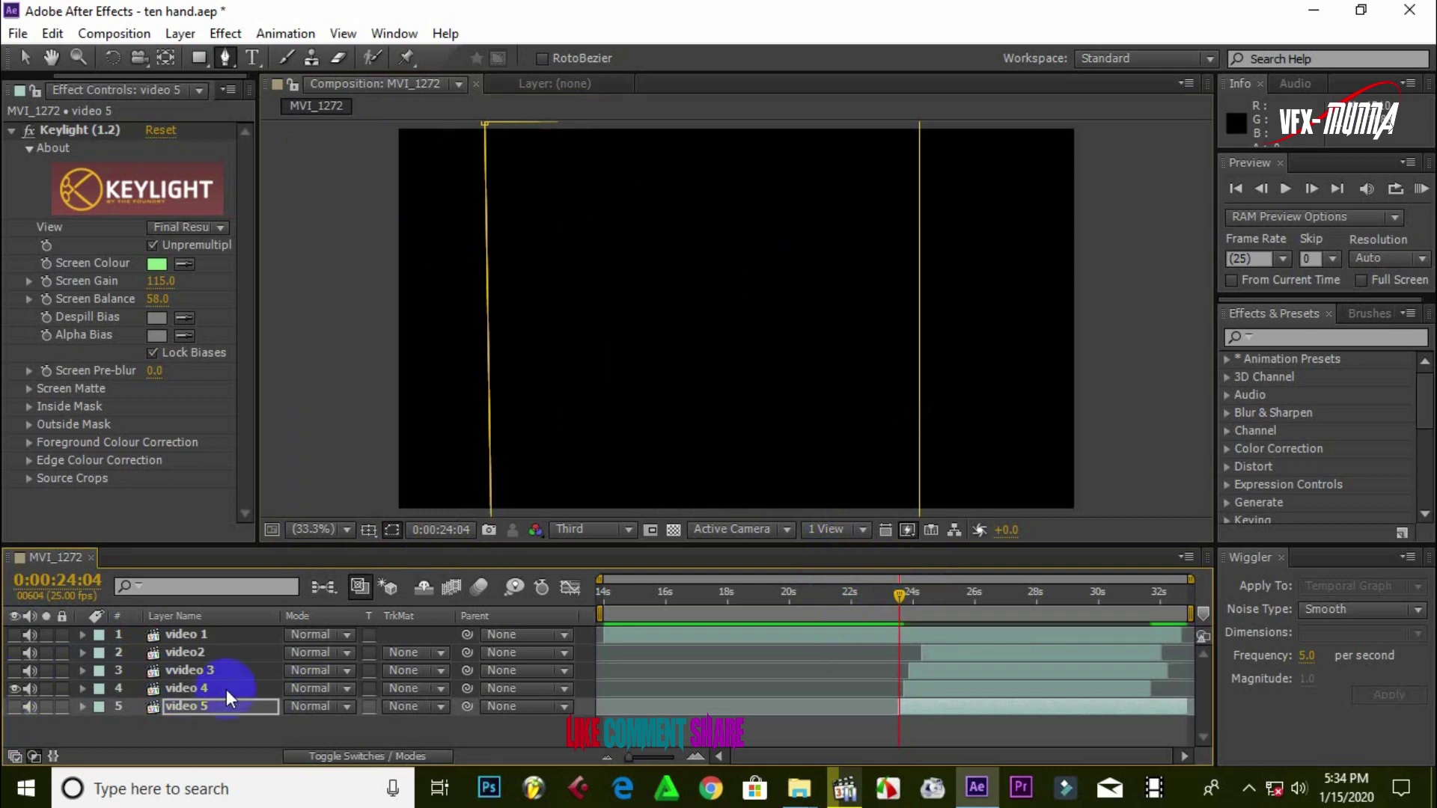
left_click(195, 689)
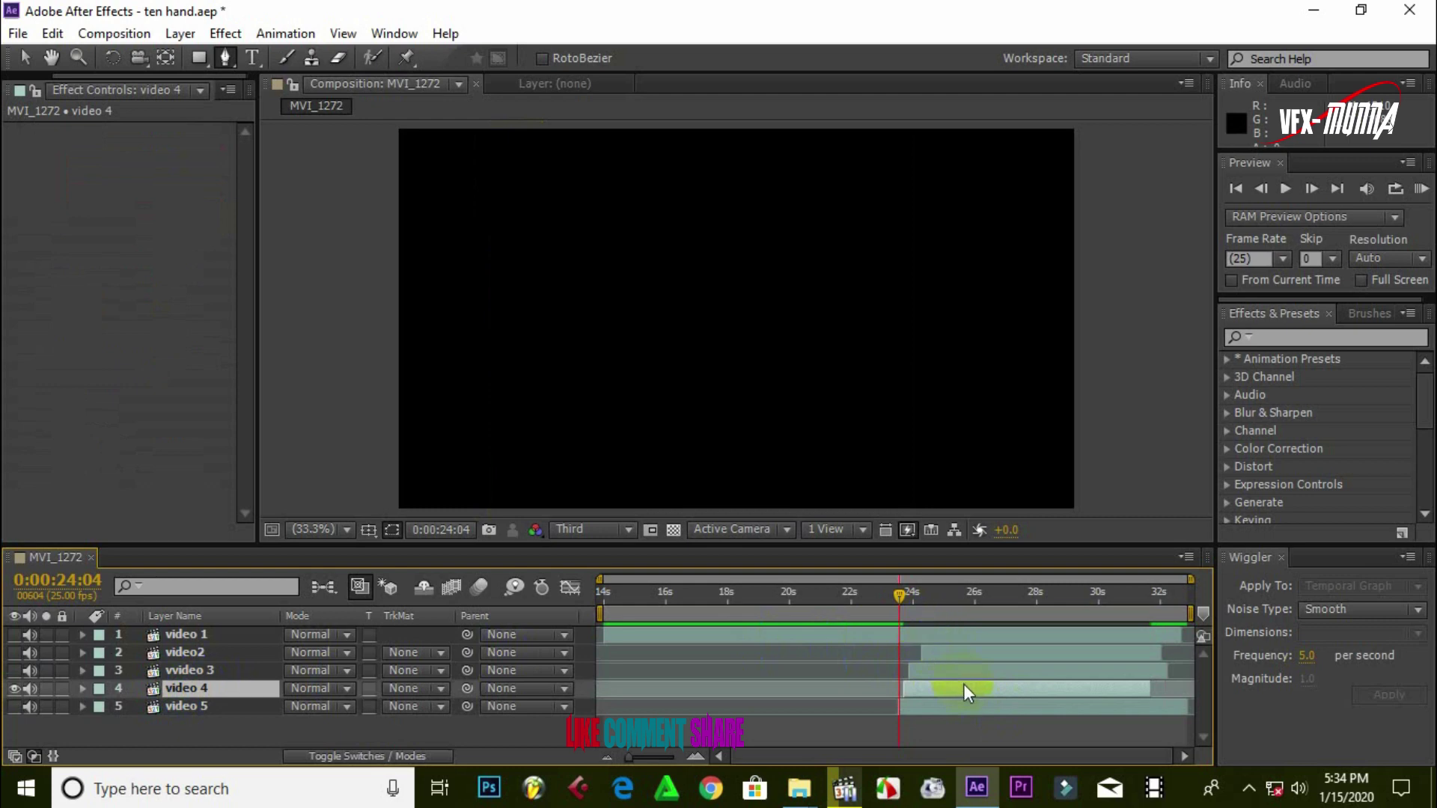
Compare video 4 with video 1 up to 0:00:24:11, leaving only video 4 visible
left_click(14, 635)
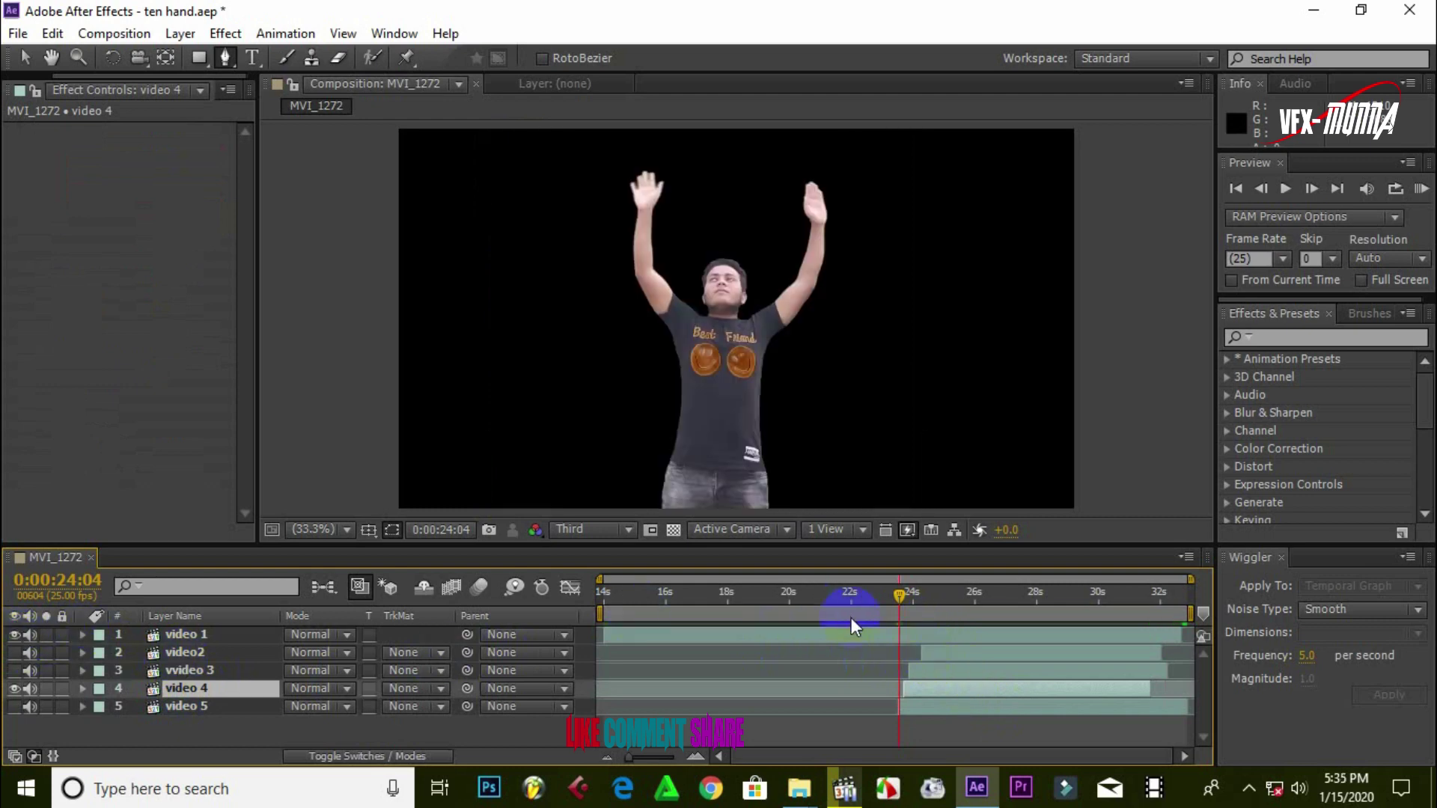
left_click(909, 599)
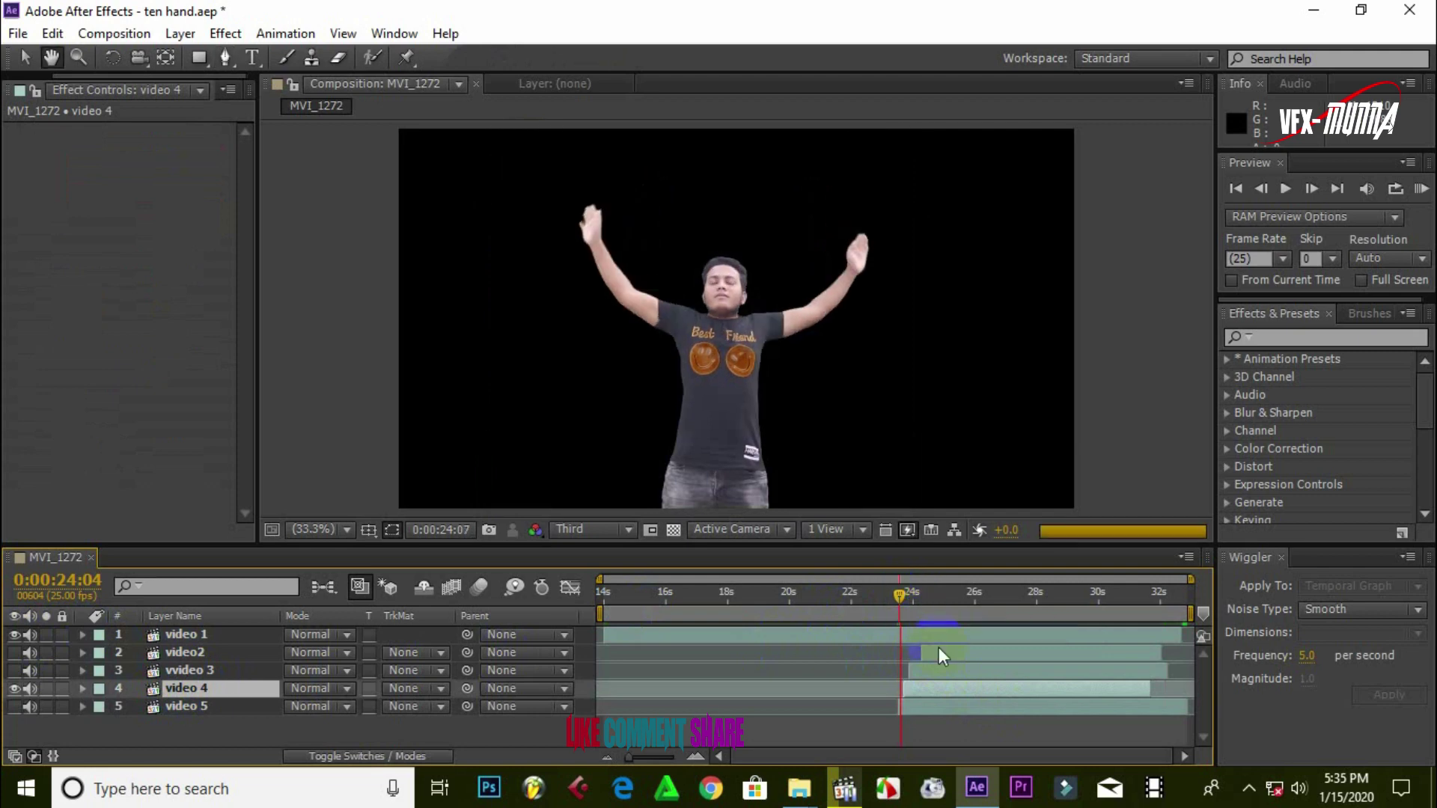
left_click(14, 634)
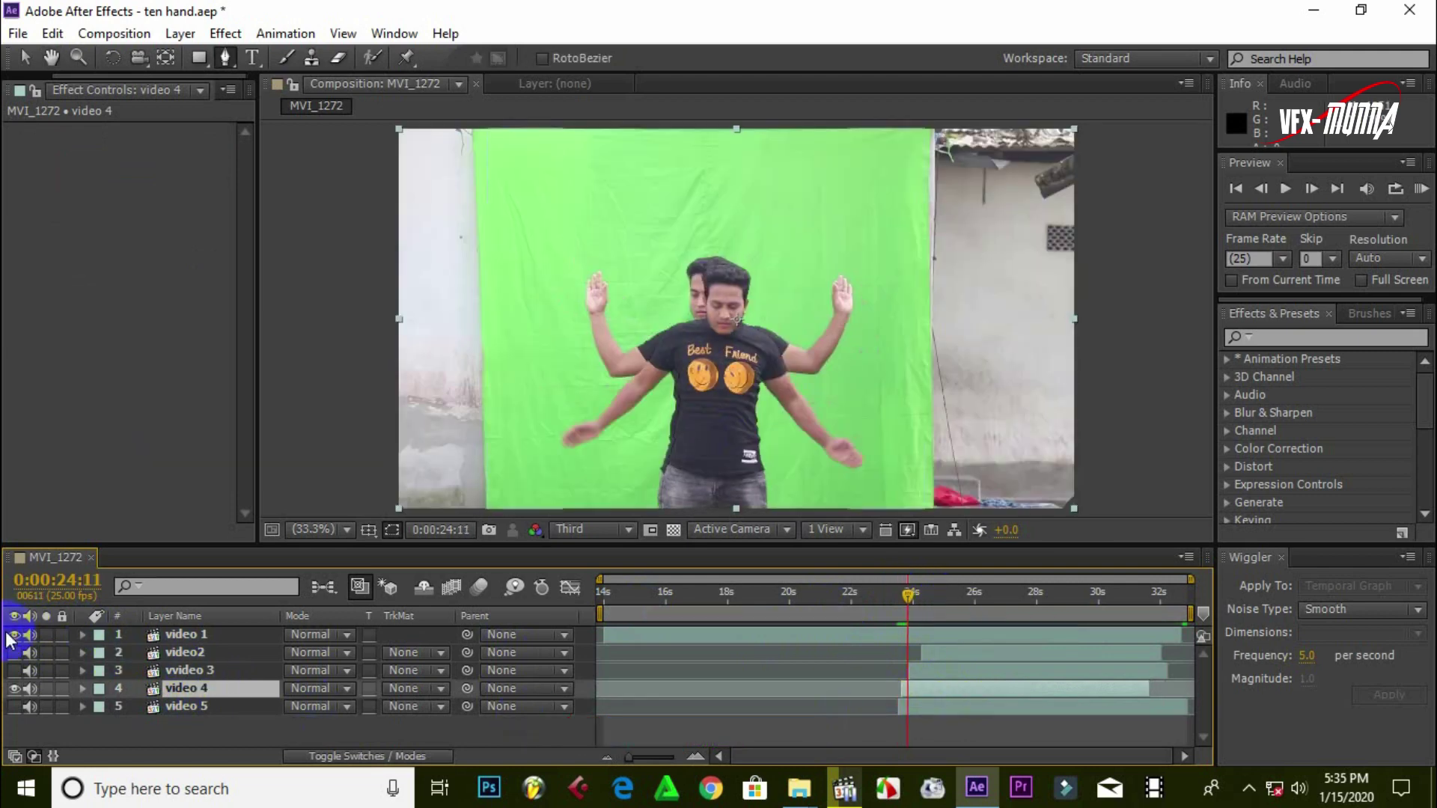
left_click(16, 650)
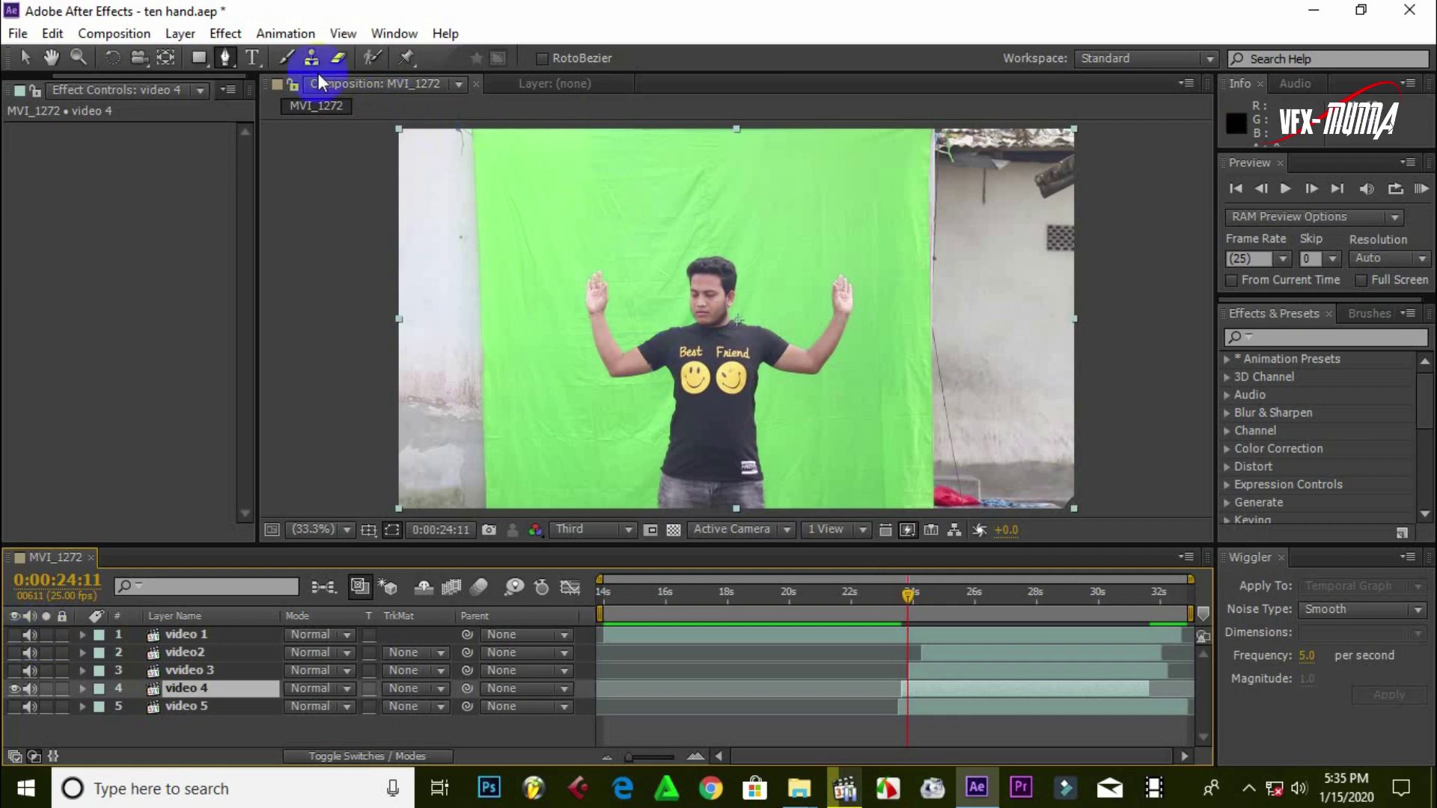
Apply Keylight (1.2) to video 4, sampling the green backdrop as Screen Colour, with Screen Gain 118 and Screen Balance 59
left_click(226, 34)
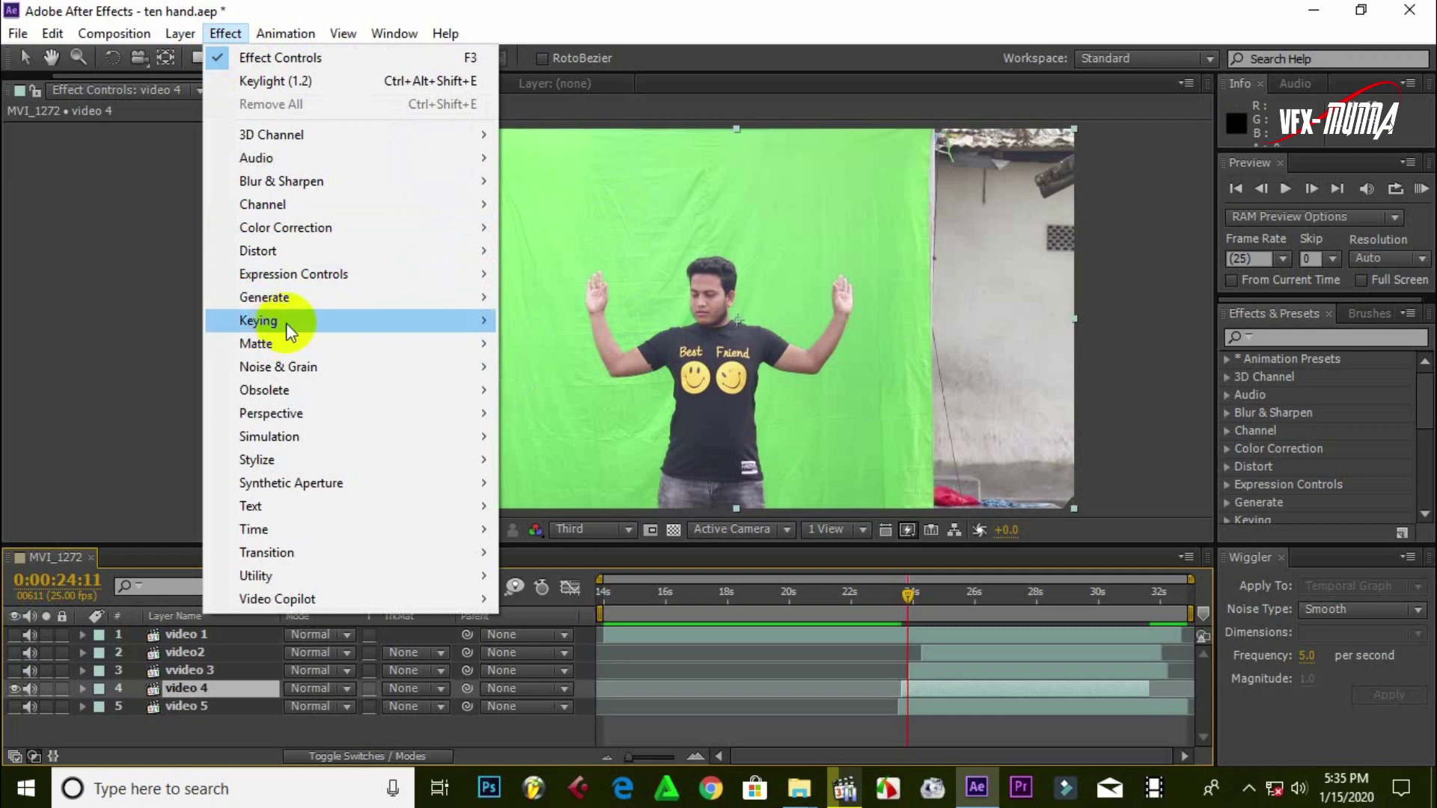
mouse_move(286, 322)
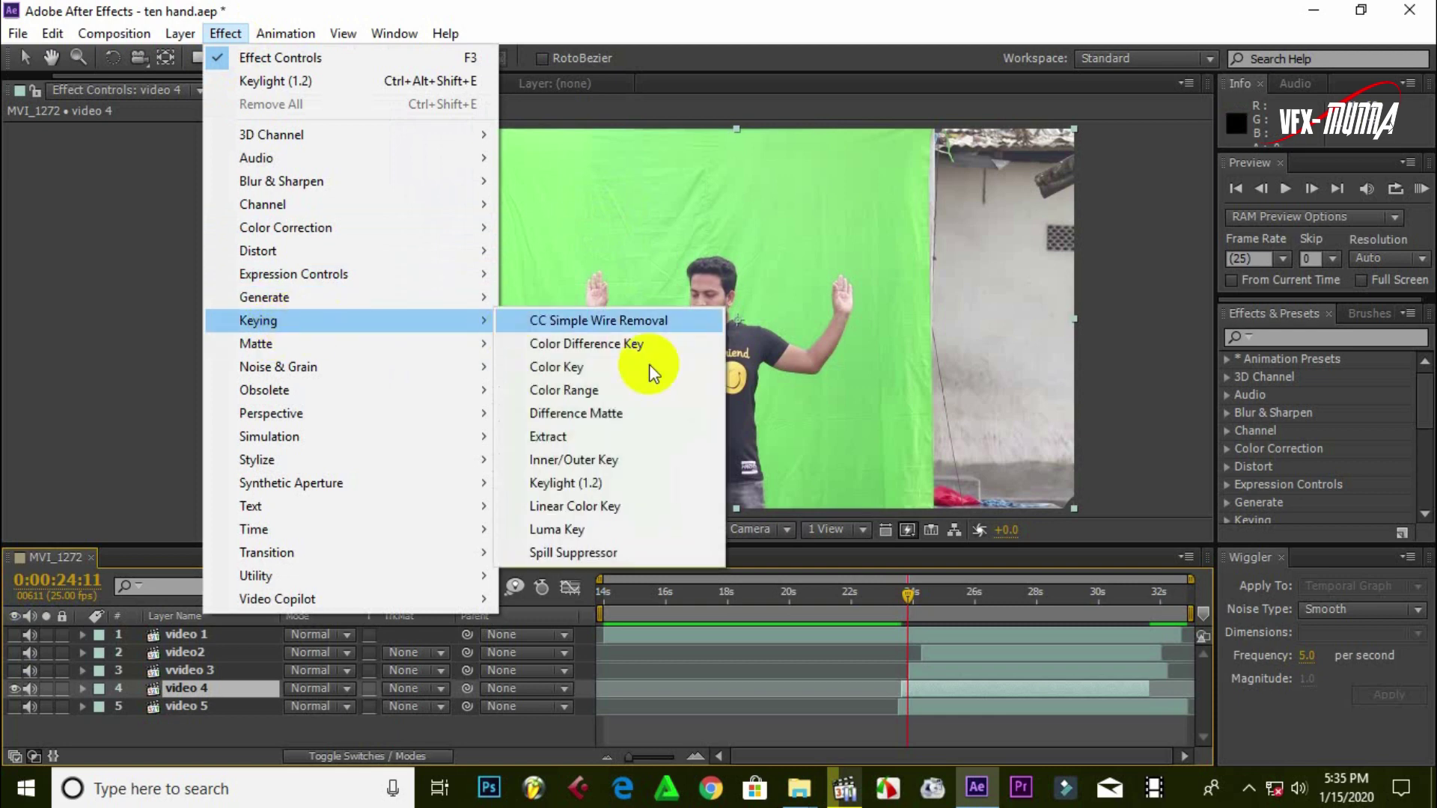
left_click(610, 483)
left_click(185, 264)
left_click(621, 241)
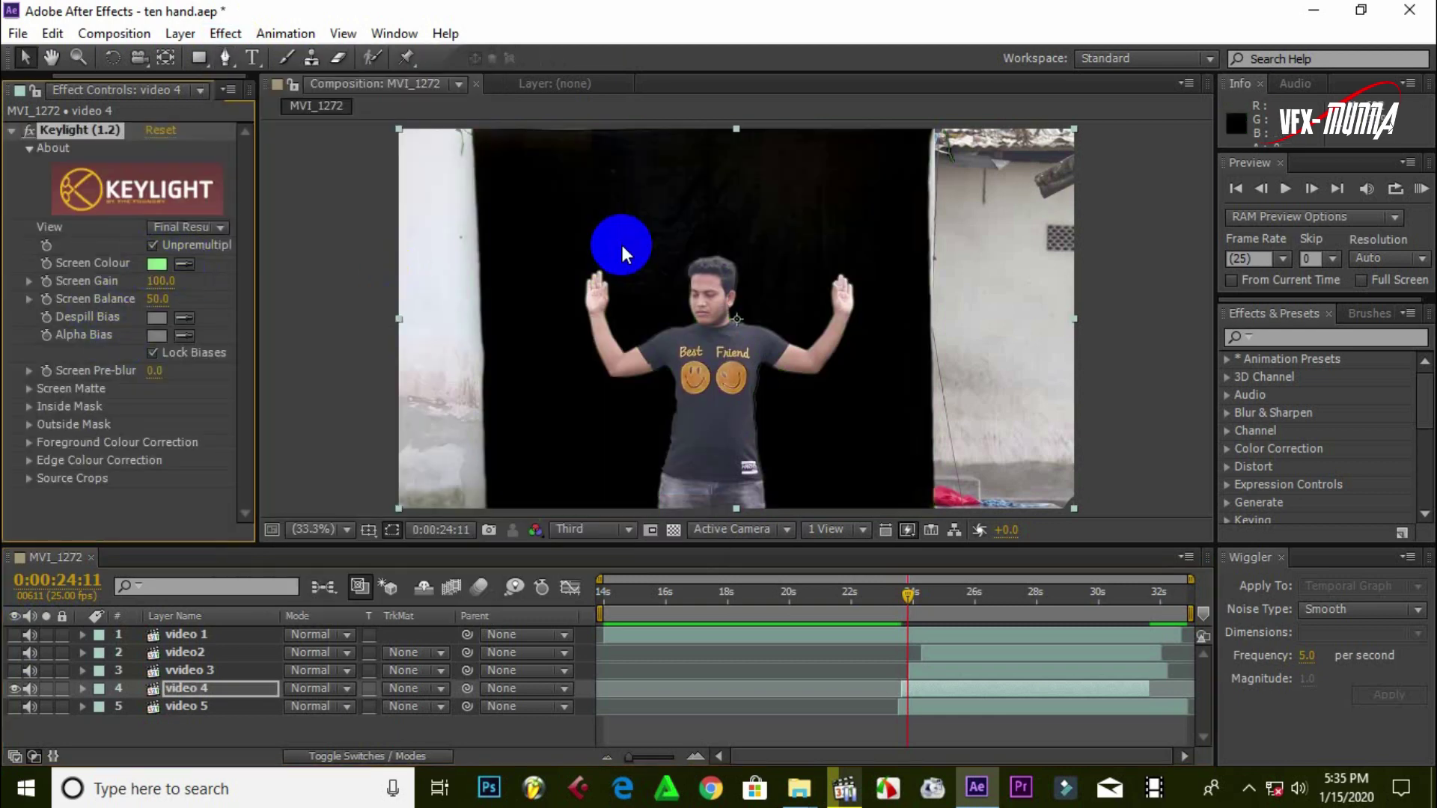
left_click(158, 292)
mouse_move(157, 292)
left_mouse_down()
mouse_move(182, 286)
mouse_move(161, 294)
left_mouse_up()
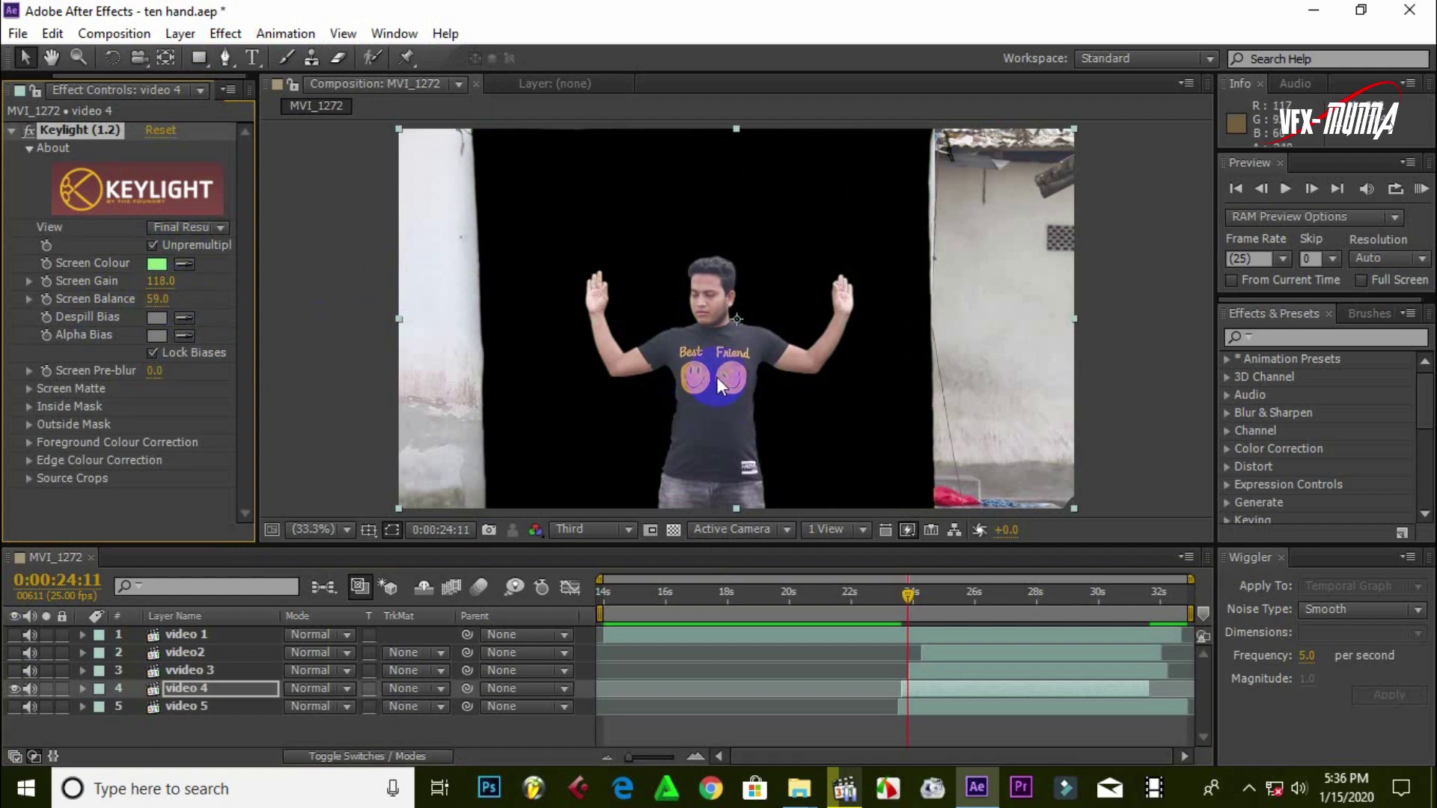
Draw a closed four-point Pen mask around the man on video 4, excluding the walls beside the backdrop
left_click(224, 57)
left_click(449, 279)
left_click(615, 426)
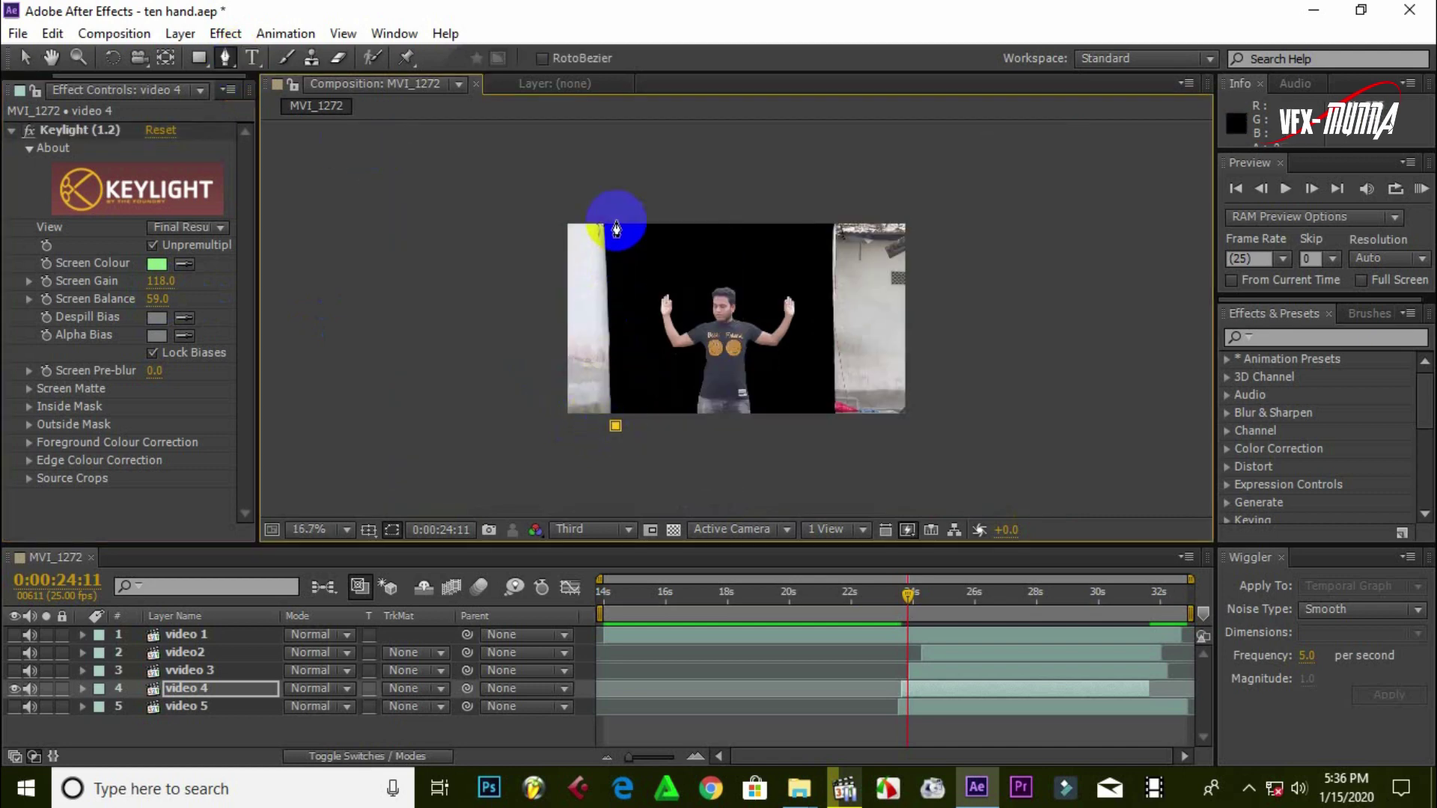
left_click(611, 215)
left_click(827, 212)
left_click(827, 425)
left_click(615, 425)
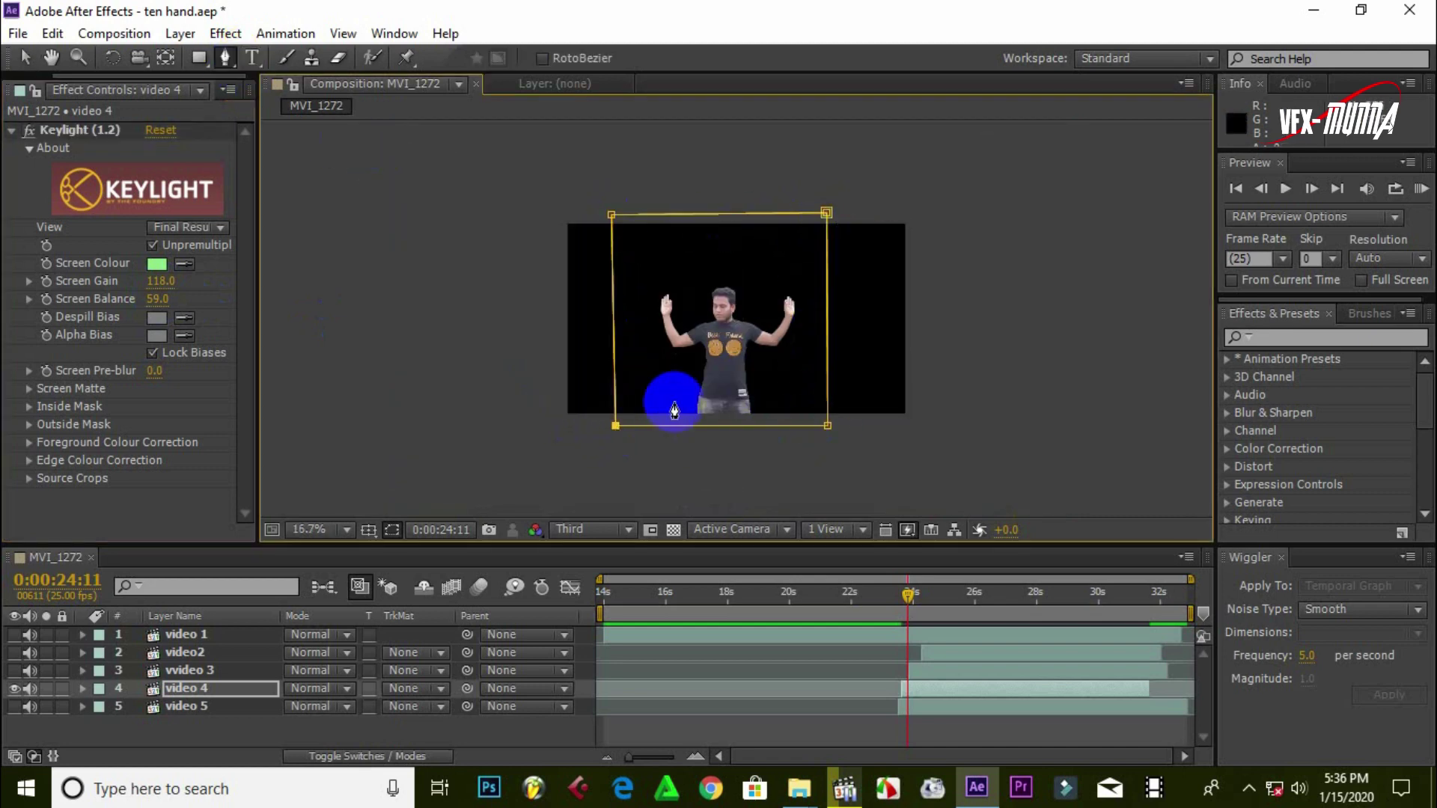
Show videos 1 and 5 together with the masked video 4 and check their combined motion from 0:00:24:01 to 0:00:24:11
left_click_drag(910, 596, 899, 591)
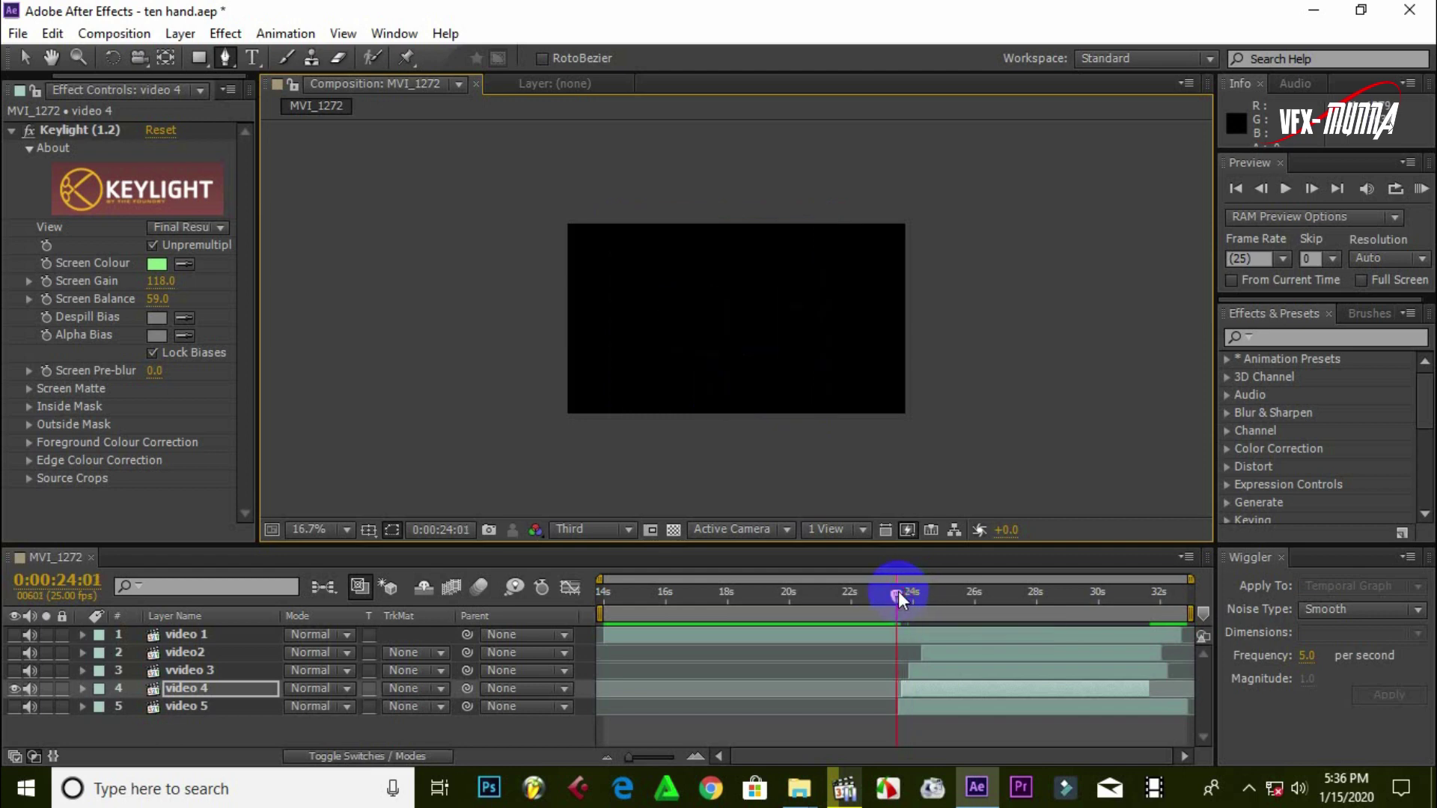
left_click(14, 635)
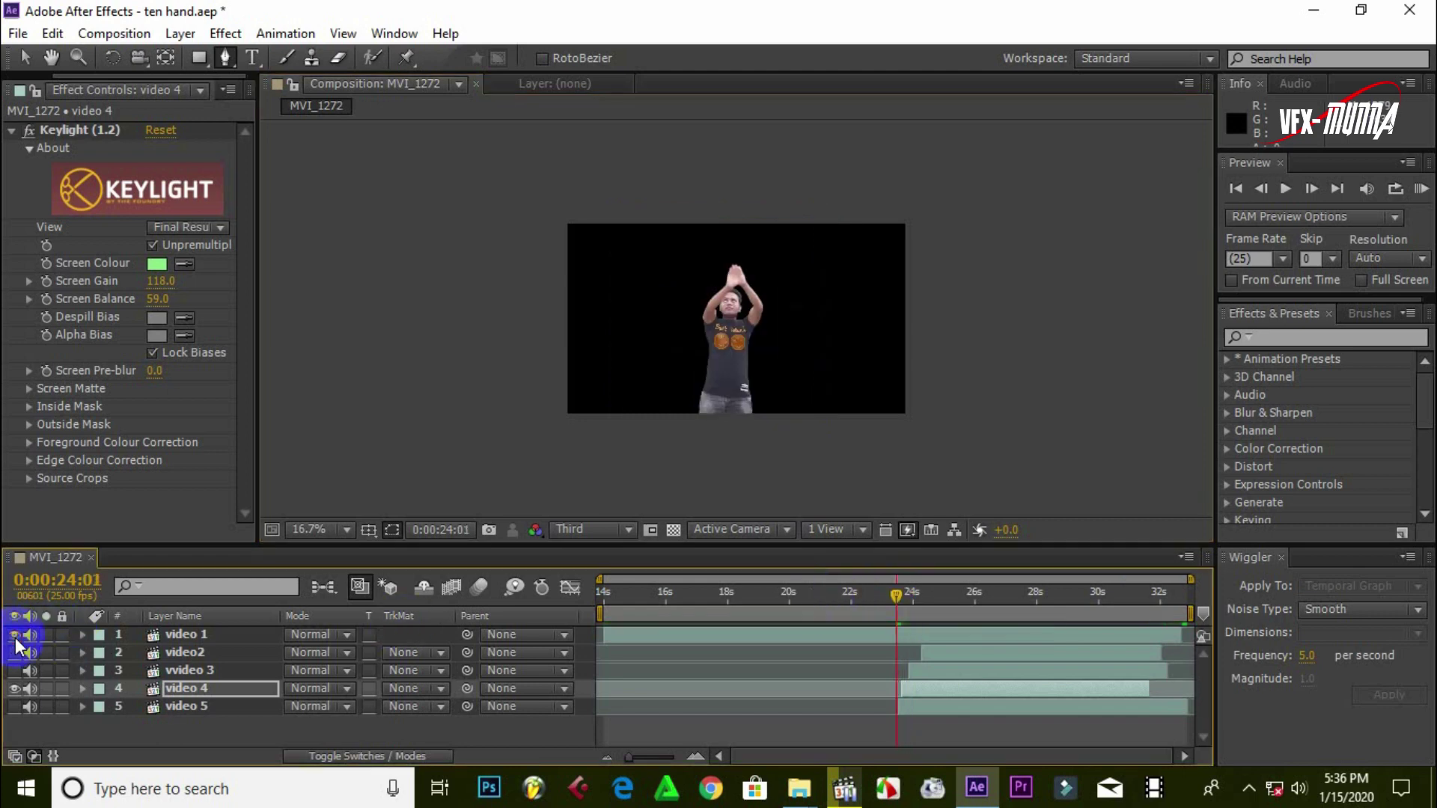
left_click(14, 707)
key("space")
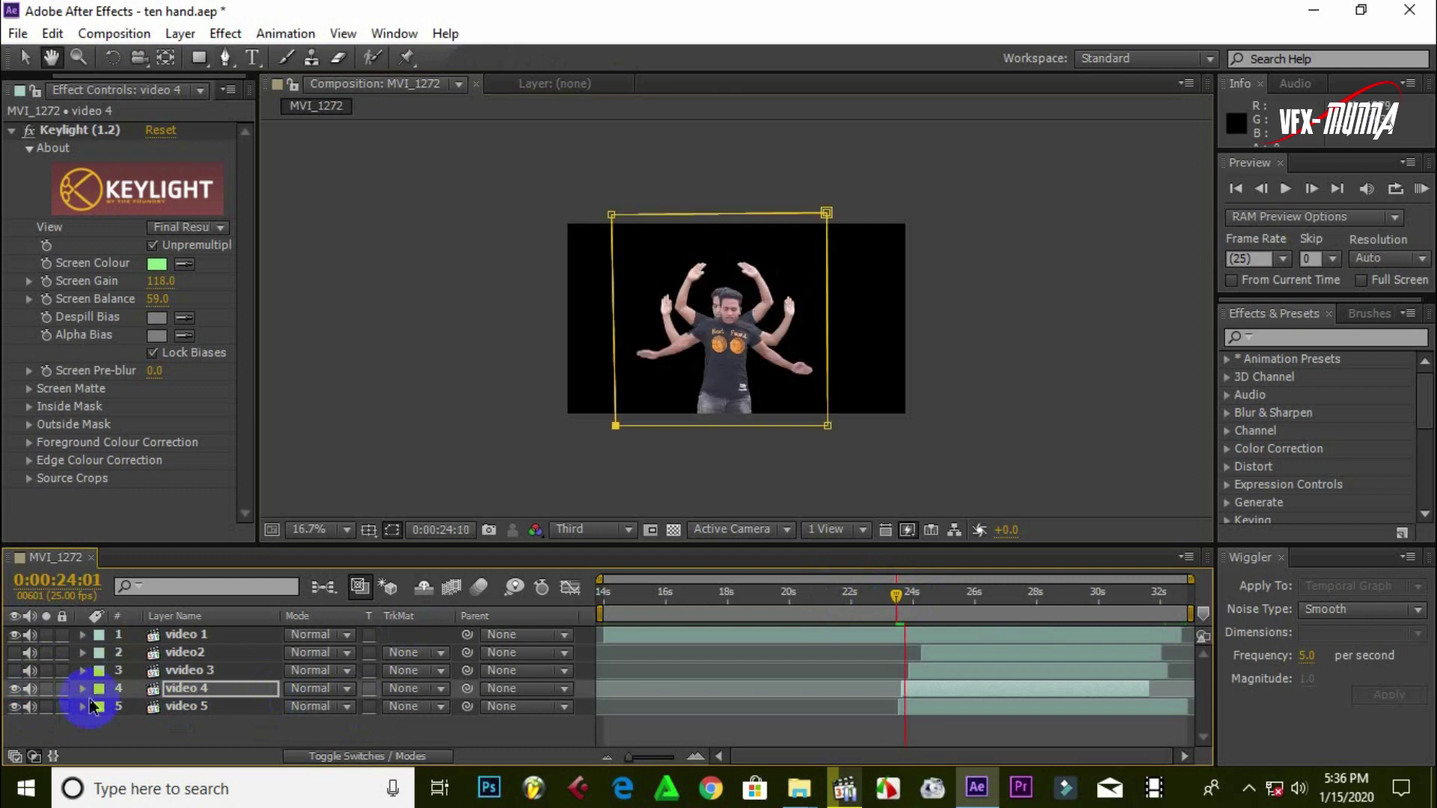
key("g")
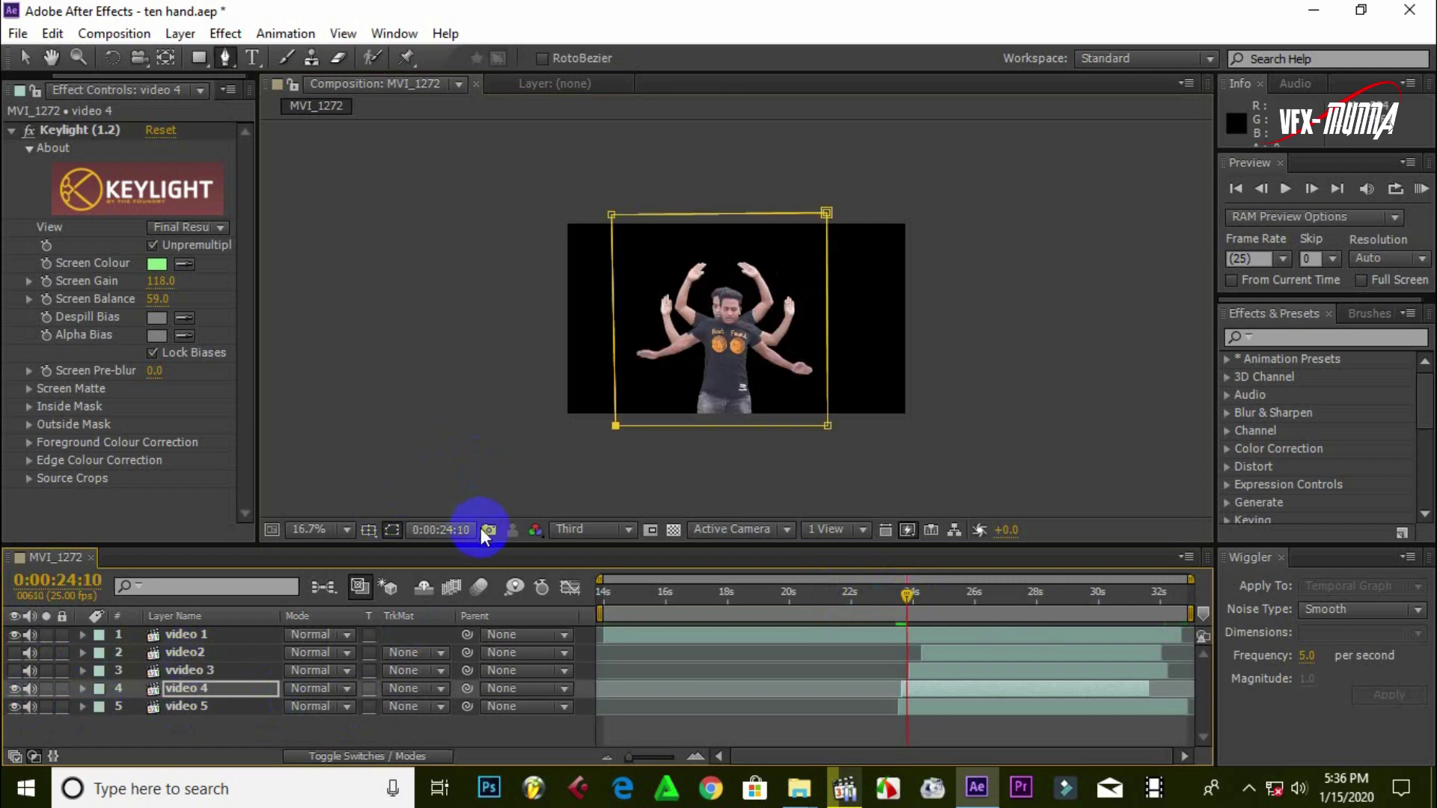
left_click(335, 537)
left_click(367, 146)
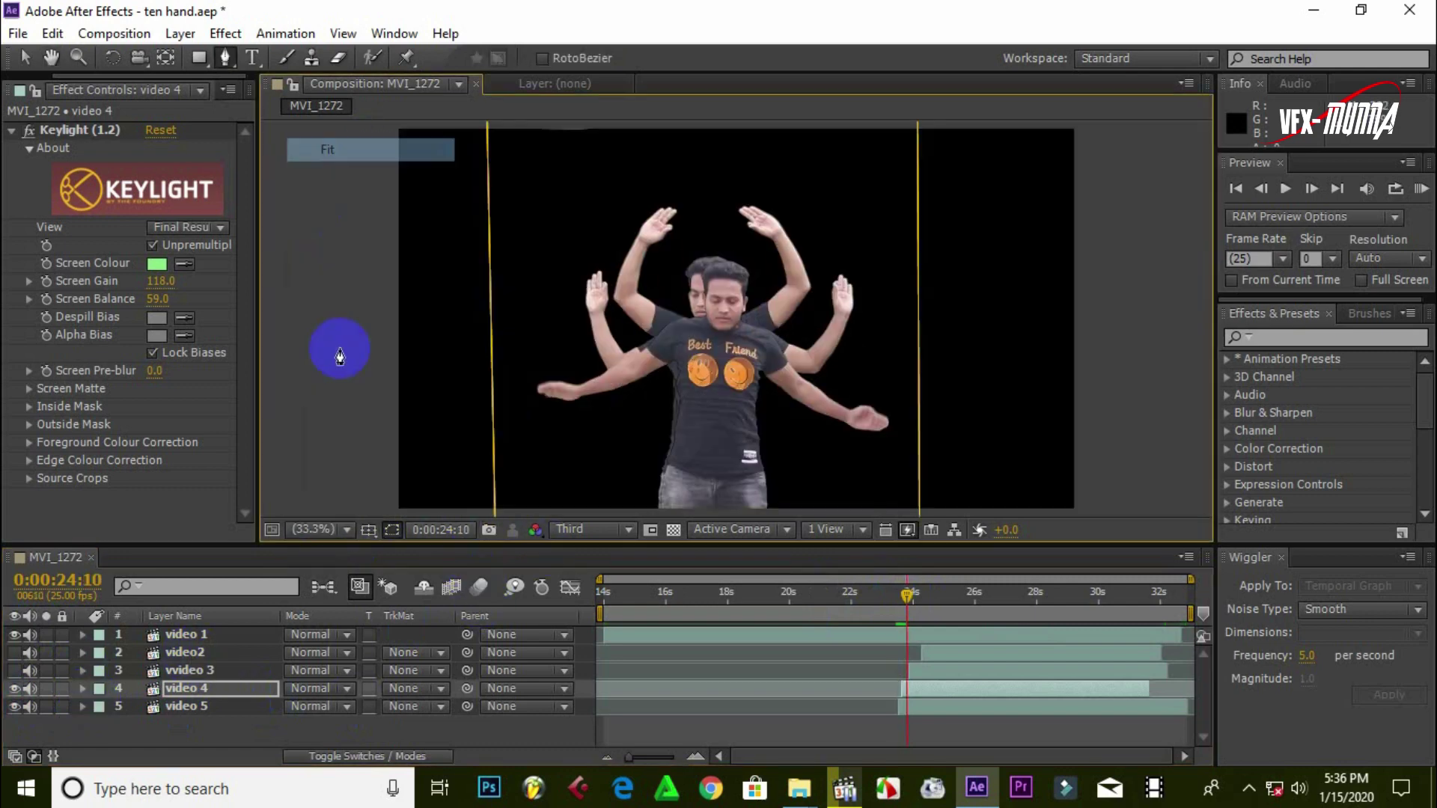
left_click_drag(908, 594, 896, 599)
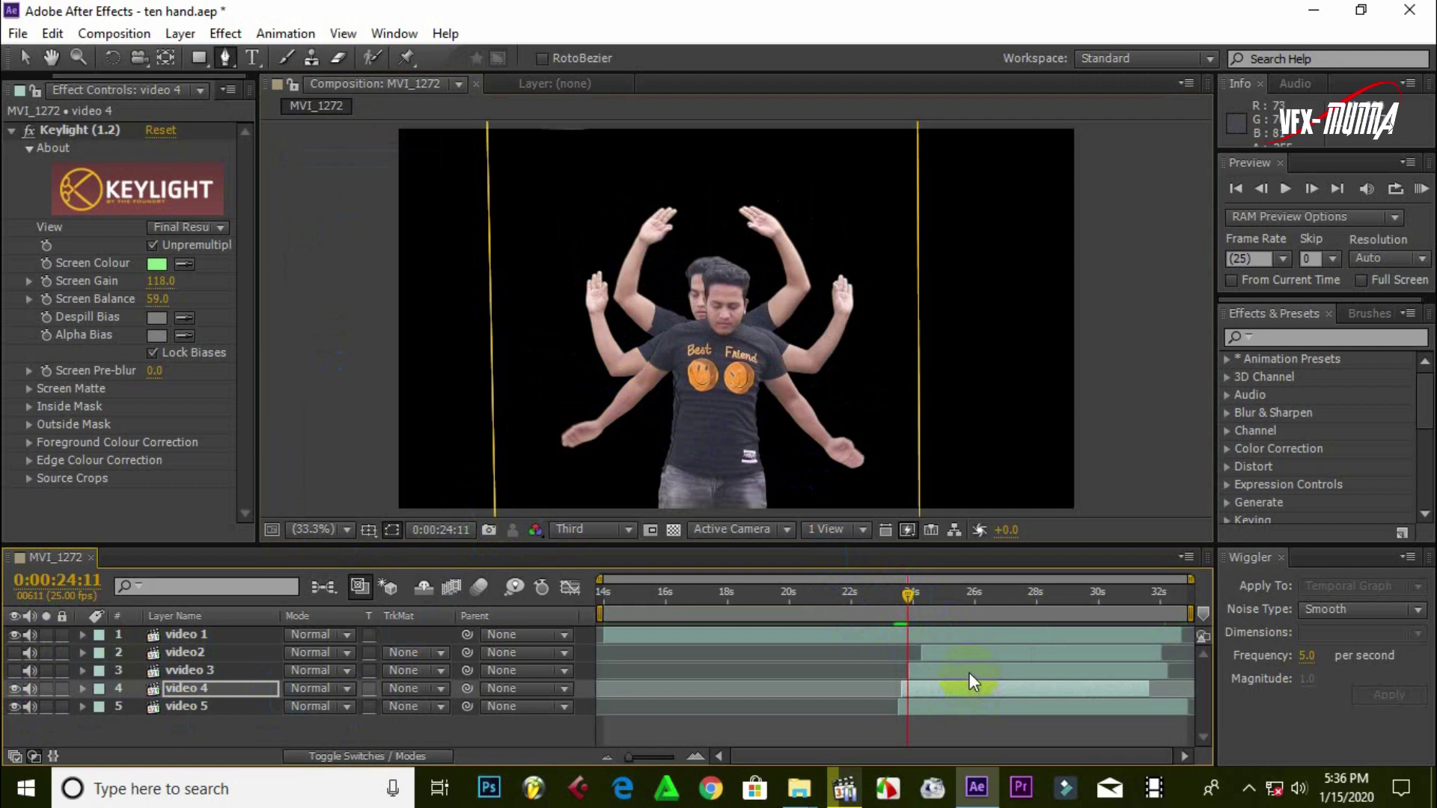
Shift the vvideo 3 clip slightly earlier to match video 1's movement at 0:00:24:11, and leave only vvideo 3 visible
left_click(116, 681)
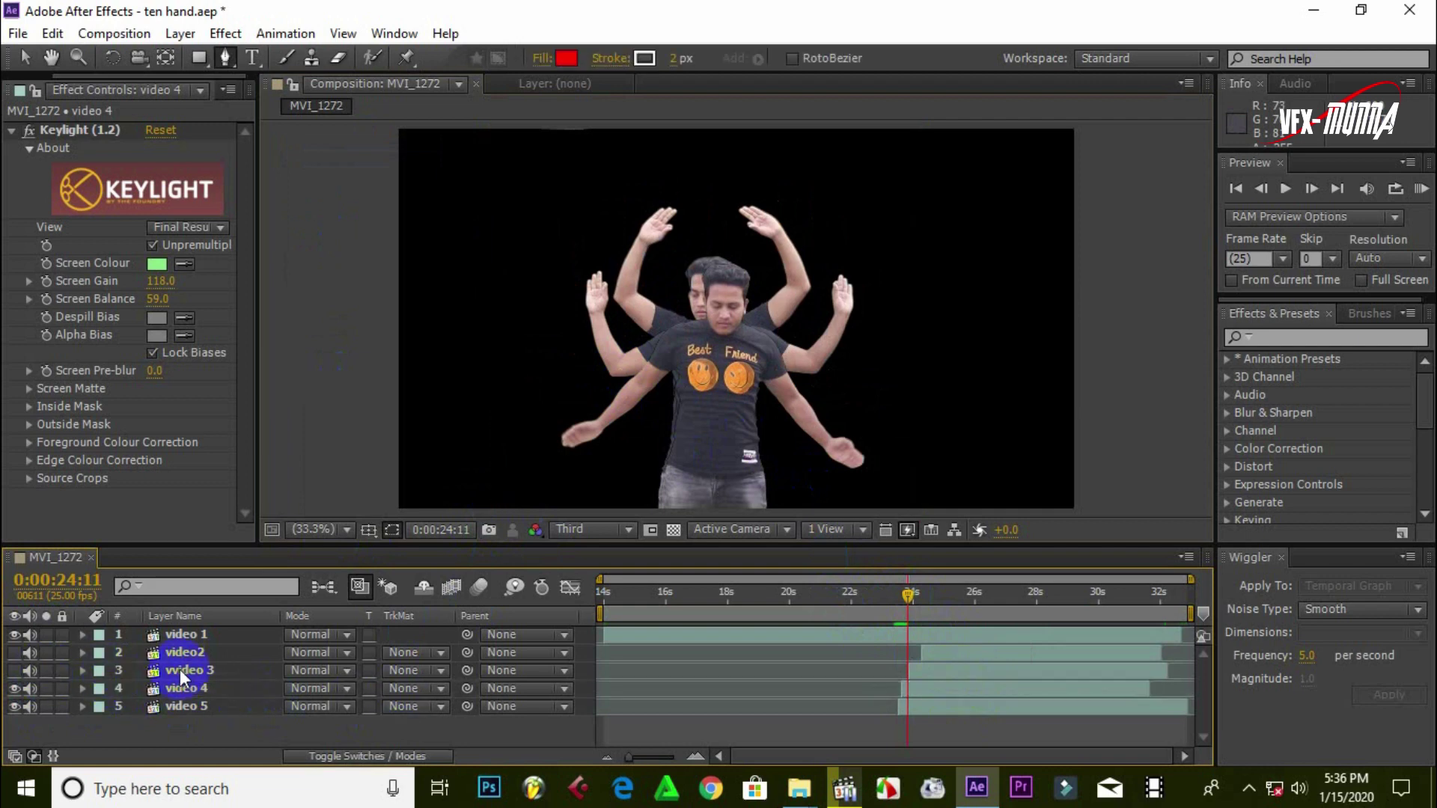
left_click(182, 672)
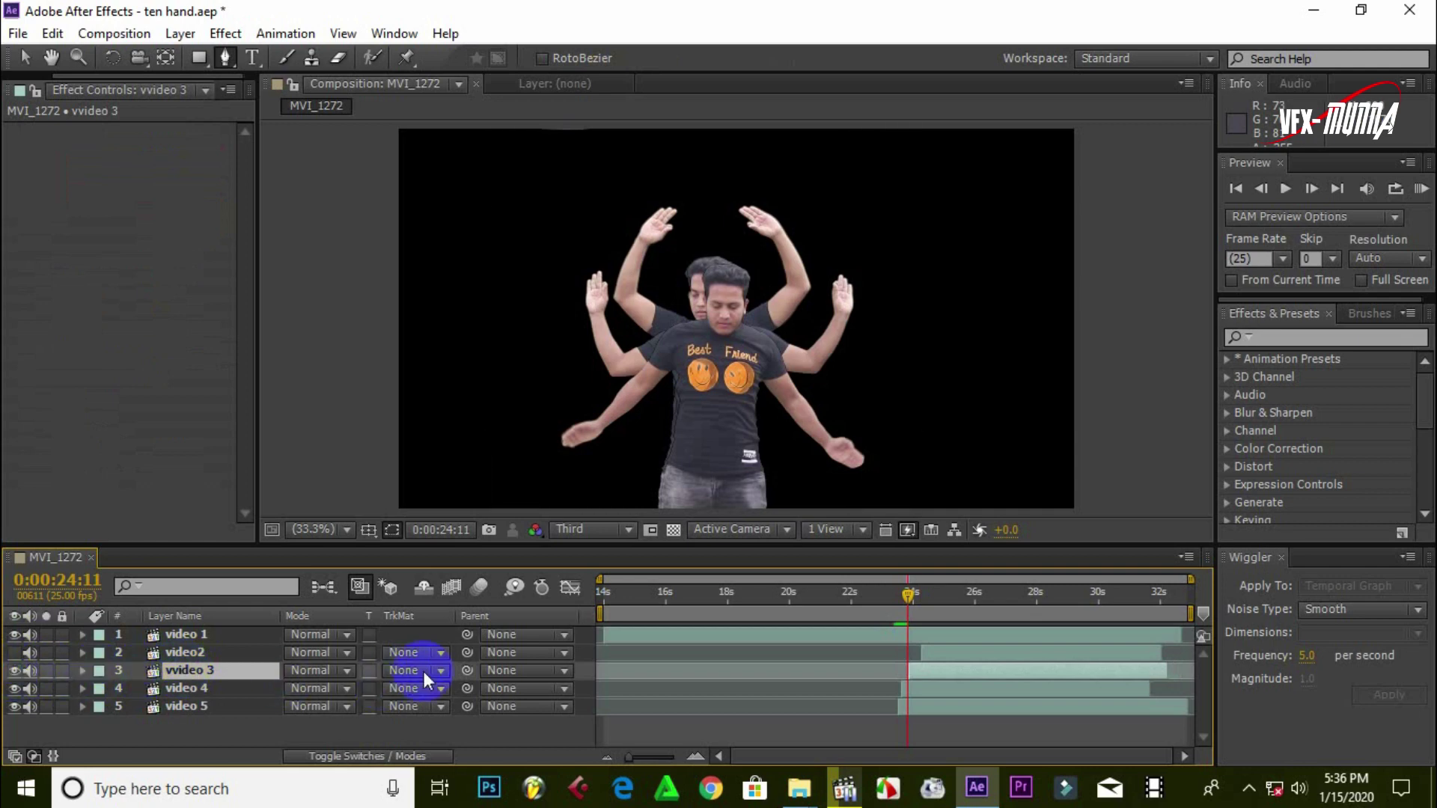
left_click_drag(959, 671, 955, 670)
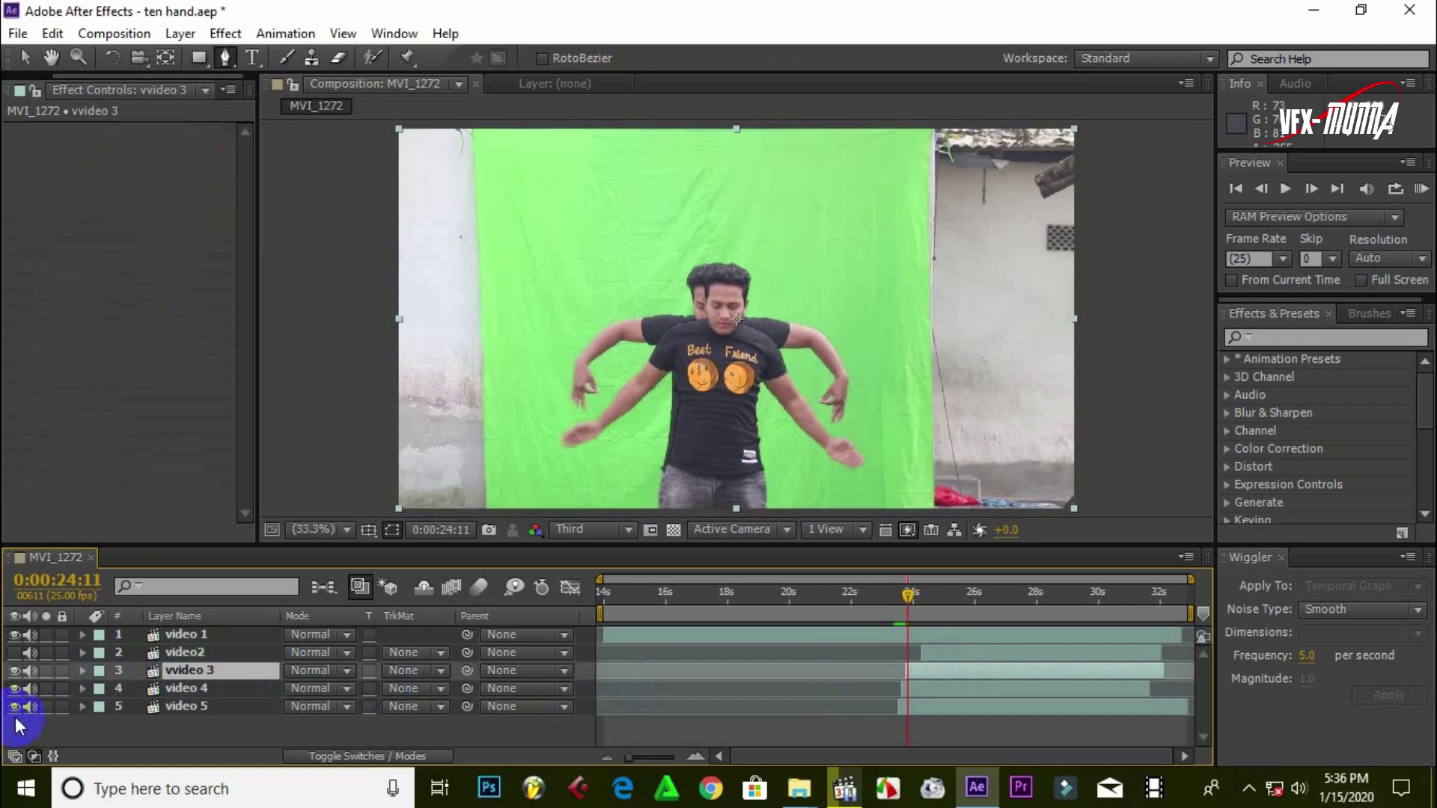
left_click(14, 634)
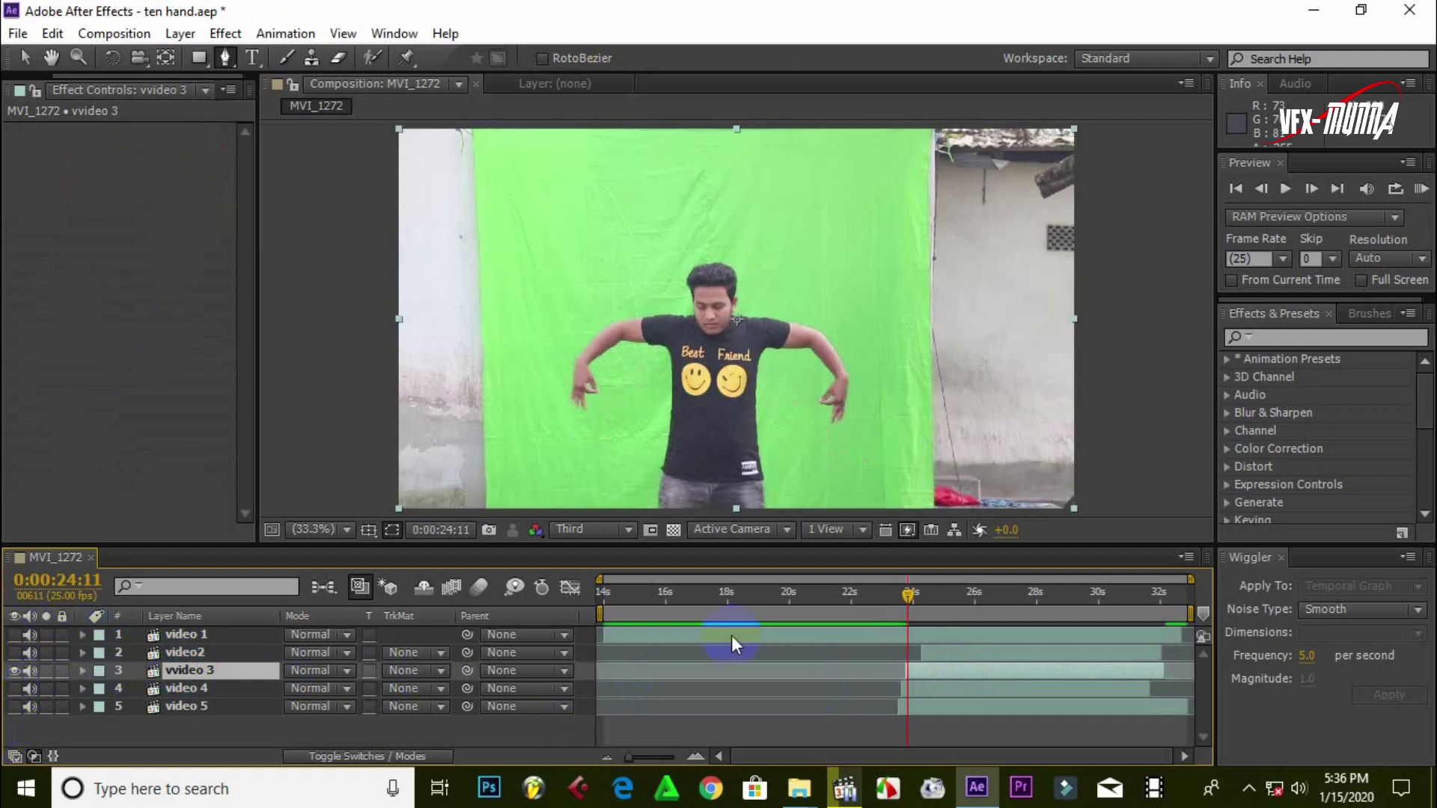
left_click(877, 660)
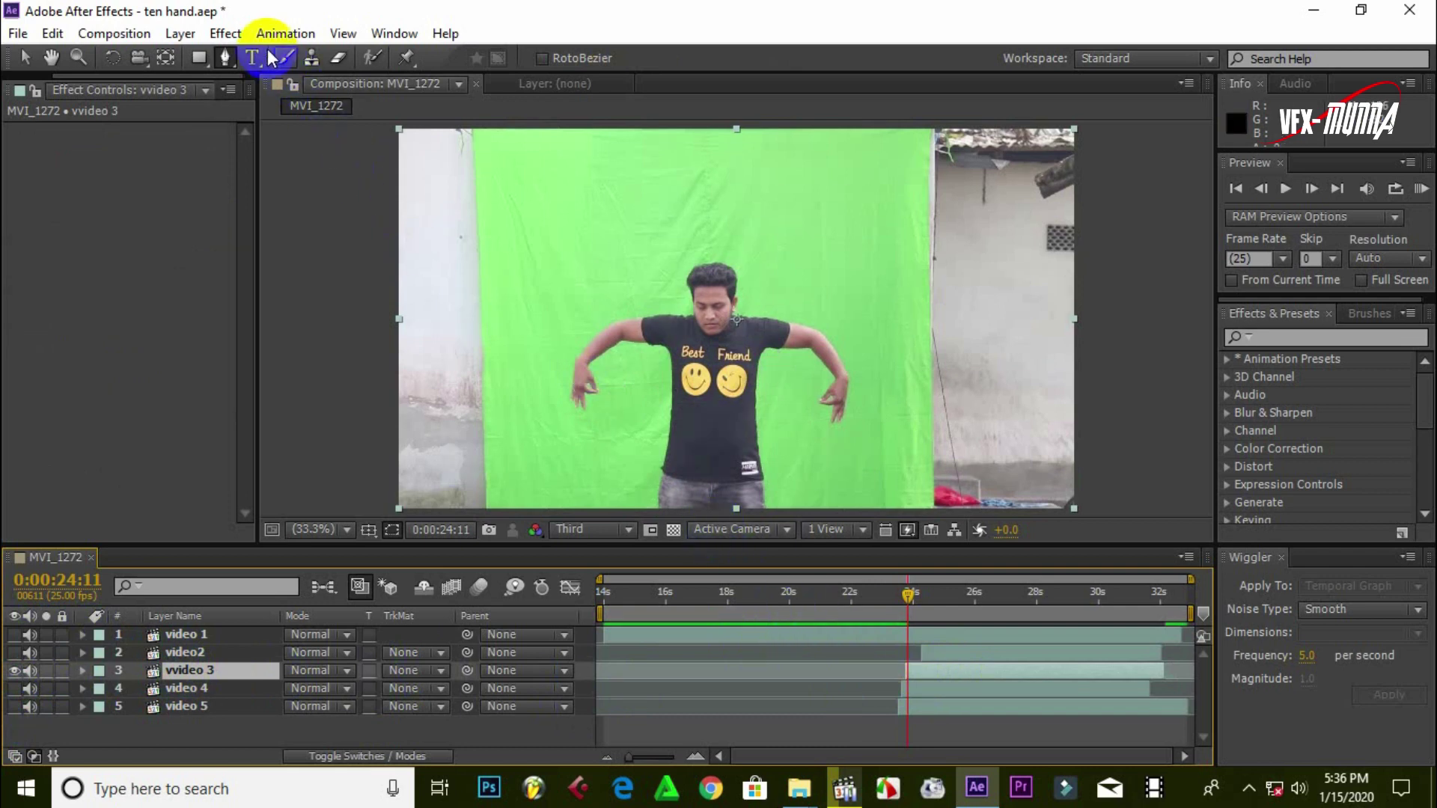
Apply Keylight (1.2) to vvideo 3, sampling the green backdrop as Screen Colour, with Screen Gain 118 and Screen Balance 60
left_click(225, 33)
mouse_move(337, 321)
left_click(567, 487)
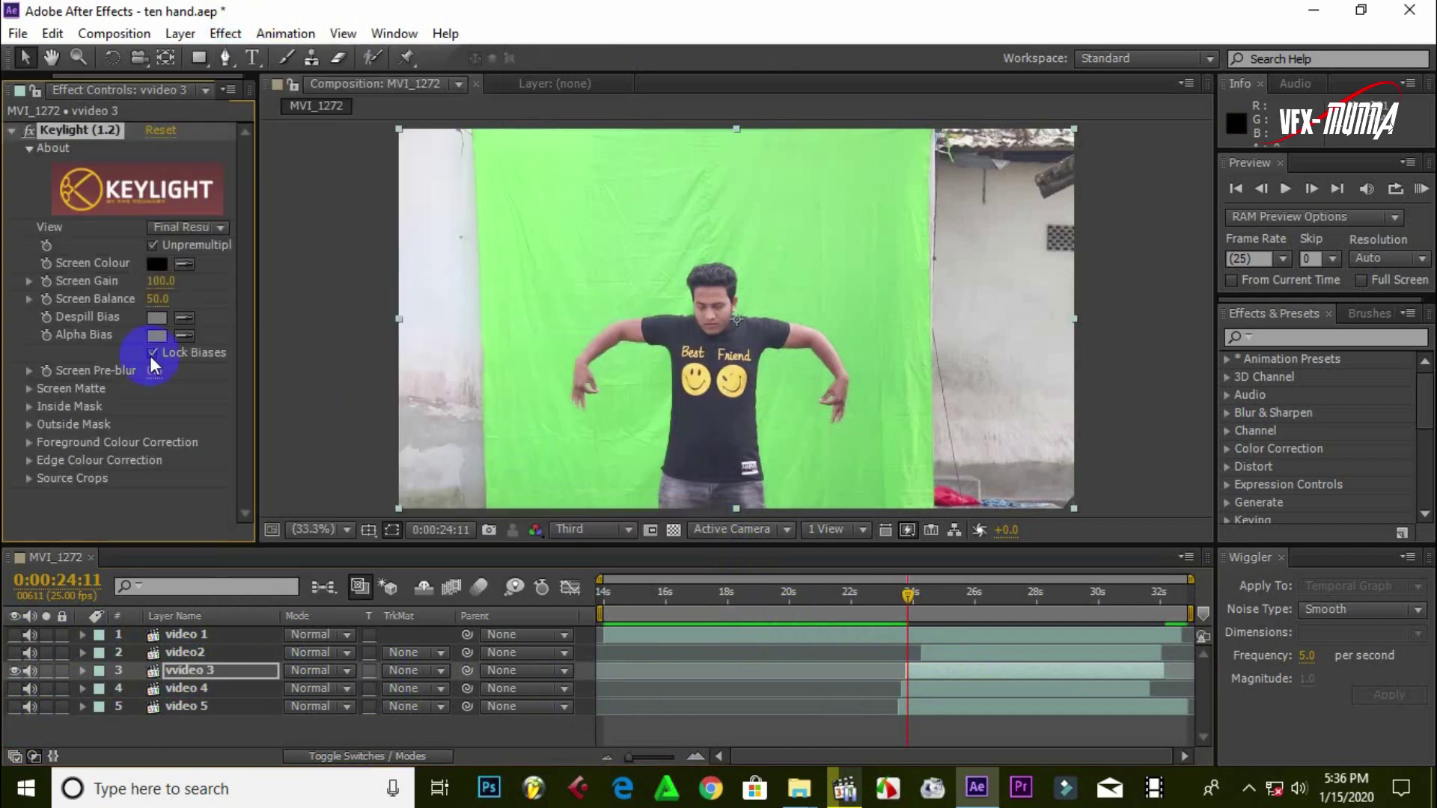
left_click(184, 264)
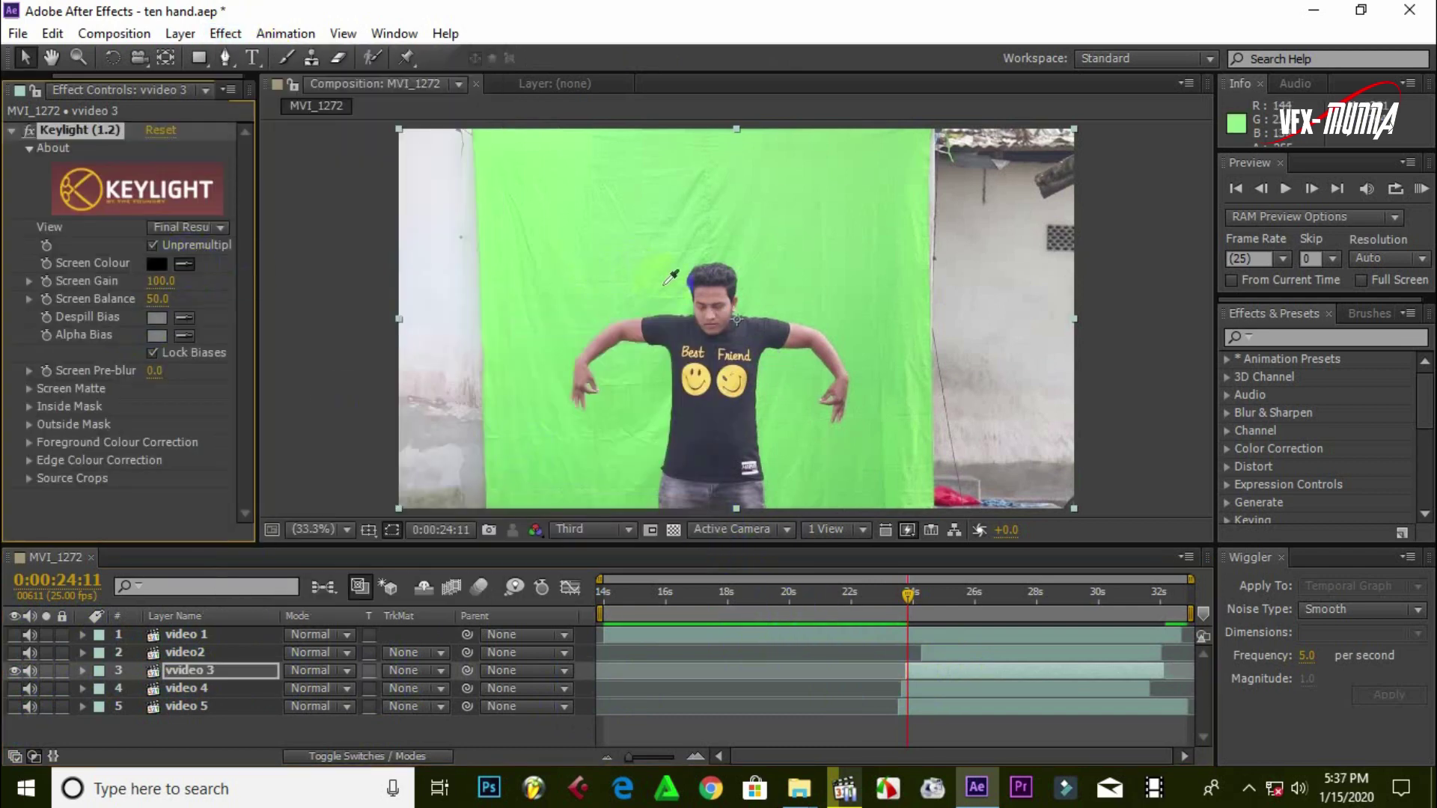
left_click(660, 279)
left_click_drag(159, 283, 173, 282)
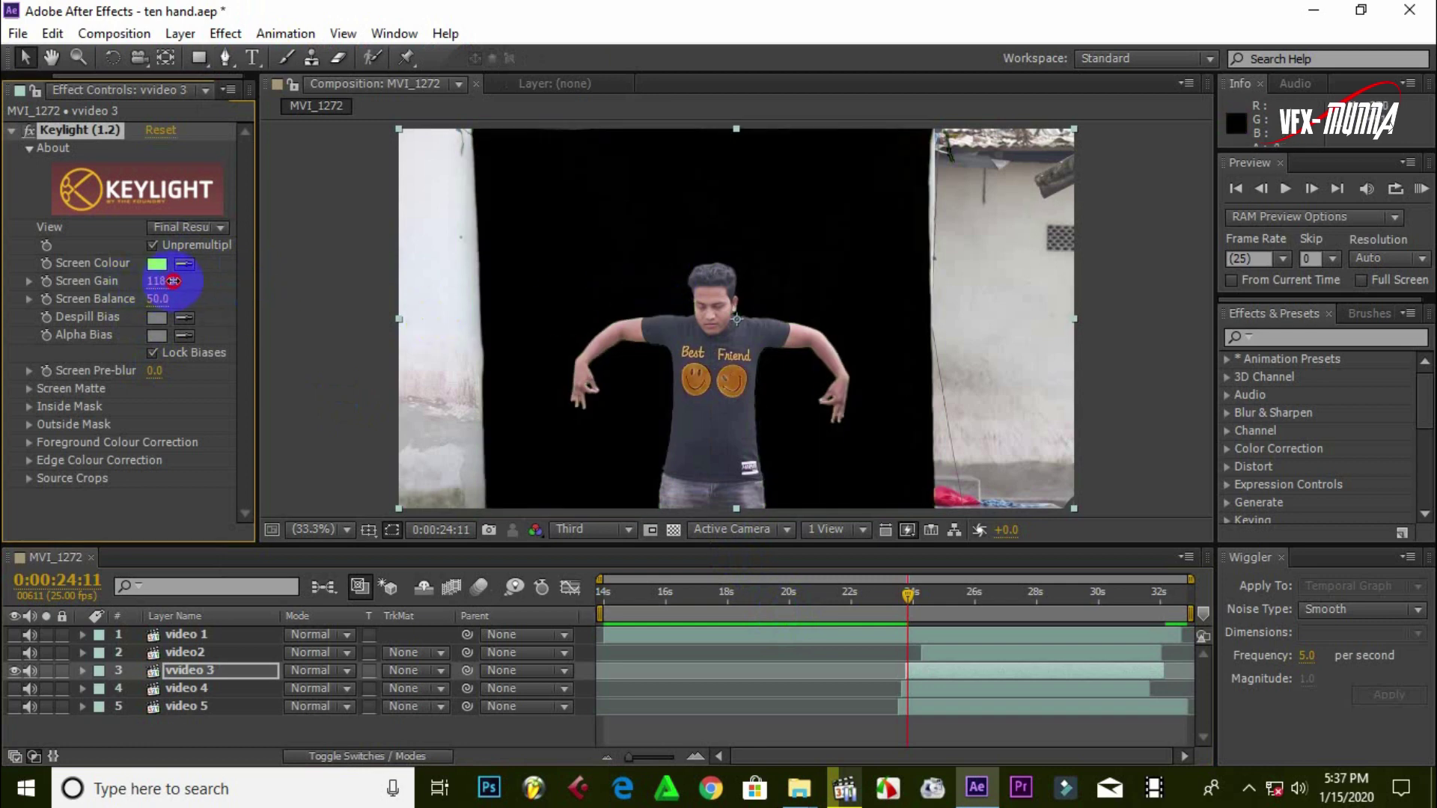
left_click(159, 299)
type("60")
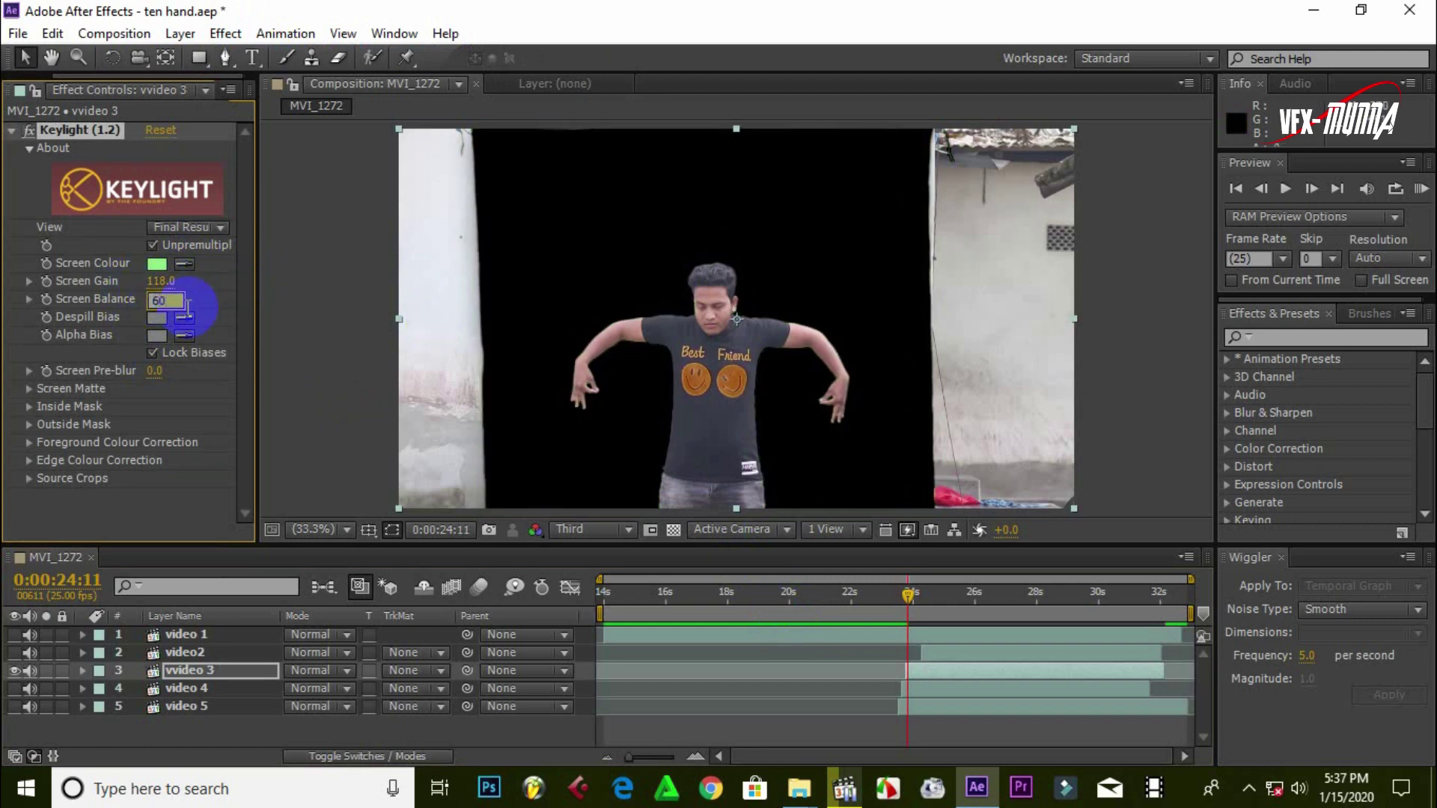
key("Return")
Draw a closed four-point Pen mask around the man on vvideo 3, cutting off the walls on both sides
left_click(226, 57)
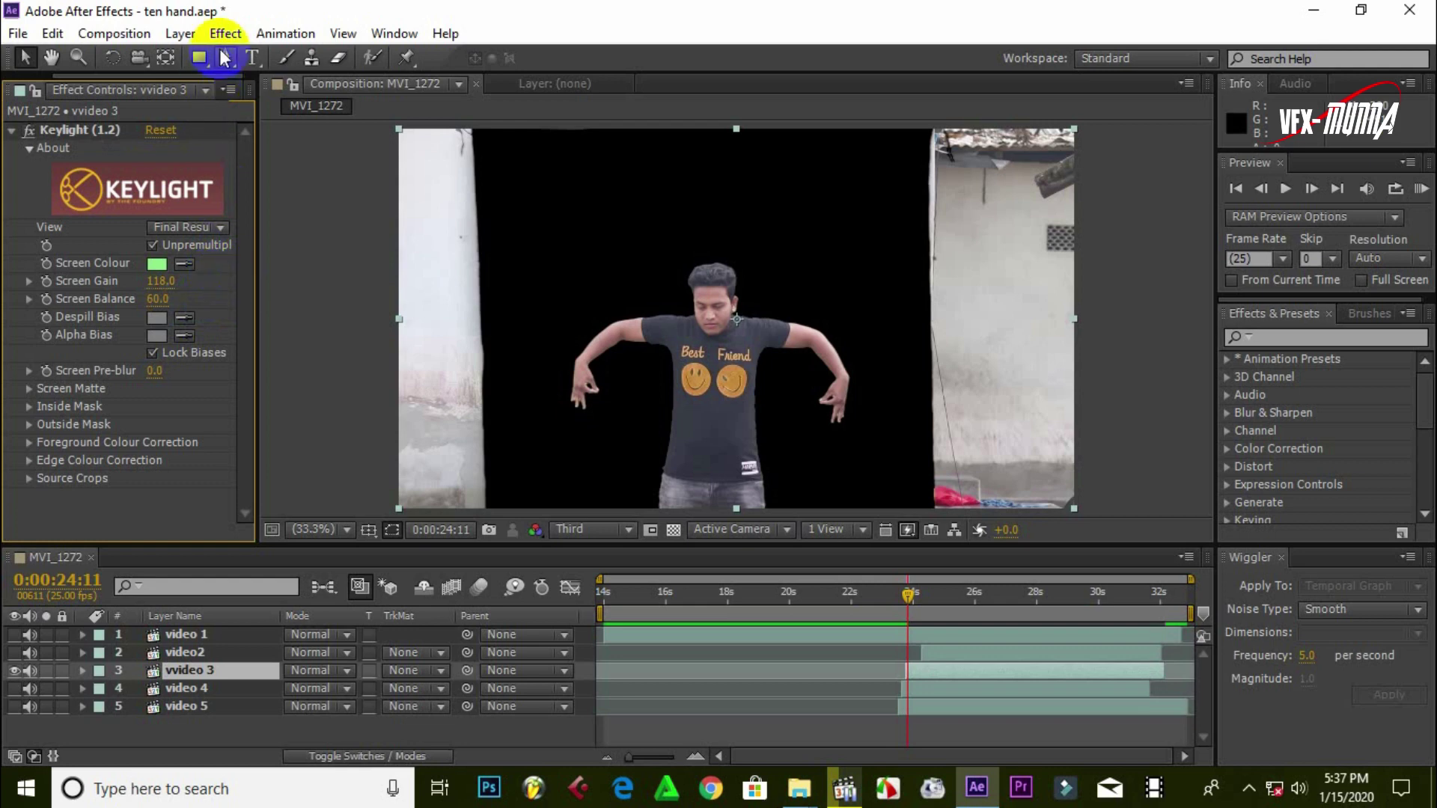
key("comma")
left_click(615, 424)
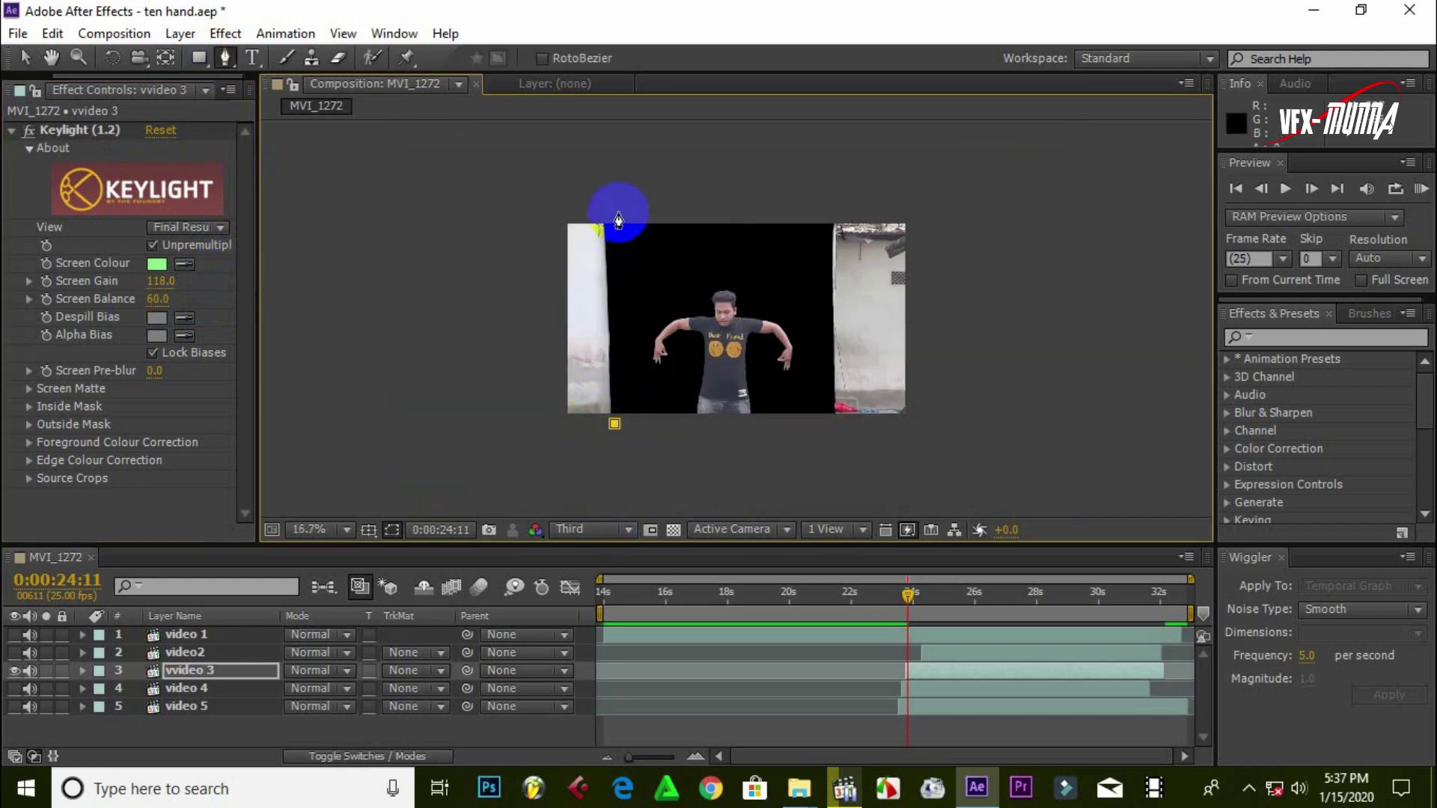
left_click(614, 209)
left_click(823, 208)
left_click(832, 426)
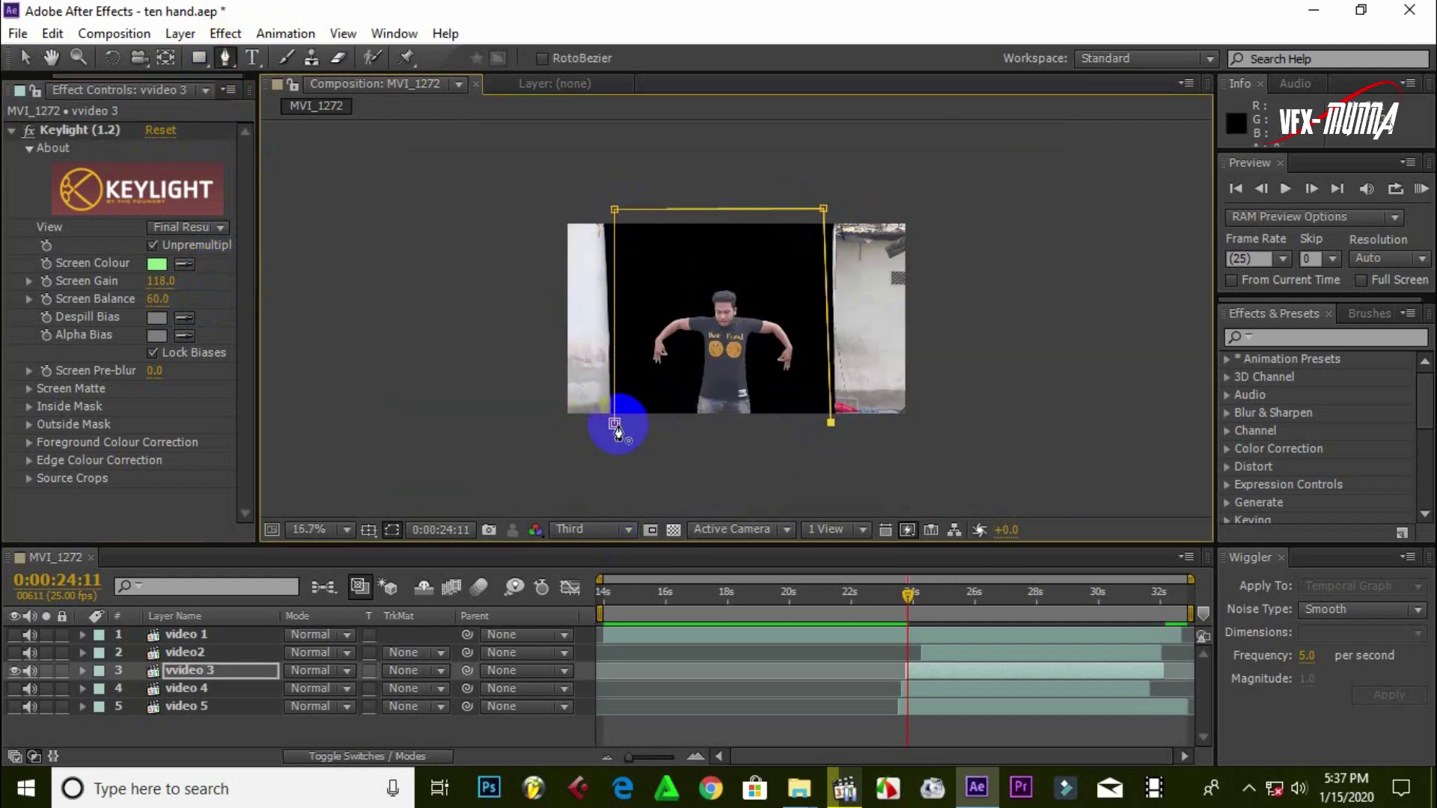
left_click(615, 423)
Check the masked vvideo 3 together with videos 1, 4 and 5 between 0:00:24:01 and 0:00:24:12
left_click(880, 596)
left_click_drag(880, 596, 897, 596)
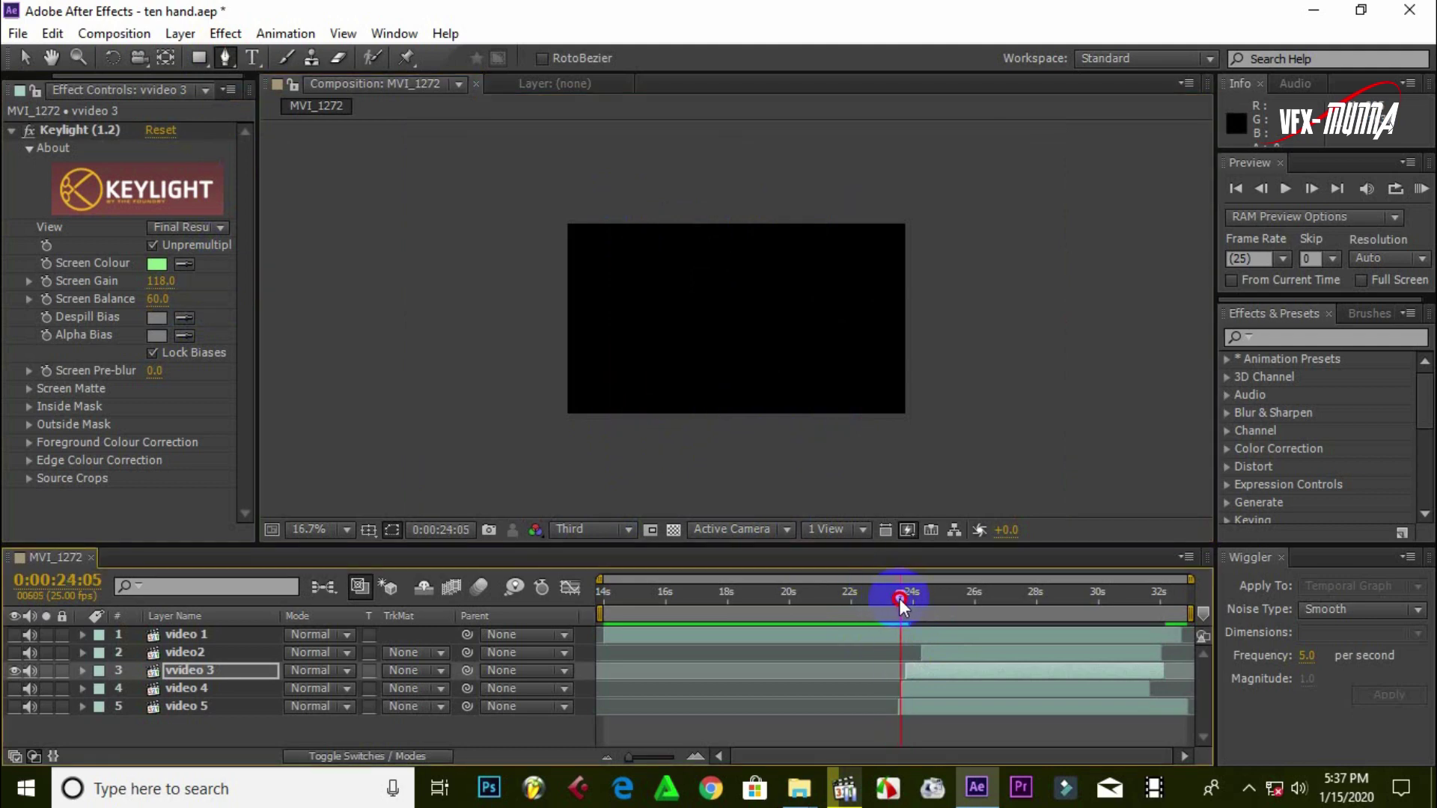
left_click(13, 636)
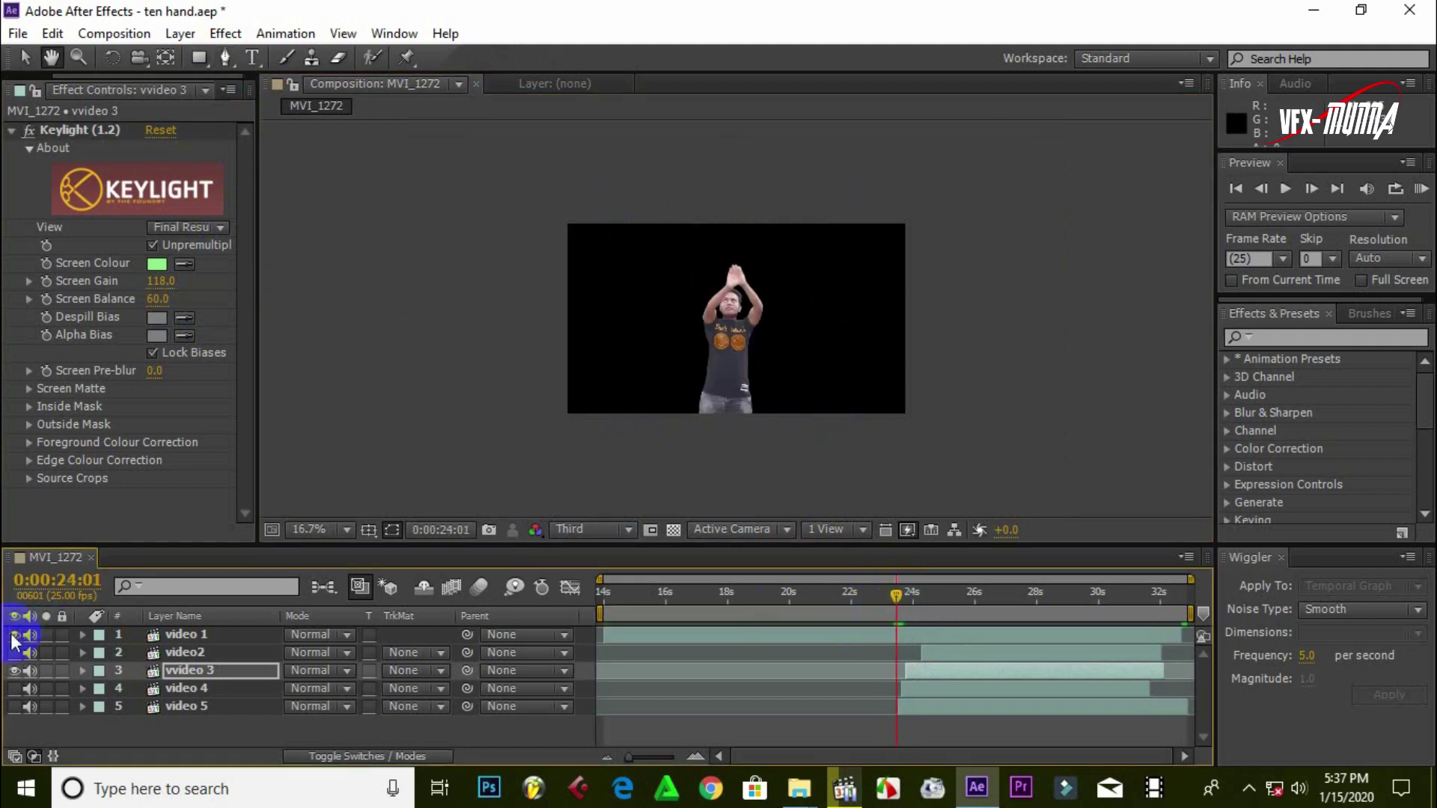
left_click(18, 676)
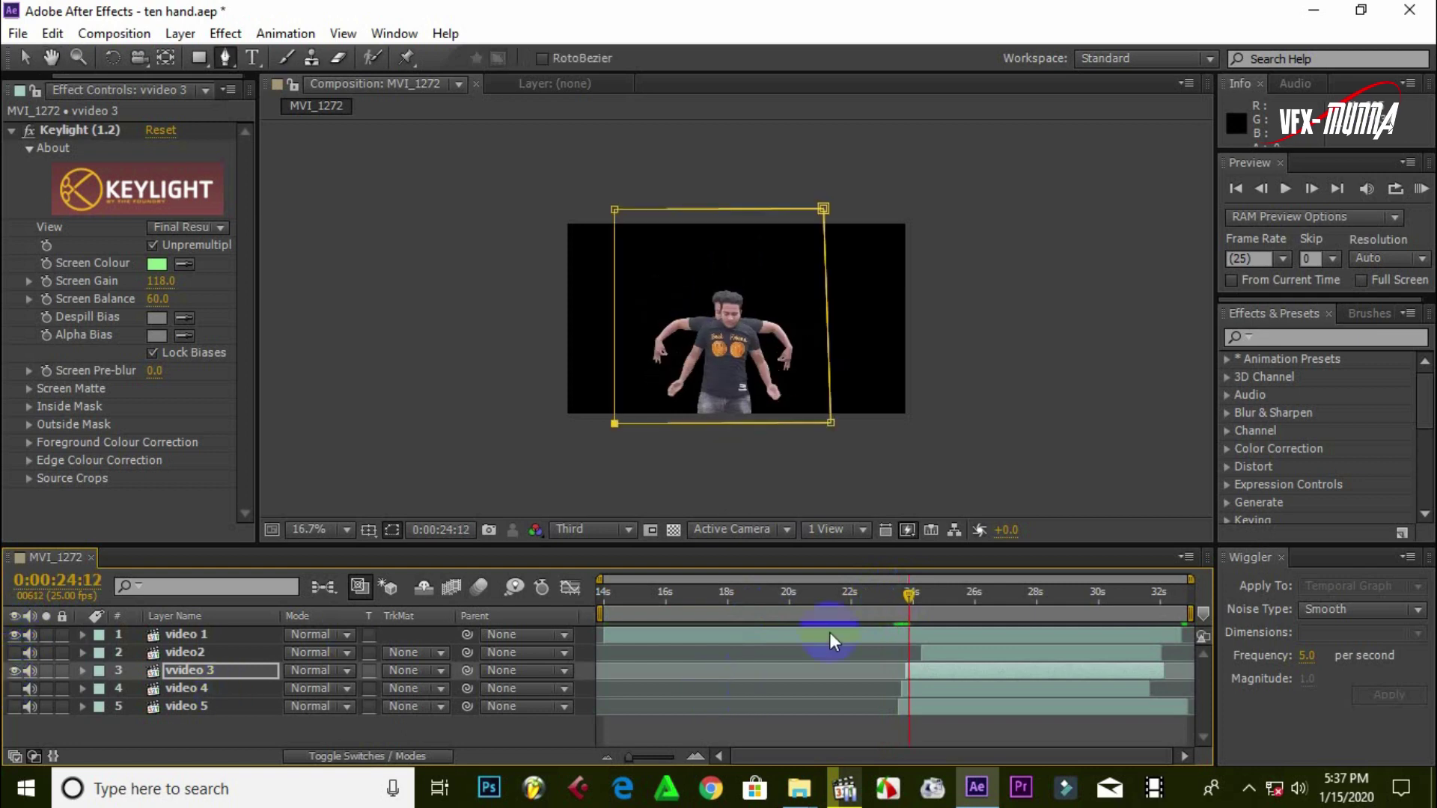
left_click(15, 688)
left_click(15, 688)
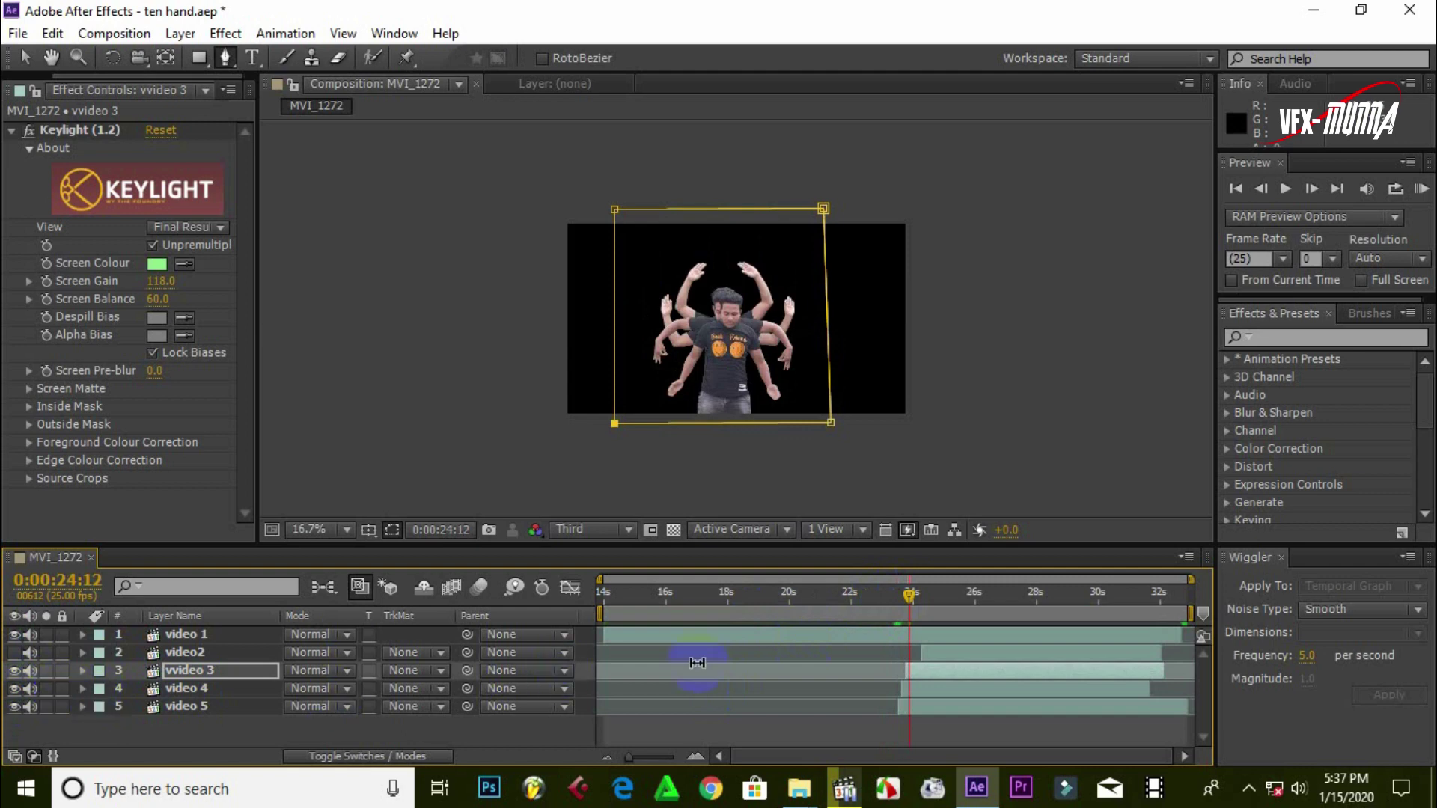
Shift the video2 clip earlier to start at 0:00:24:12, and leave only video2 visible at 0:00:24:15
left_click(14, 652)
left_click(184, 652)
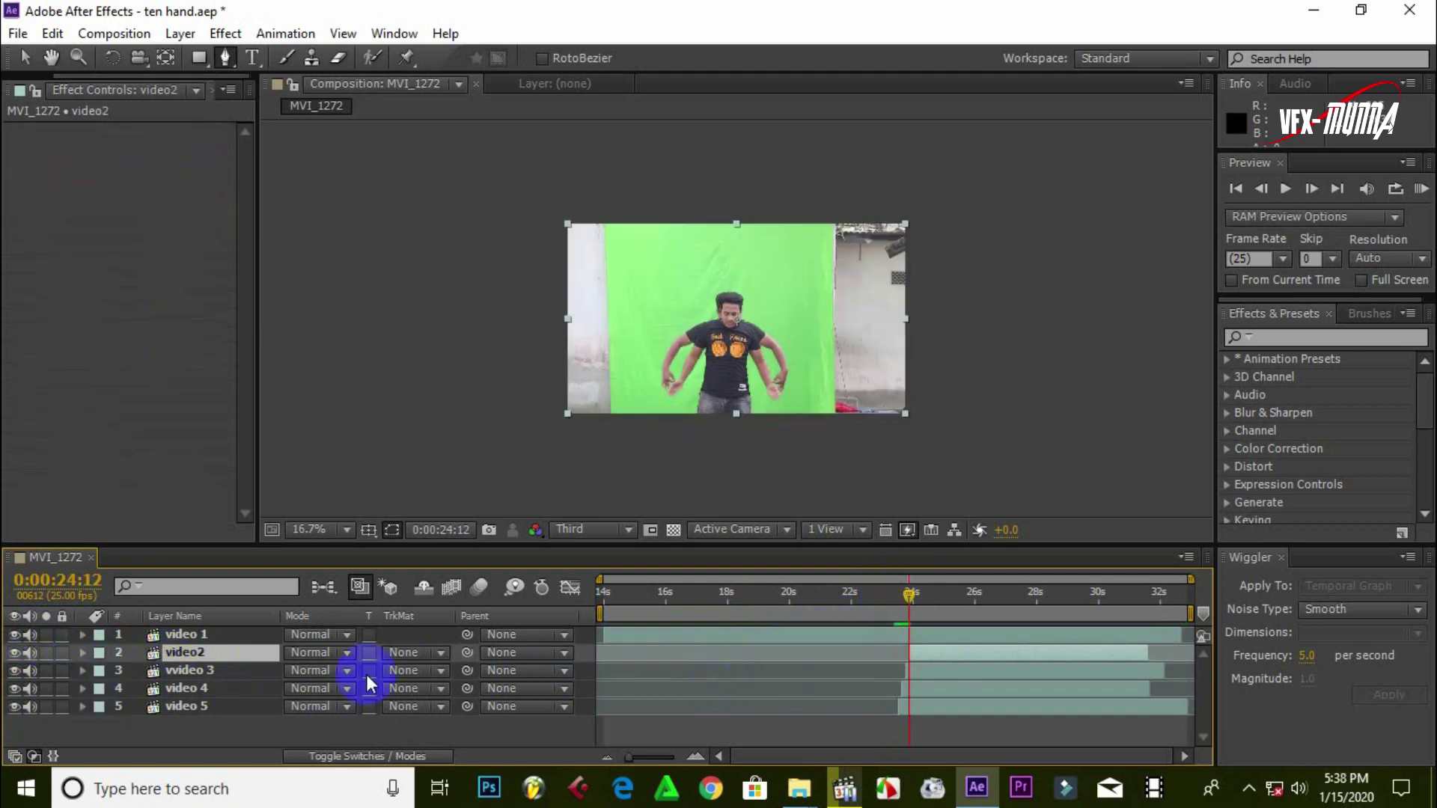
left_click(15, 670)
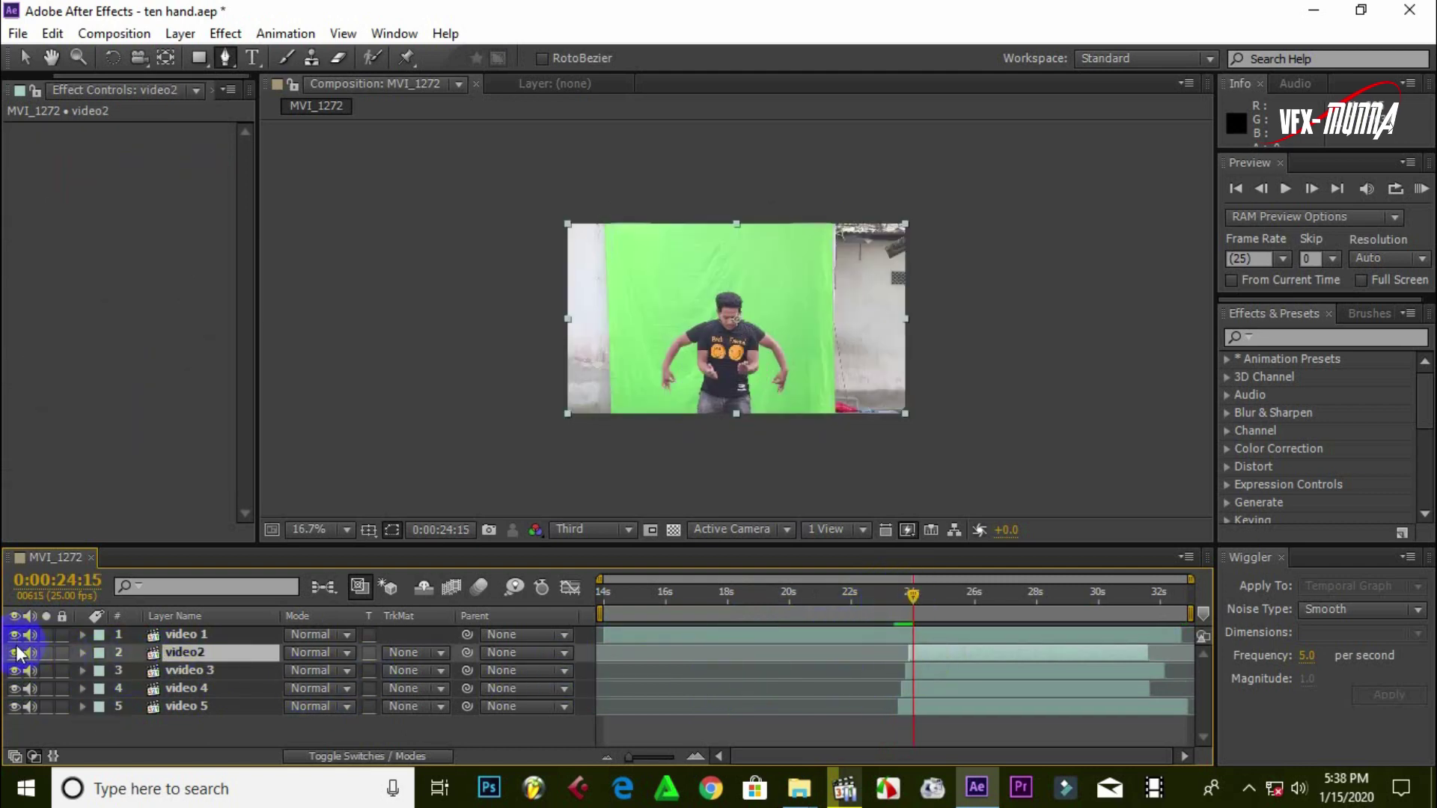
left_click(15, 689)
left_click(15, 707)
left_click(15, 634)
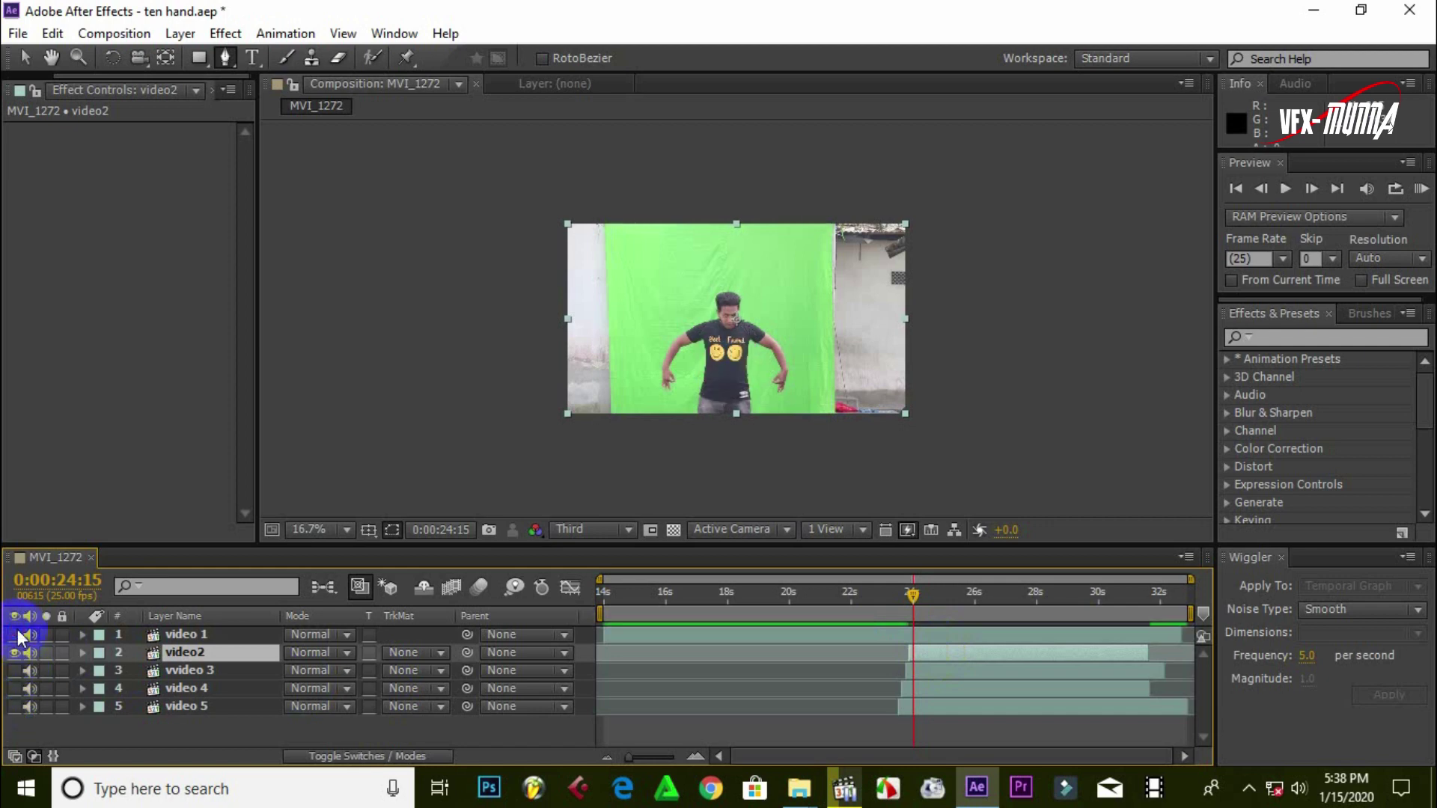
left_click(317, 529)
left_click(359, 145)
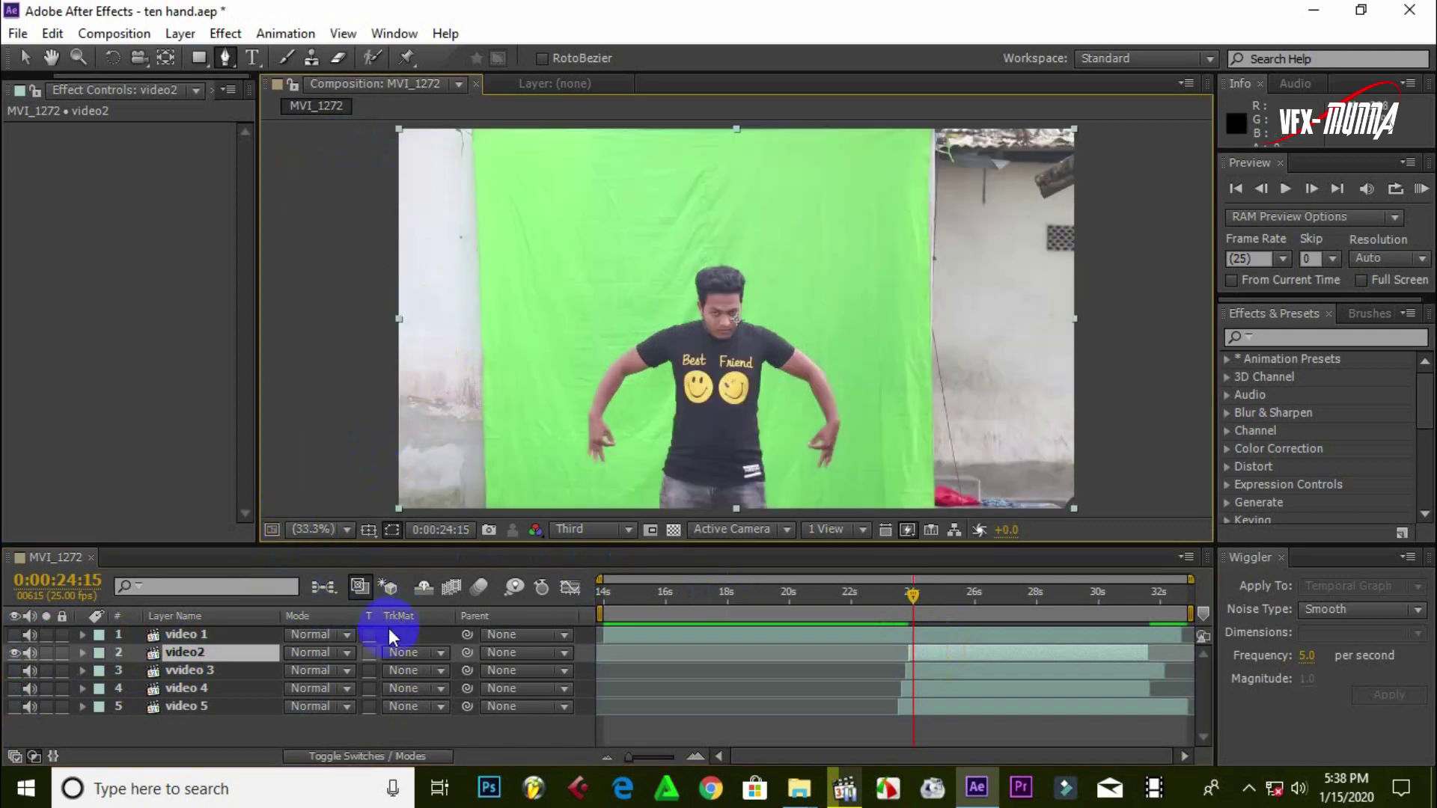
Apply Keylight (1.2) to video2, sampling the green backdrop as Screen Colour, with Screen Gain 124 and Screen Balance 47
left_click(287, 59)
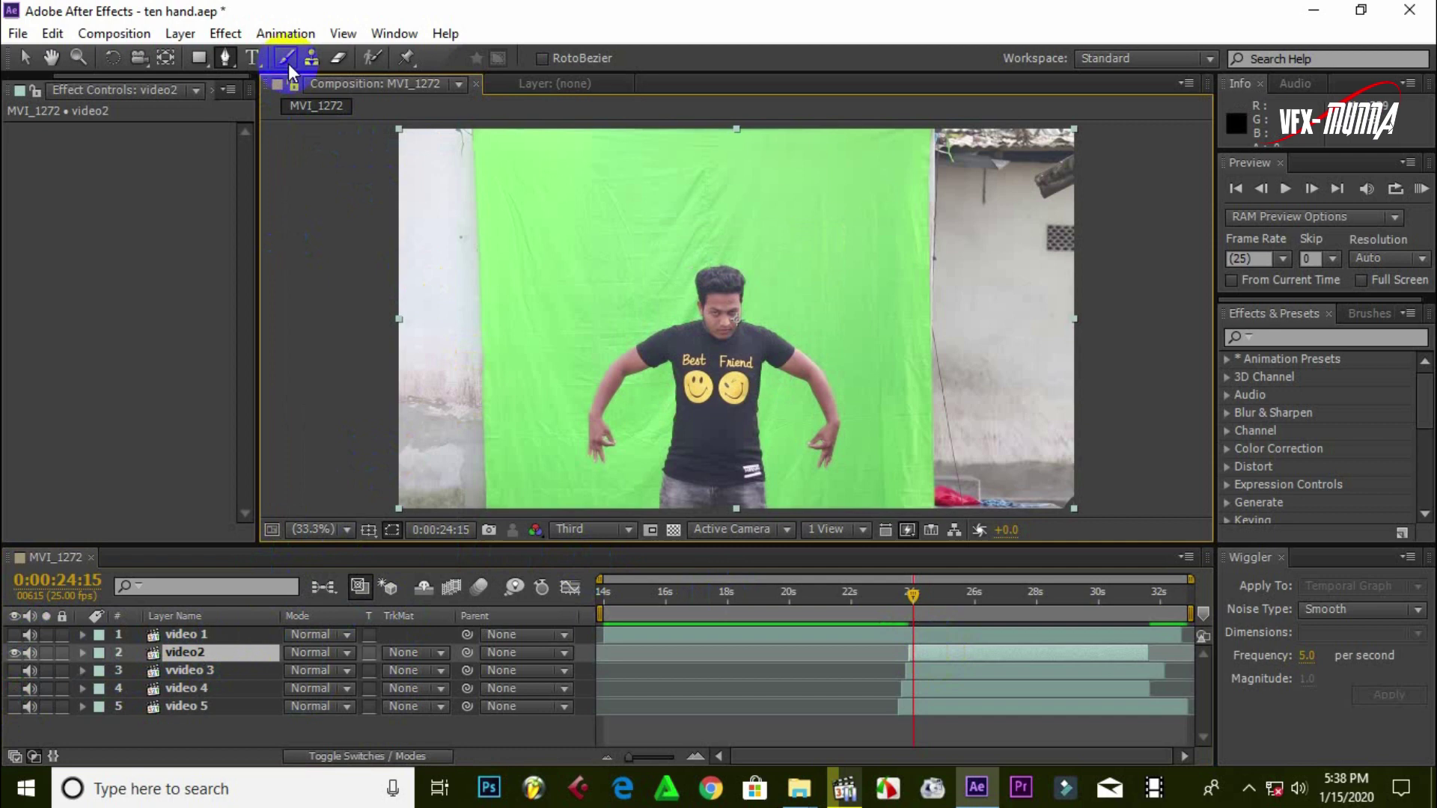
left_click(235, 35)
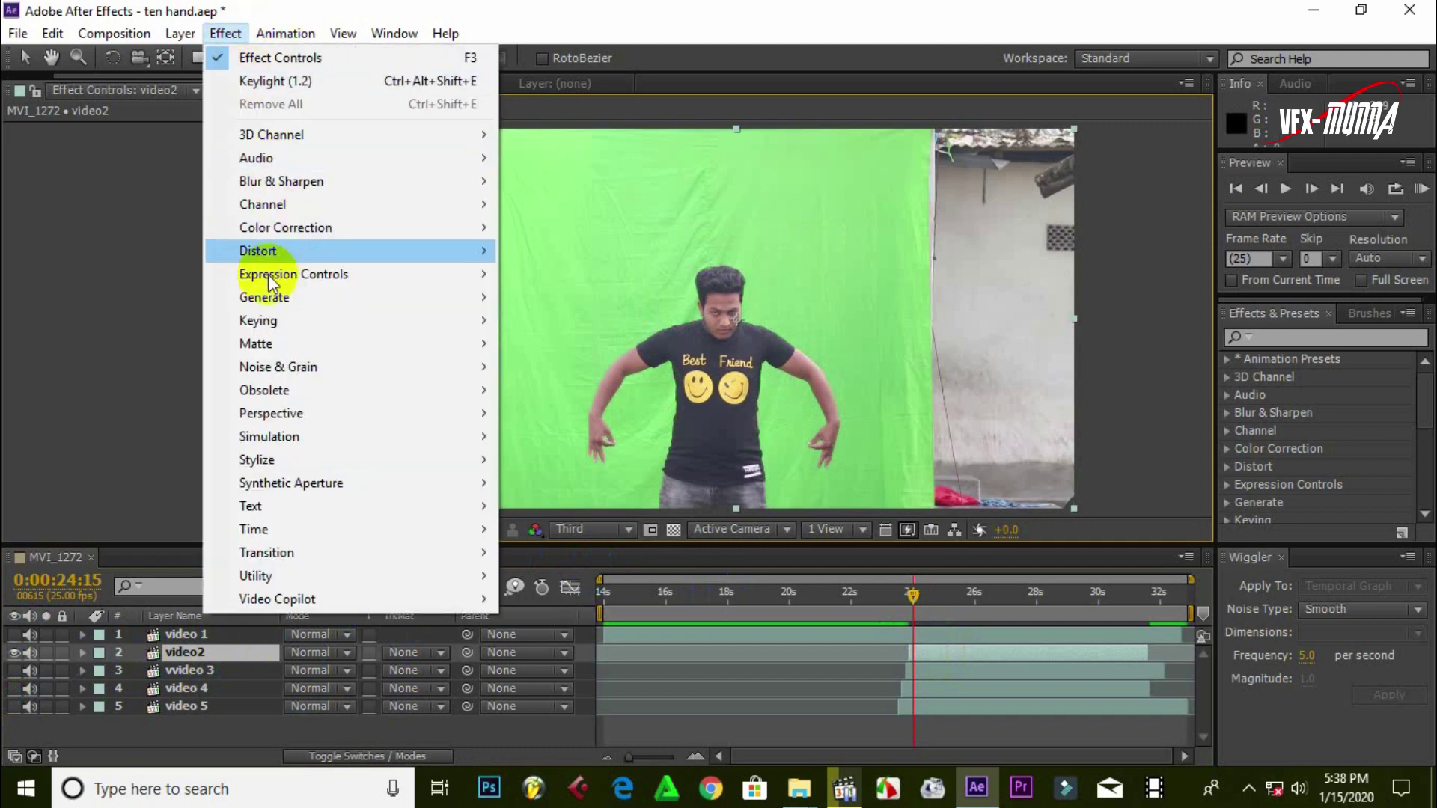
mouse_move(263, 322)
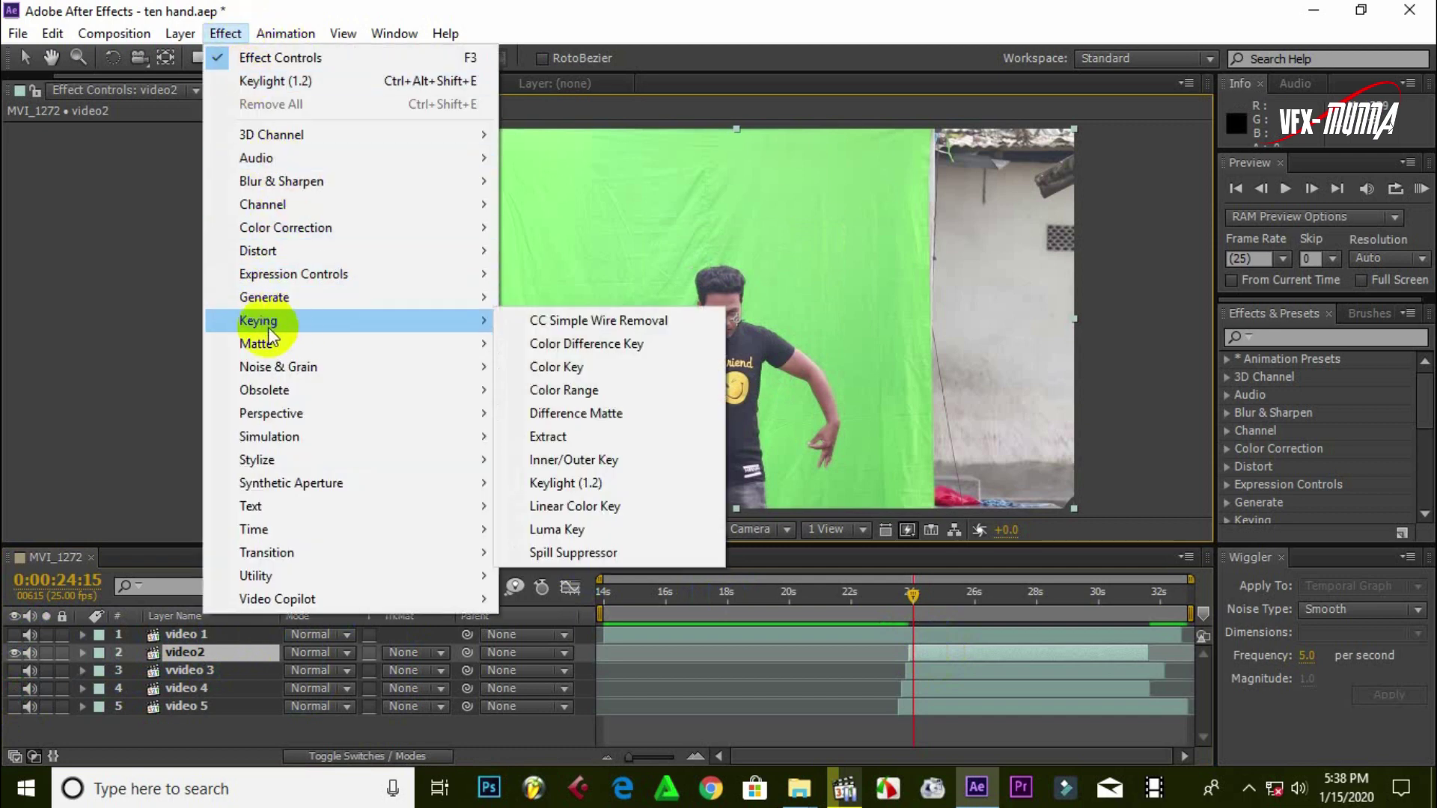
left_click(573, 485)
left_click(184, 262)
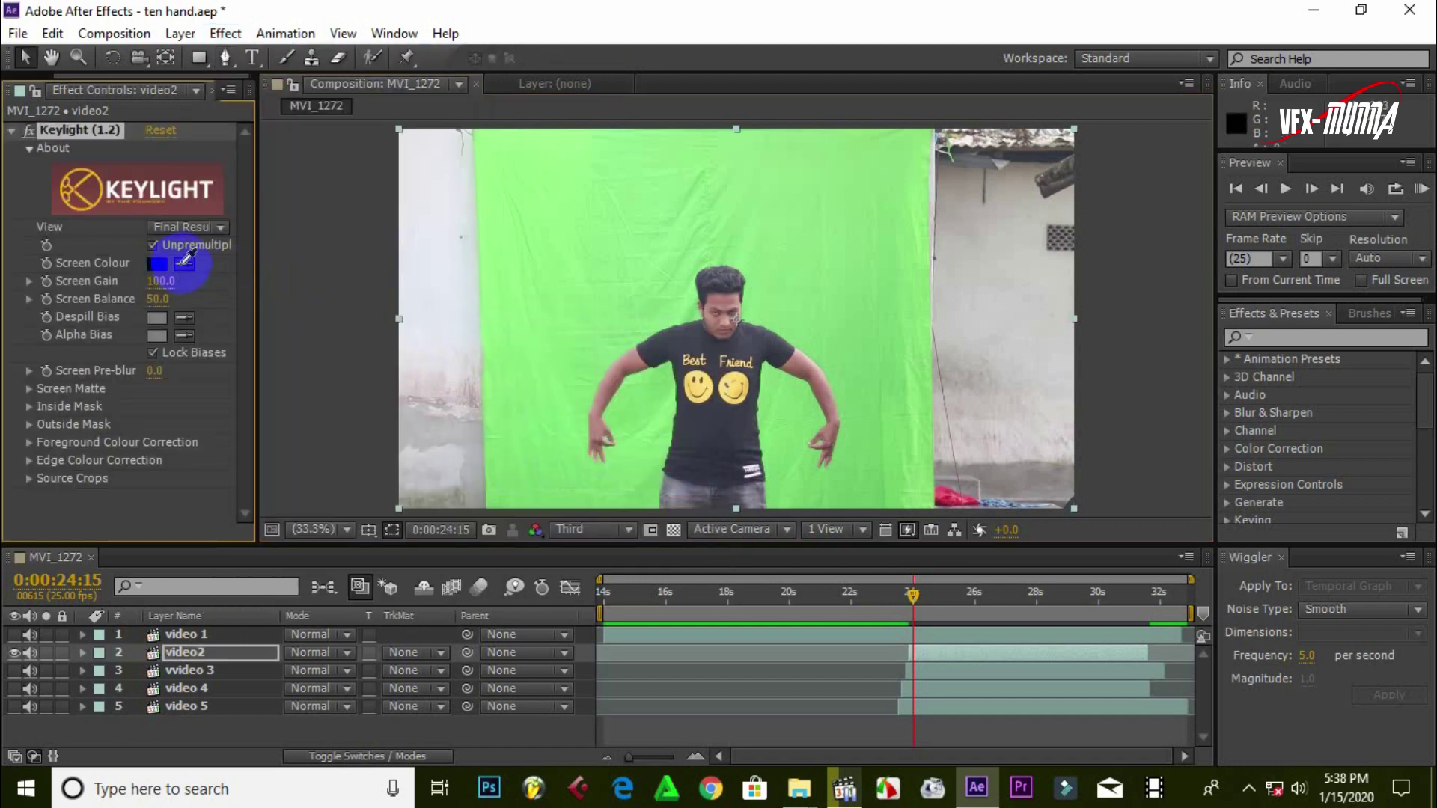
left_click(663, 298)
left_click_drag(158, 280, 182, 279)
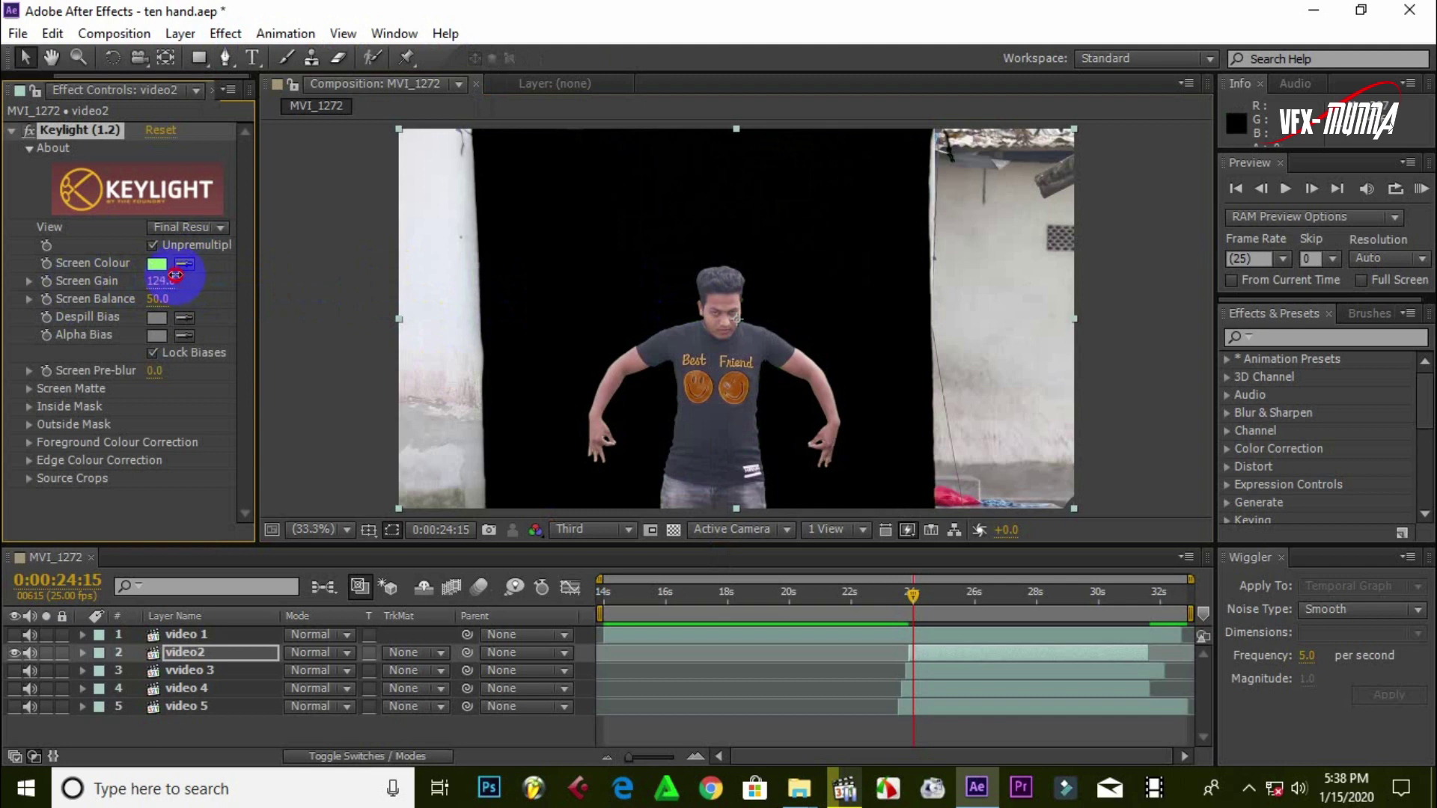
left_click_drag(169, 299, 168, 303)
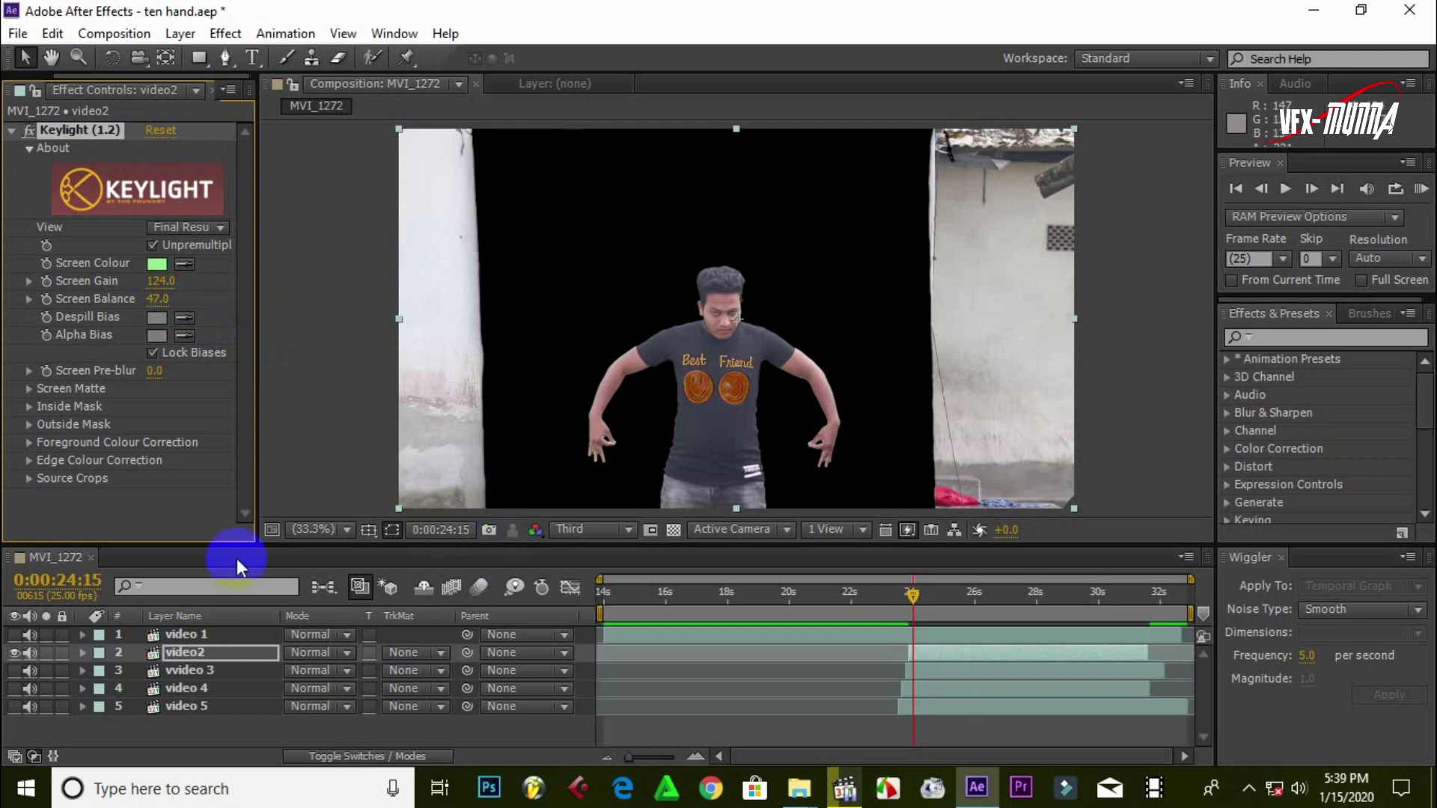
Draw a closed four-point Pen mask around the man on video2, cutting off the walls on both sides
left_click(225, 57)
key("comma")
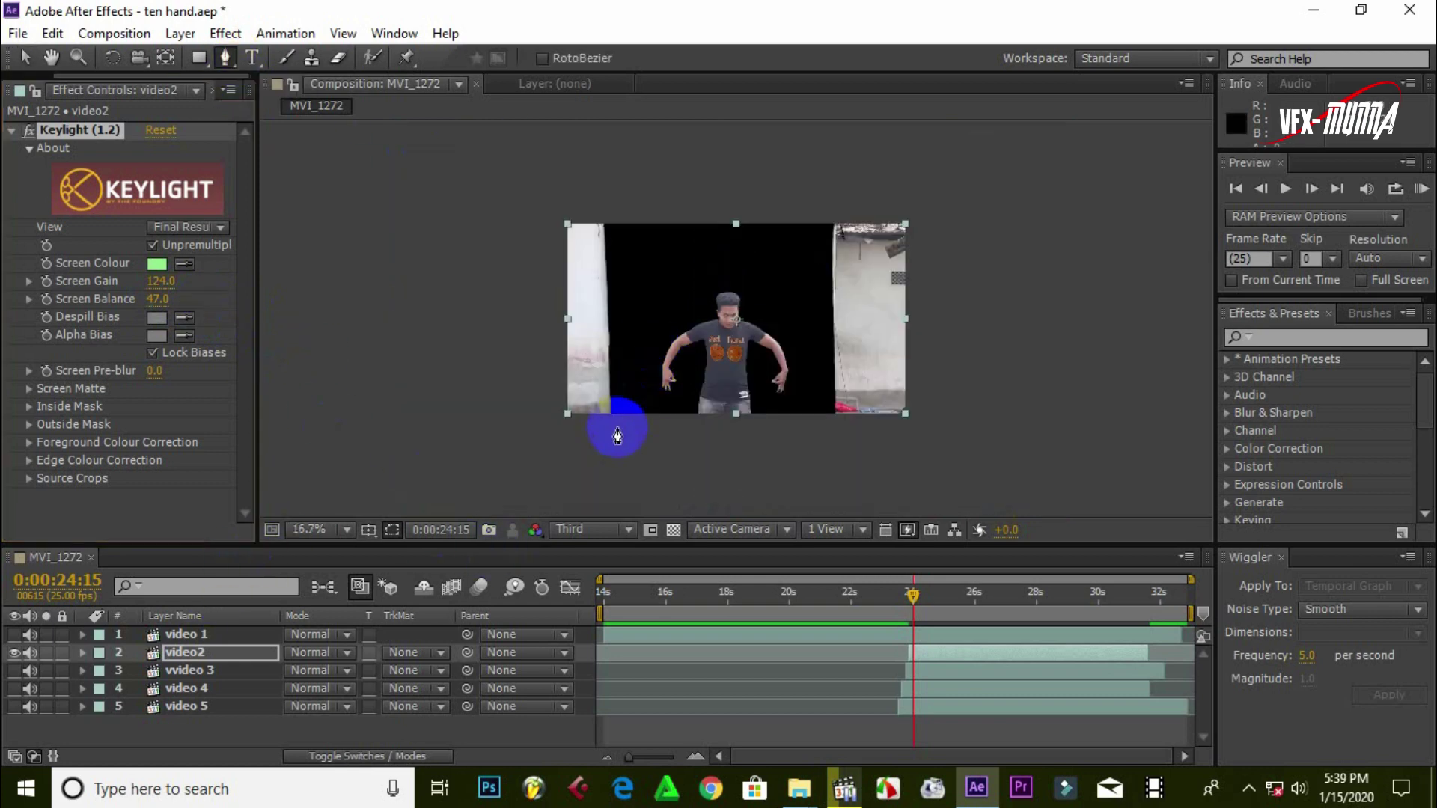
left_click(611, 425)
left_click(611, 221)
left_click(825, 221)
left_click(826, 438)
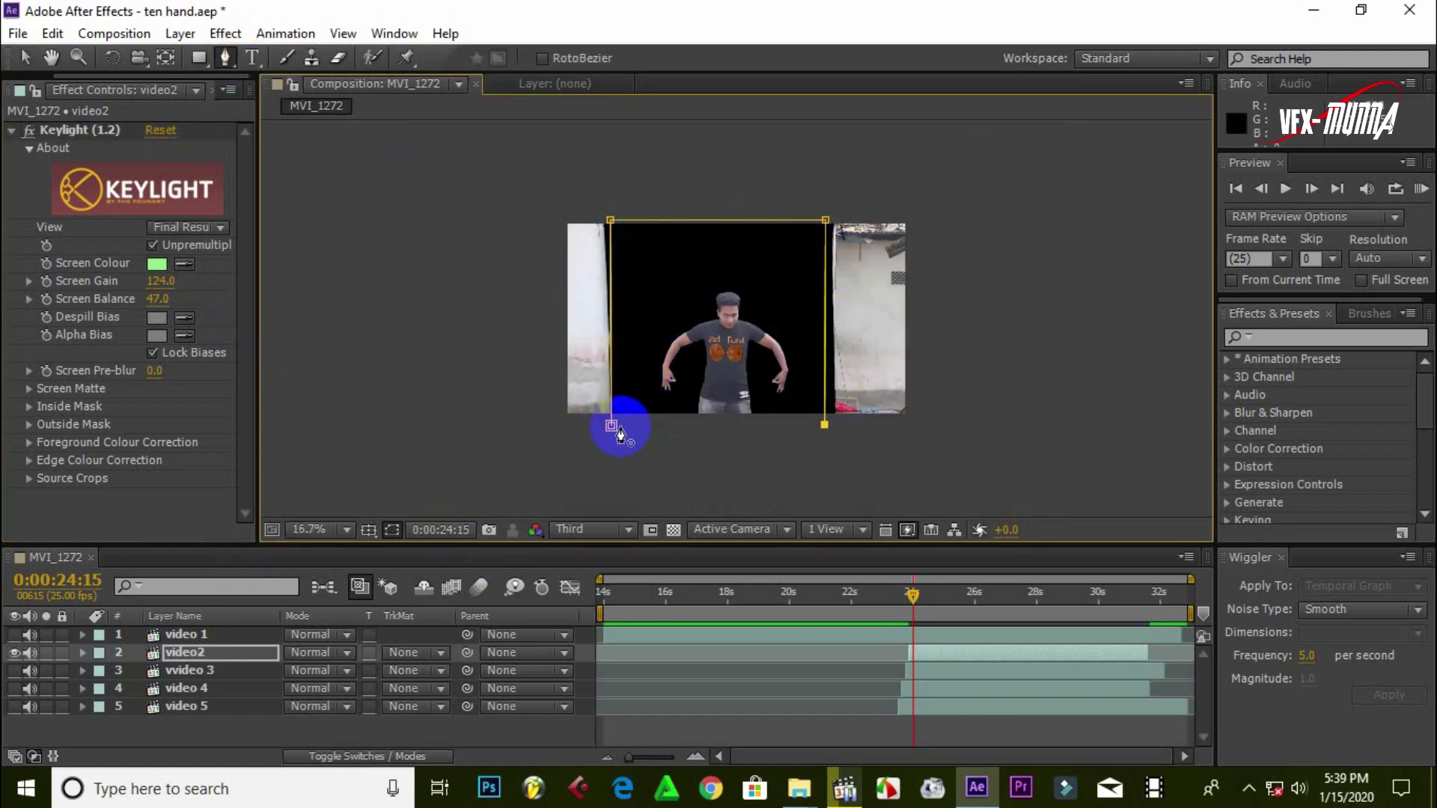
left_click(610, 425)
Make all five video layers visible and preview the combined arm movements up to 0:00:24:24
left_click(314, 529)
left_click(322, 170)
left_click_drag(913, 595, 893, 593)
left_click_drag(13, 671, 14, 706)
left_click(14, 634)
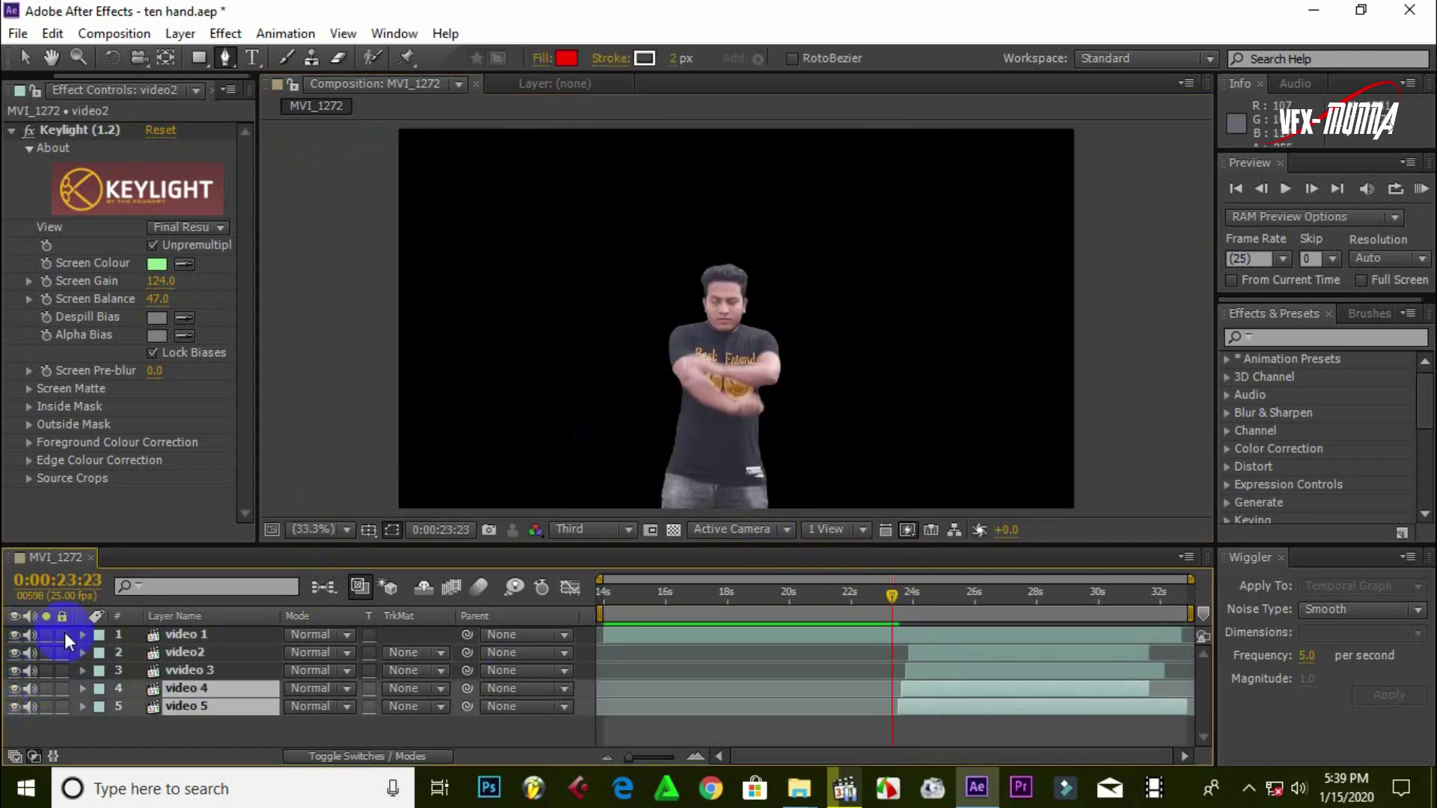
left_click(870, 596)
key("space")
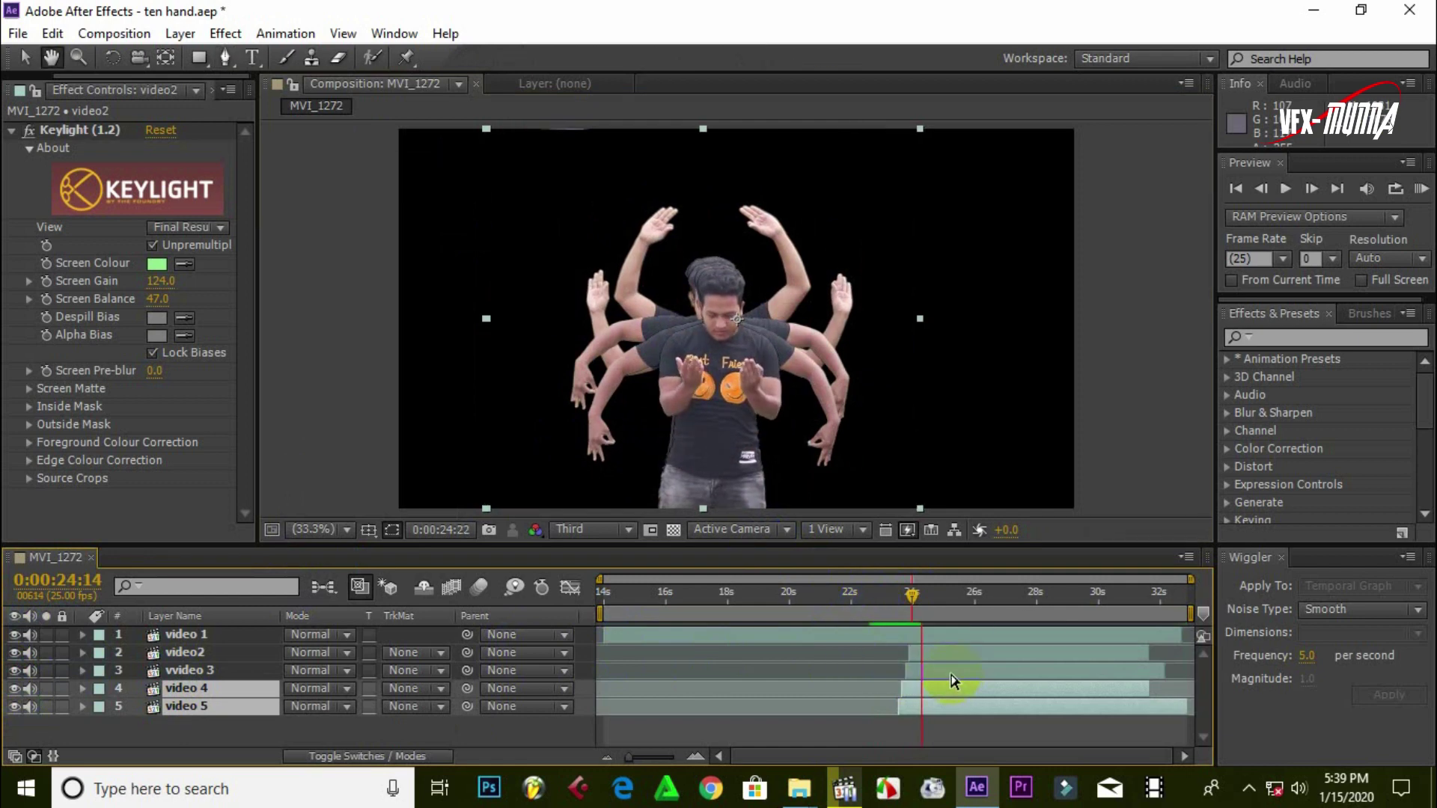
key("g")
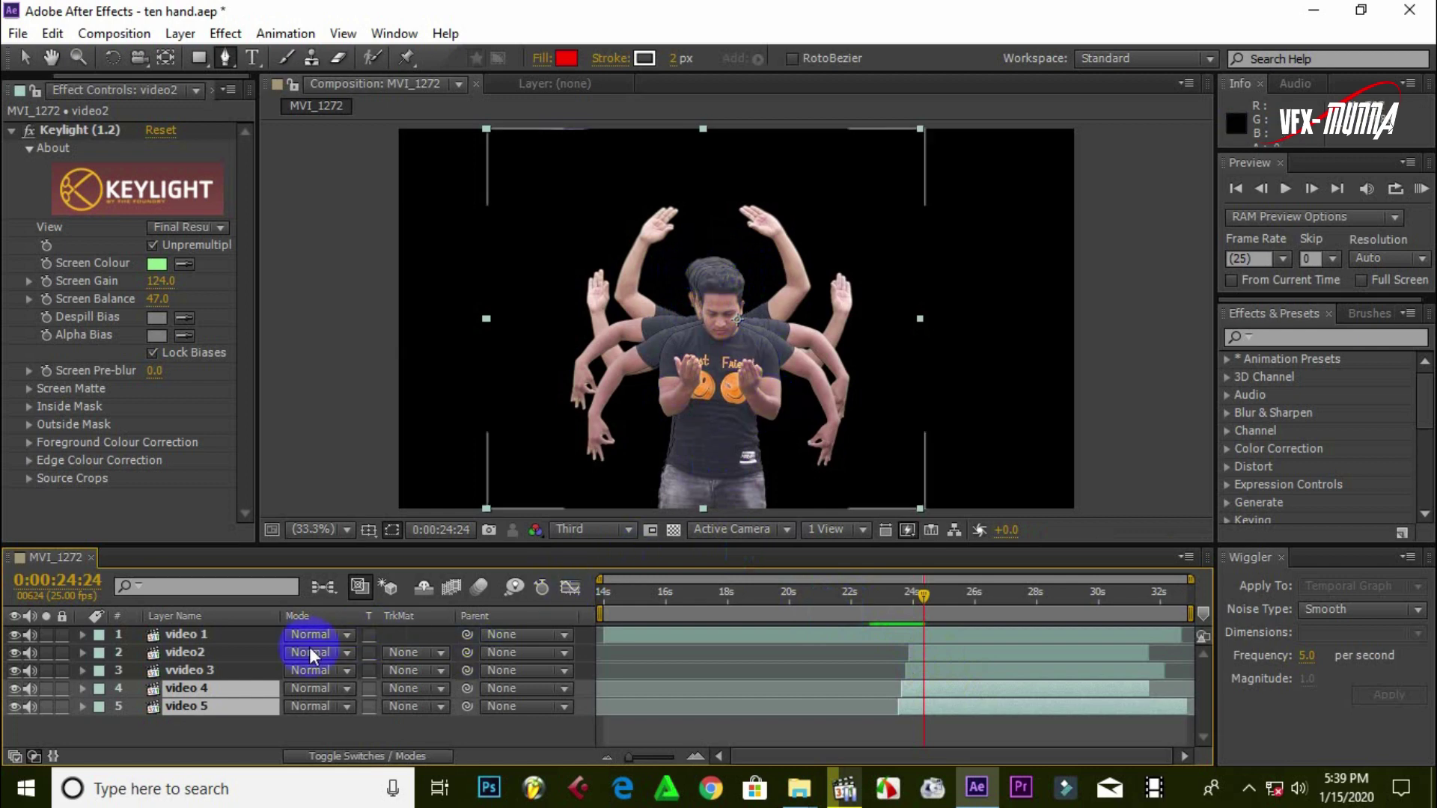
Move the video 4 layer directly below video 1 in the layer stack
left_click(887, 633)
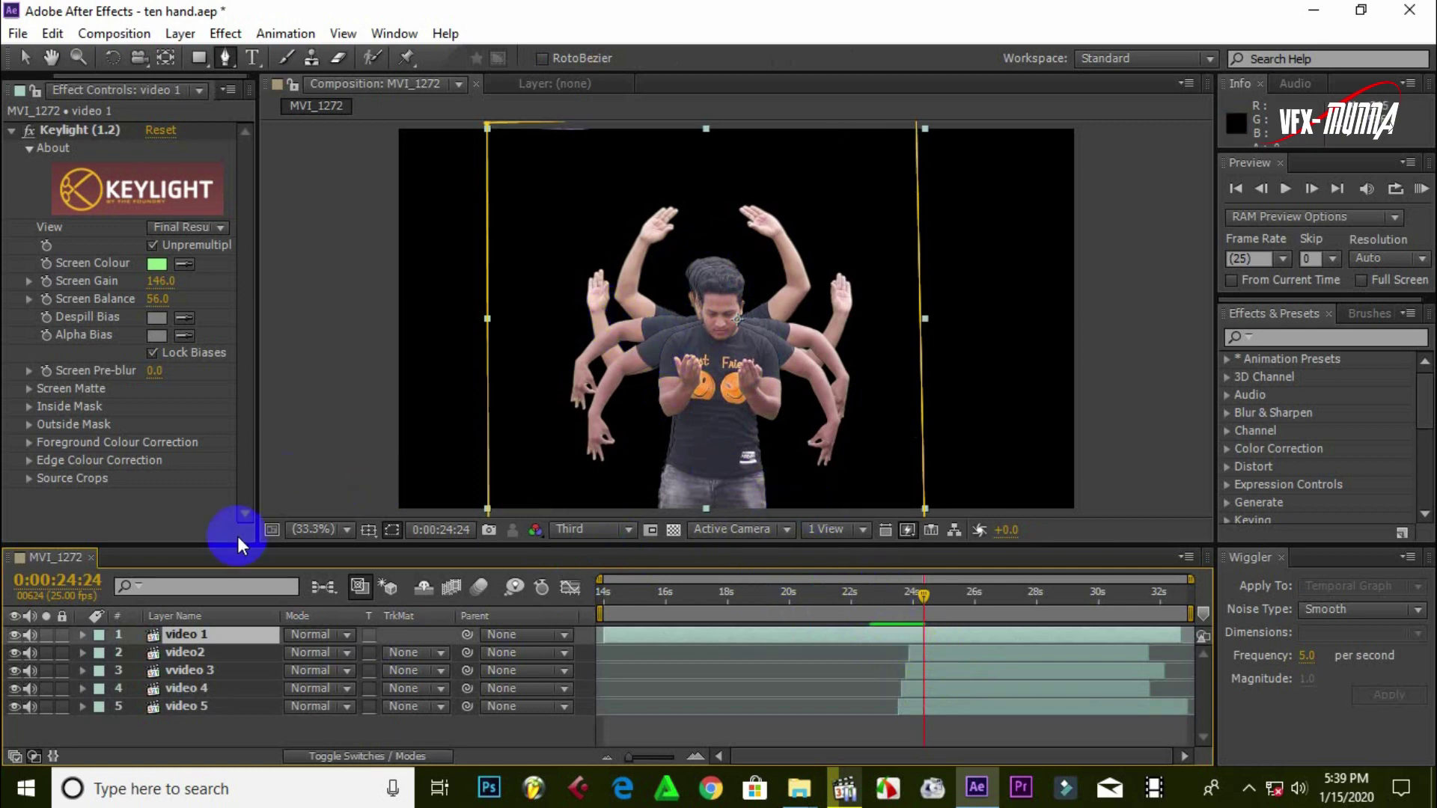
left_click(196, 653)
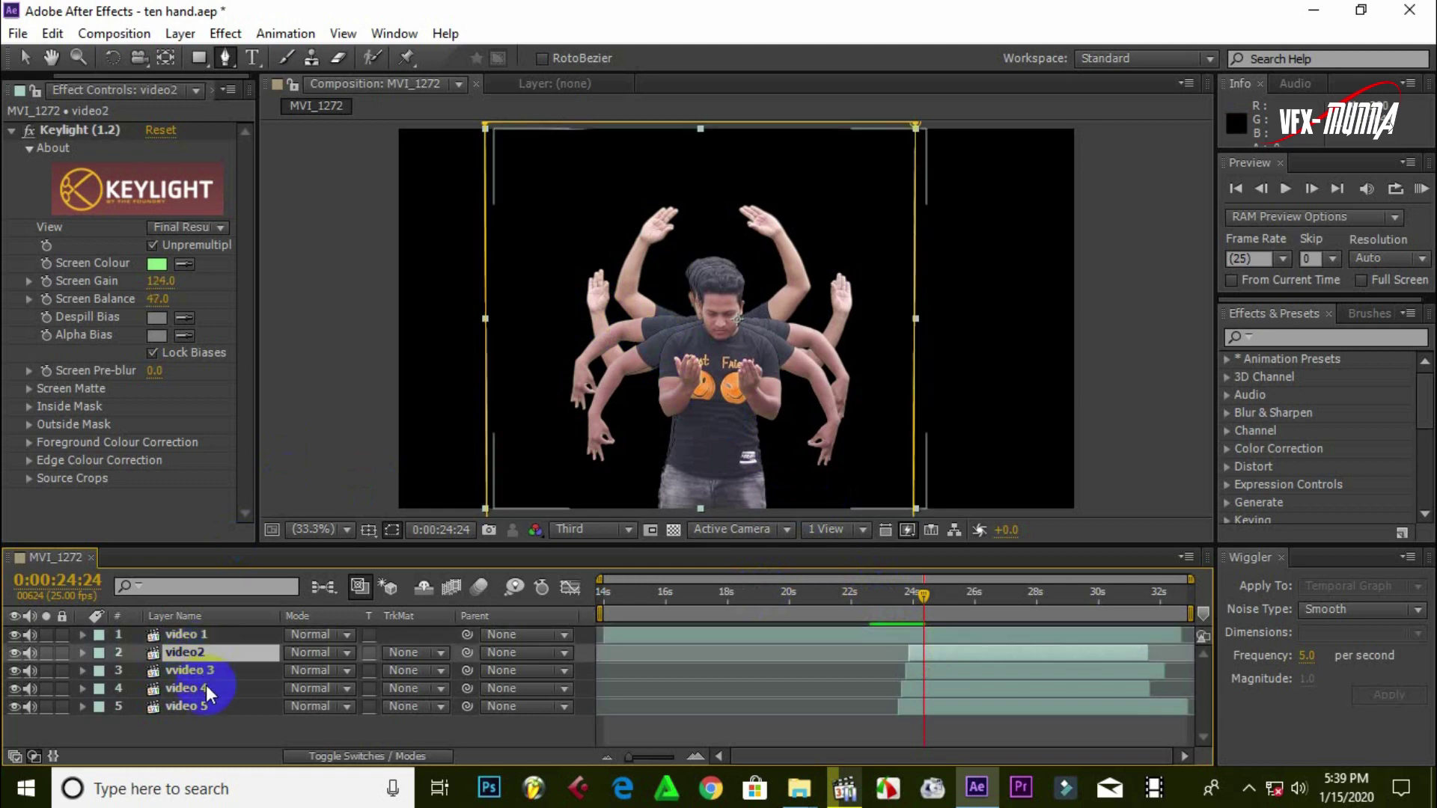
left_click_drag(196, 688, 193, 651)
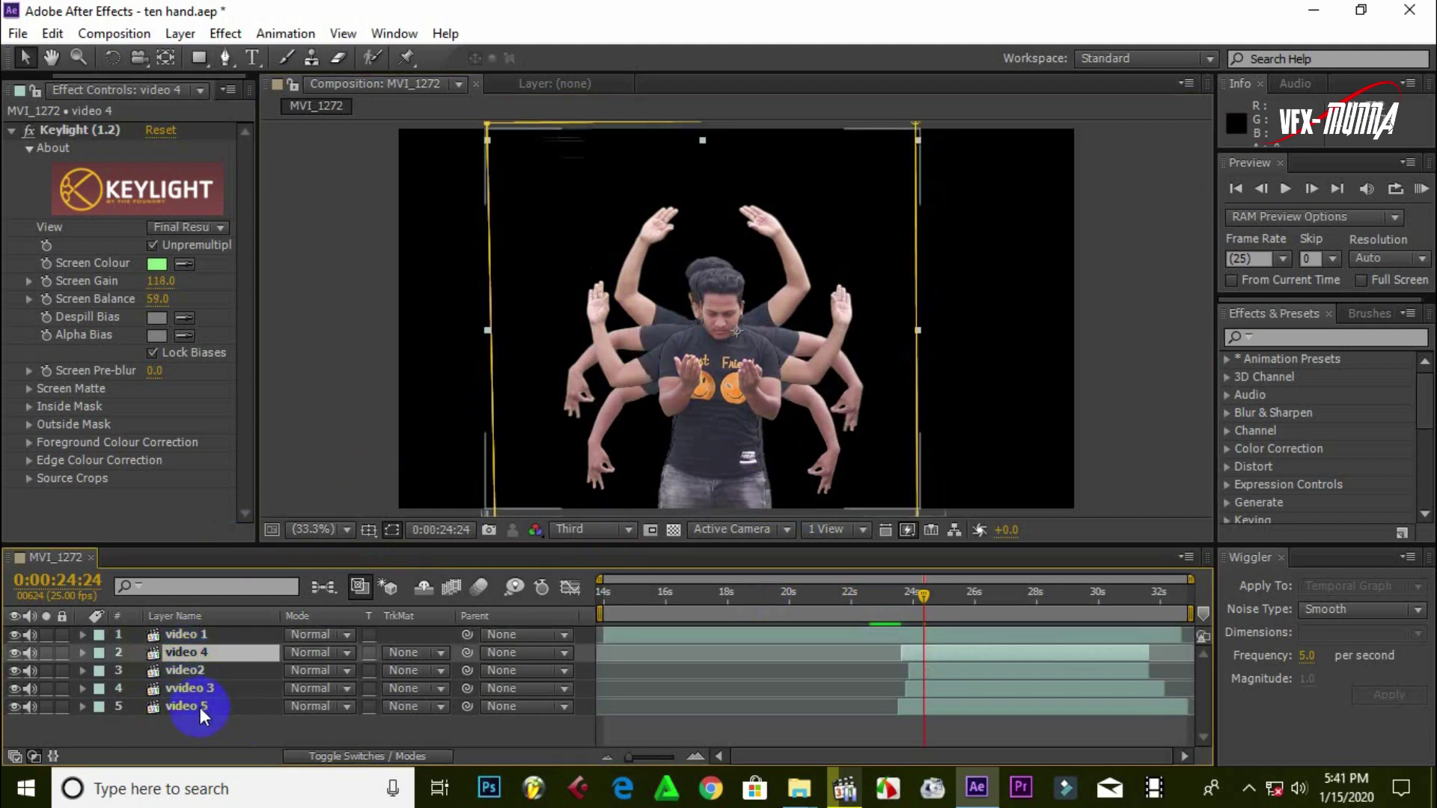
Pre-compose the video 4, video2, vvideo 3 and video 5 layers, moving all attributes into the new composition
left_click_drag(163, 732, 191, 656)
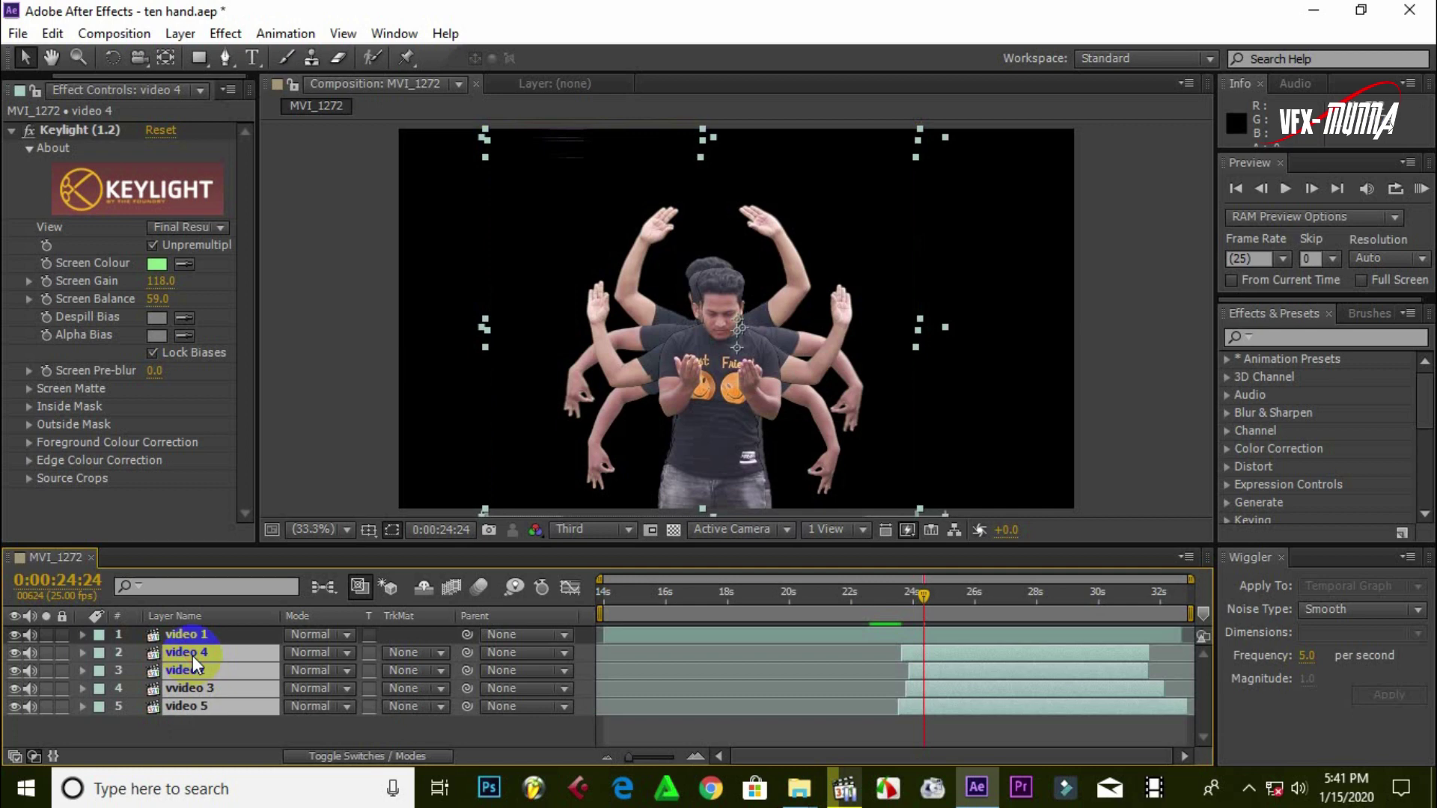
right_click(191, 656)
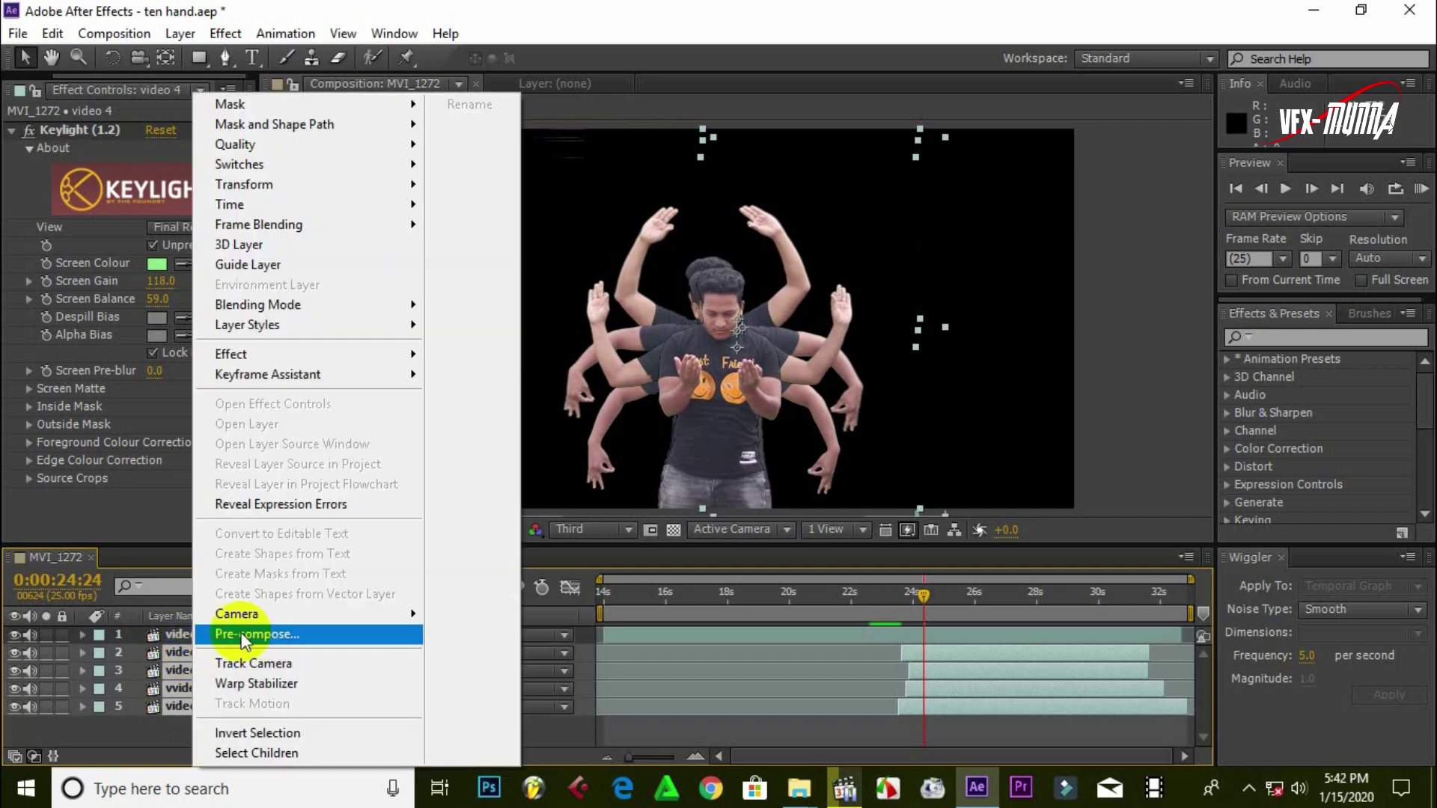
left_click(286, 633)
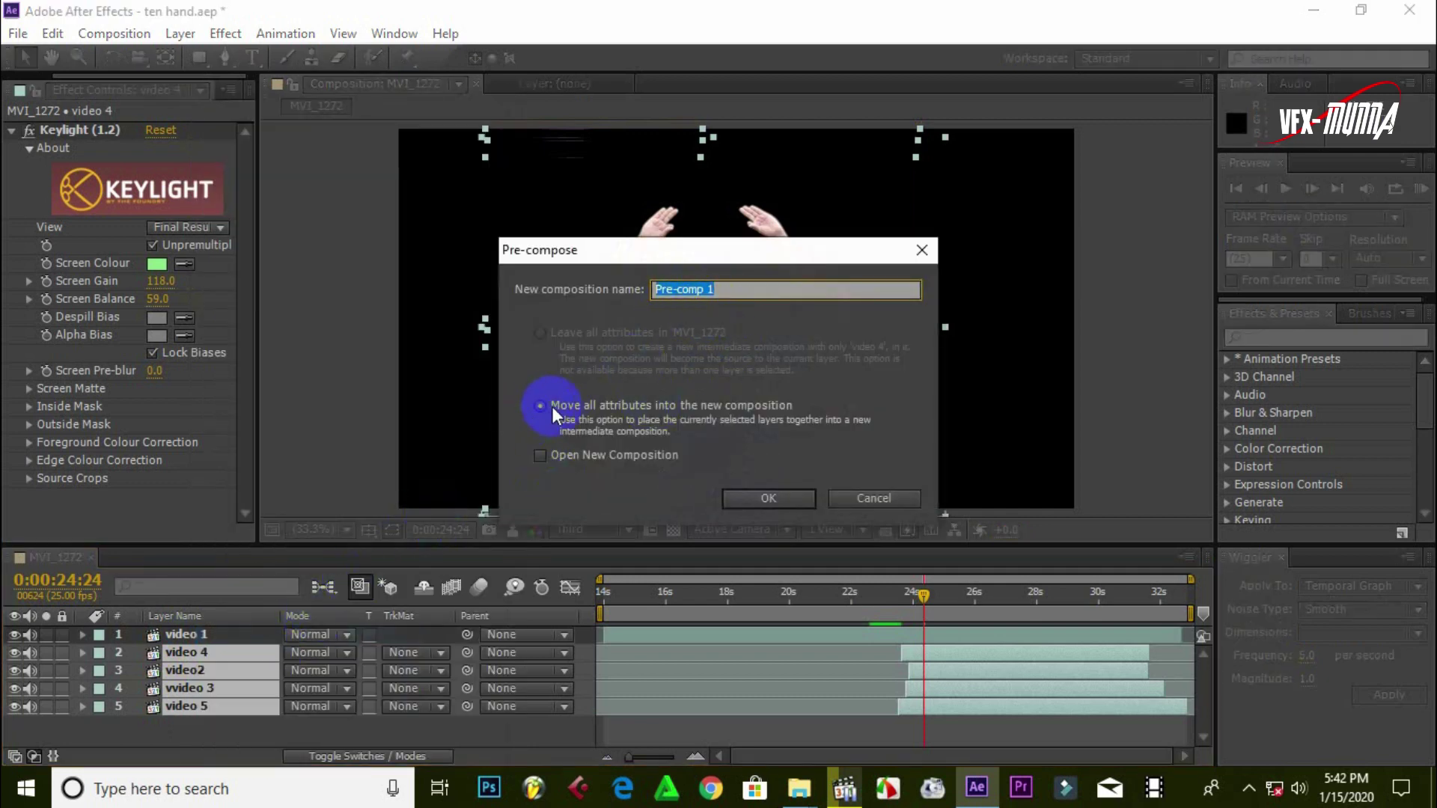
left_click(755, 498)
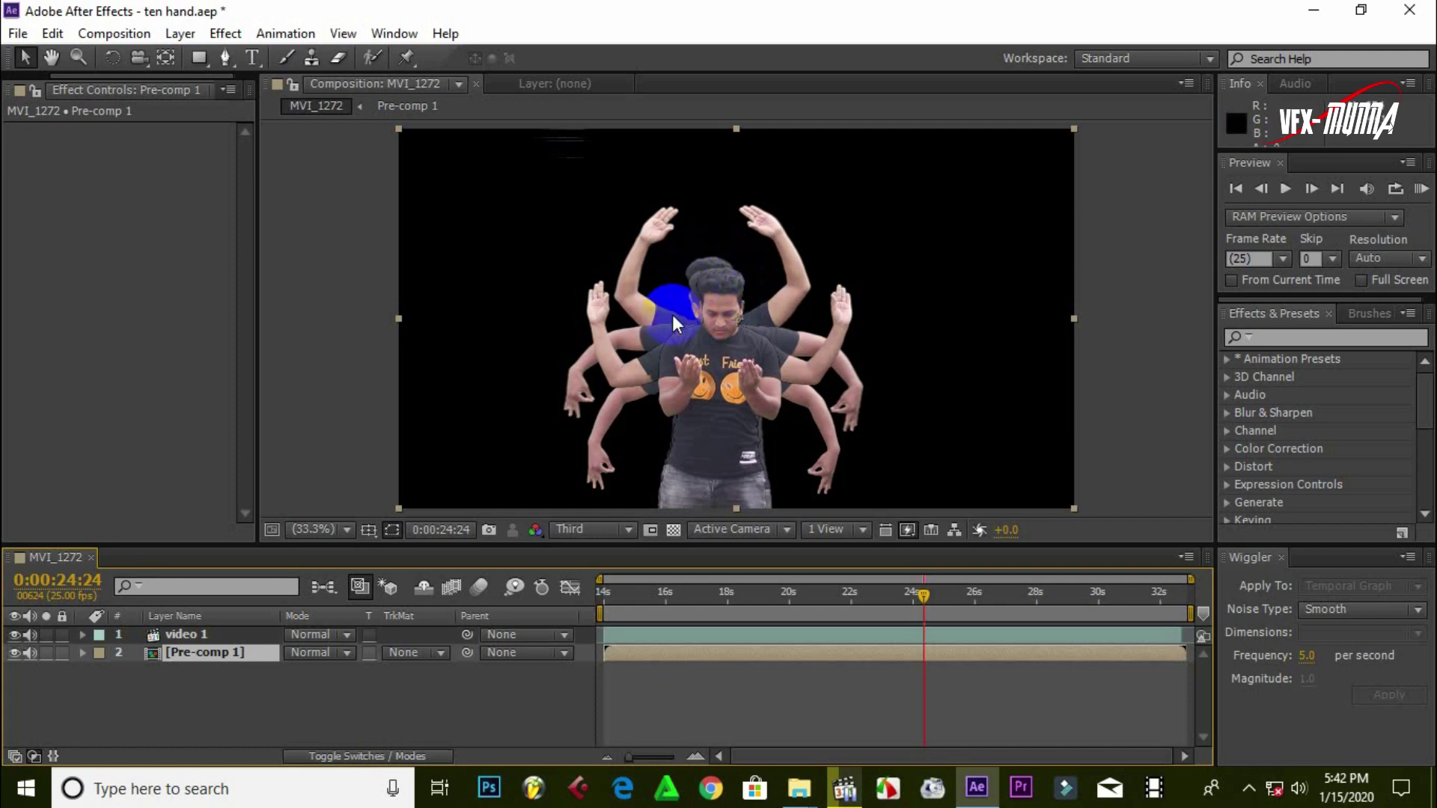
With video 1 hidden, draw a closed Pen mask on Pre-comp 1 around both sides' arms, excluding heads and lower torso, and show video 1 again
left_click(12, 636)
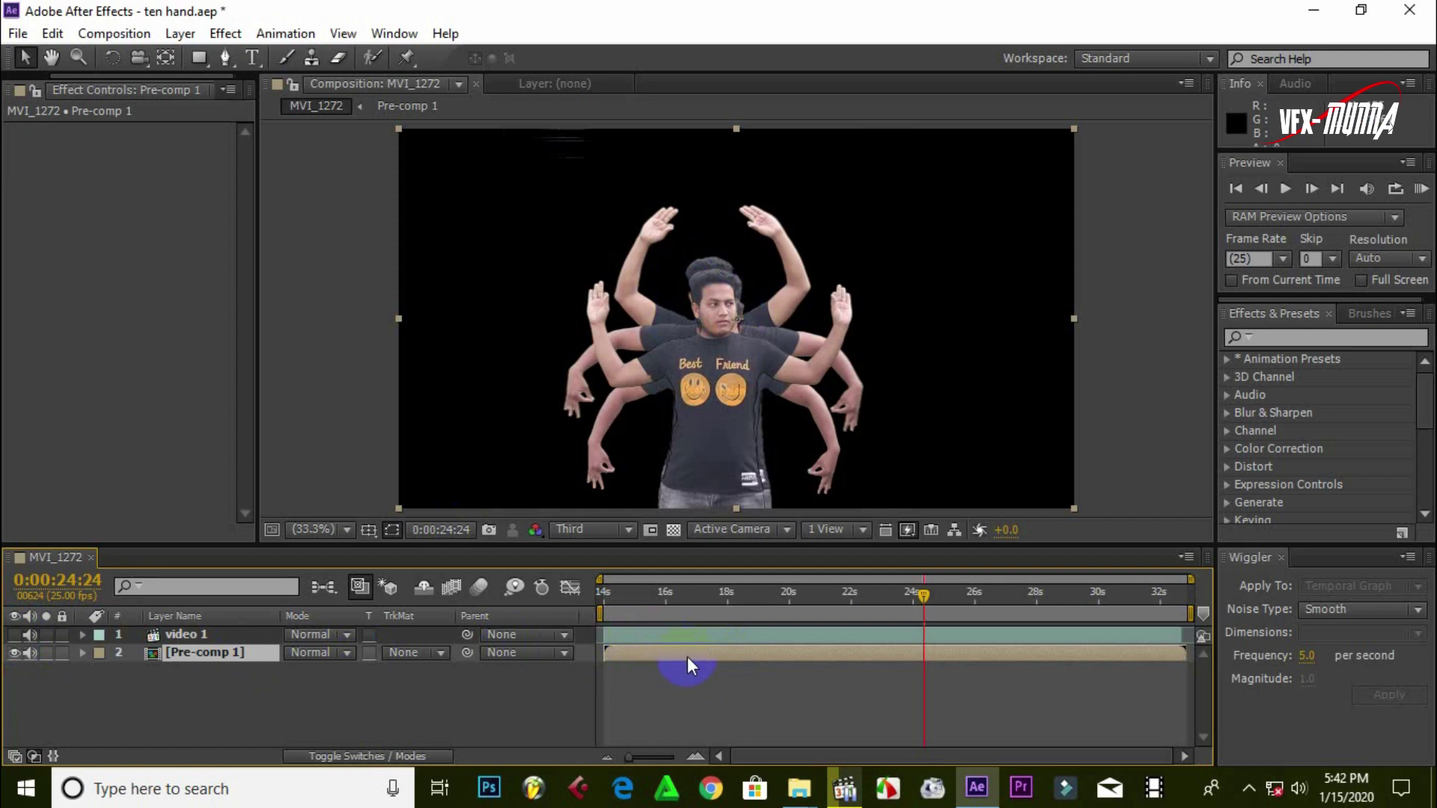
left_click(225, 58)
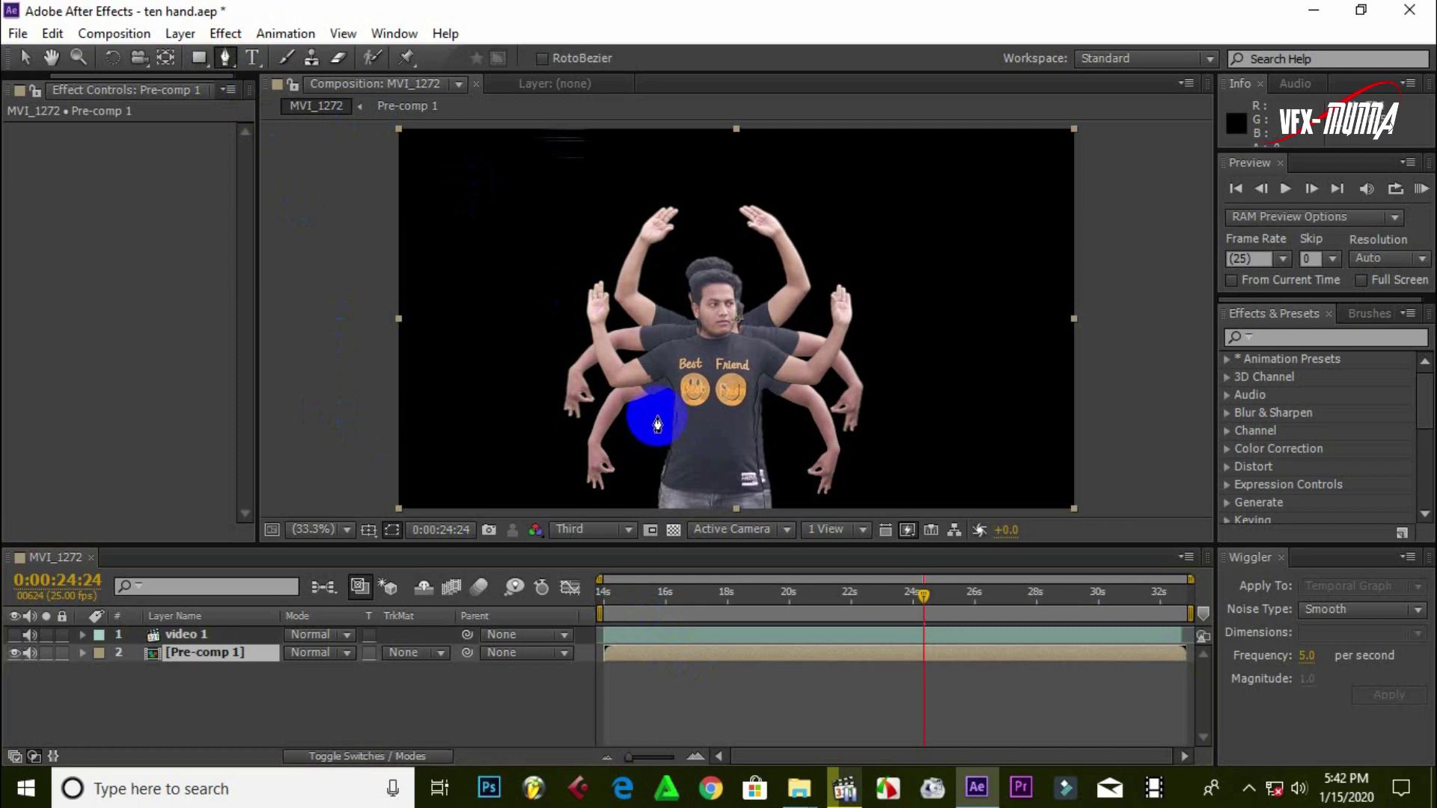
left_click(655, 410)
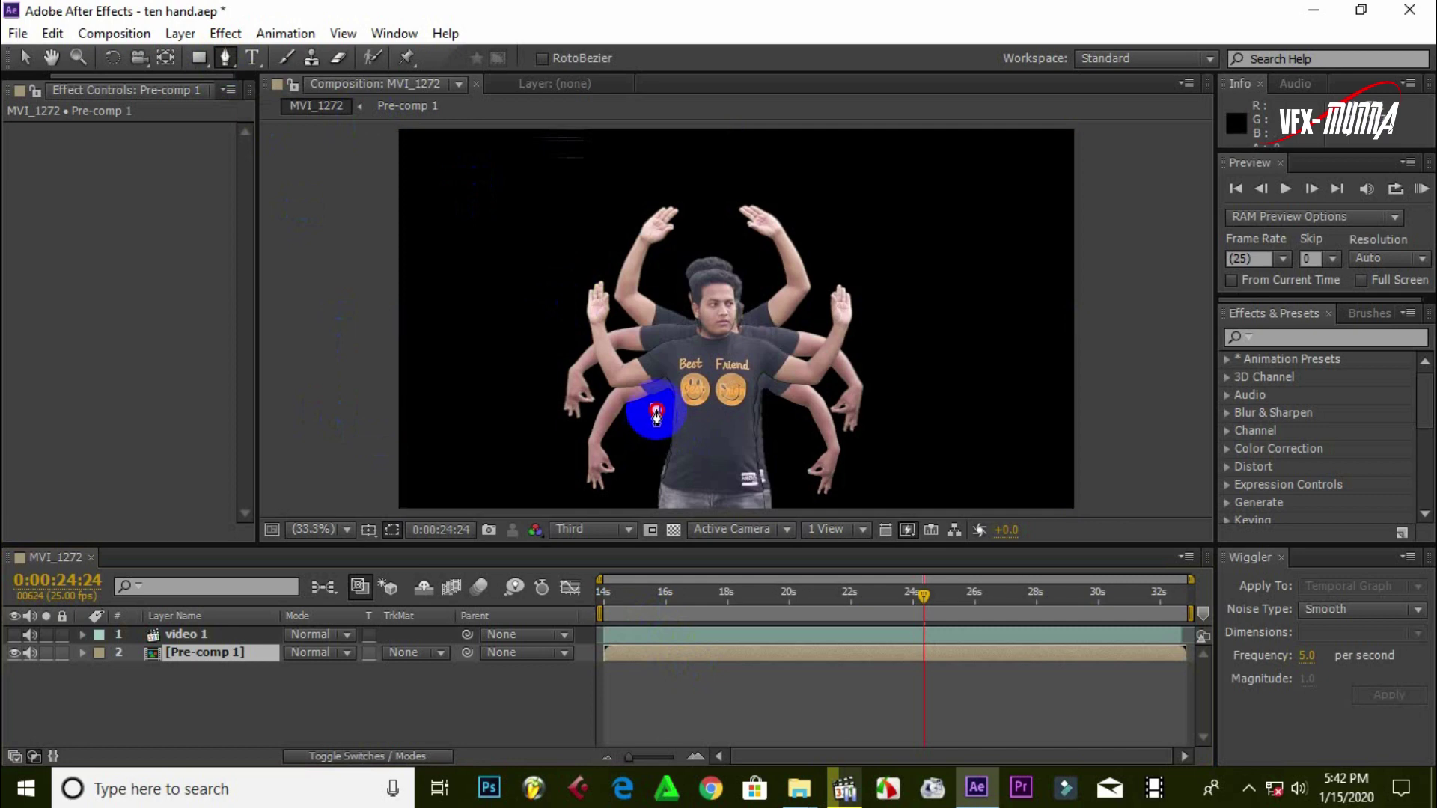
left_click(765, 406)
left_click(785, 470)
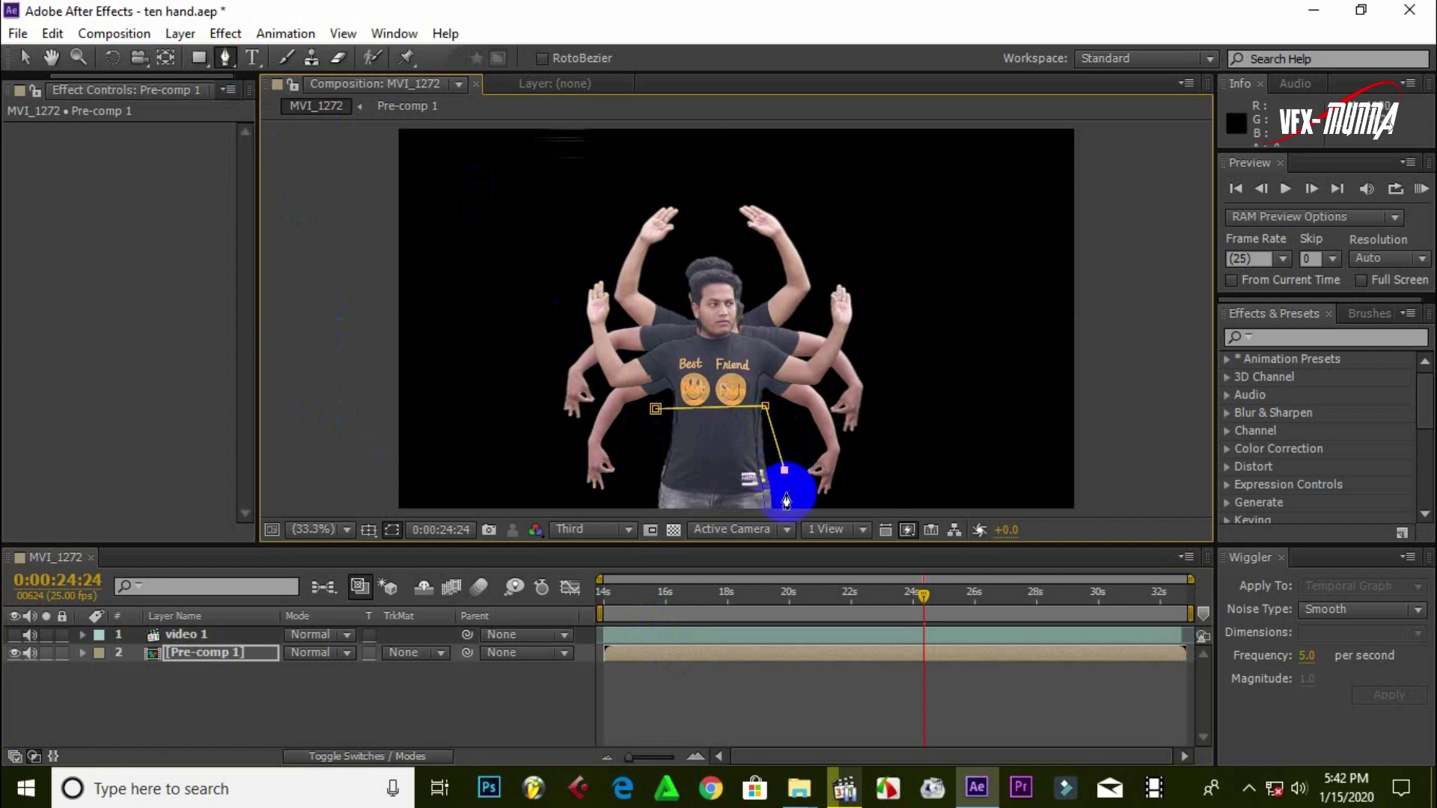
left_click(784, 495)
left_click(802, 502)
left_click(850, 500)
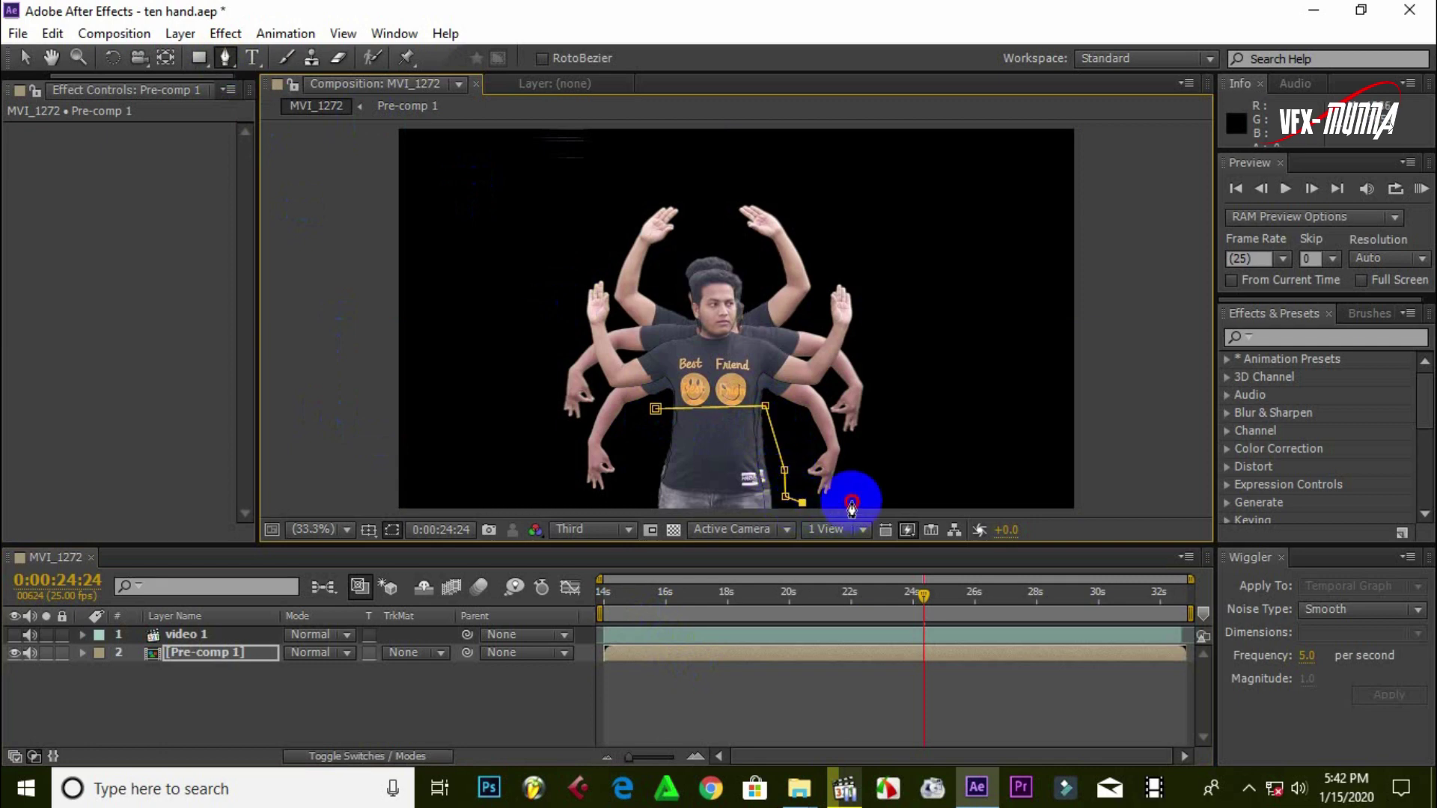
left_click(885, 445)
left_click(885, 298)
left_click(824, 199)
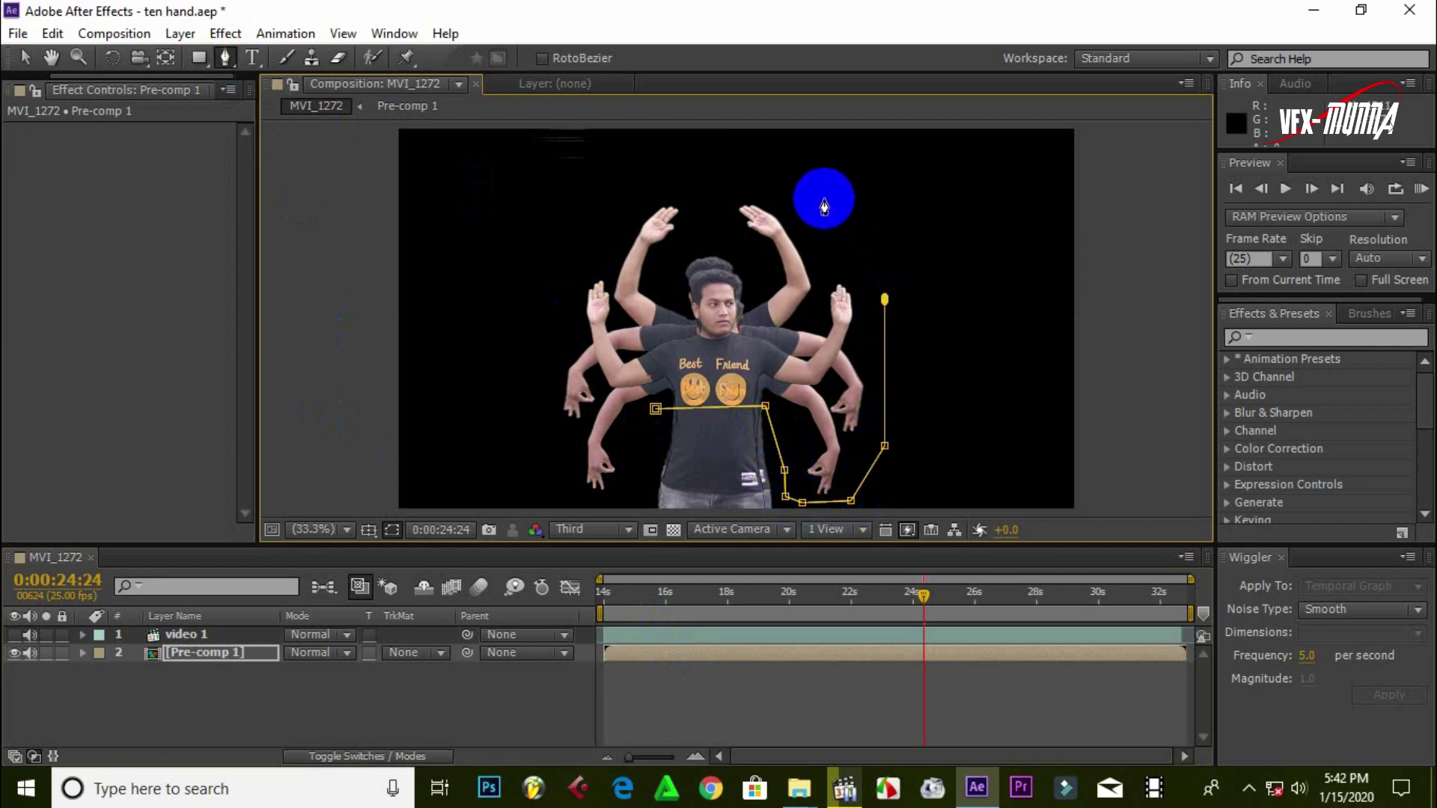
left_click(726, 174)
left_click(720, 221)
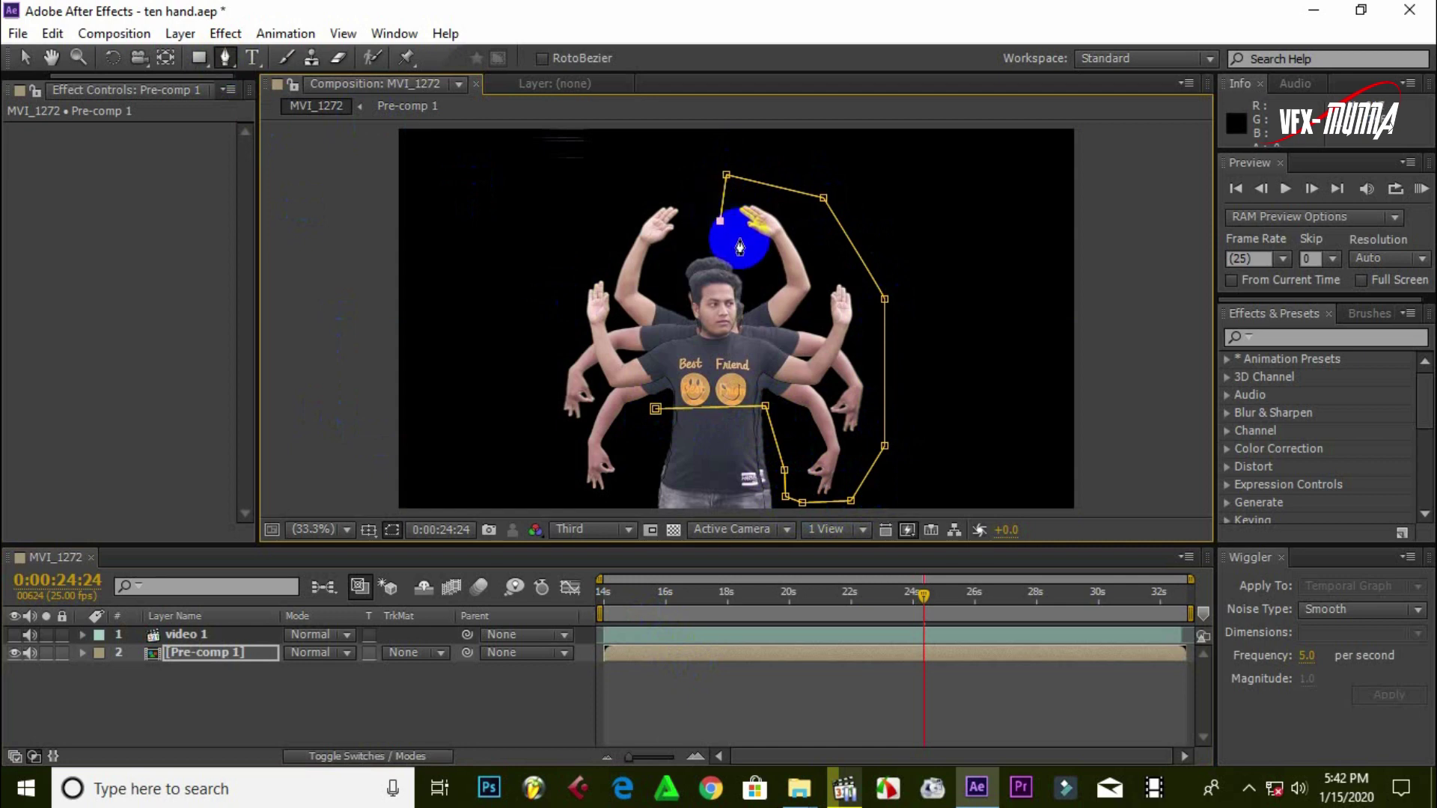
left_click(749, 257)
left_click(750, 296)
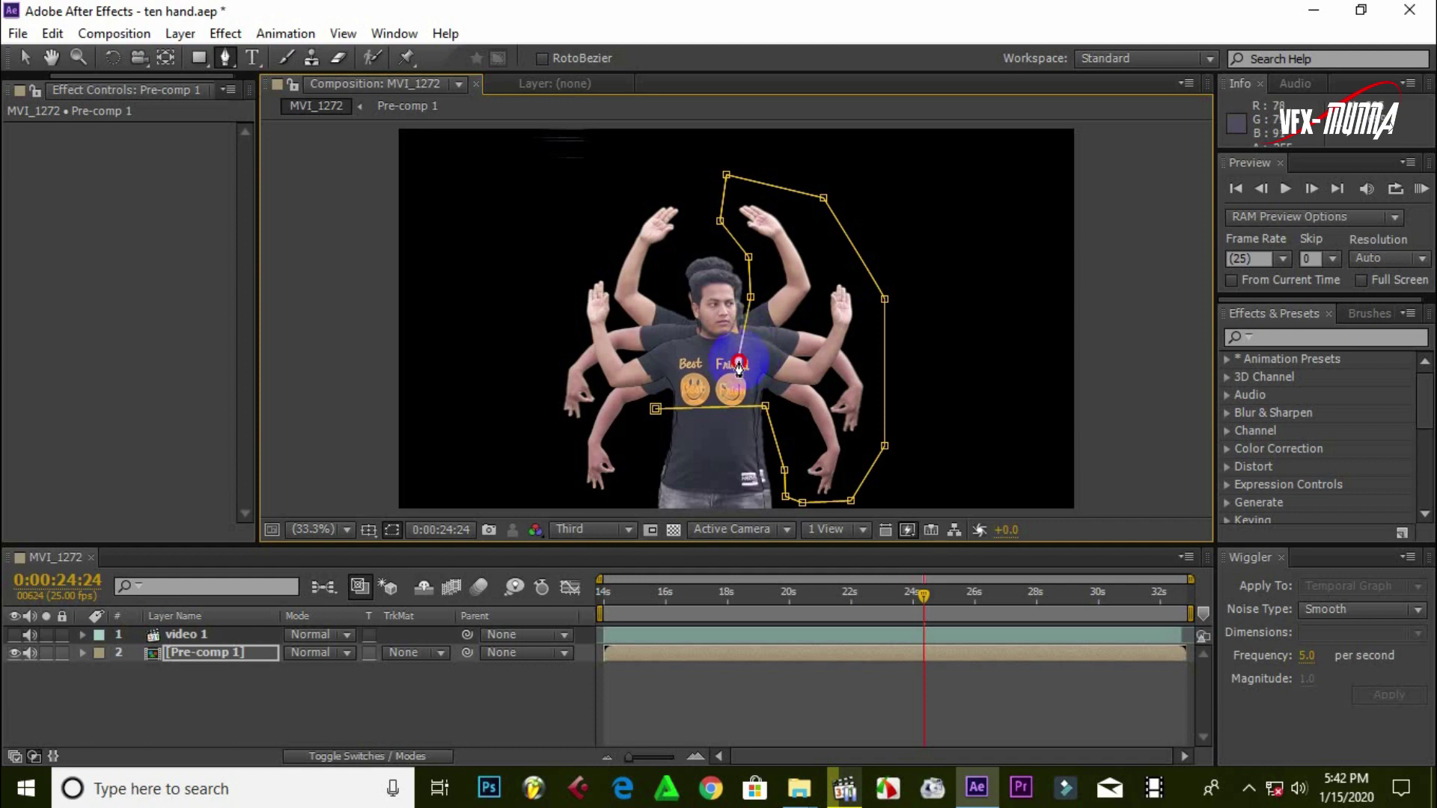
left_click(739, 364)
left_click(690, 363)
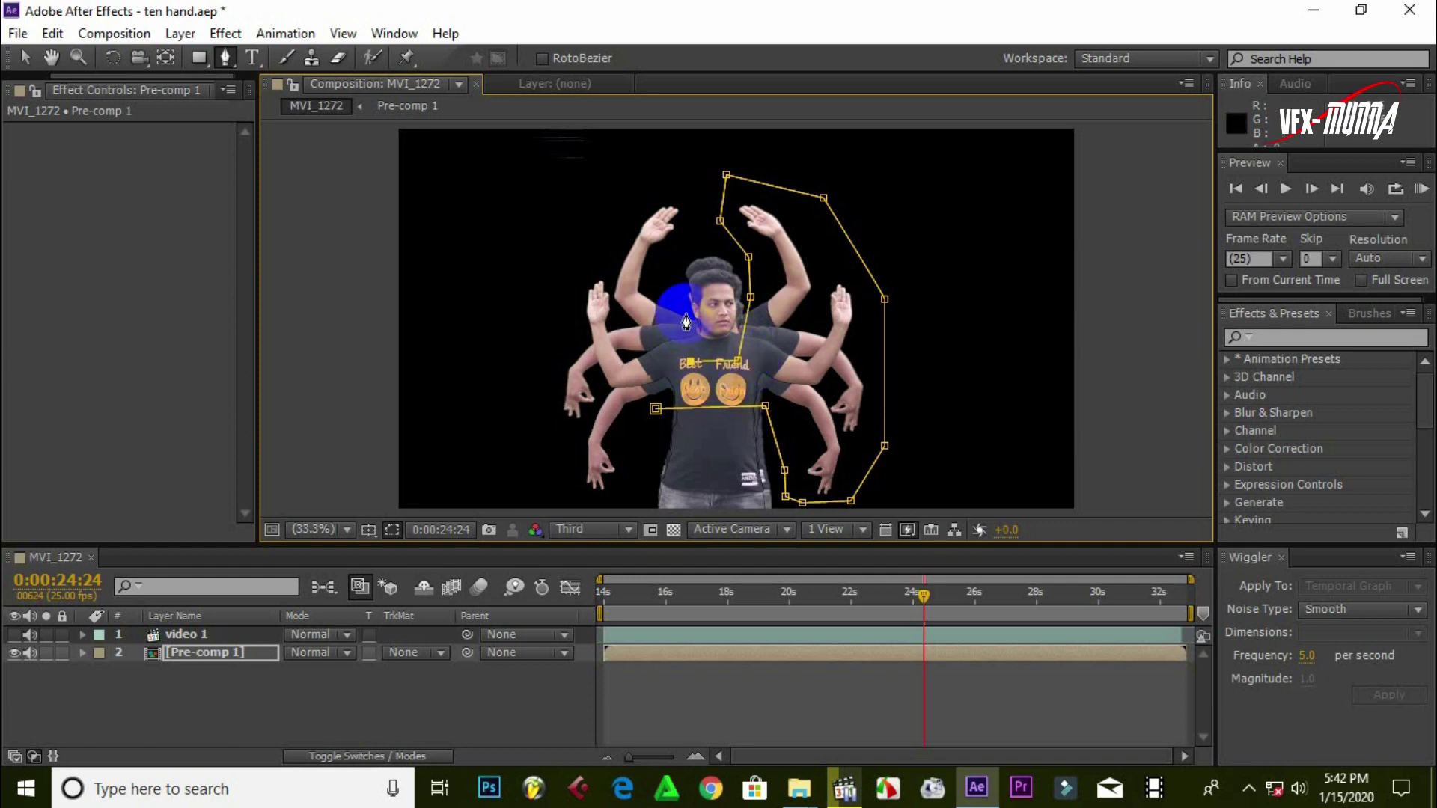
left_click(686, 311)
left_click(681, 274)
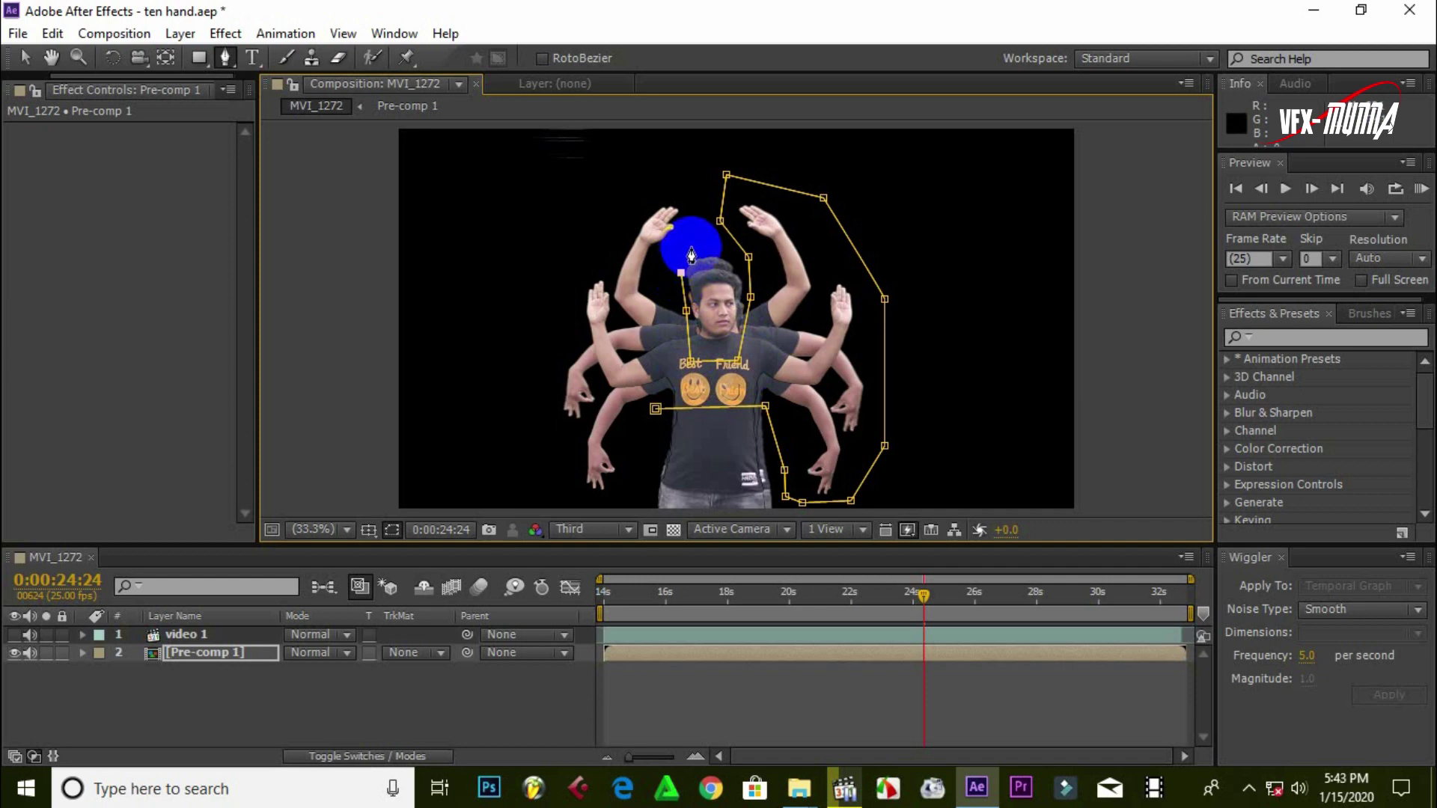
left_click(692, 244)
left_click(697, 188)
left_click(626, 192)
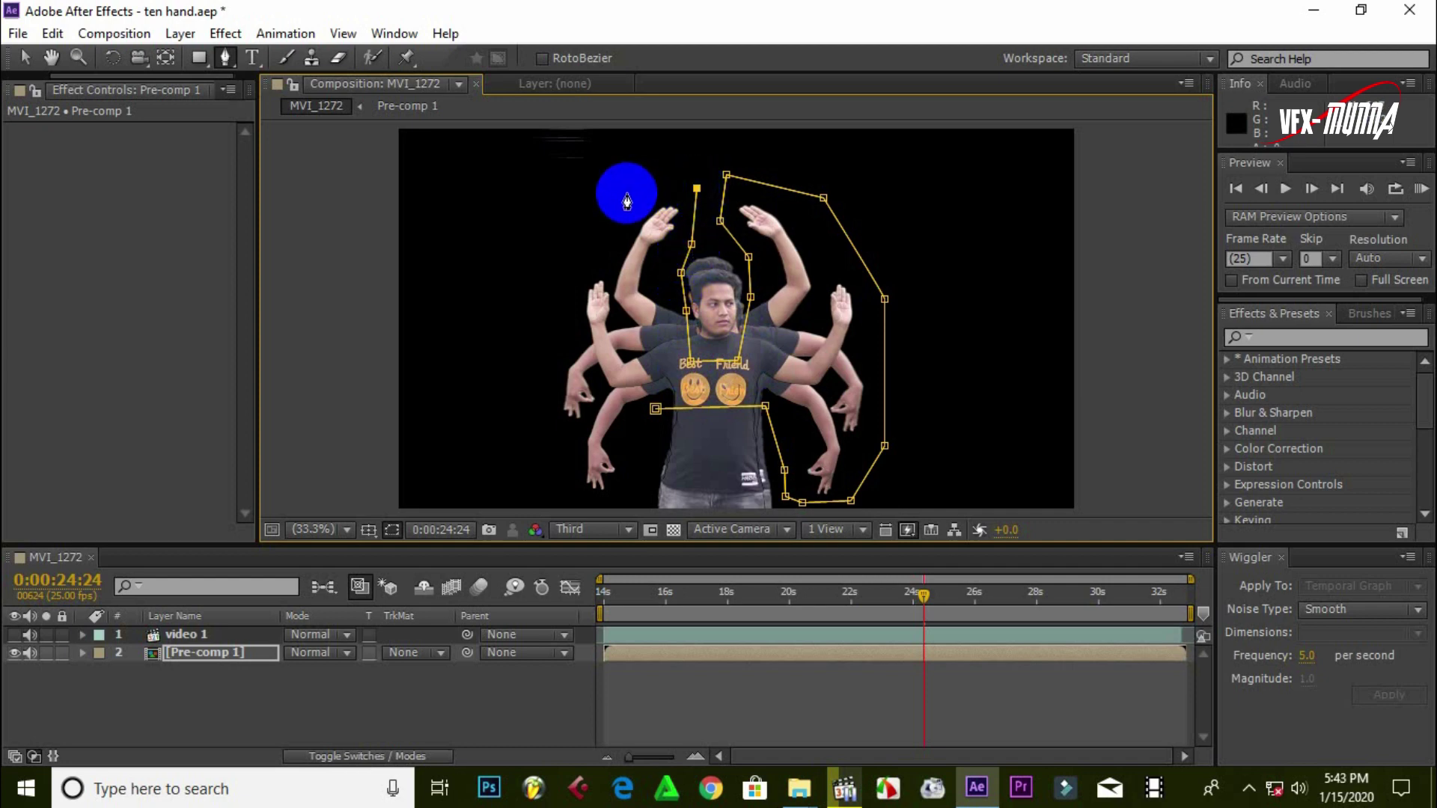
left_click(518, 333)
left_click(555, 455)
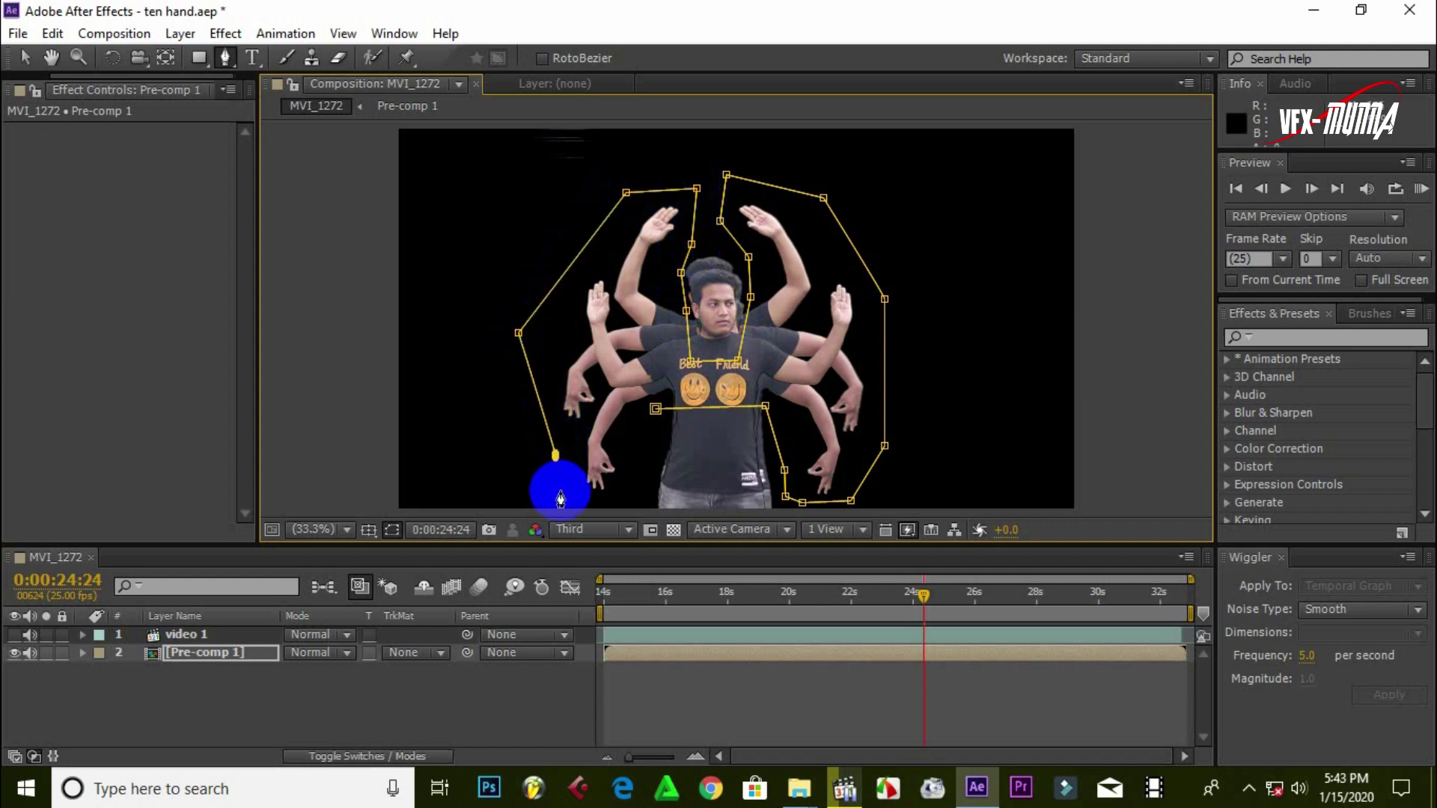
left_click(581, 501)
left_click(622, 495)
left_click(645, 433)
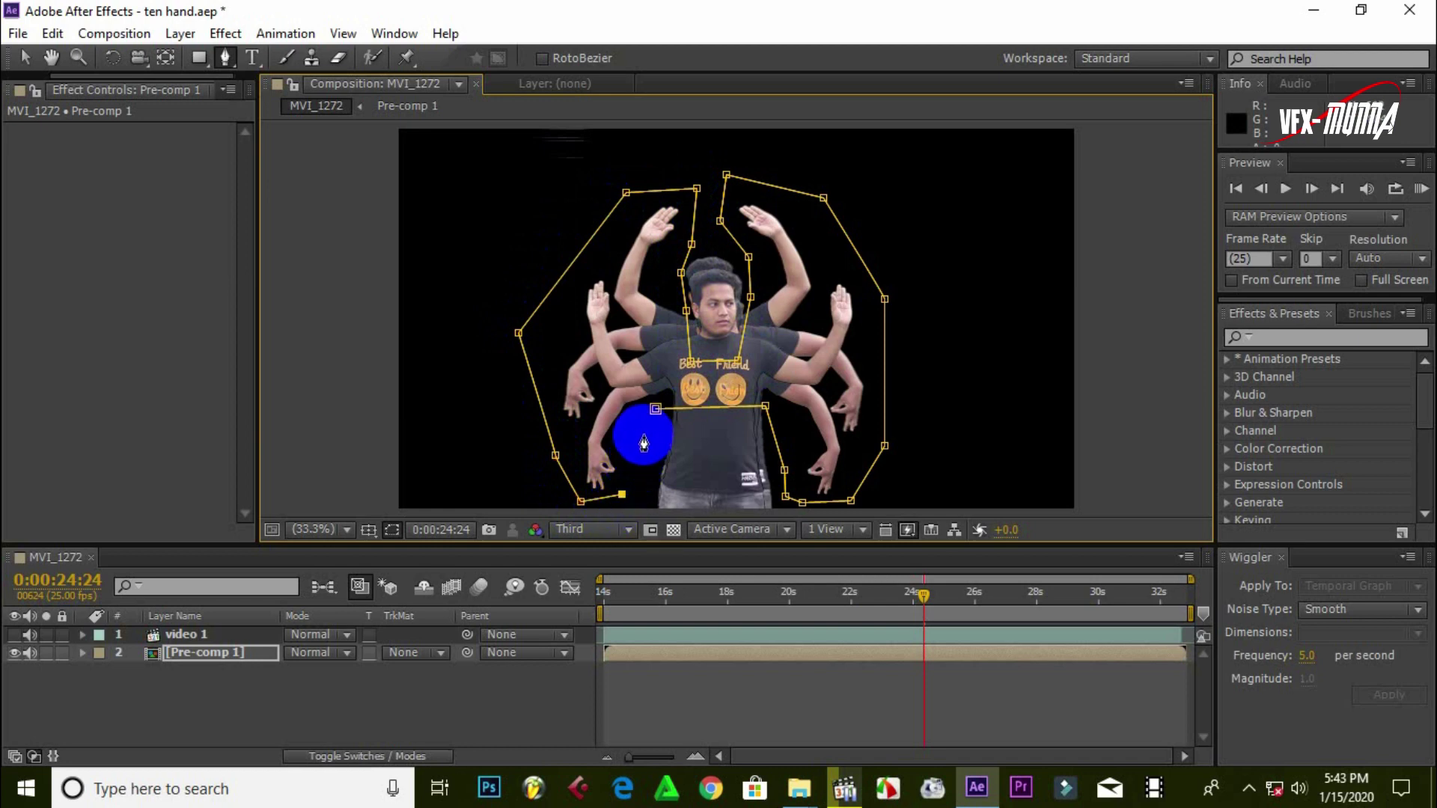
left_click(655, 410)
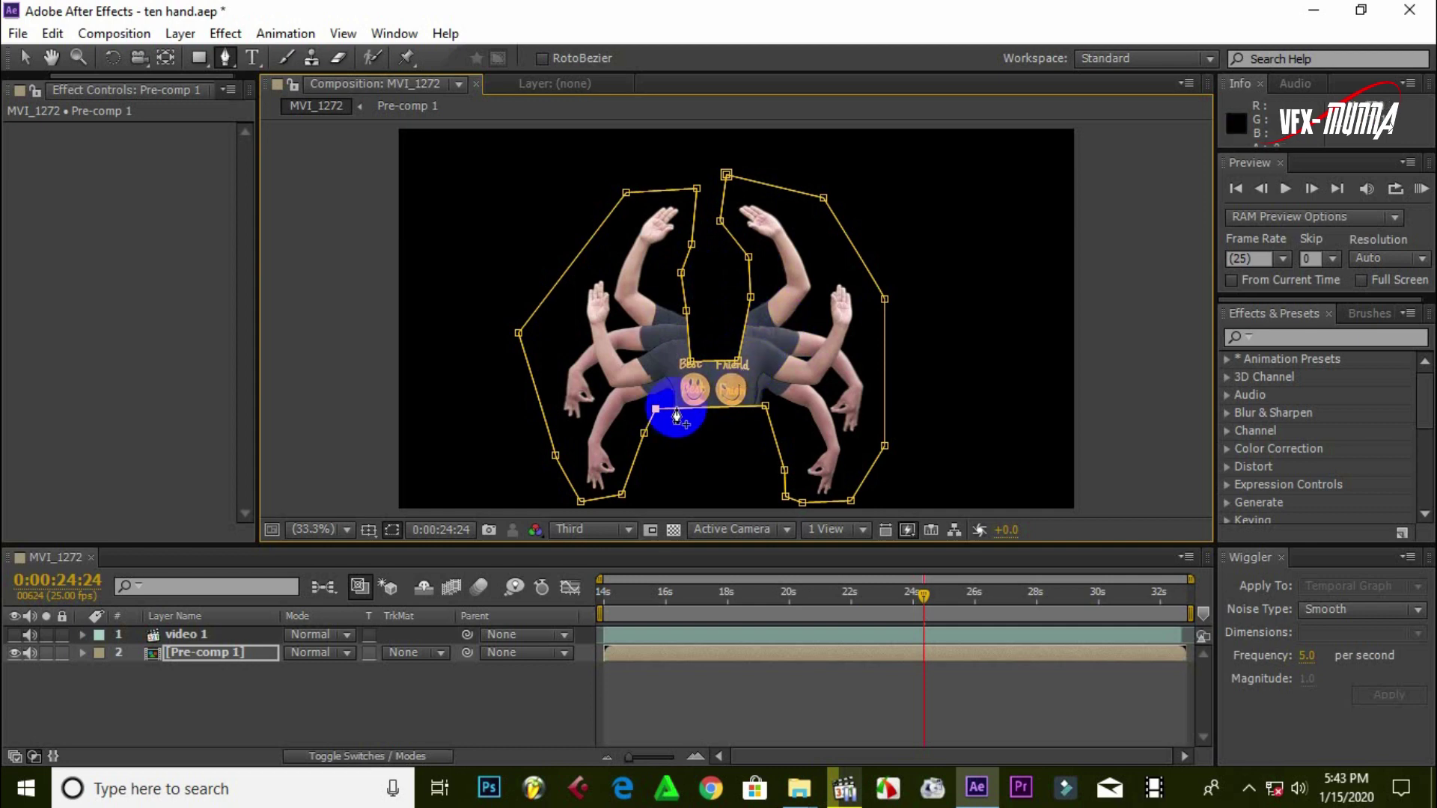
left_click(16, 636)
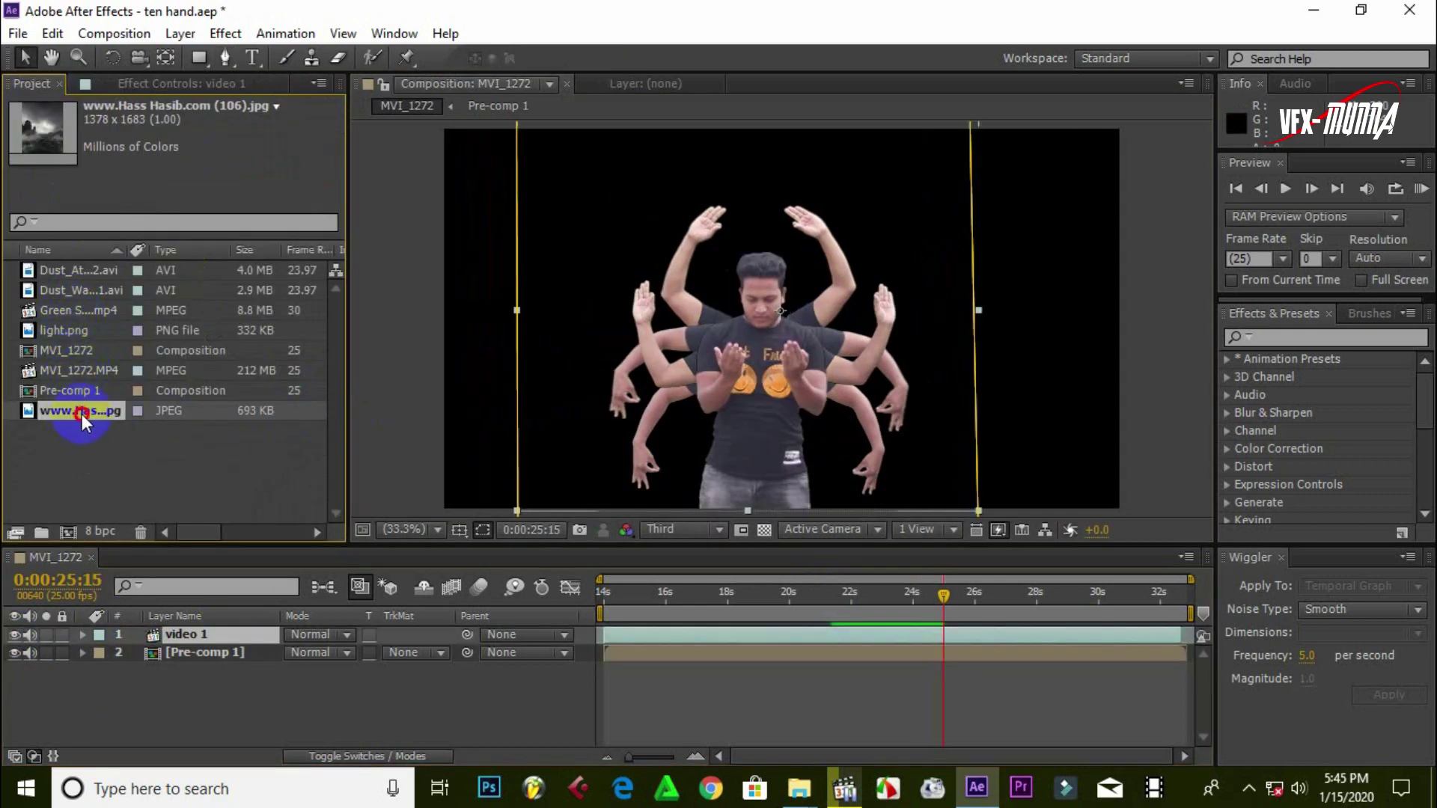
Add the dark cloudy landscape JPEG as a background layer beneath Pre-comp 1
left_click_drag(83, 414, 214, 680)
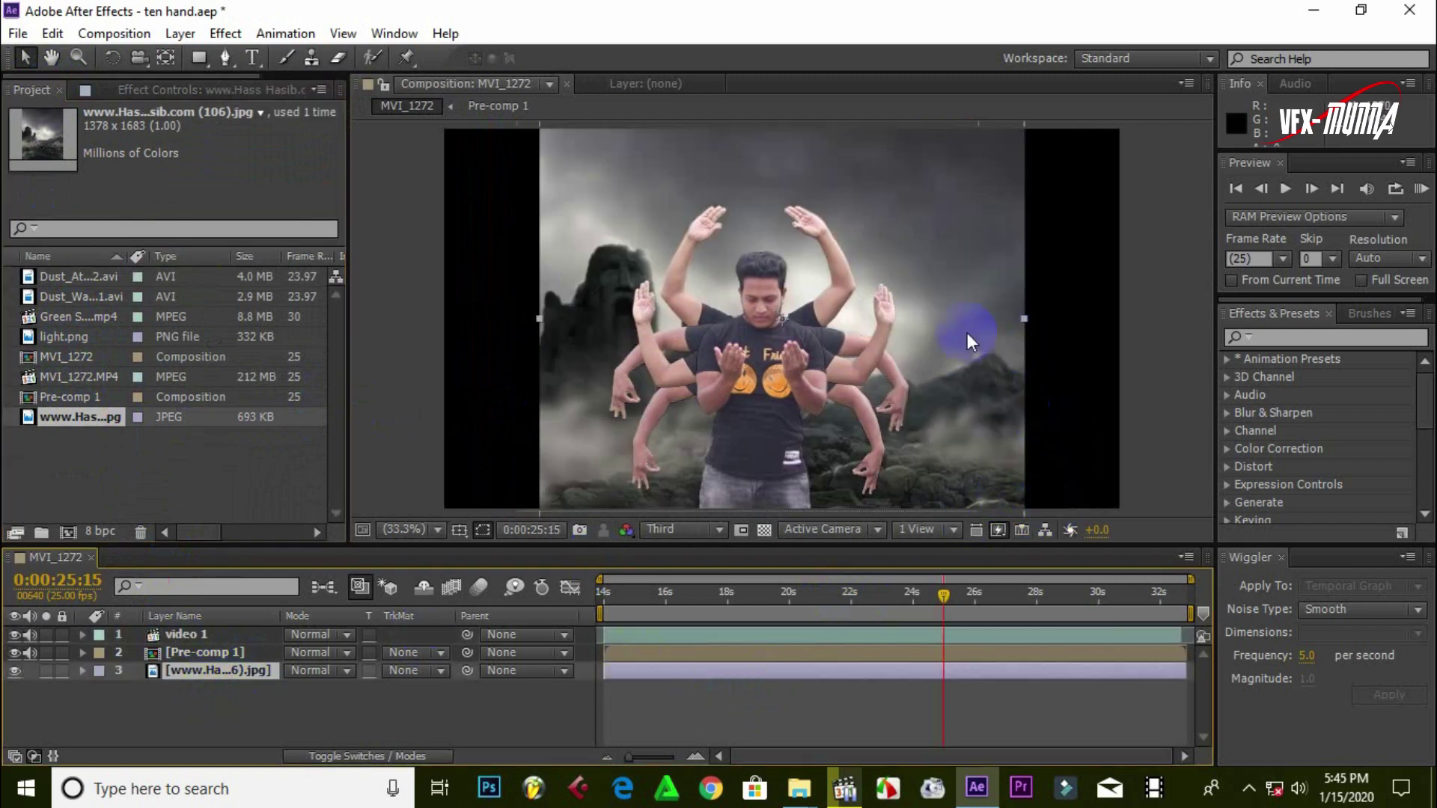
left_click(894, 322)
scroll(900, 325, "down", 2)
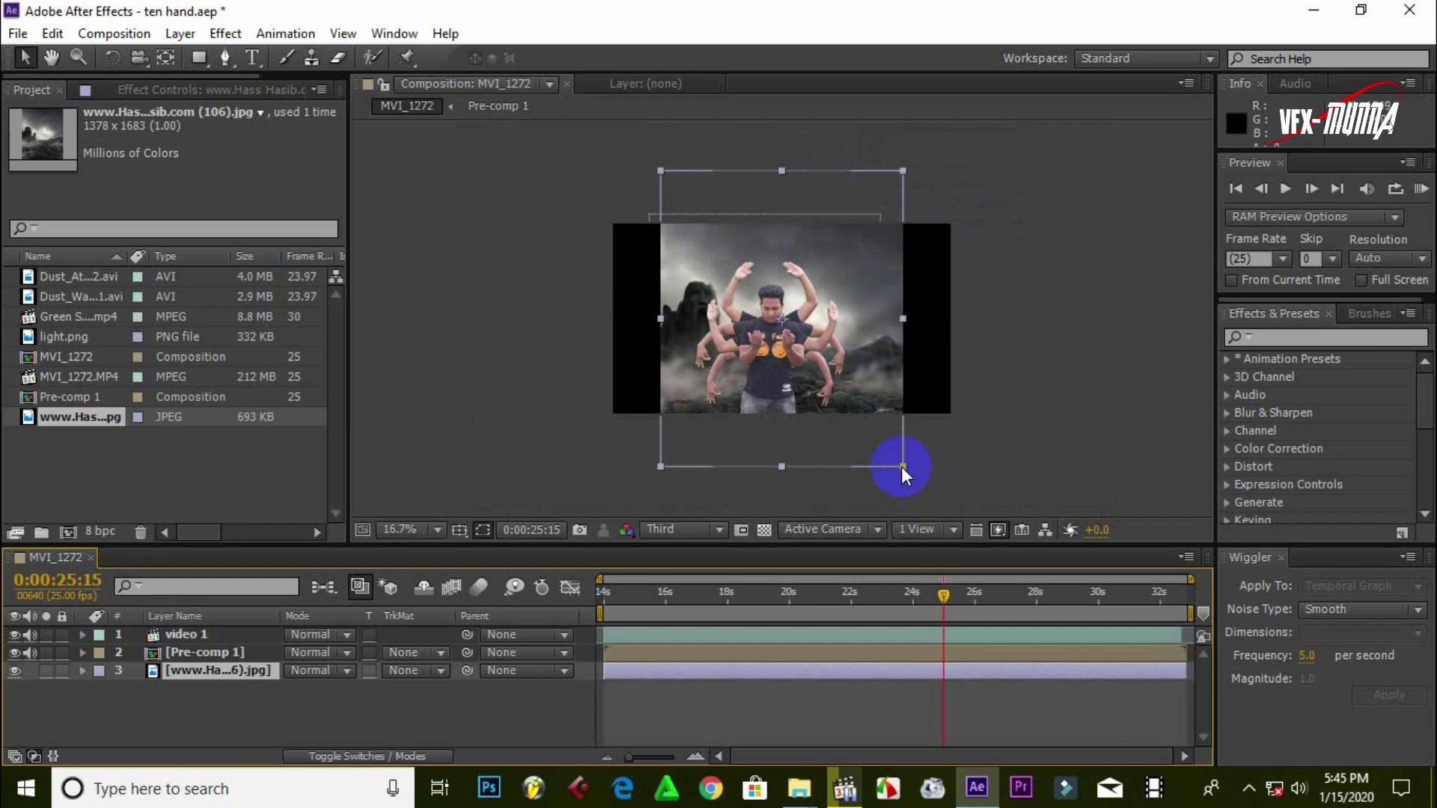
Scale the cloudy background image to cover the full composition frame and shift it slightly left
left_click_drag(916, 473, 962, 500)
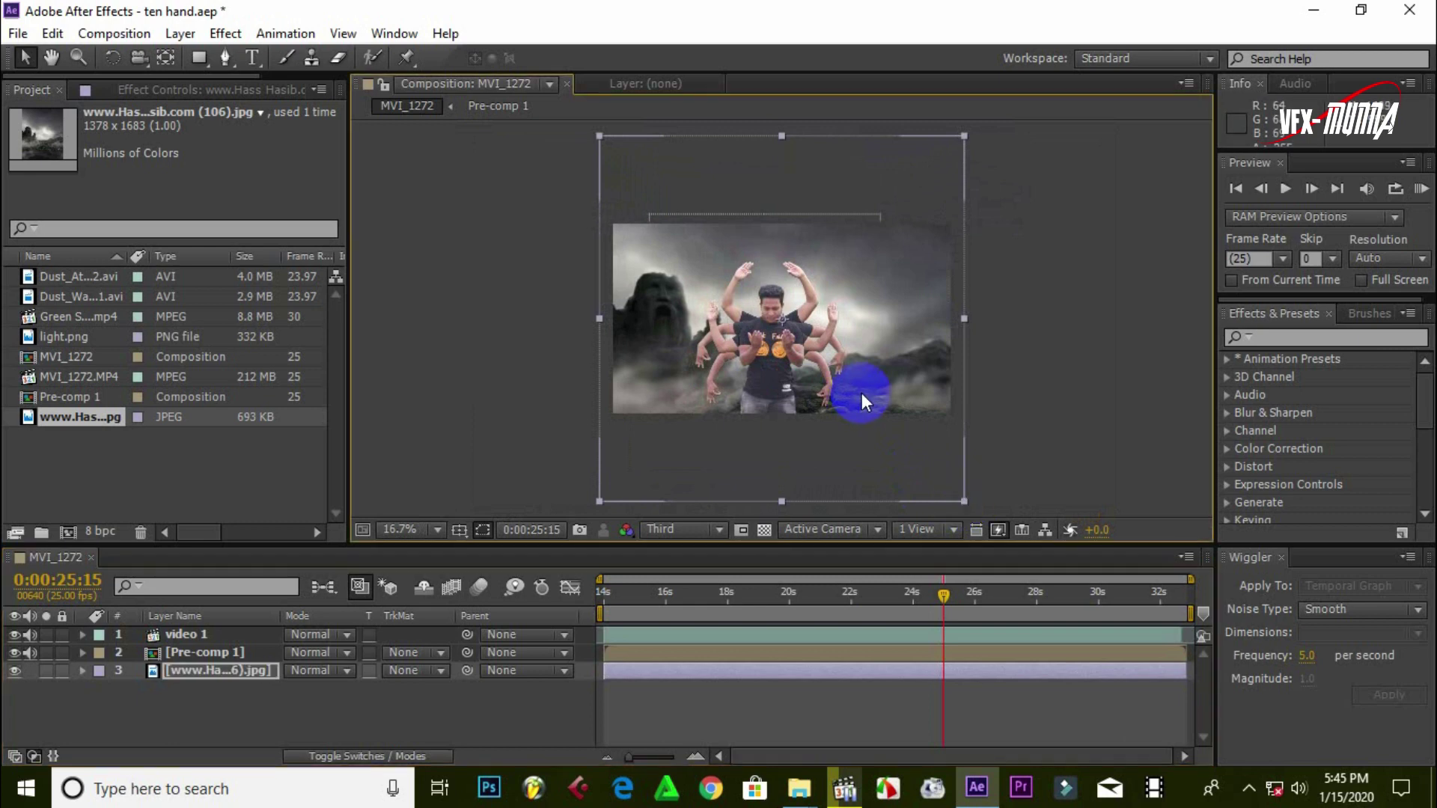
left_click_drag(877, 355, 863, 359)
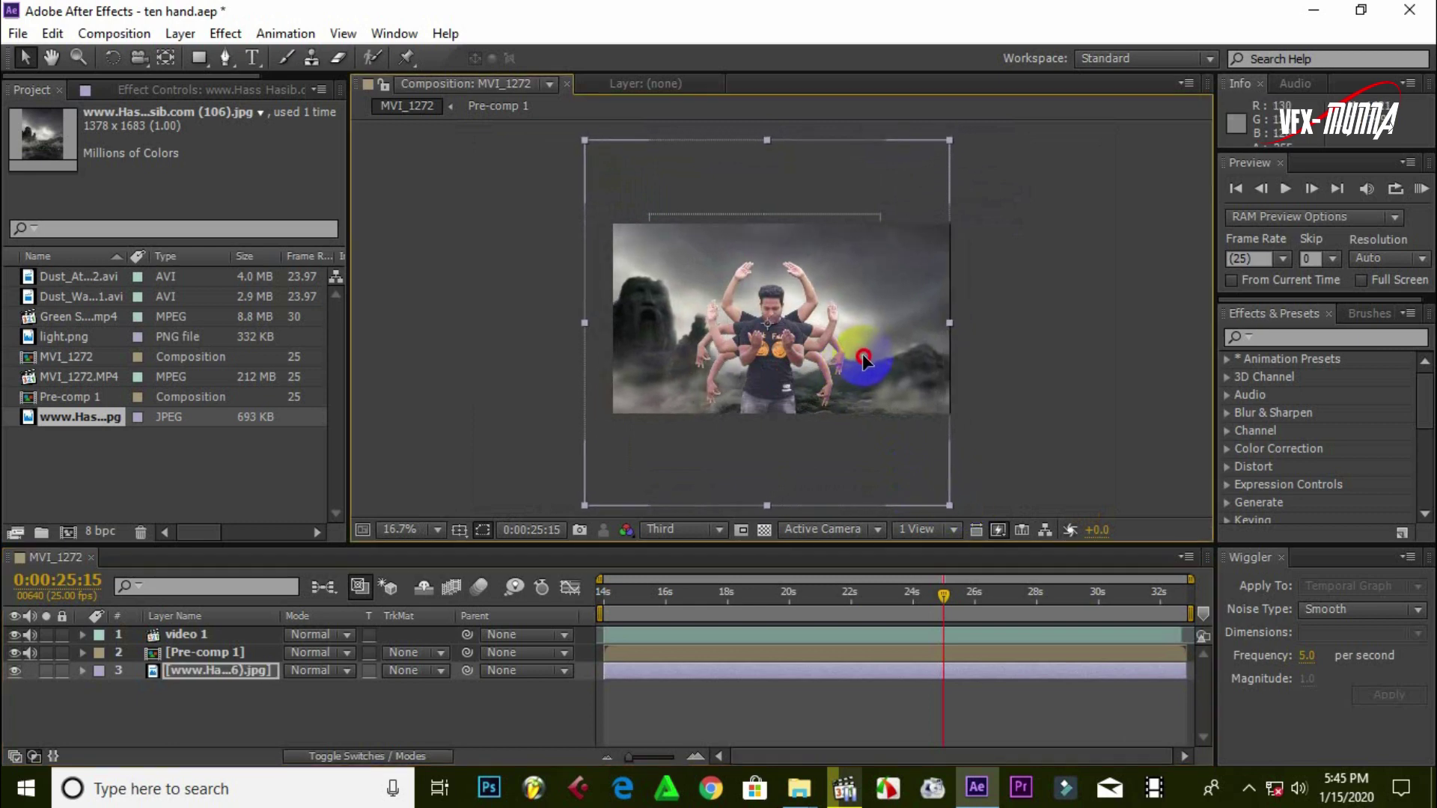
left_click(406, 533)
left_click(452, 152)
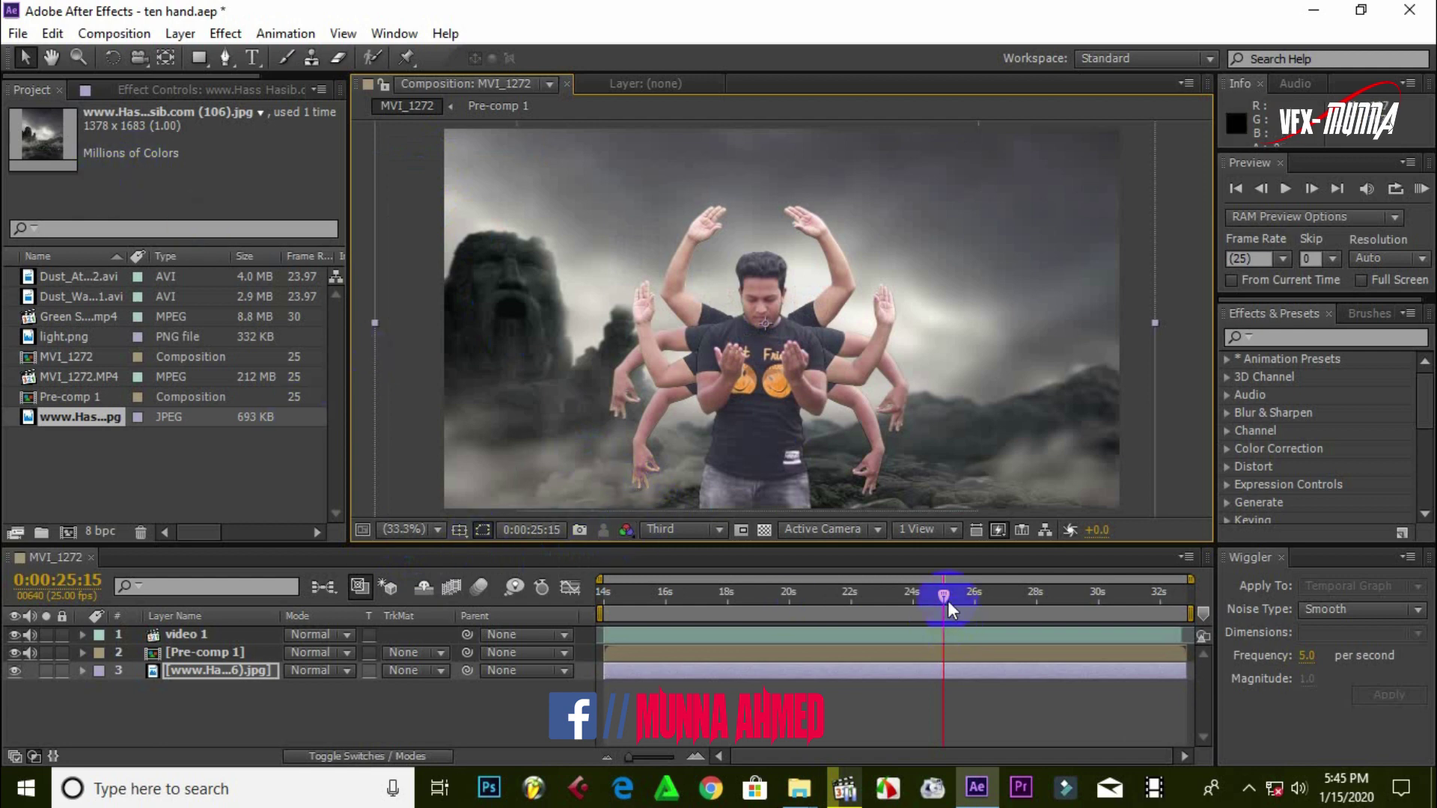
Add the green-screen tornado clip as the top layer and enlarge it to fill the frame
left_click_drag(946, 600, 591, 608)
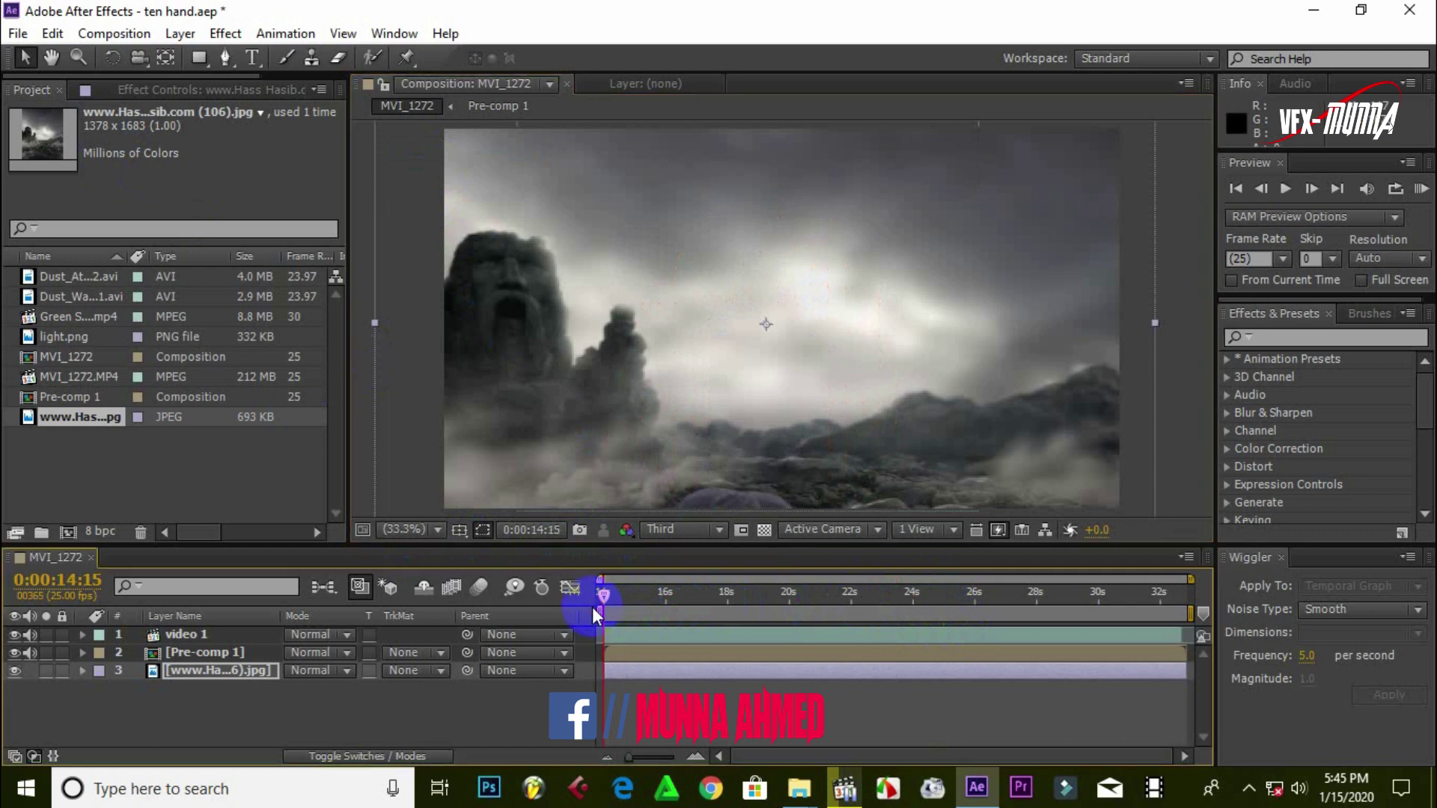
left_click(635, 640)
left_click(65, 321)
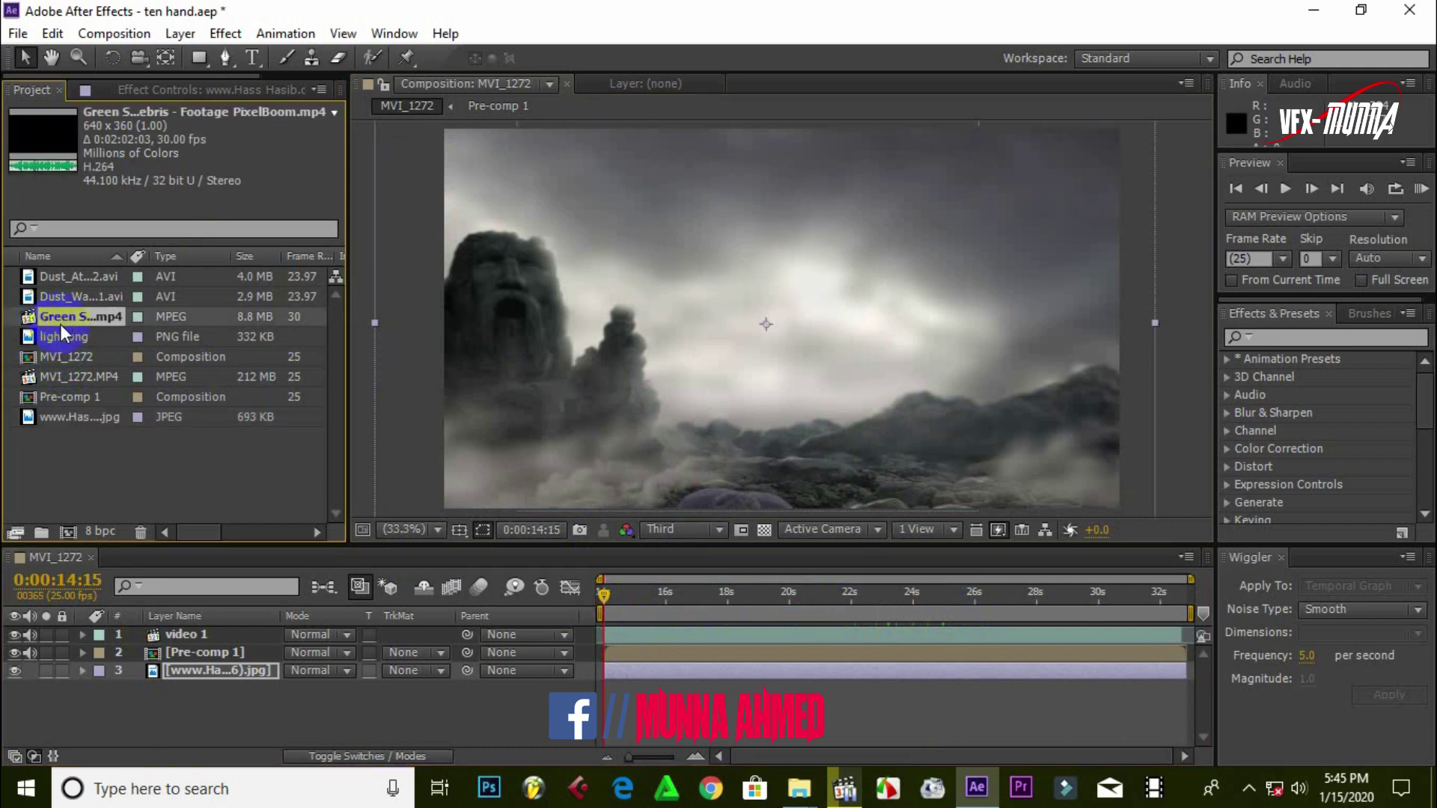
left_click_drag(64, 316, 168, 631)
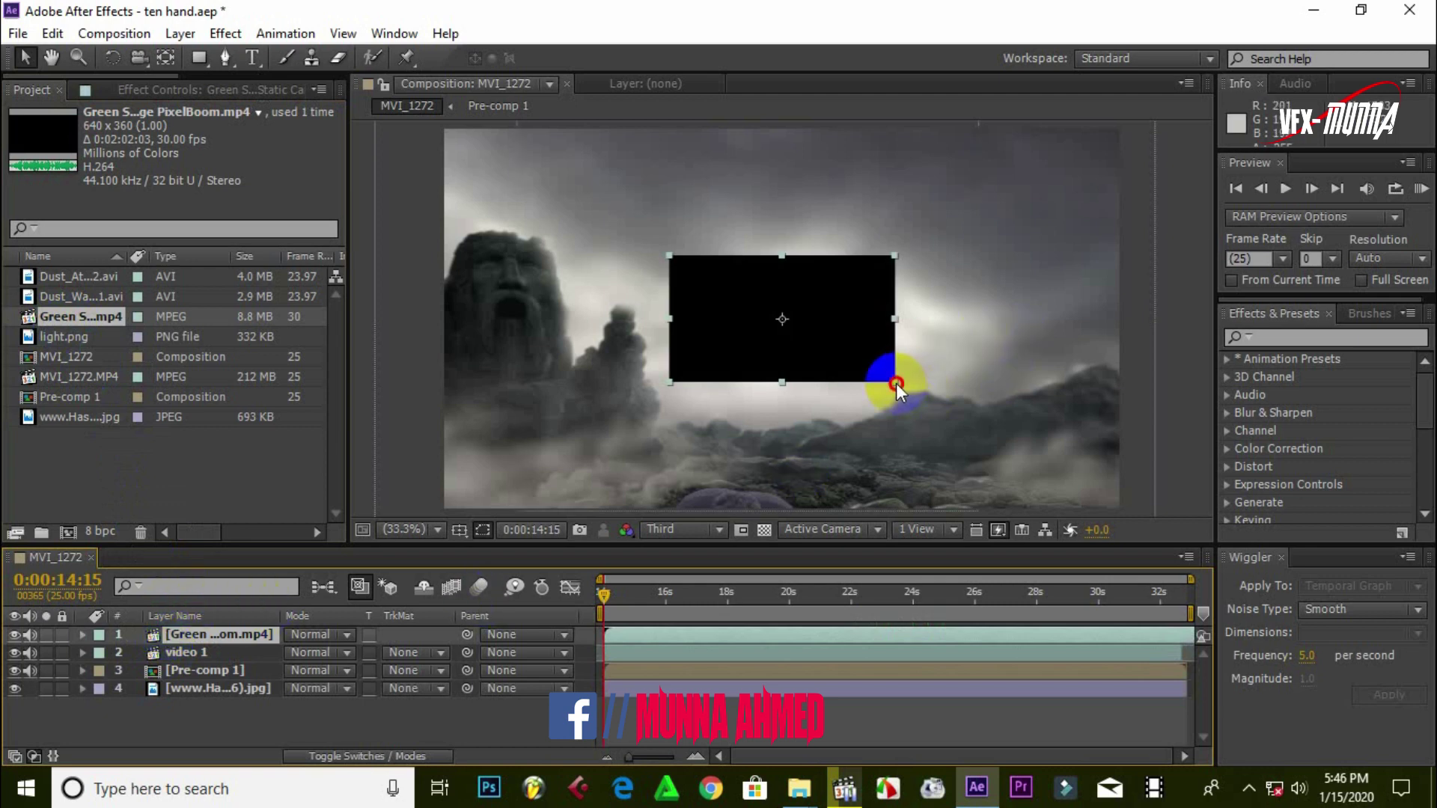
left_click_drag(896, 384, 1121, 510)
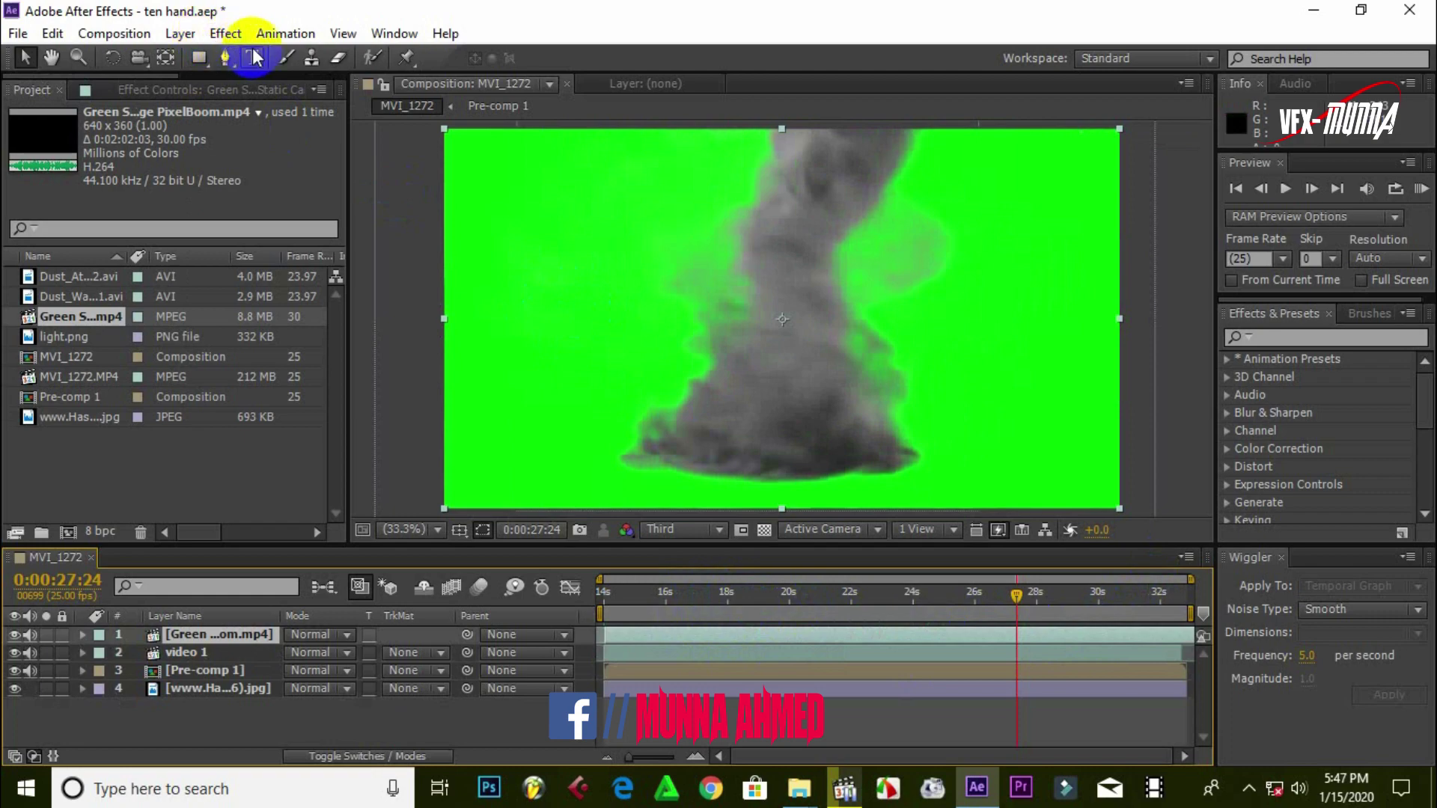
Apply Keylight (1.2) to the tornado layer, sample its green backdrop as Screen Colour, and set Screen Gain to 101
left_click(225, 34)
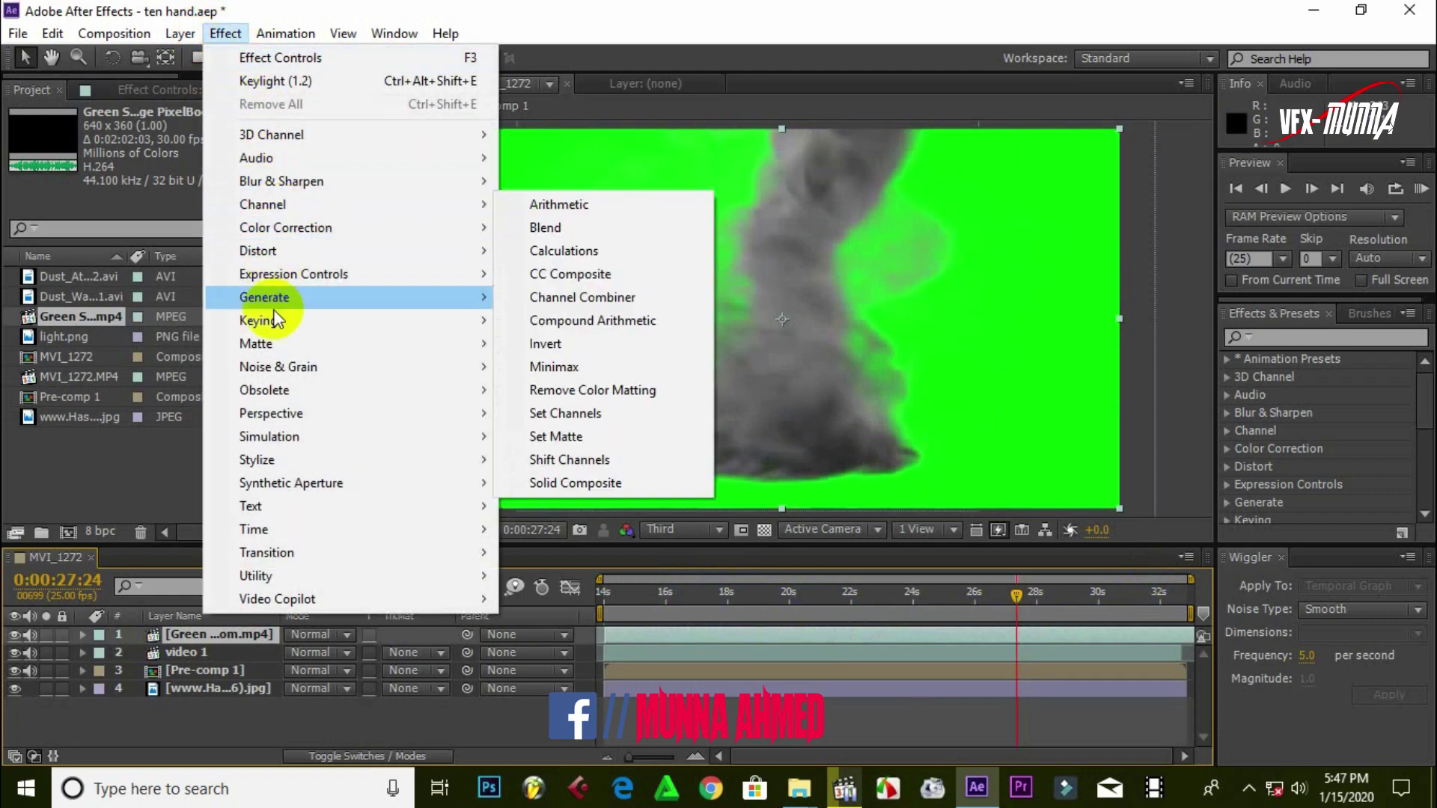
mouse_move(282, 321)
left_click(571, 483)
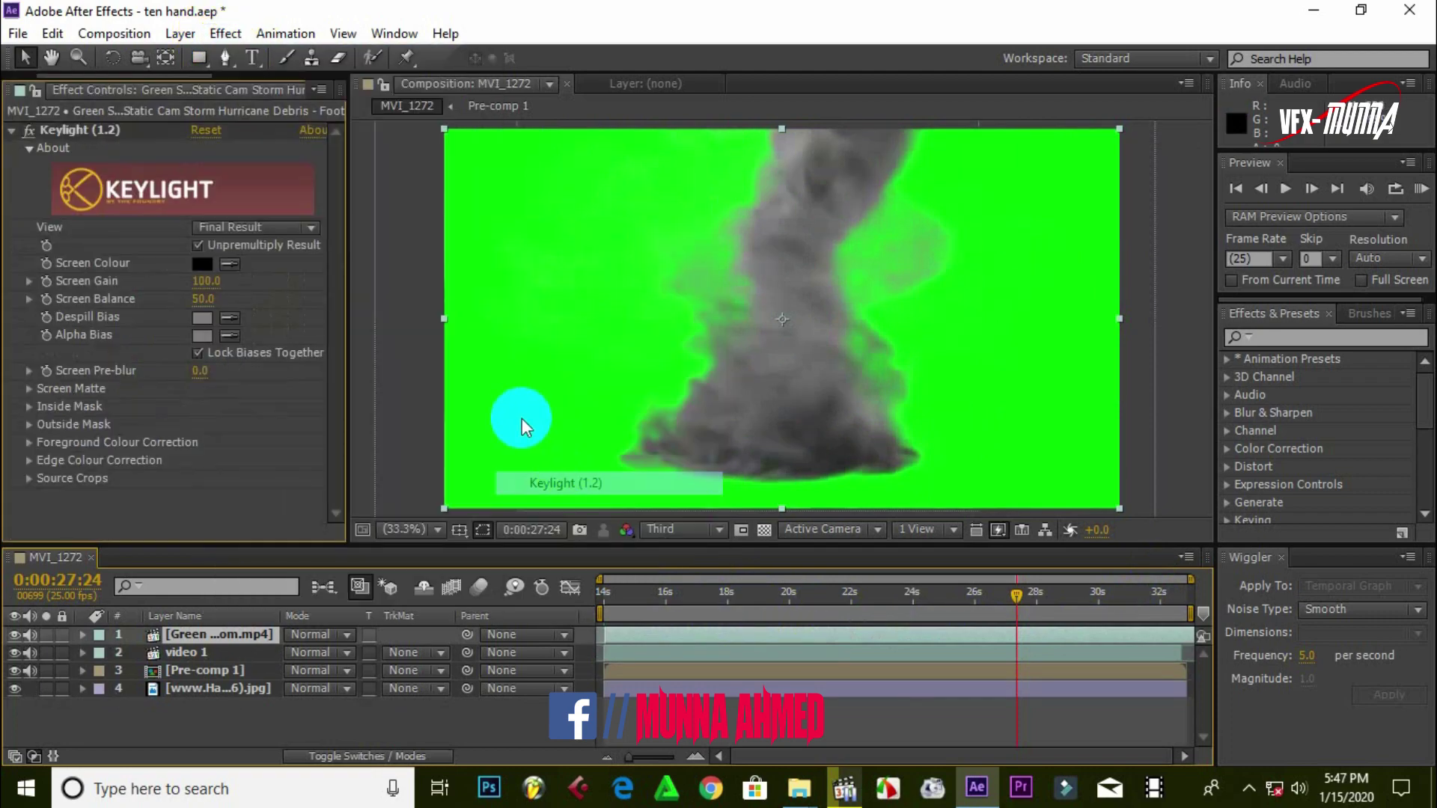
left_click(231, 265)
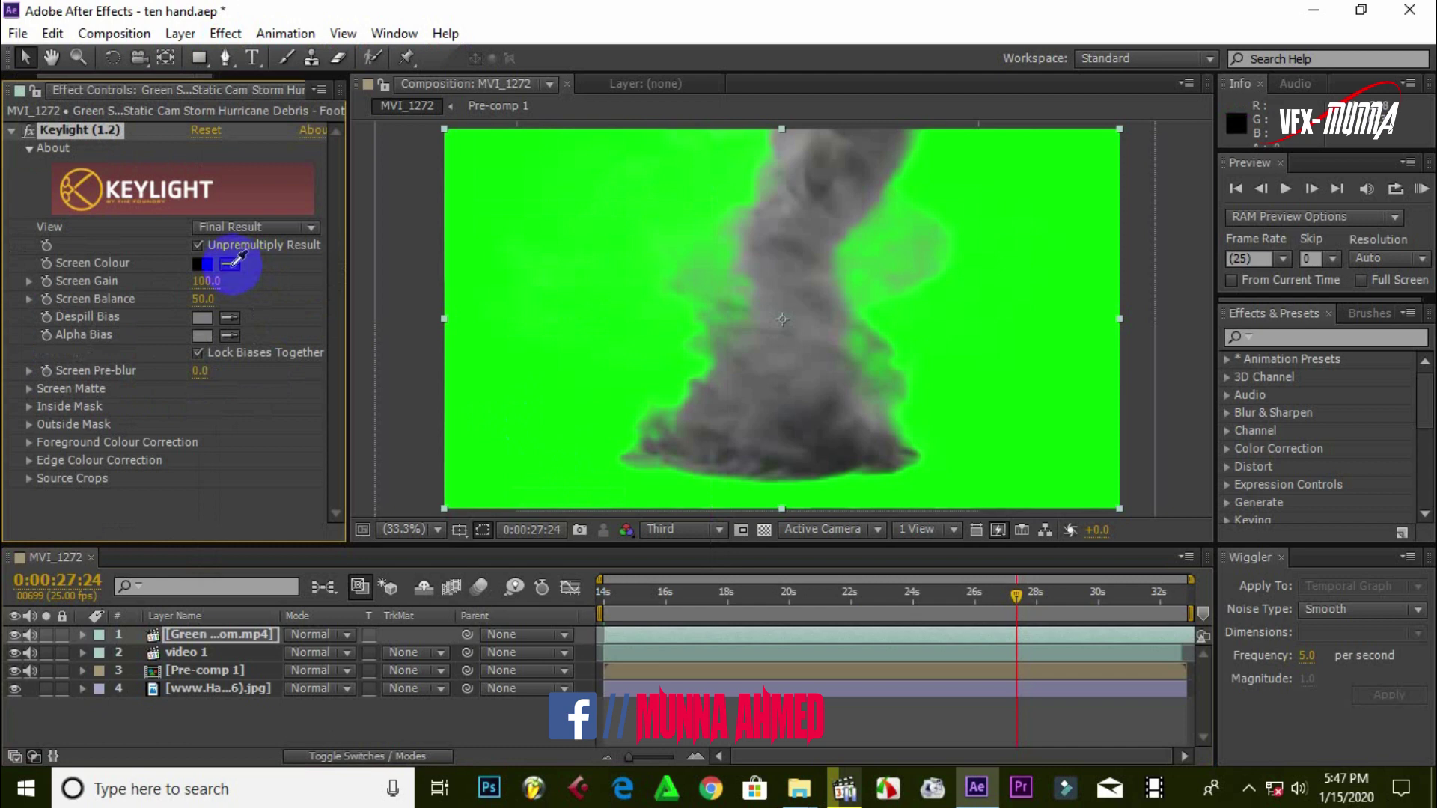
left_click(560, 277)
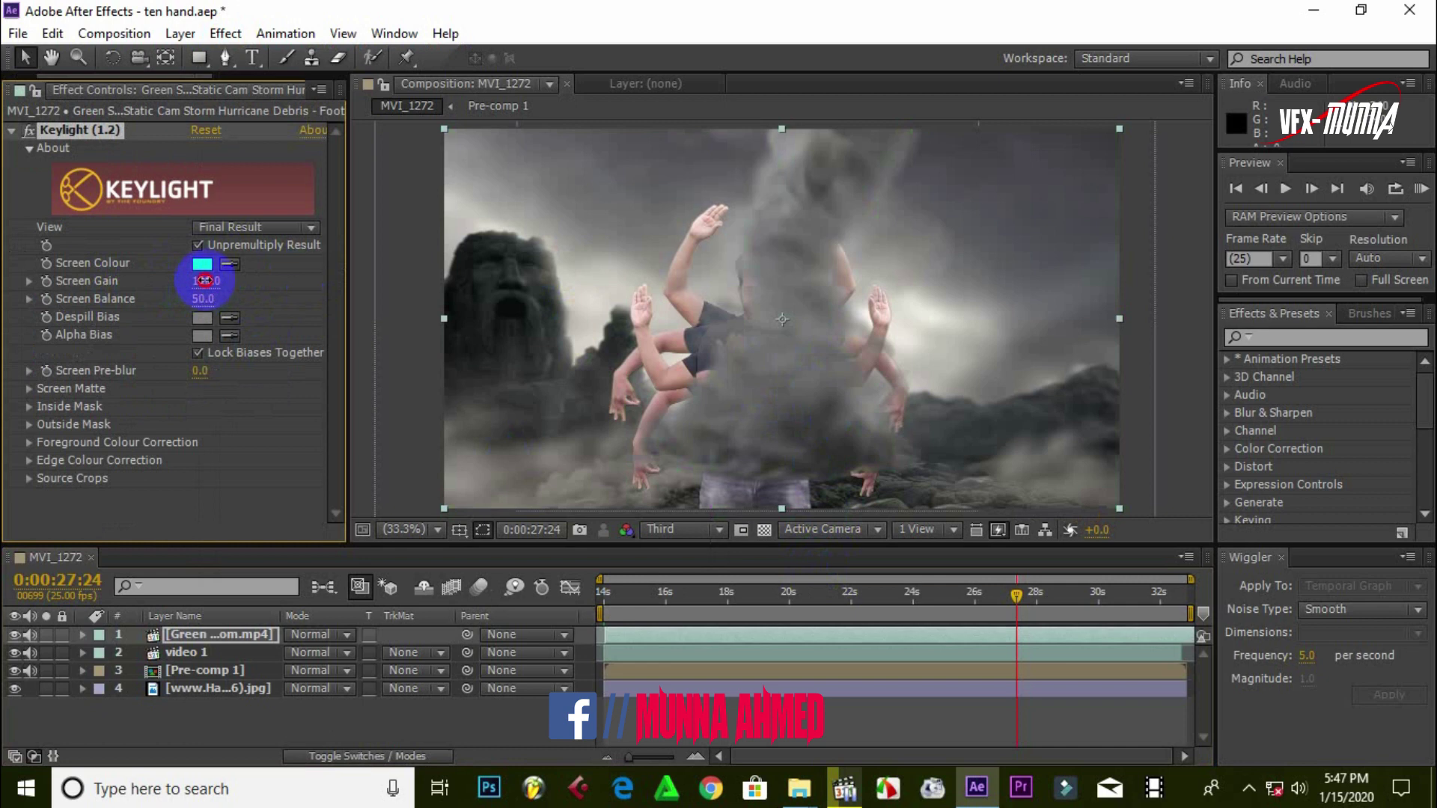
left_click_drag(202, 282, 207, 280)
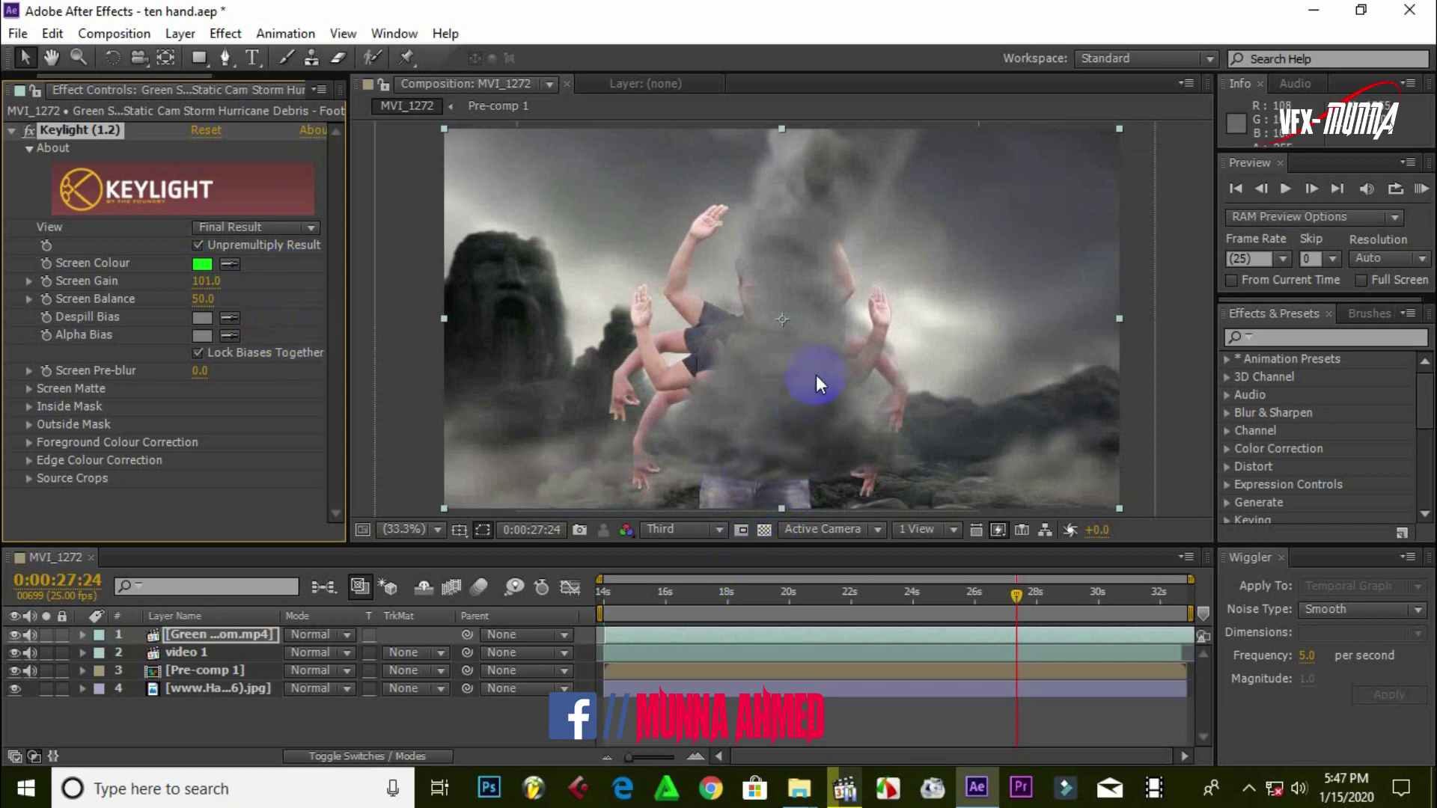
Move the keyed tornado down and slightly left so its base covers the man's lower body
left_click(739, 631)
left_click_drag(780, 450, 788, 400)
left_click(626, 640)
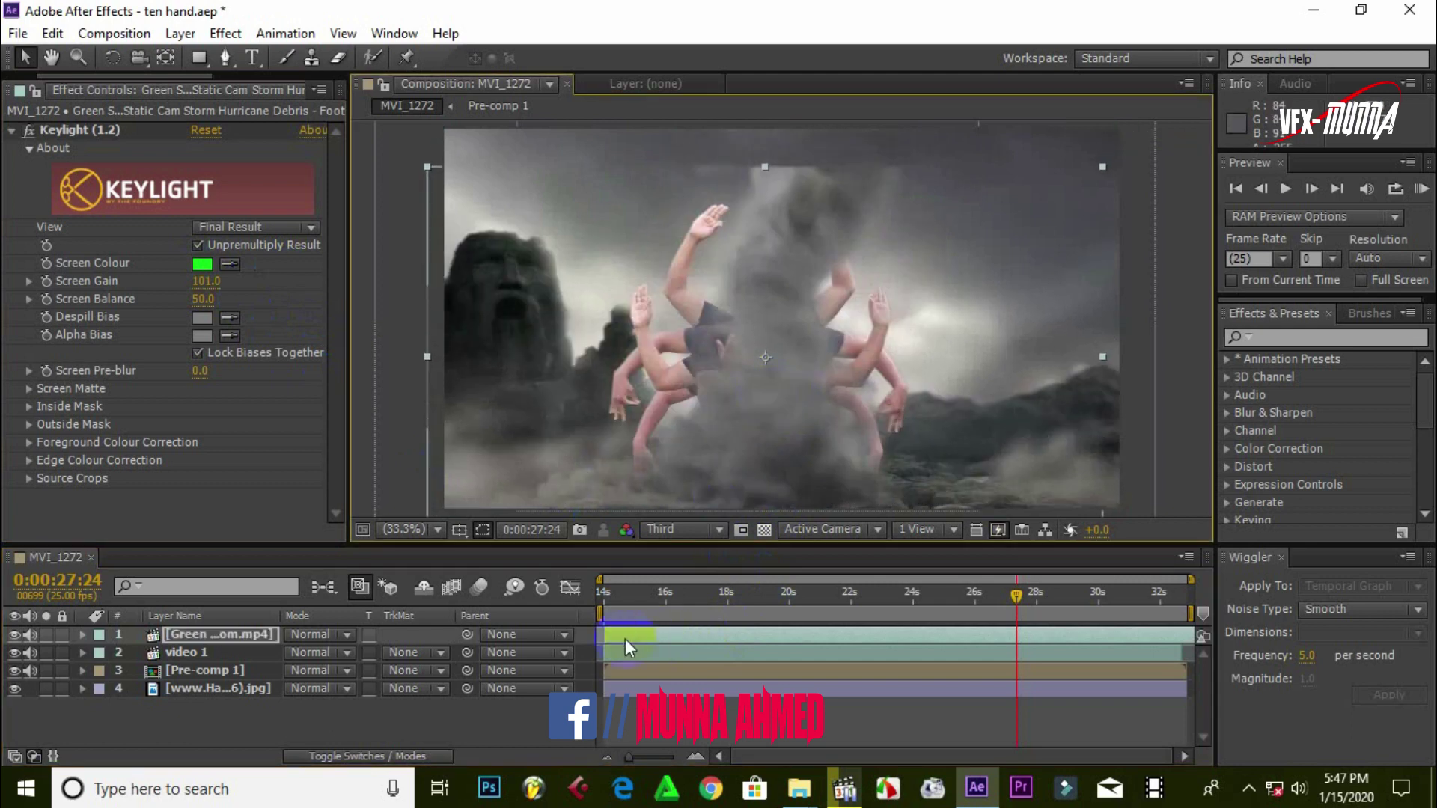
Shift the video 1 and Pre-comp 1 layers together so they start slightly over one second after the tornado clip
left_click_drag(615, 599, 603, 600)
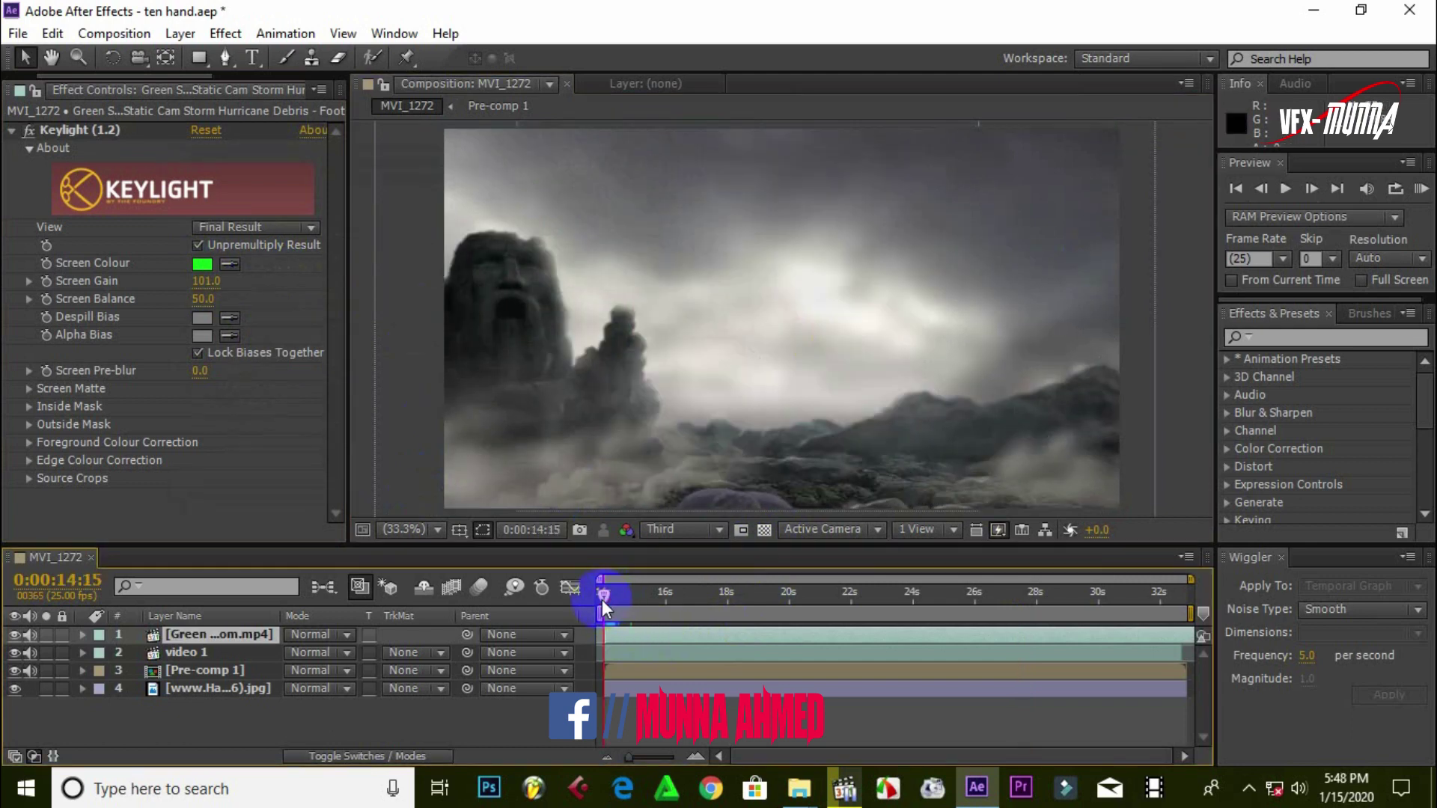
left_click(623, 658)
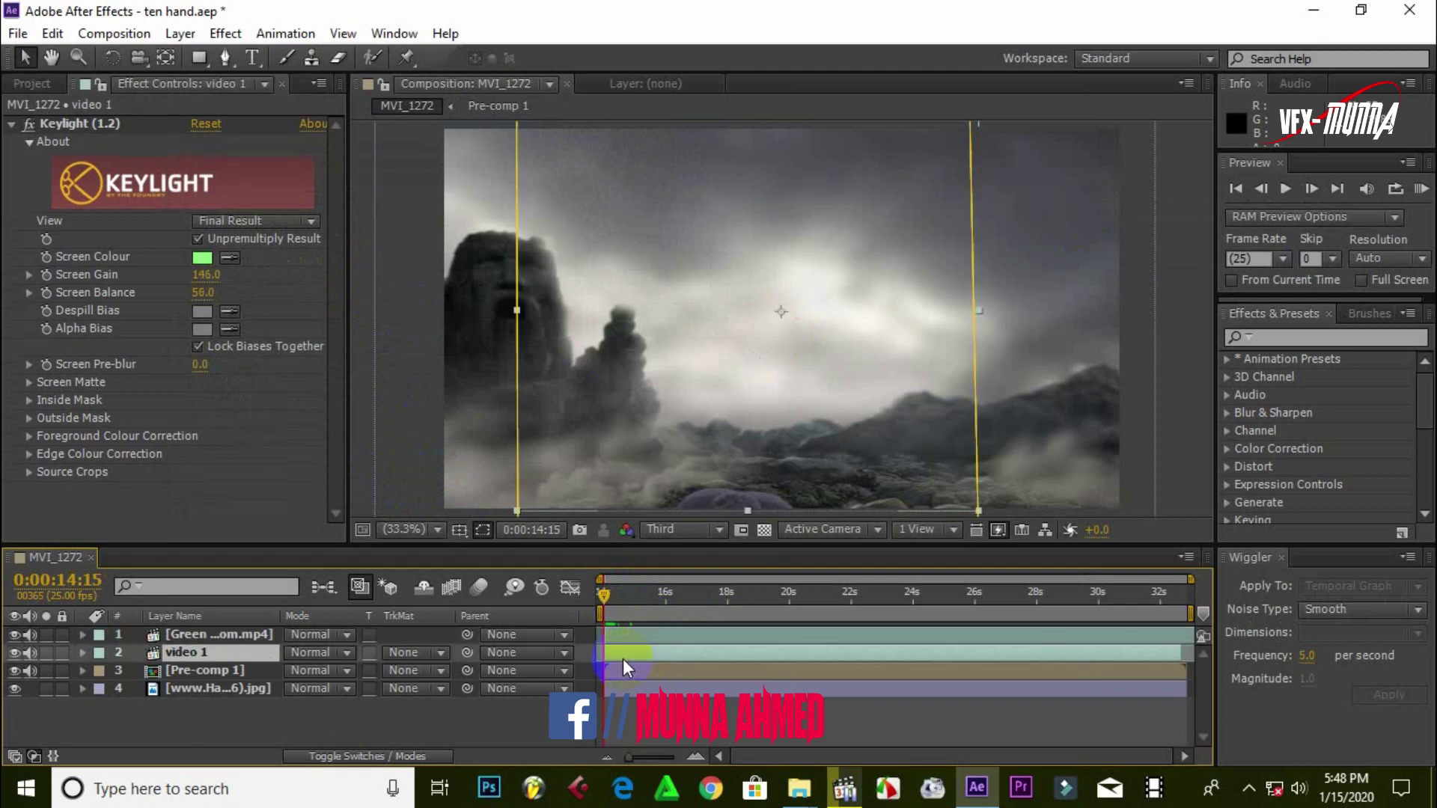
left_click(627, 672)
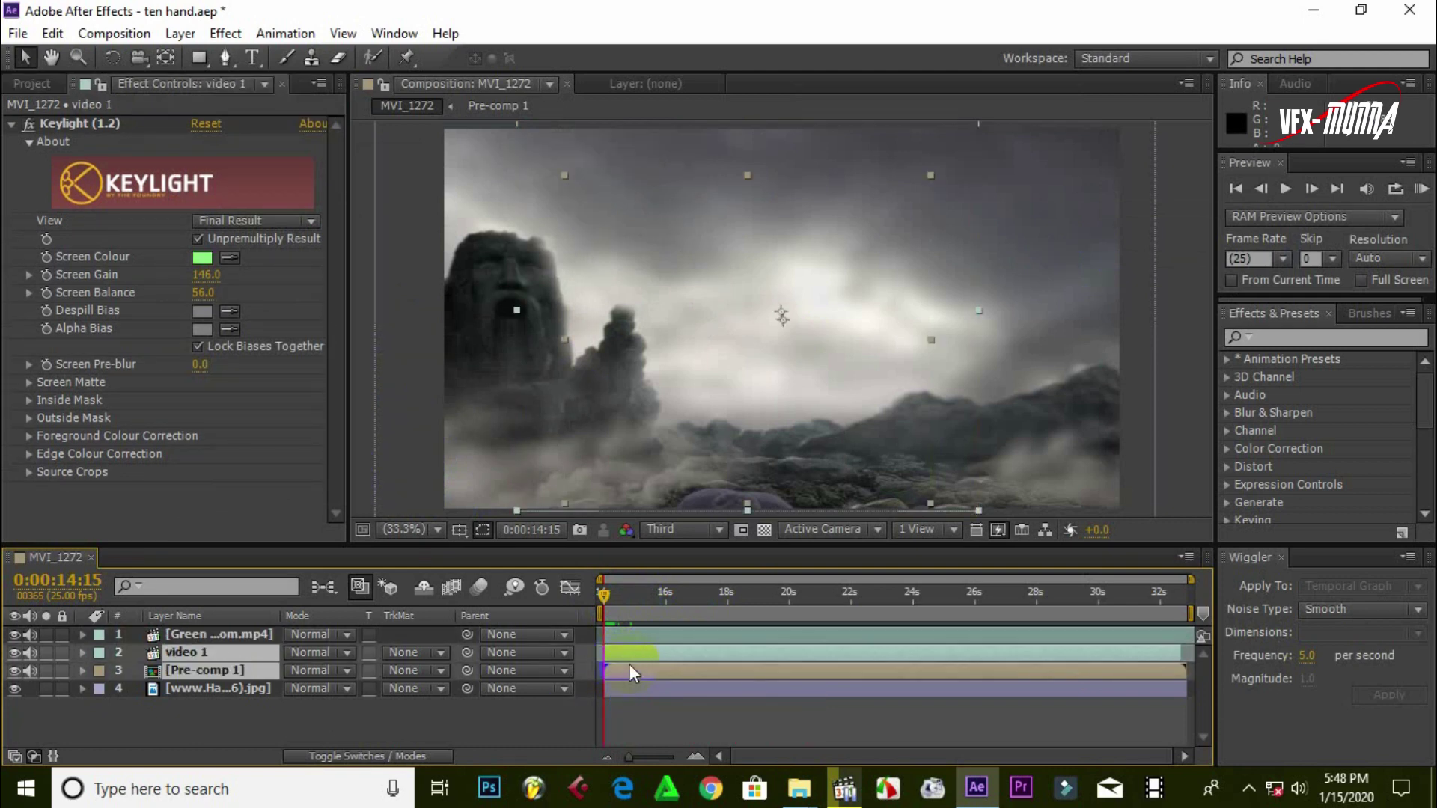
left_click_drag(634, 656, 702, 660)
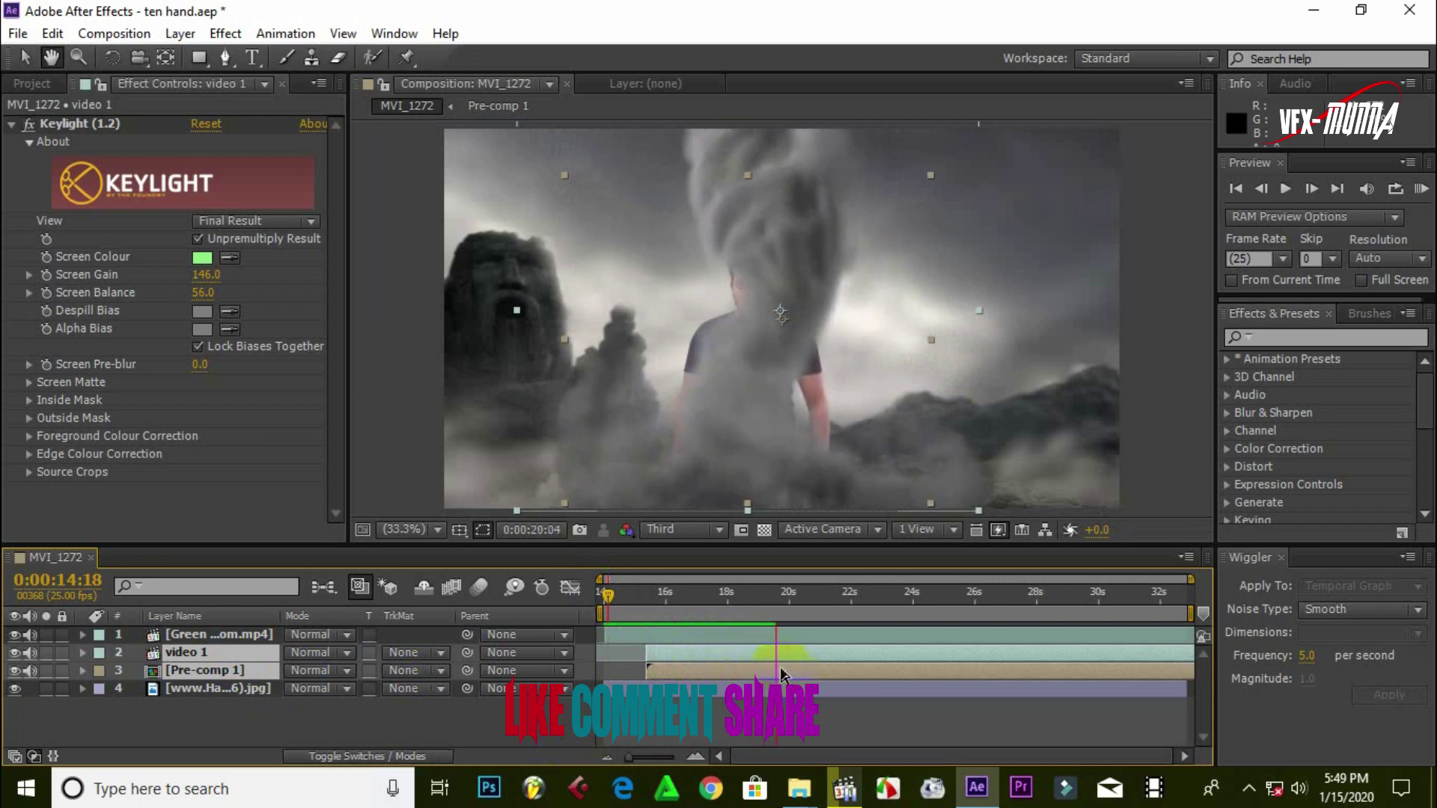
Split the tornado layer at 0:00:20:14 and delete the part after the cut
key("space")
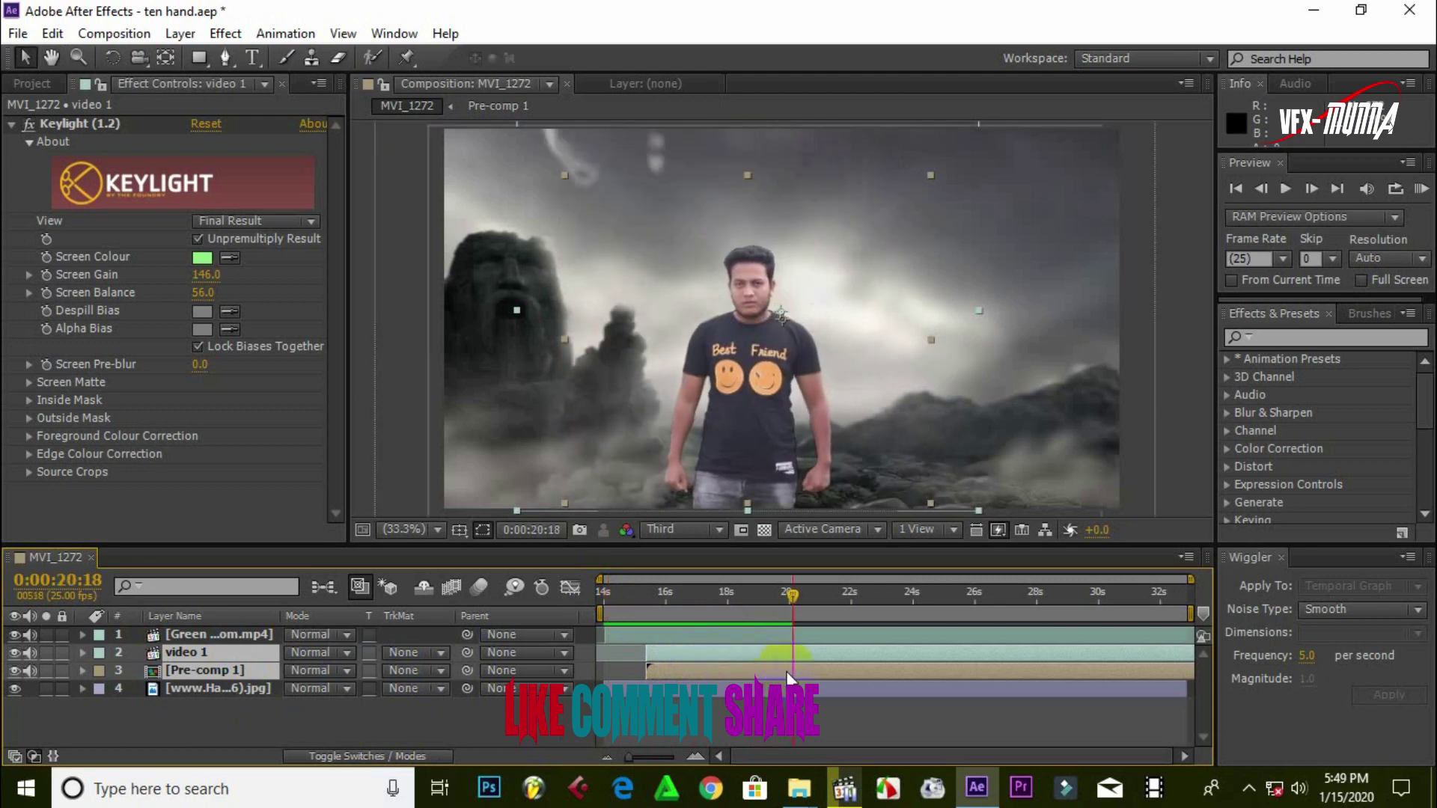
left_click(757, 595)
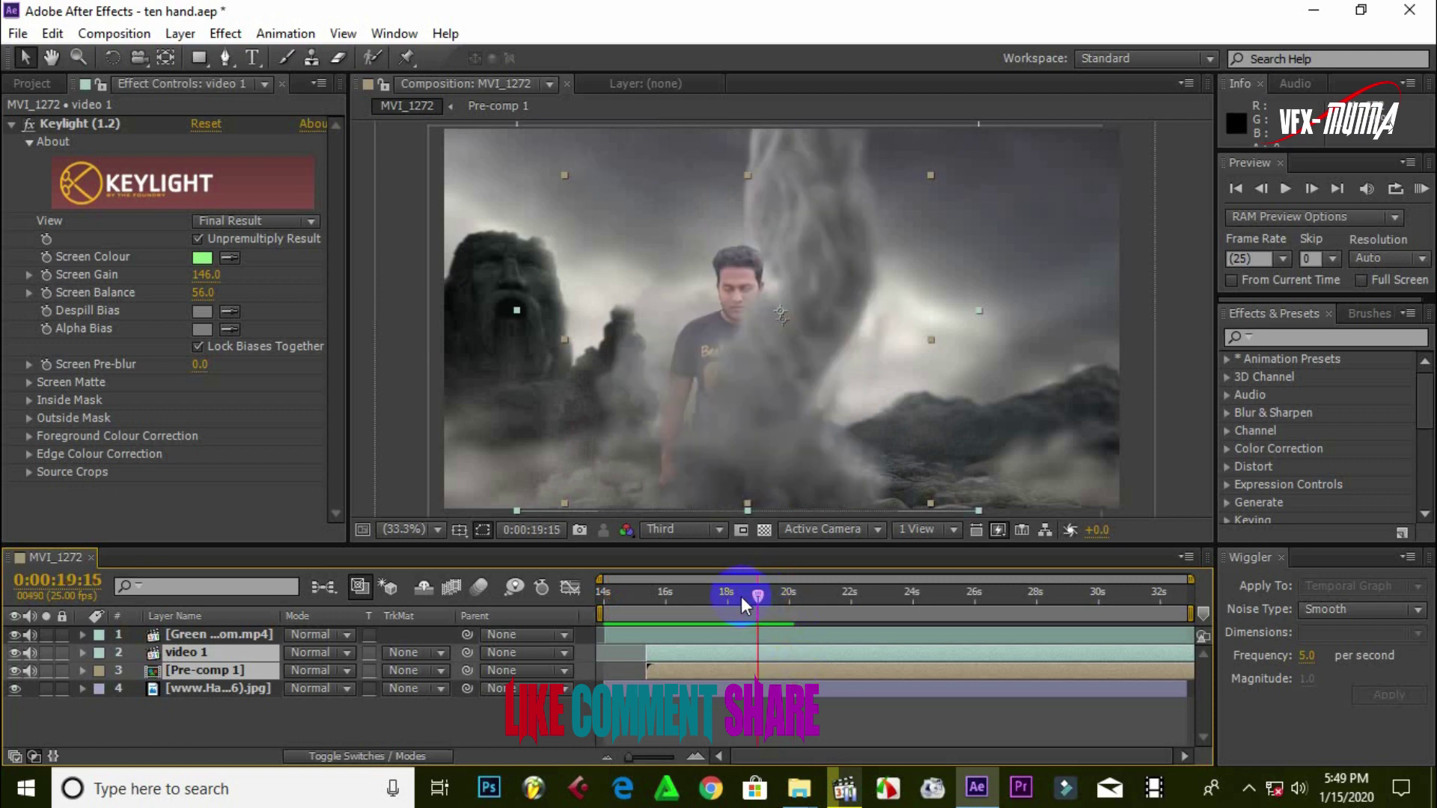
left_click(741, 595)
key("space")
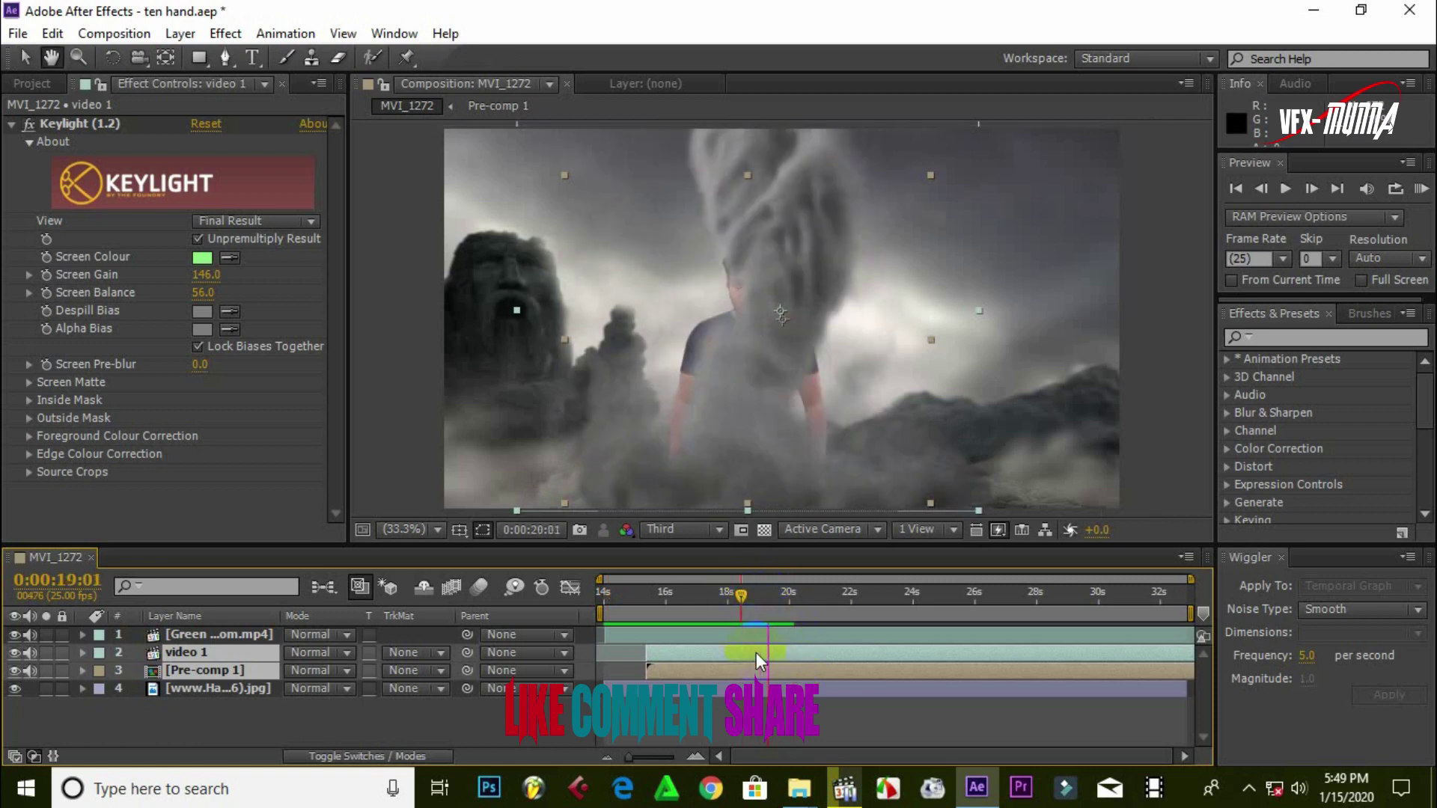
key("space")
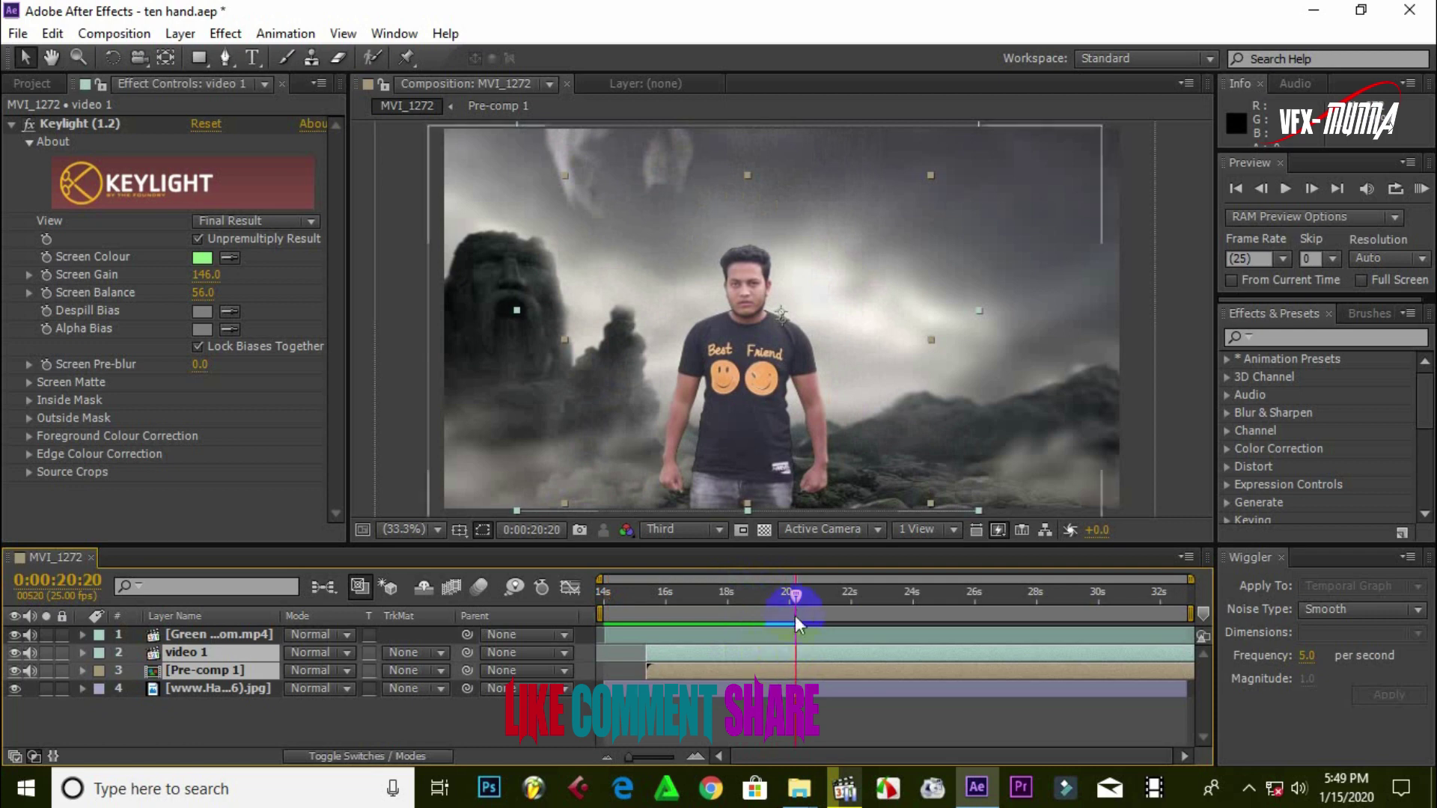
left_click(789, 600)
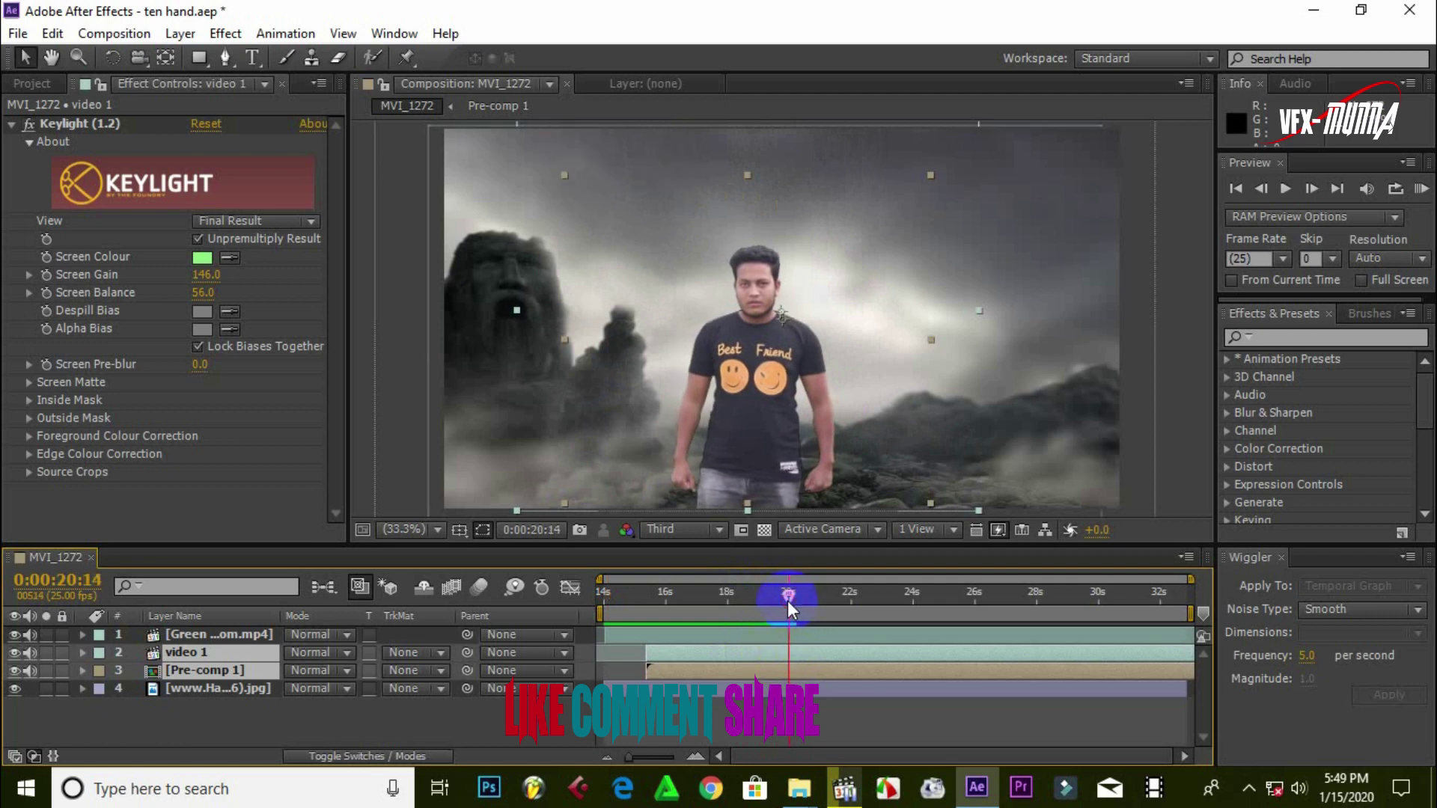
left_click(803, 635)
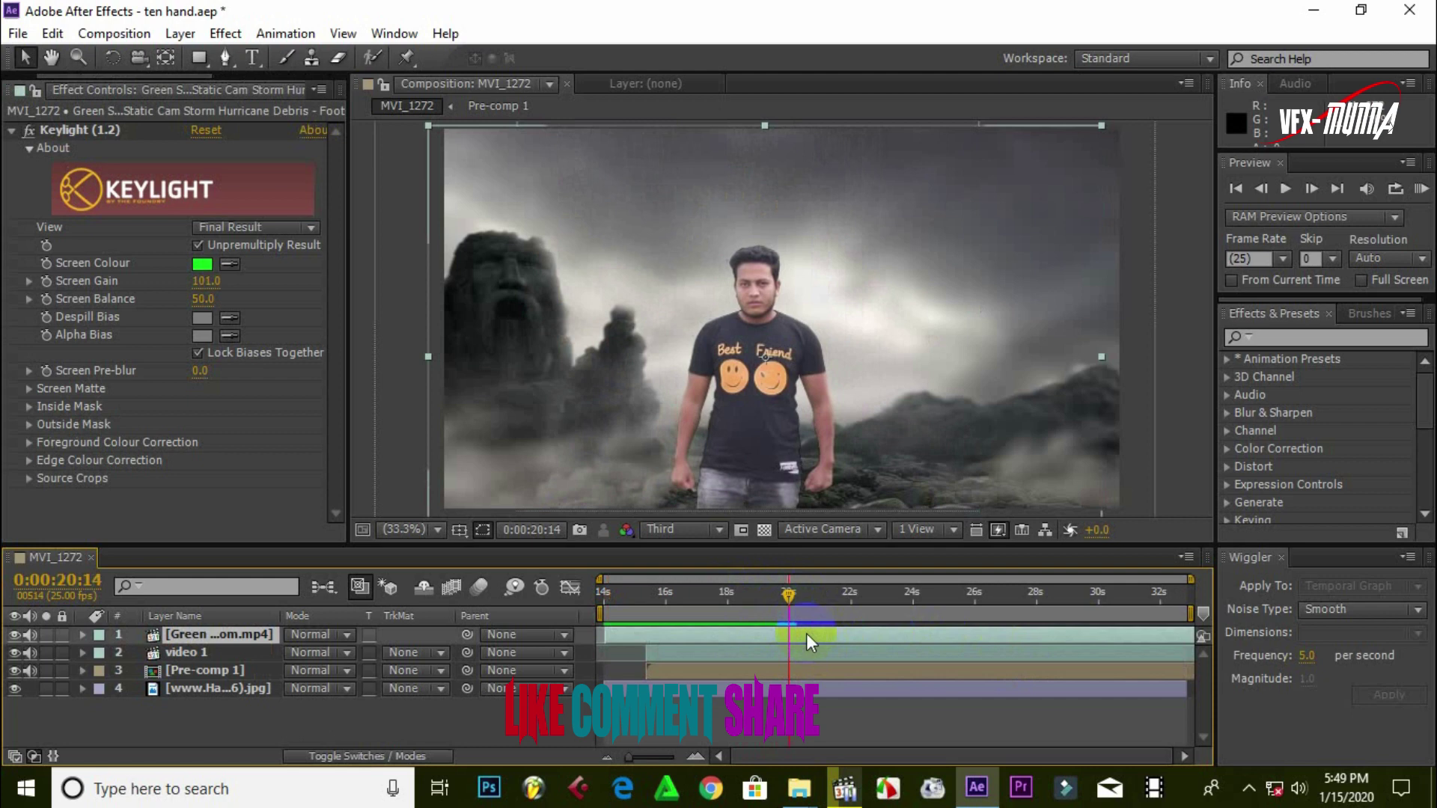
key("ctrl+shift+d")
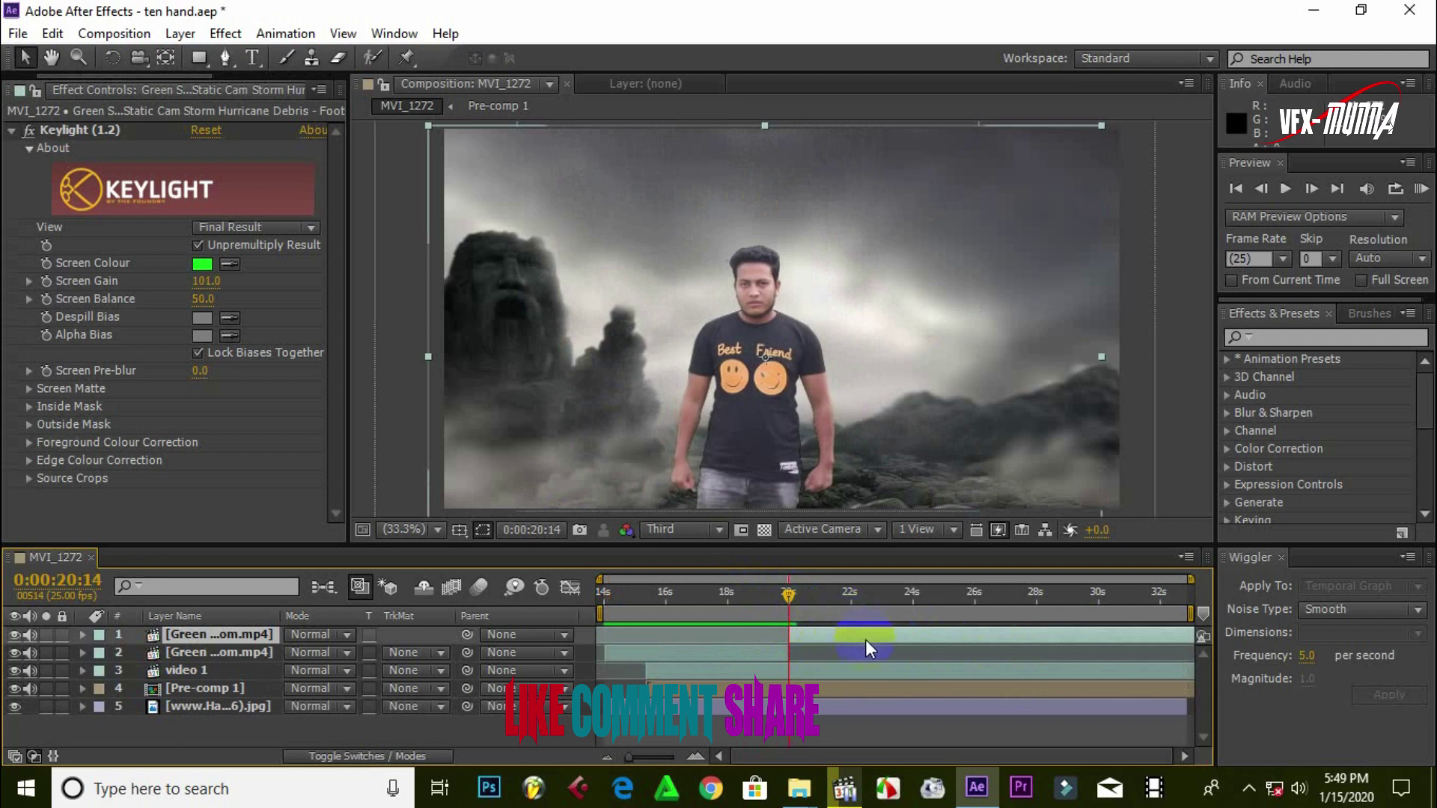
key("Delete")
Add a 100% Opacity keyframe to the tornado layer at 0:00:19:24
left_click_drag(791, 594, 769, 592)
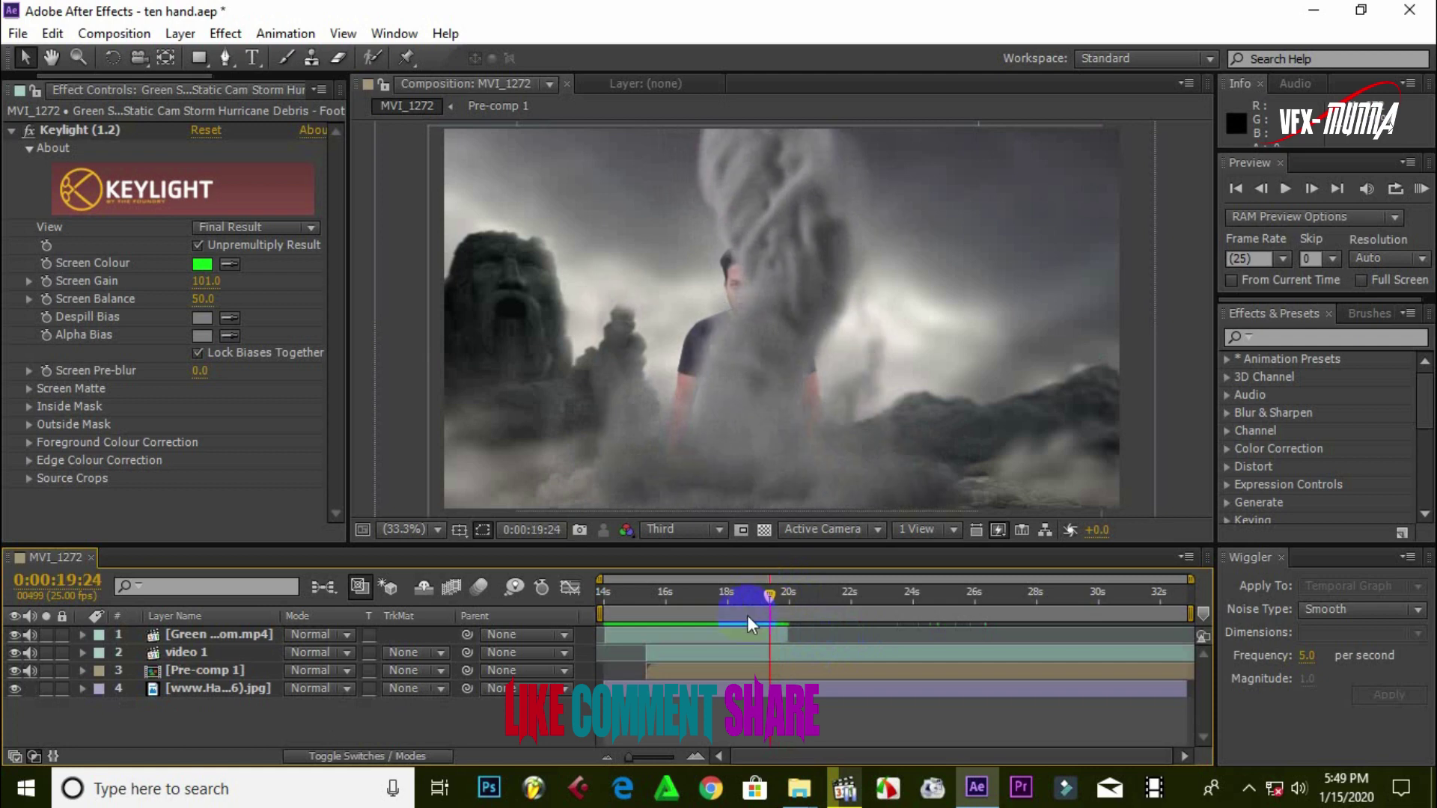
left_click(745, 631)
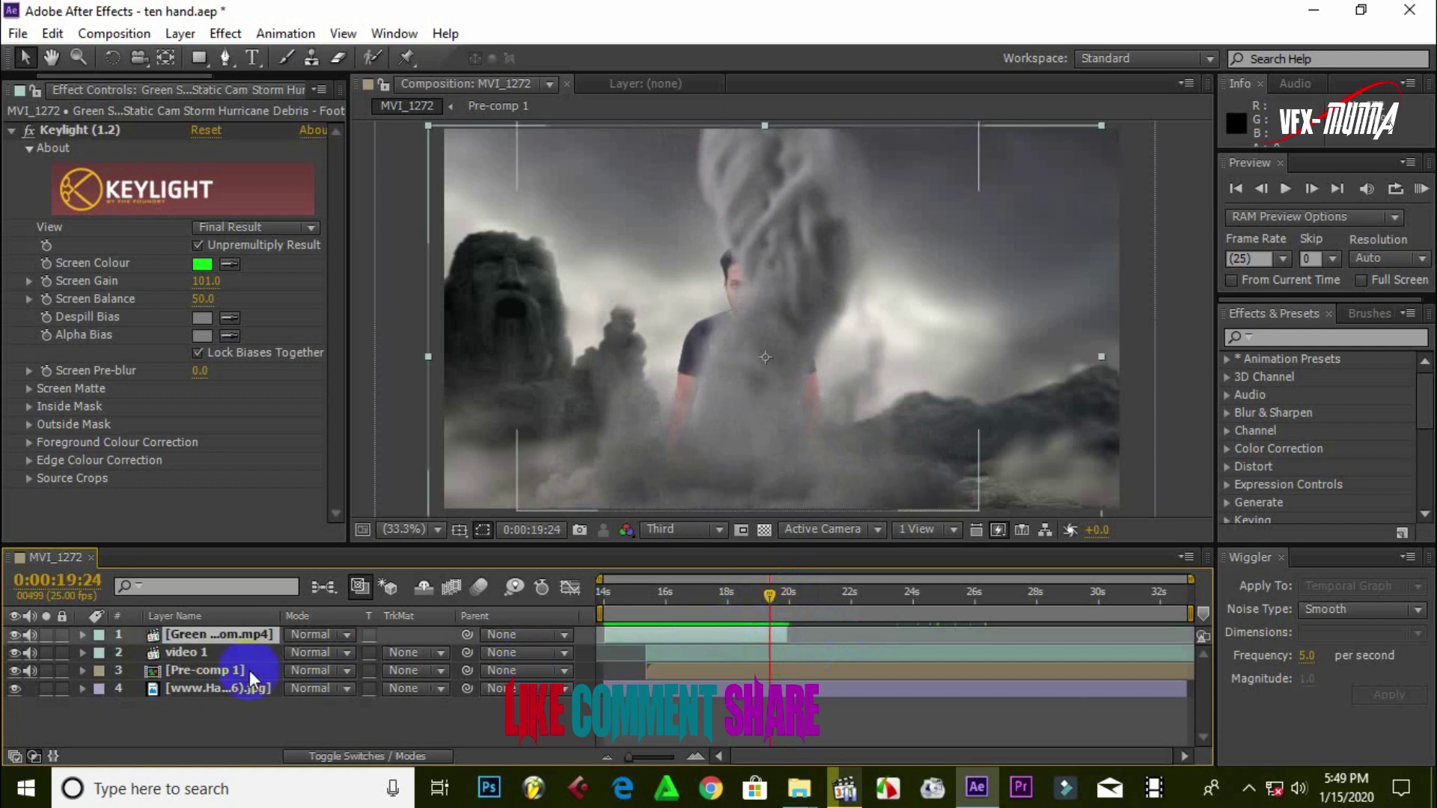
left_click(83, 635)
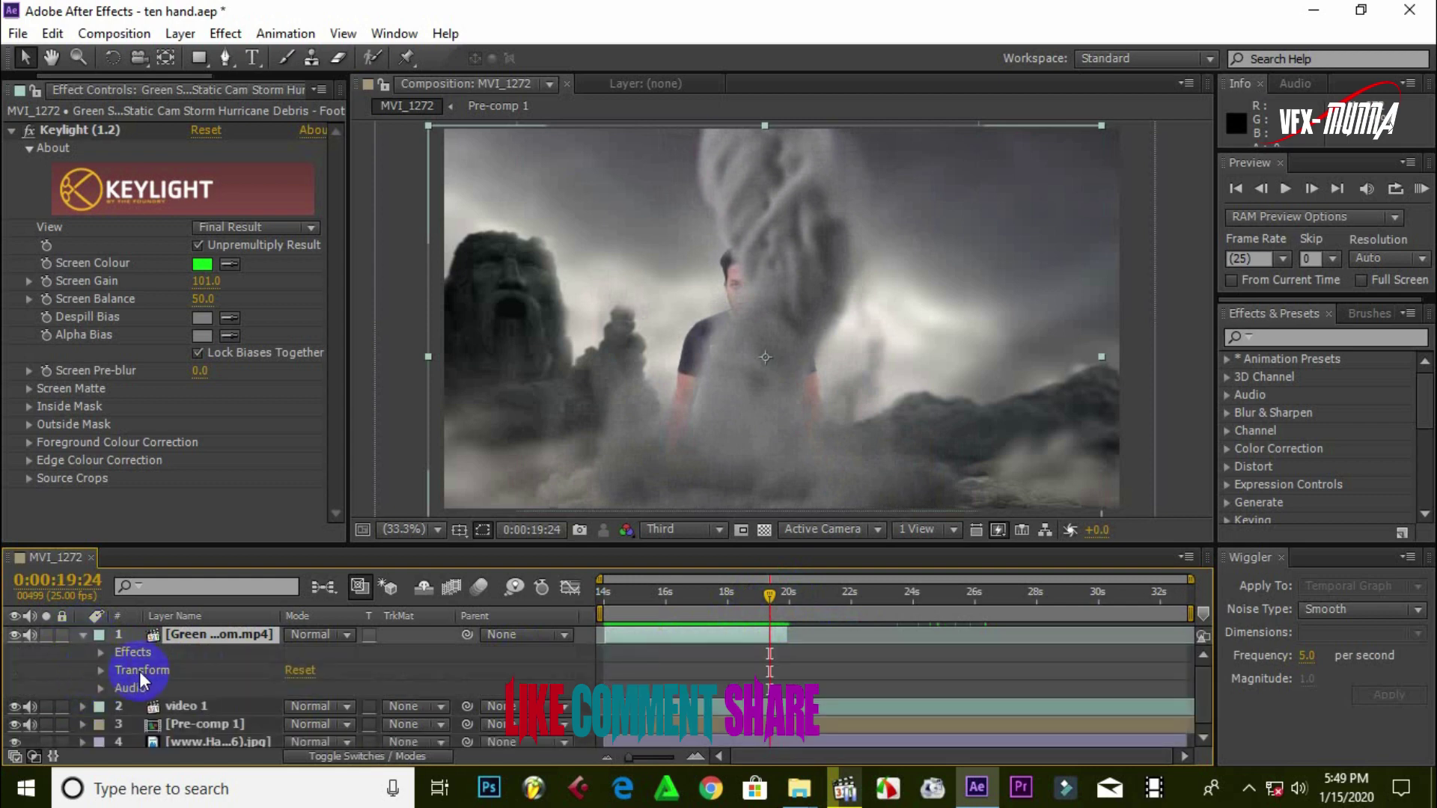
left_click(101, 671)
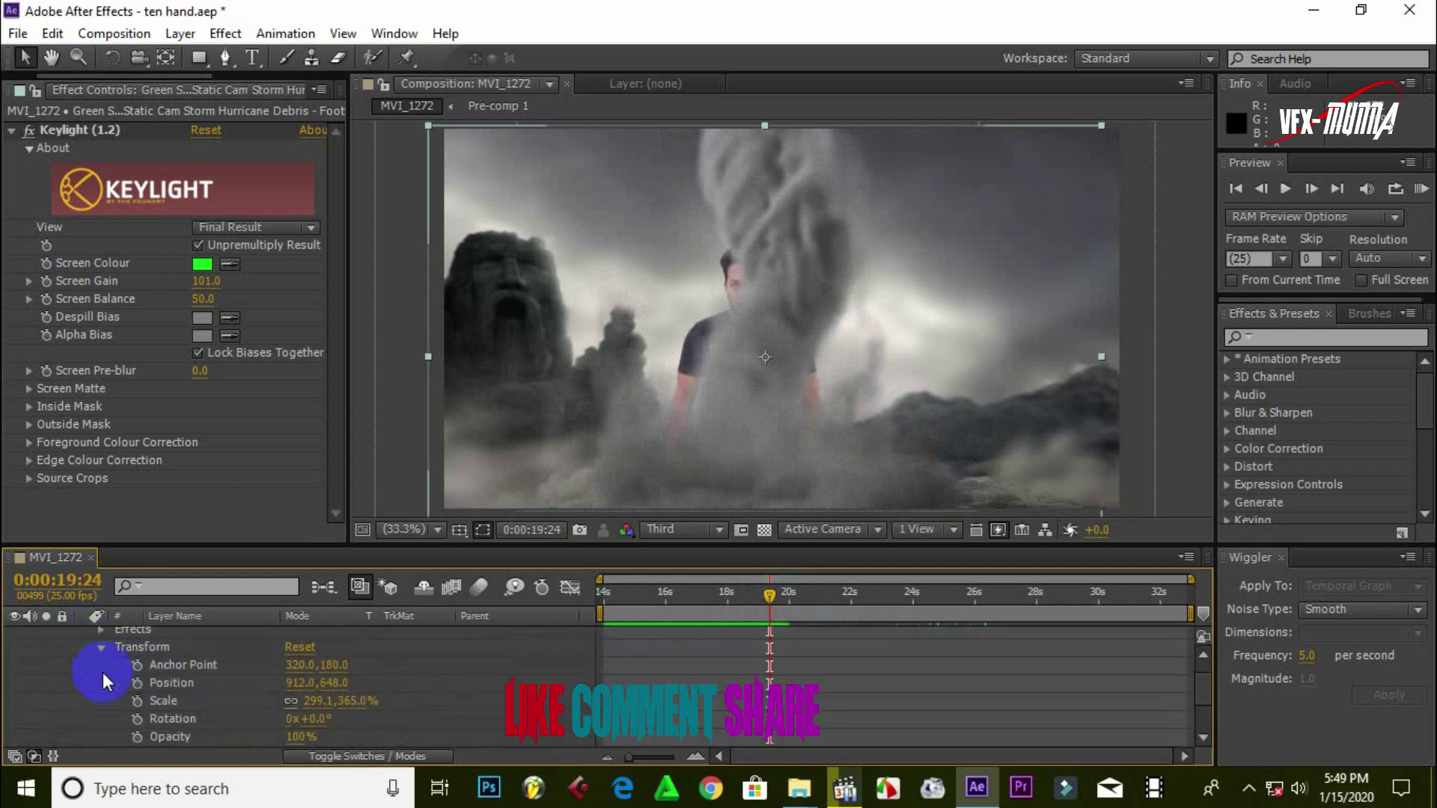
left_click(137, 736)
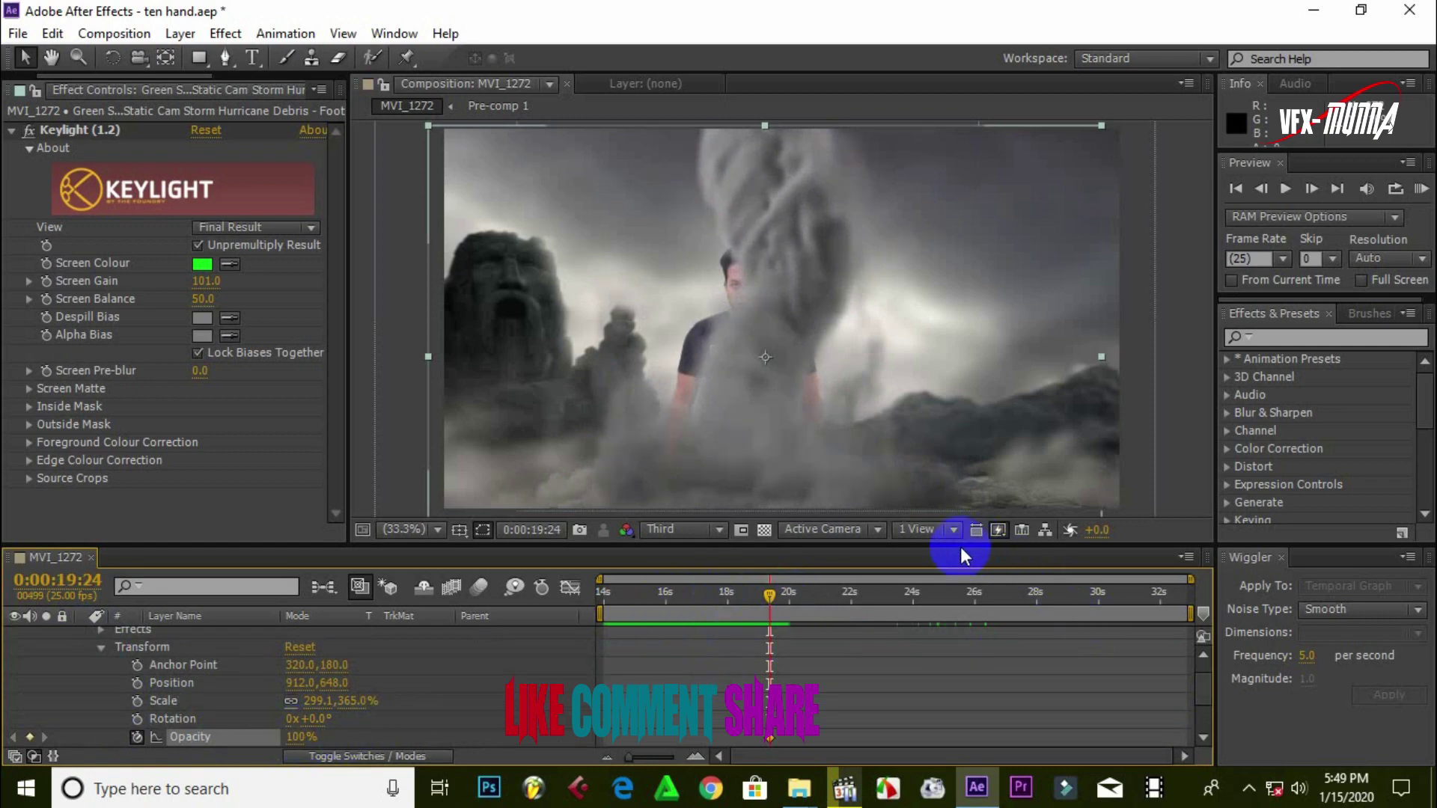
Set the tornado layer's Opacity to 0% at 0:00:20:13 to fade it out
left_click_drag(958, 542, 1003, 341)
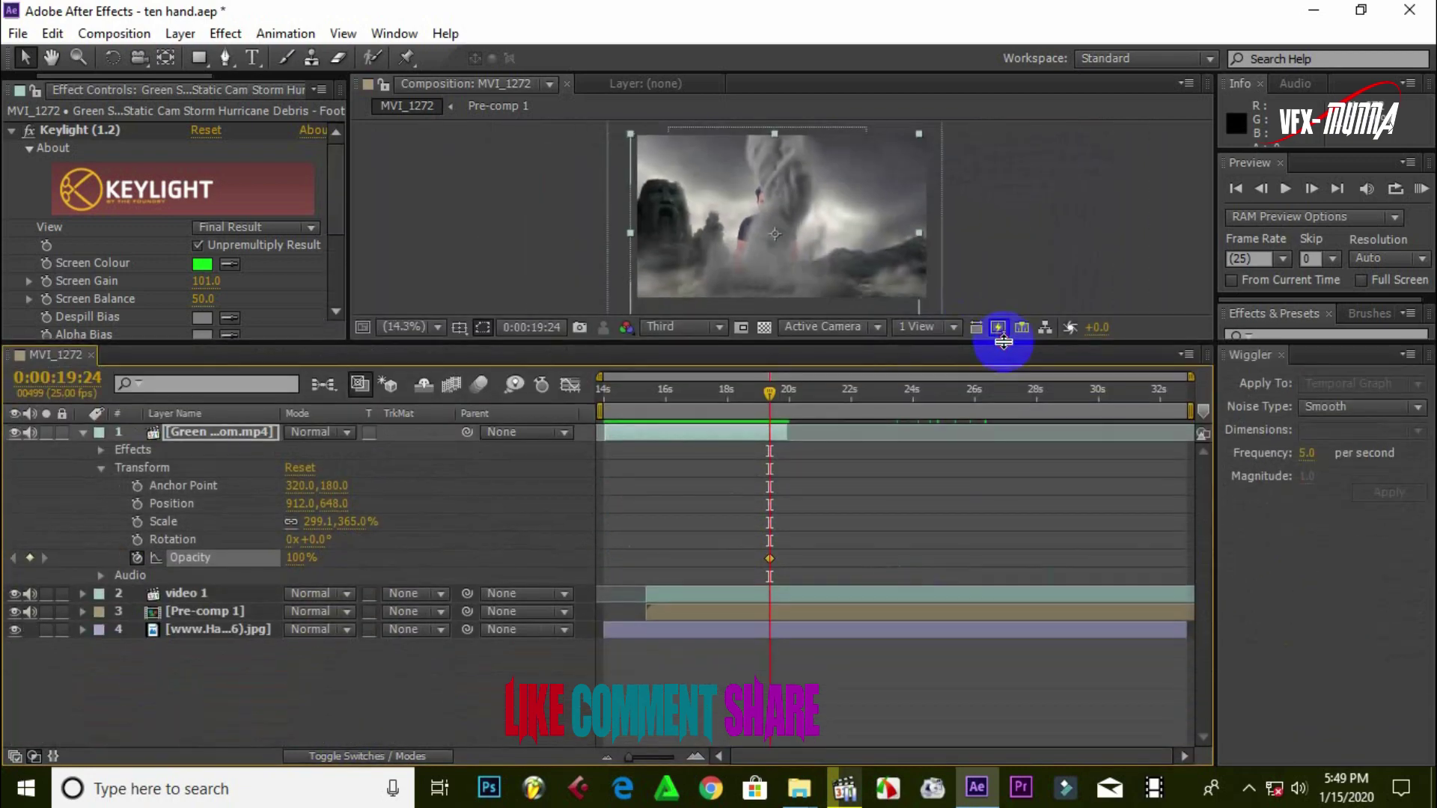
left_click_drag(774, 398, 786, 401)
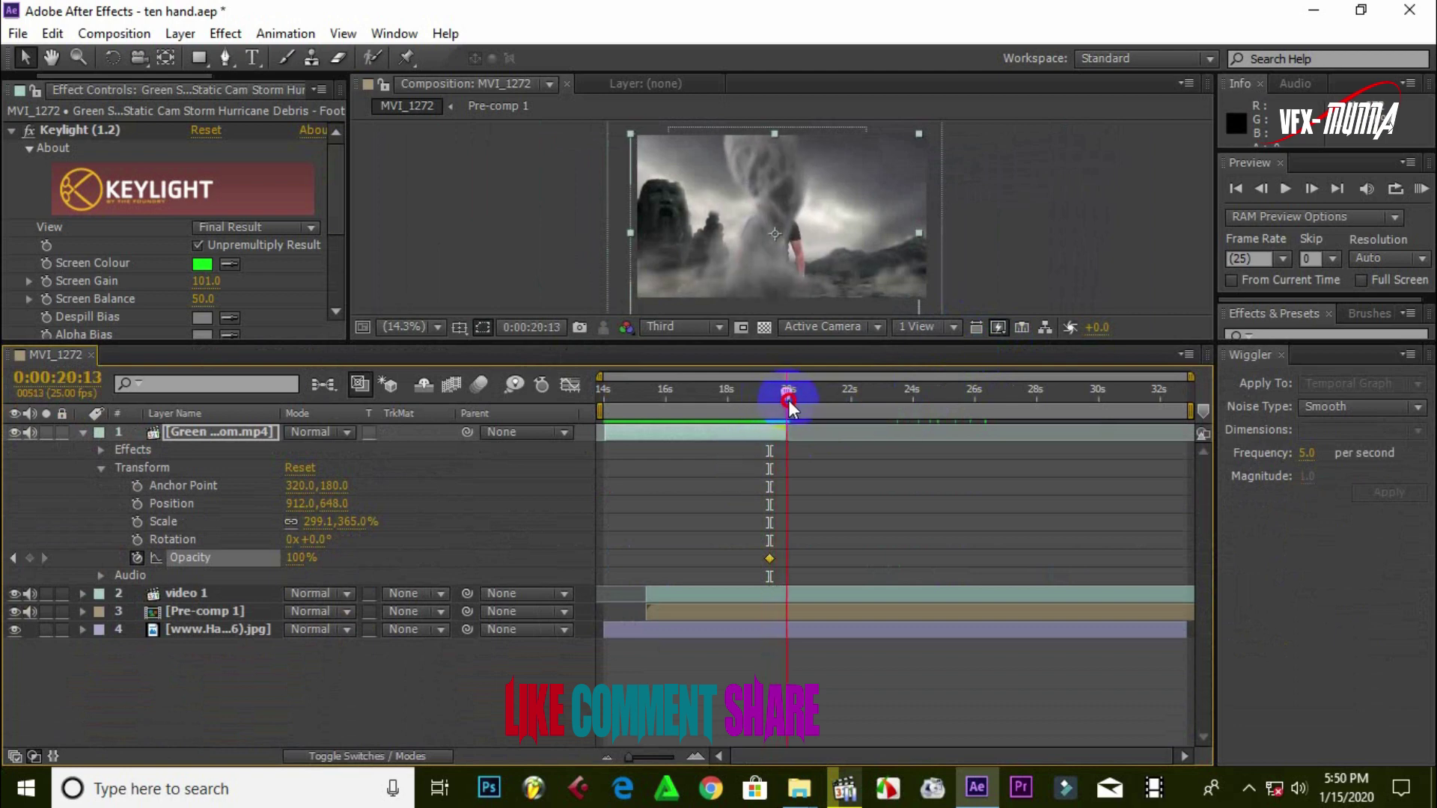
left_click(307, 563)
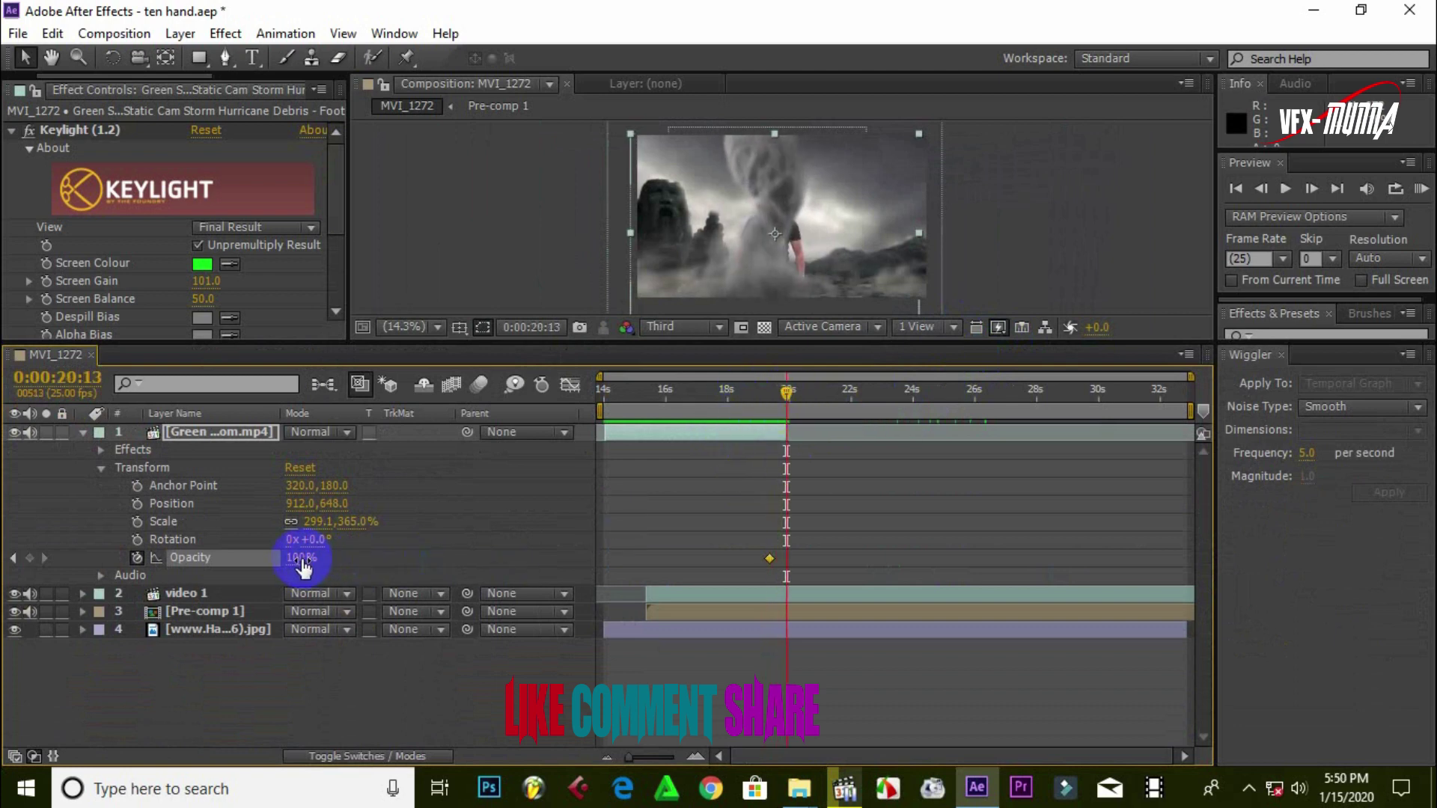
left_click_drag(303, 566, 206, 585)
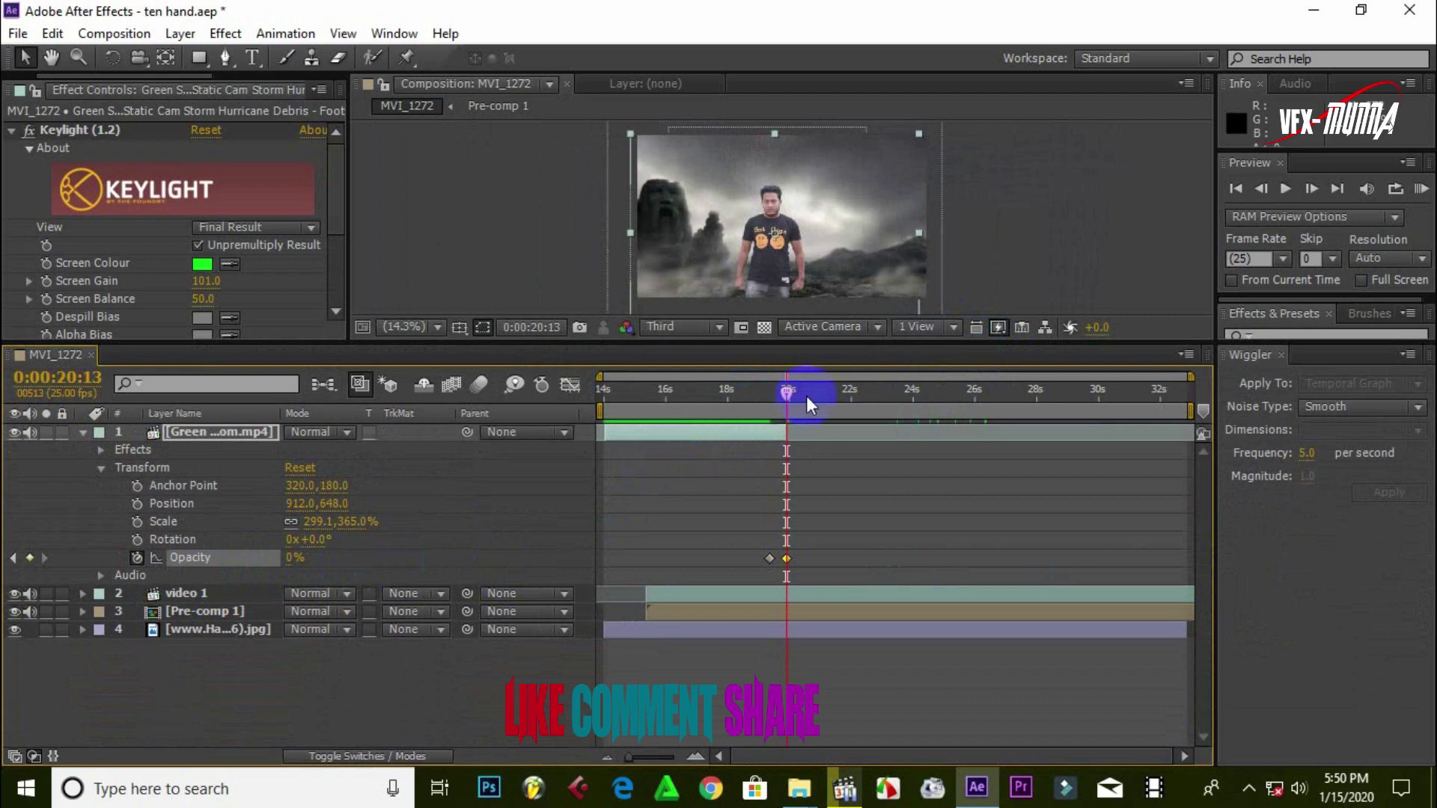
Preview the tornado's fade-out from 0:00:19:19 in an enlarged composition view
left_click_drag(789, 390, 767, 402)
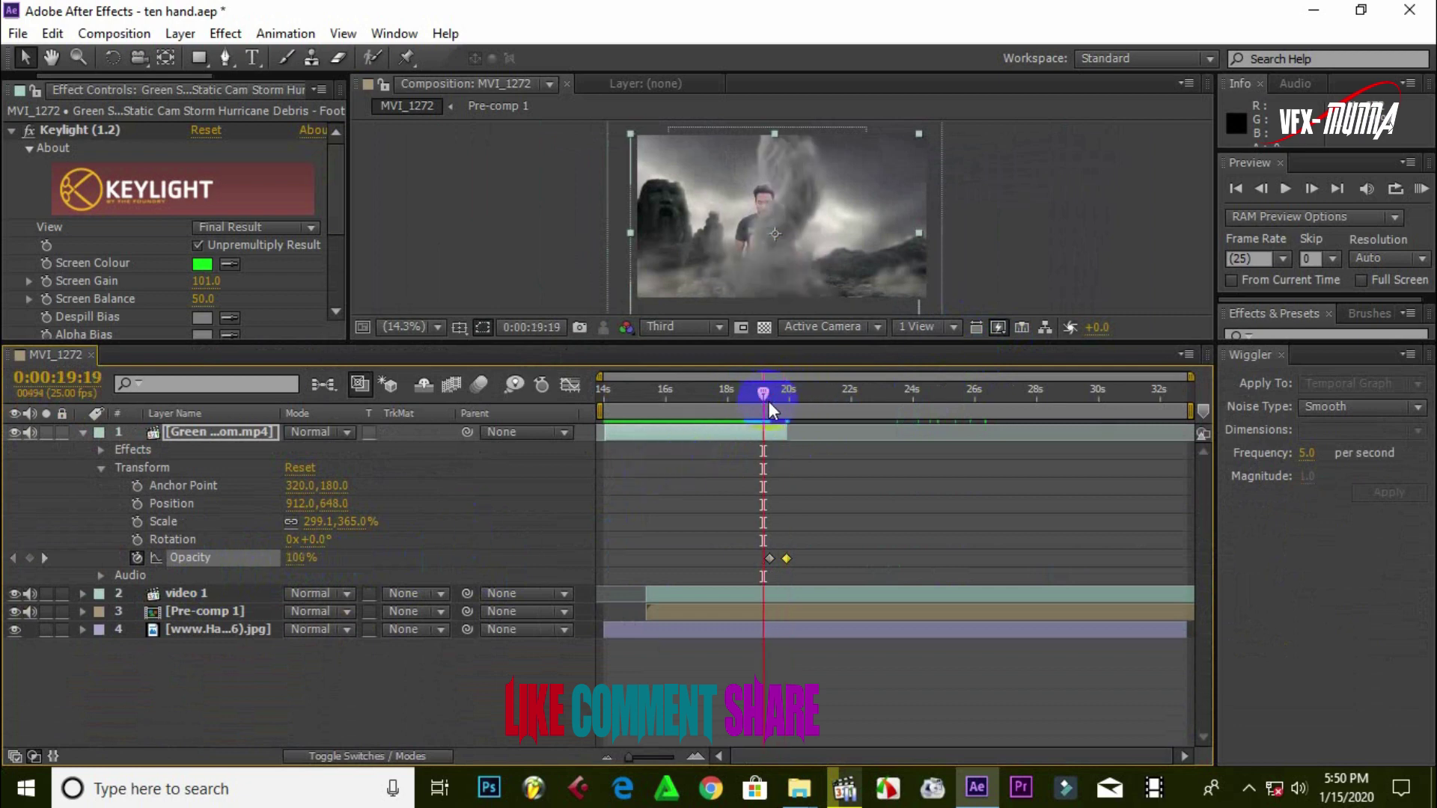
left_click_drag(800, 344, 776, 437)
key("space")
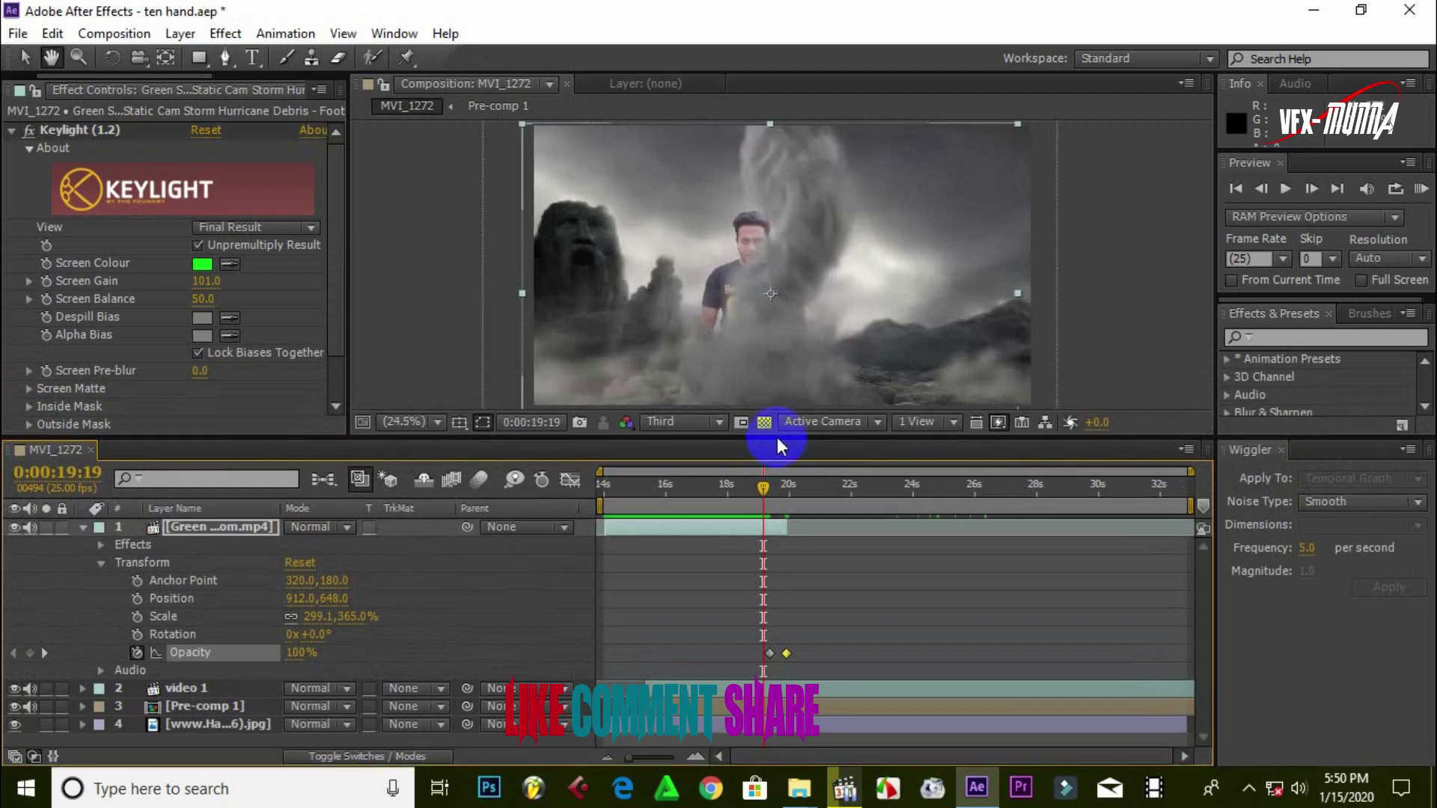
Play back the tornado's fade-out, collapse its layer properties and return to 0:00:19:03
key("space")
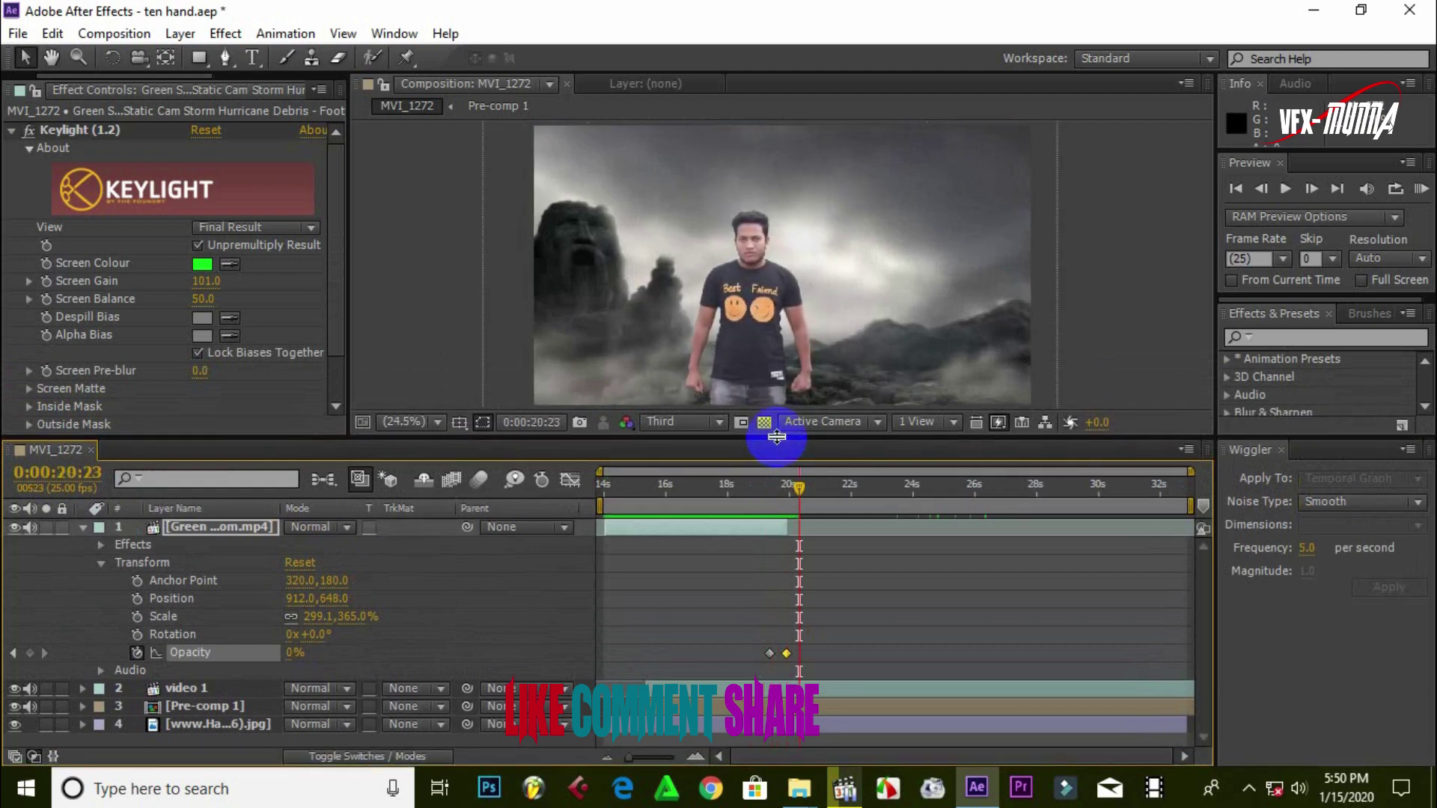
left_click(82, 527)
left_click_drag(801, 485, 743, 494)
left_click_drag(738, 440, 638, 606)
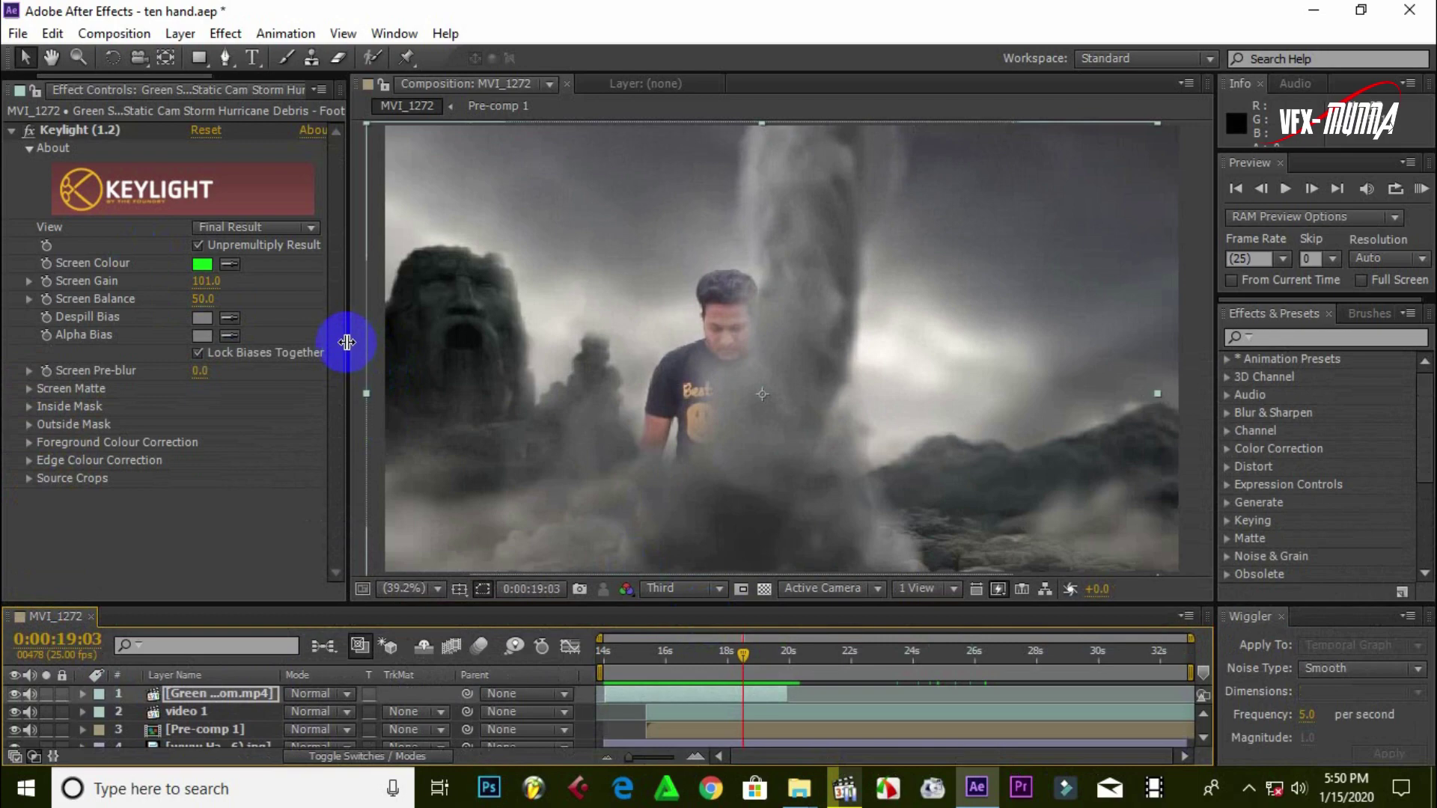
Add Dust_AtCam_02.avi as the top layer above the tornado and shift it to start at 0:00:15:23
left_click_drag(347, 342, 447, 342)
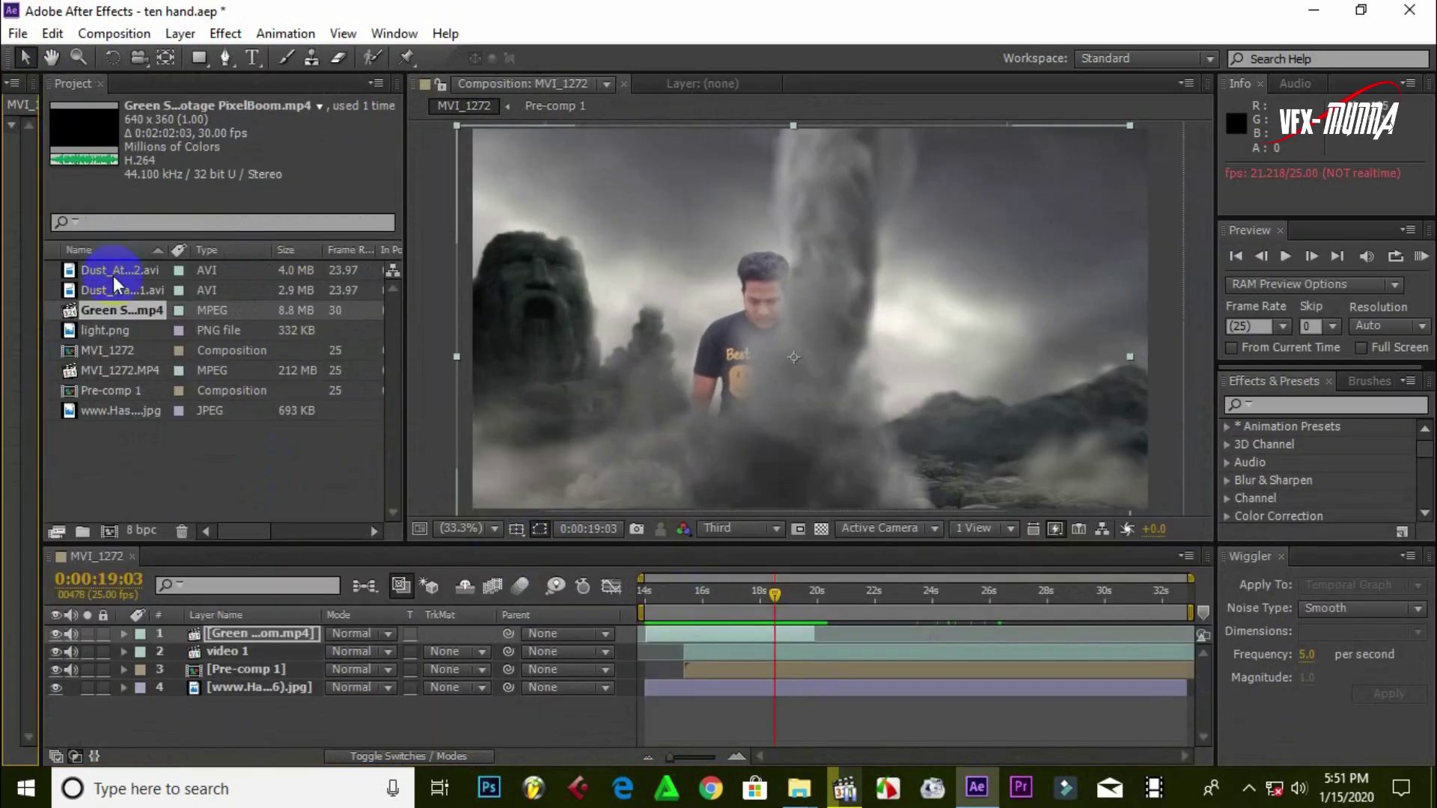
left_click(112, 271)
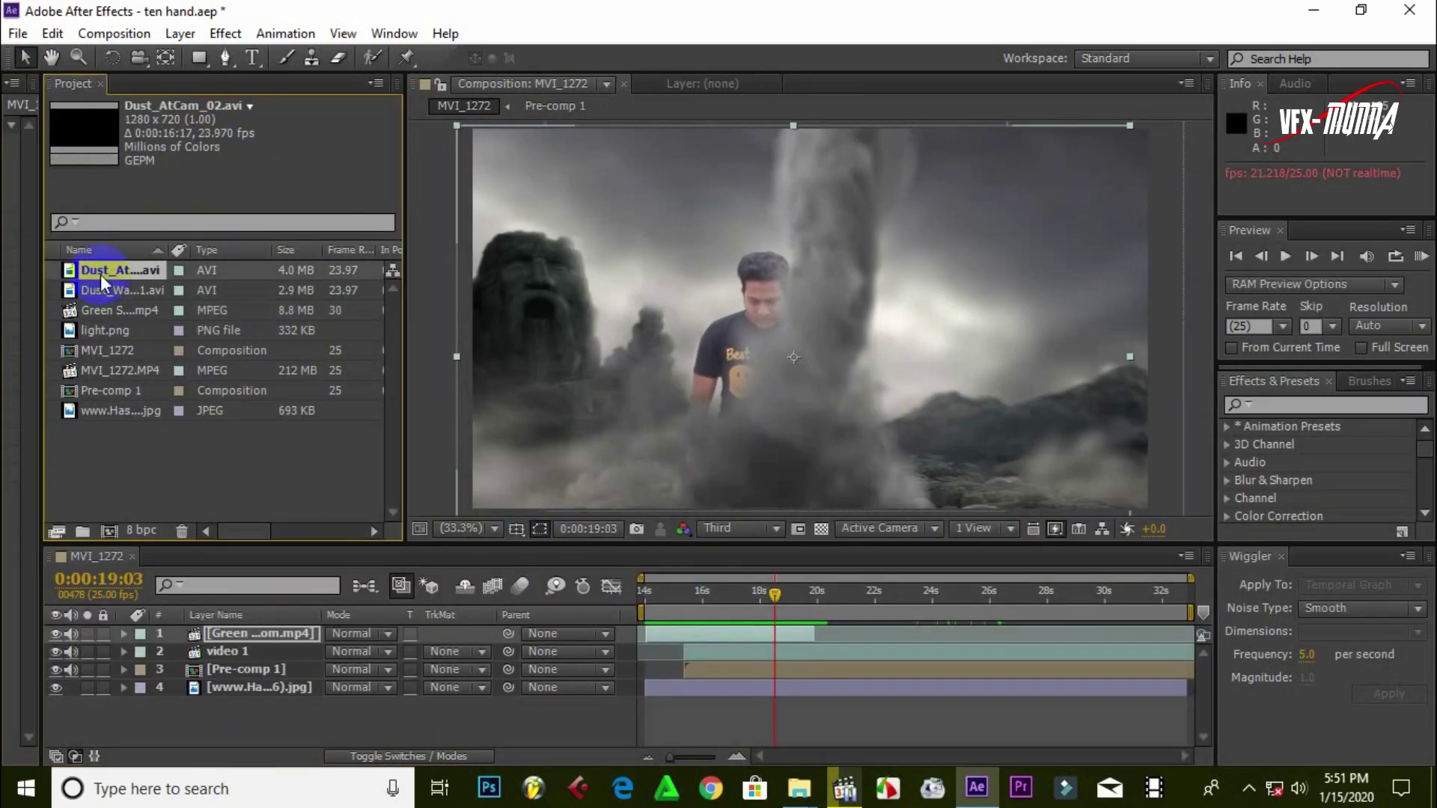
left_click_drag(102, 271, 236, 637)
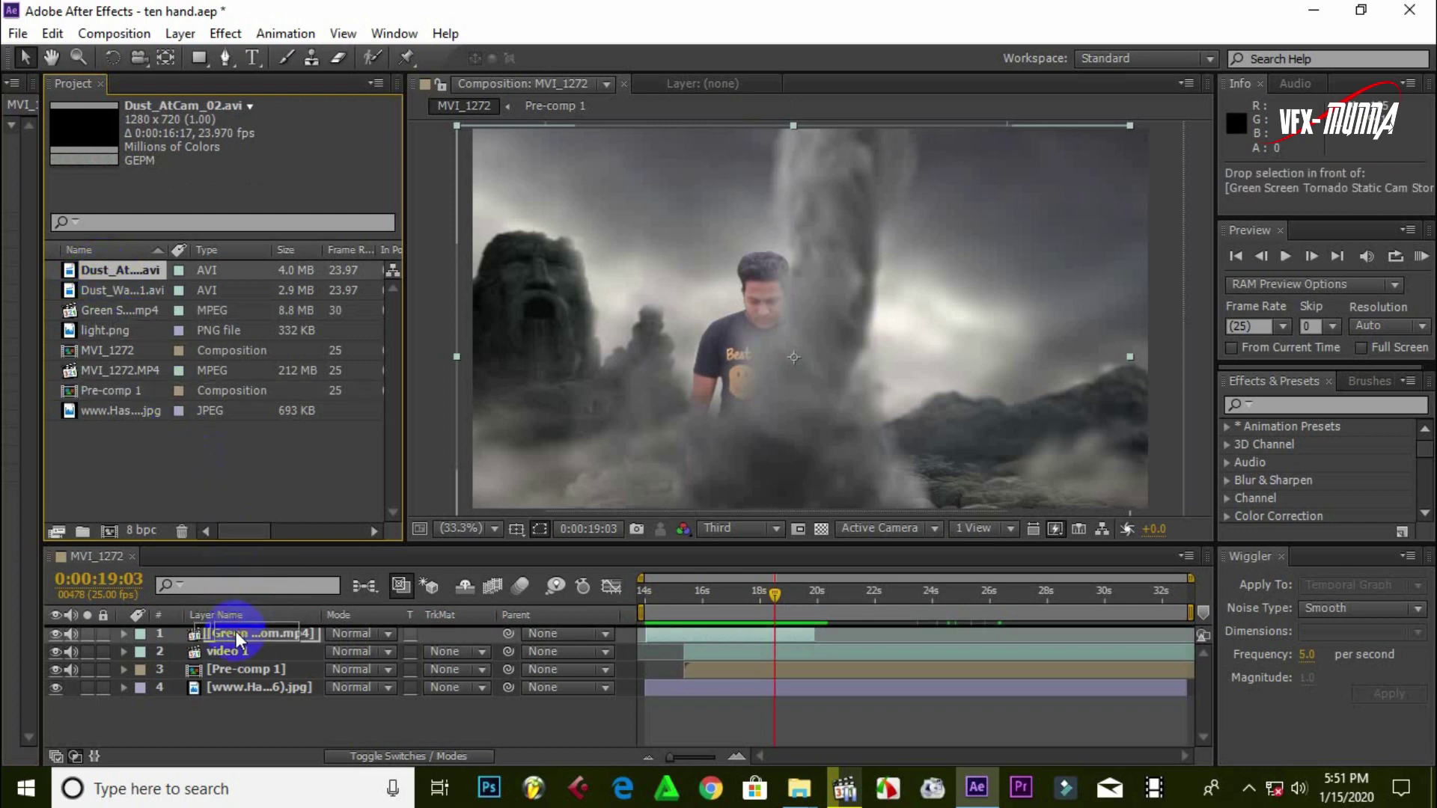
left_click_drag(235, 631, 238, 633)
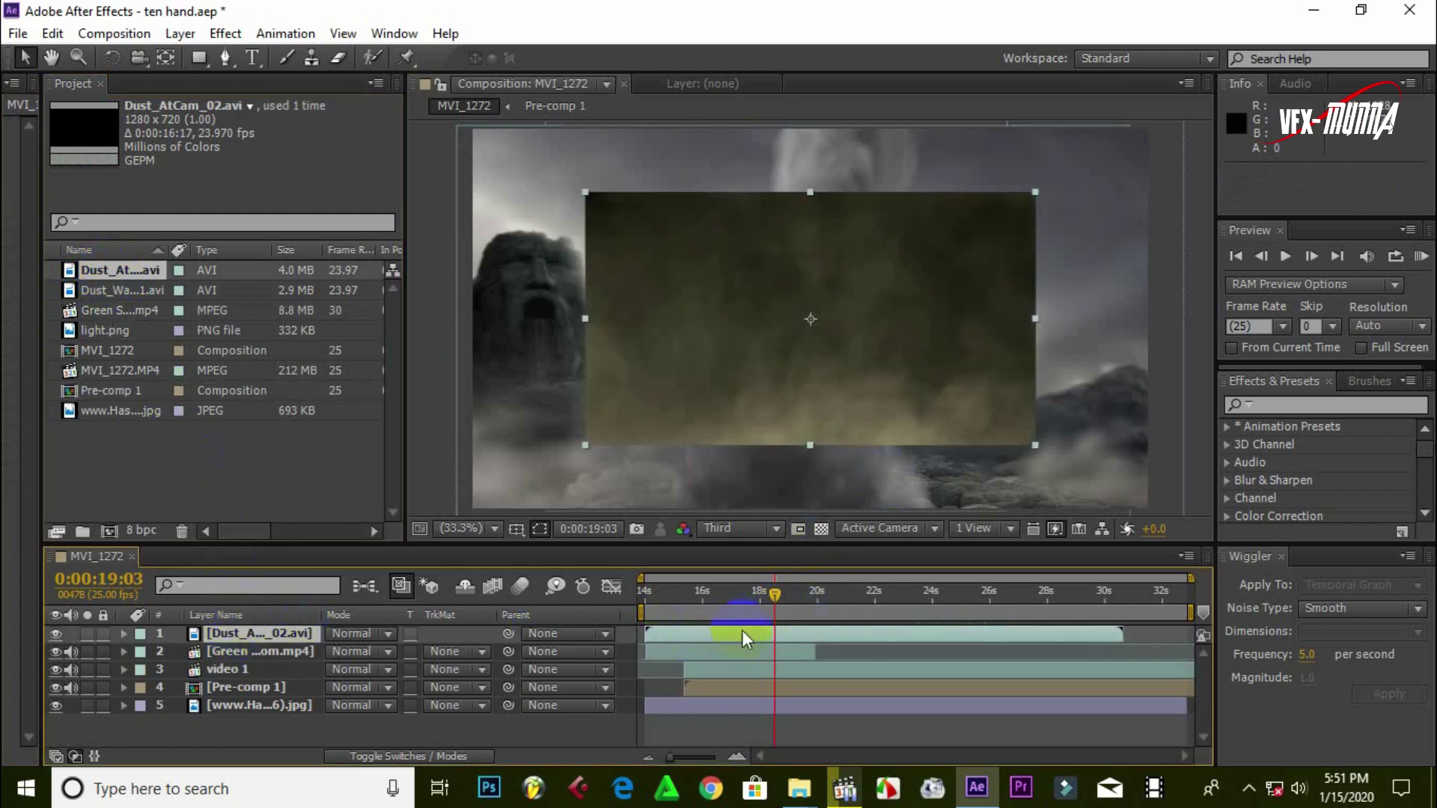
left_click_drag(685, 632, 723, 630)
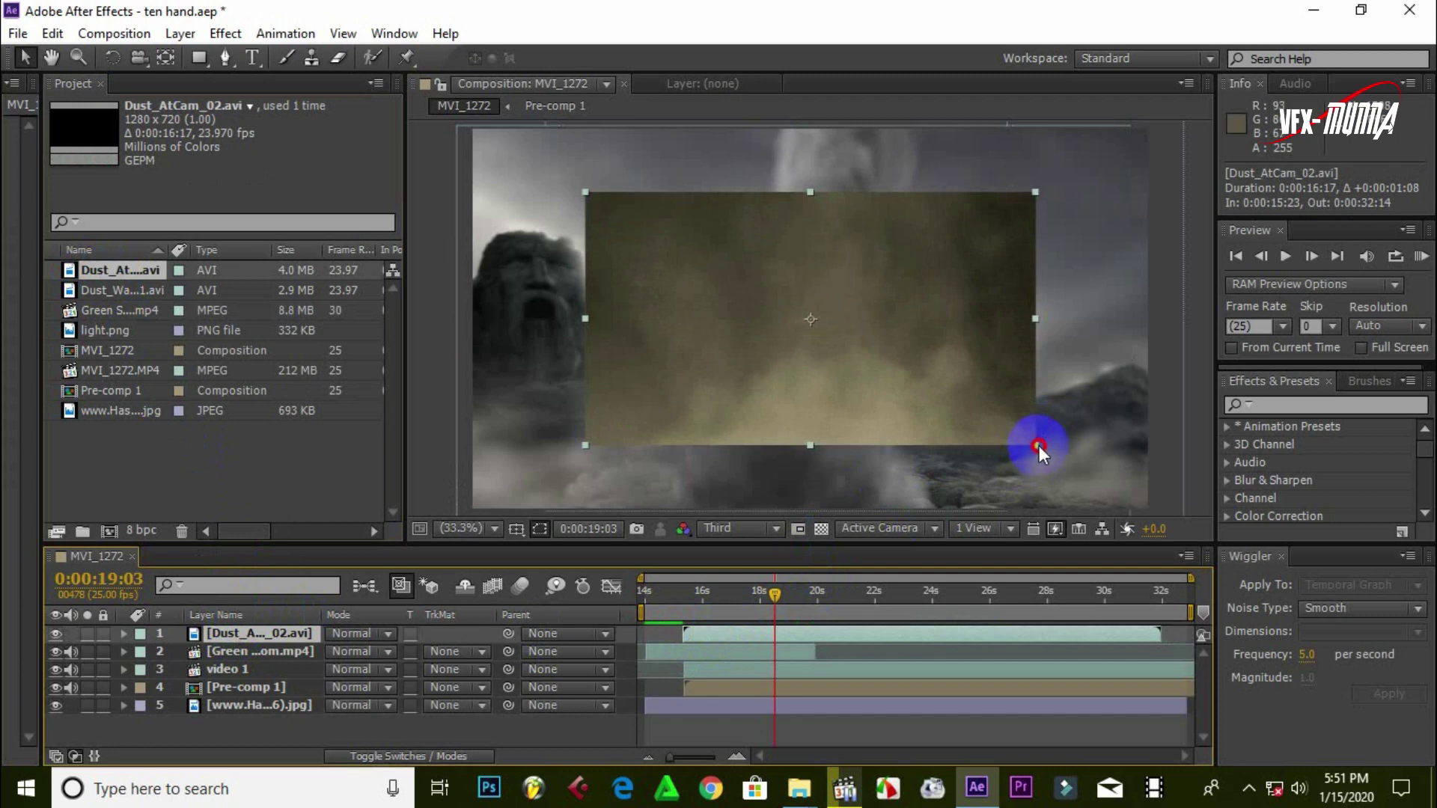
Scale the Dust_AtCam_02 layer to about 155% by 153% to cover the frame, and preview it from 0:00:15:21
left_click_drag(1035, 446, 1159, 512)
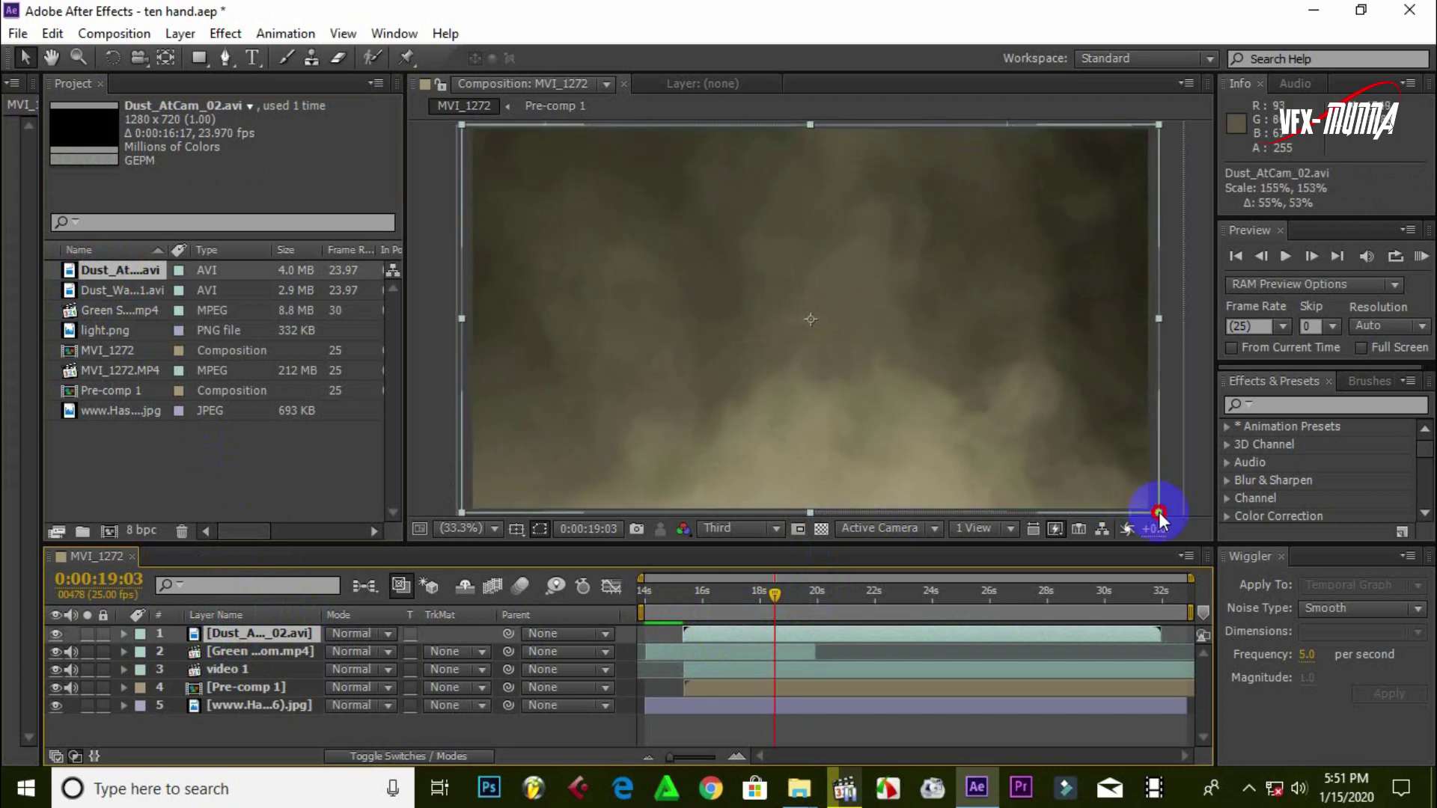
left_click(681, 598)
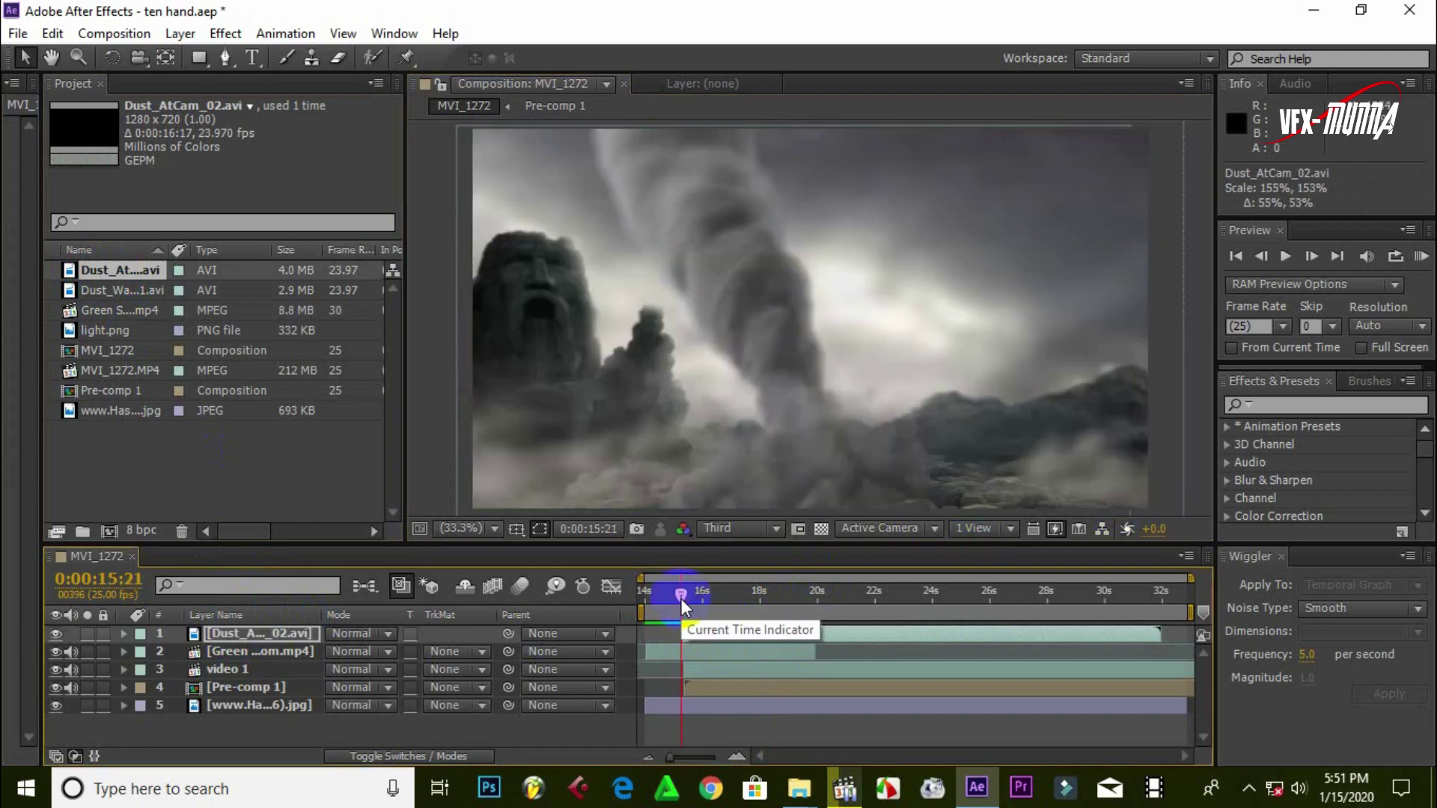
key("space")
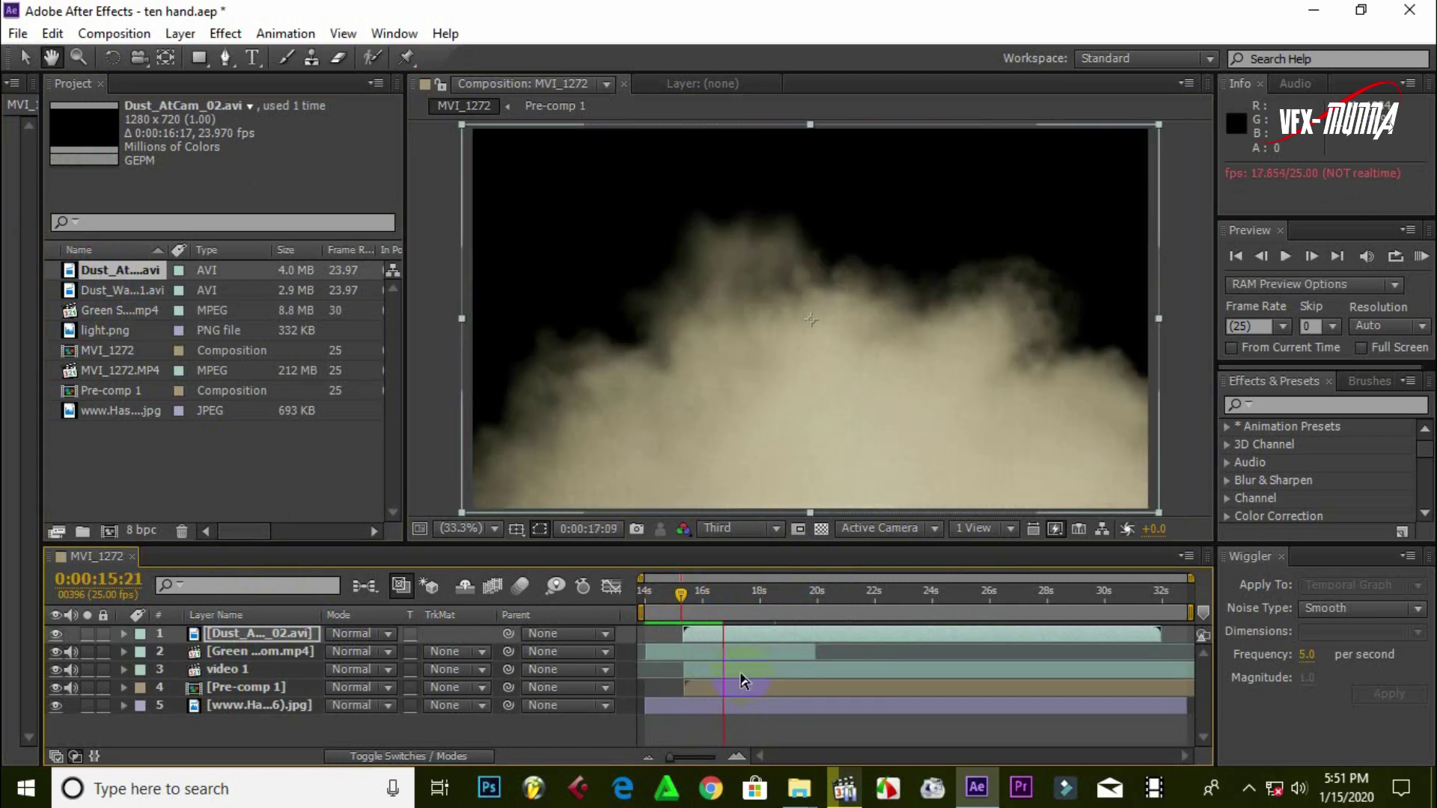
key("space")
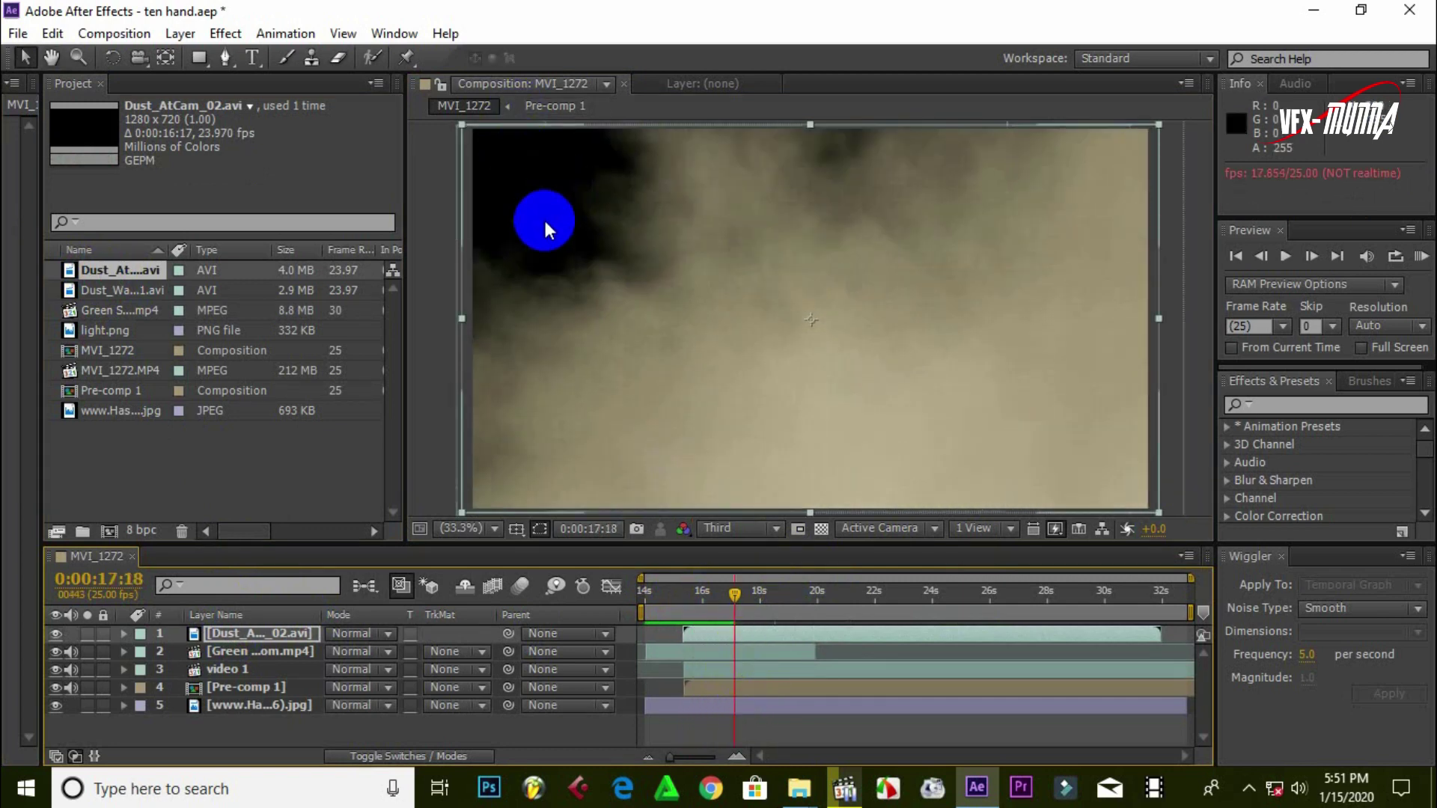
Set the Dust_AtCam_02 layer's blending mode to Screen and preview the dust from its start
left_click(731, 638)
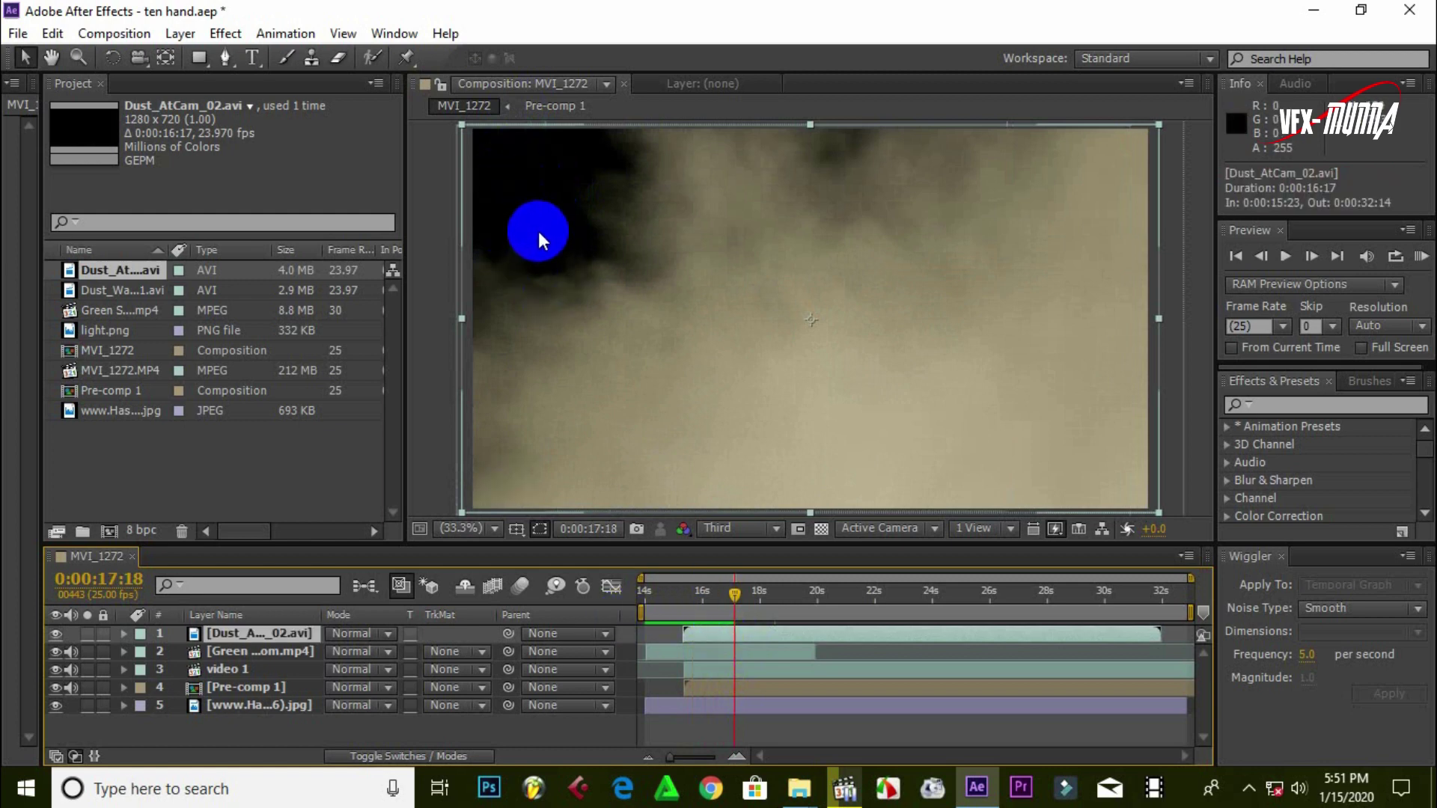
left_click(362, 636)
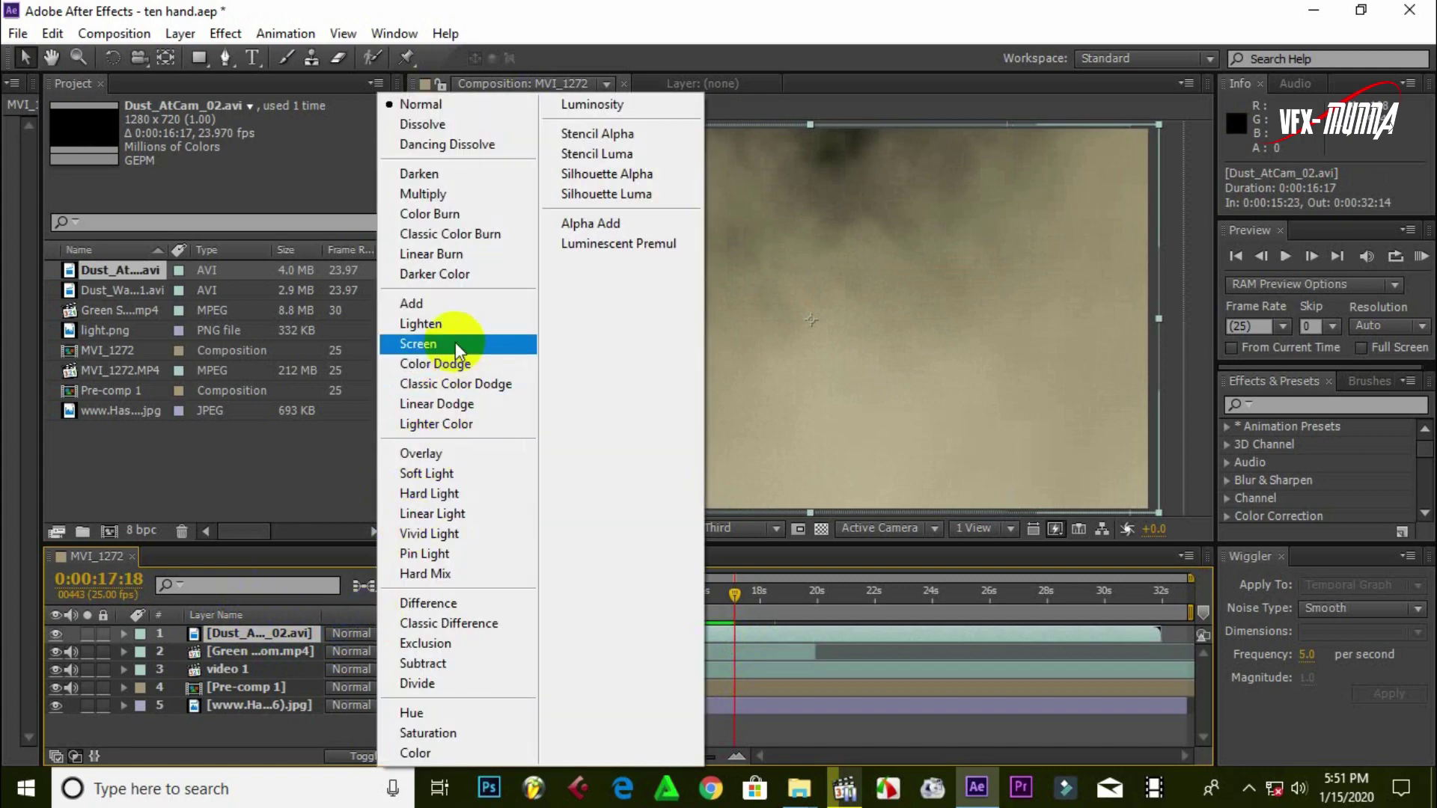
left_click(455, 343)
left_click_drag(734, 593, 677, 604)
key("space")
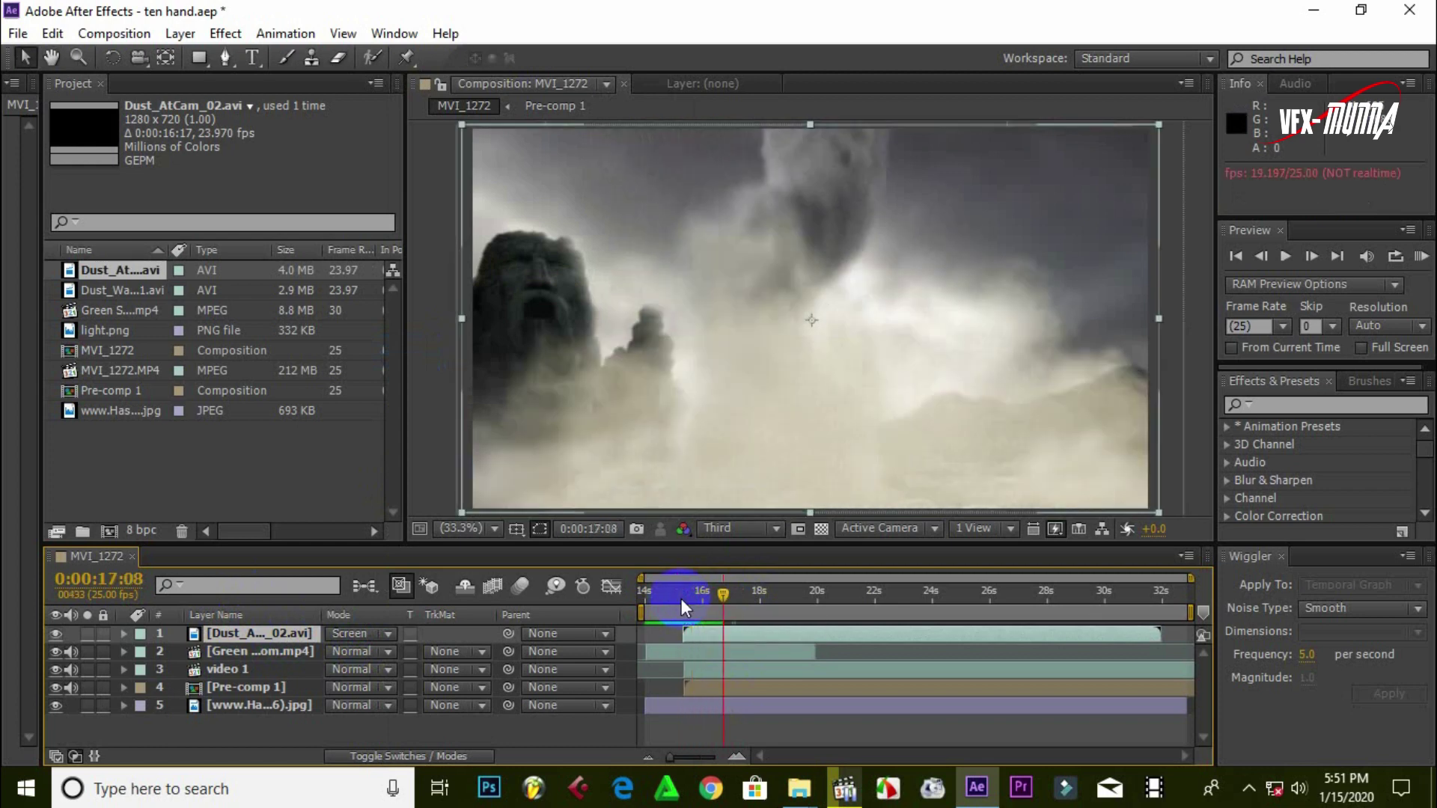
Add Dust_Wave_01.avi as the top layer and scale it to about 157% by 152% to cover the frame
left_click(128, 291)
left_click_drag(128, 294, 262, 632)
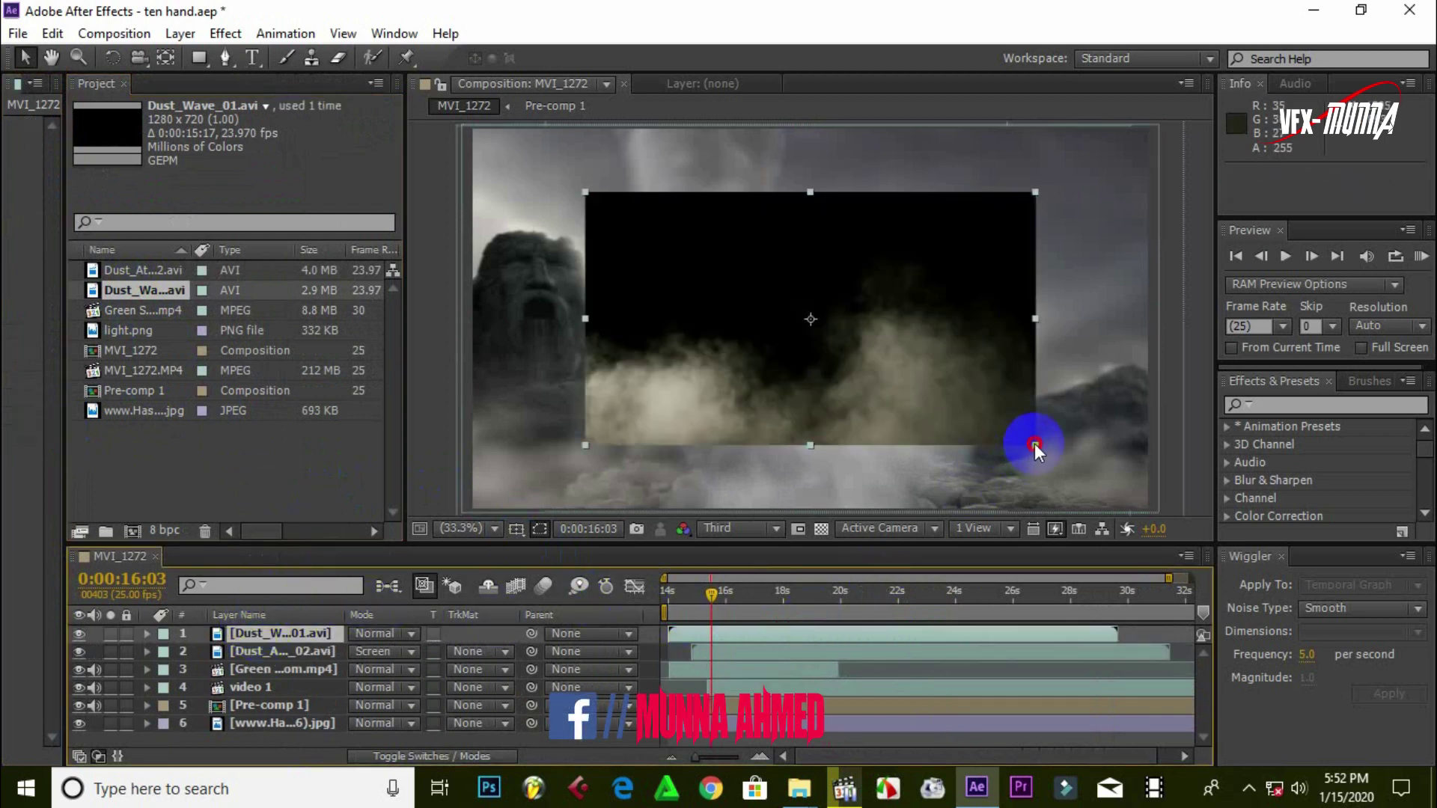
left_click_drag(1035, 444, 1163, 510)
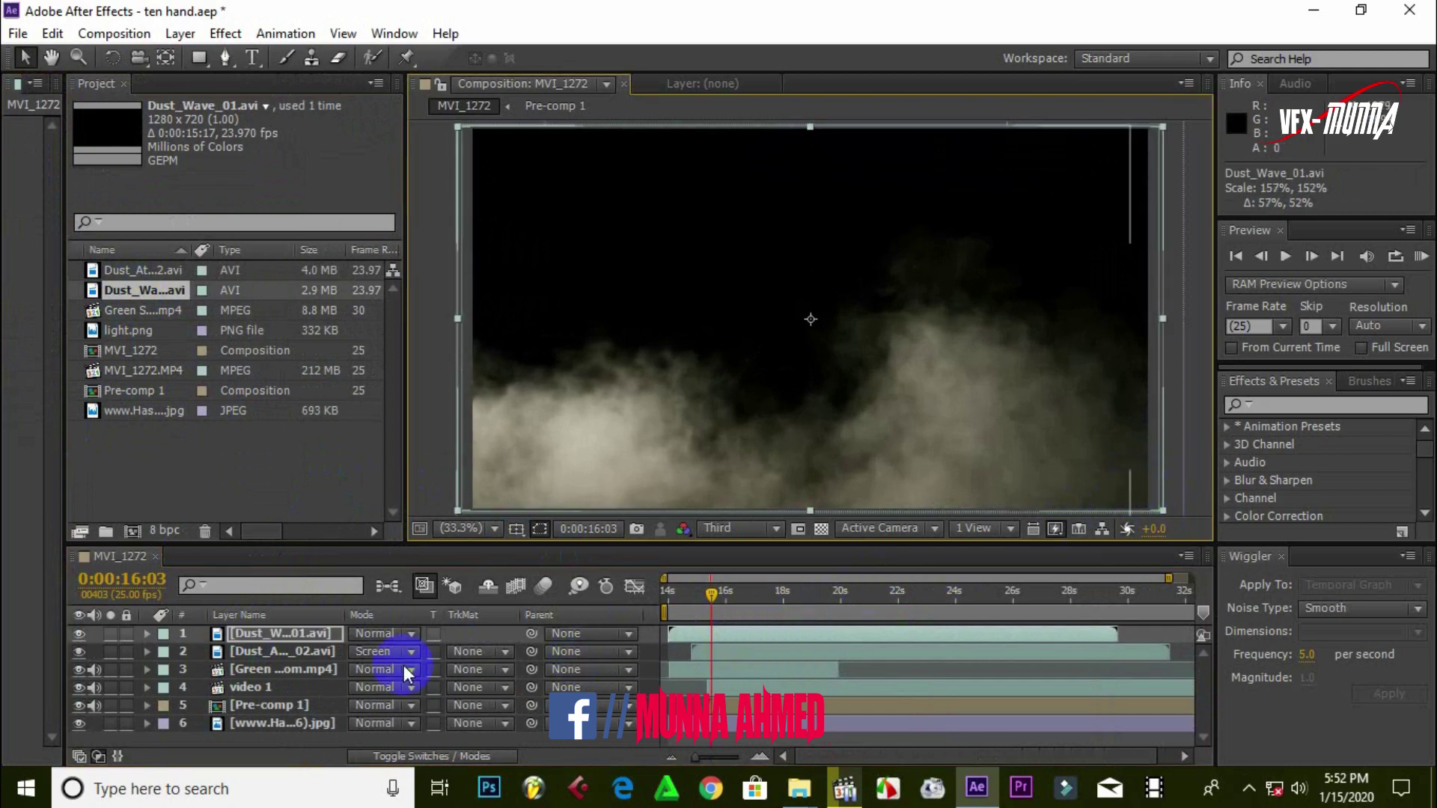
Set the Dust_Wave_01 layer's blending mode to Screen and shift the layer to start at 0:00:15:19
left_click(376, 633)
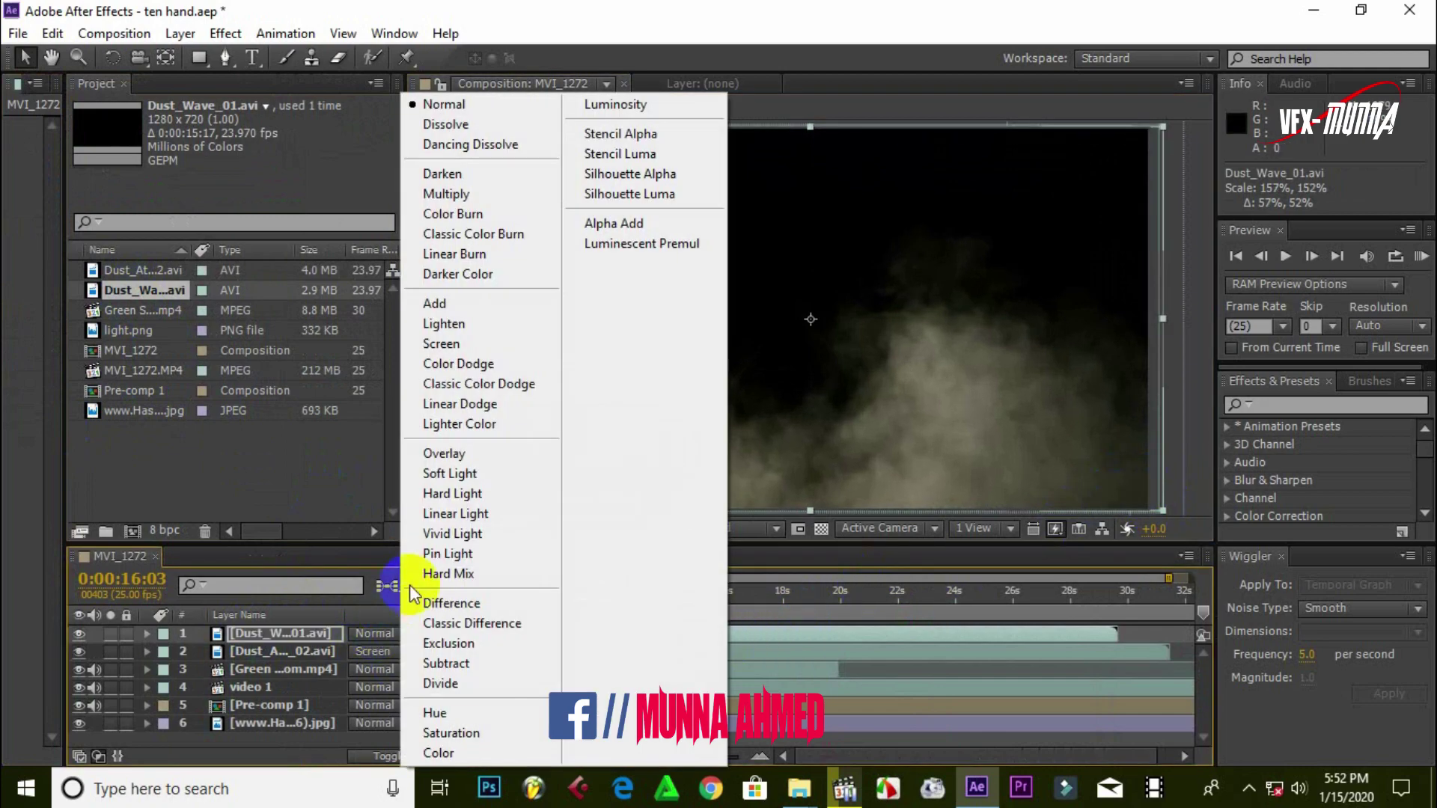
left_click(472, 345)
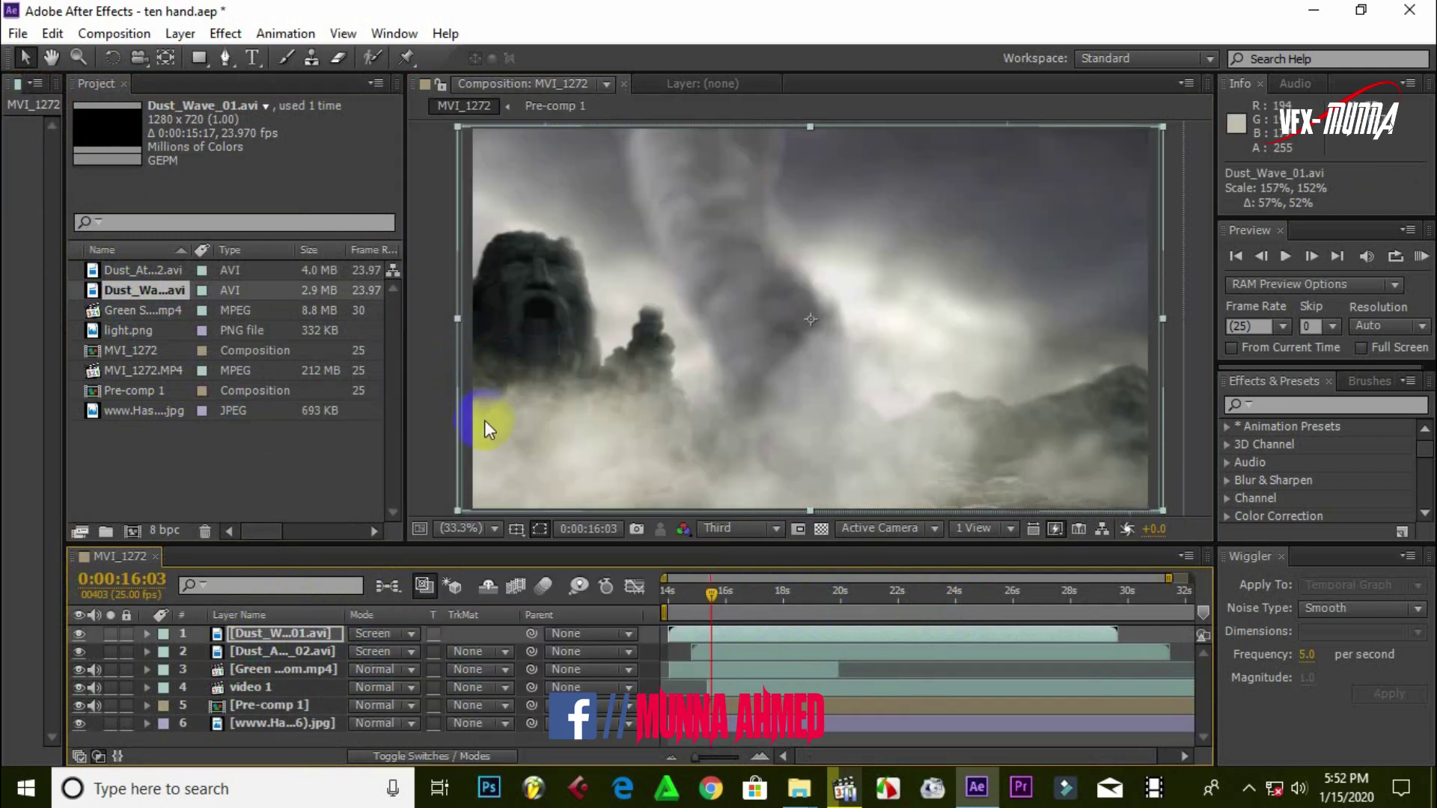
left_click(697, 636)
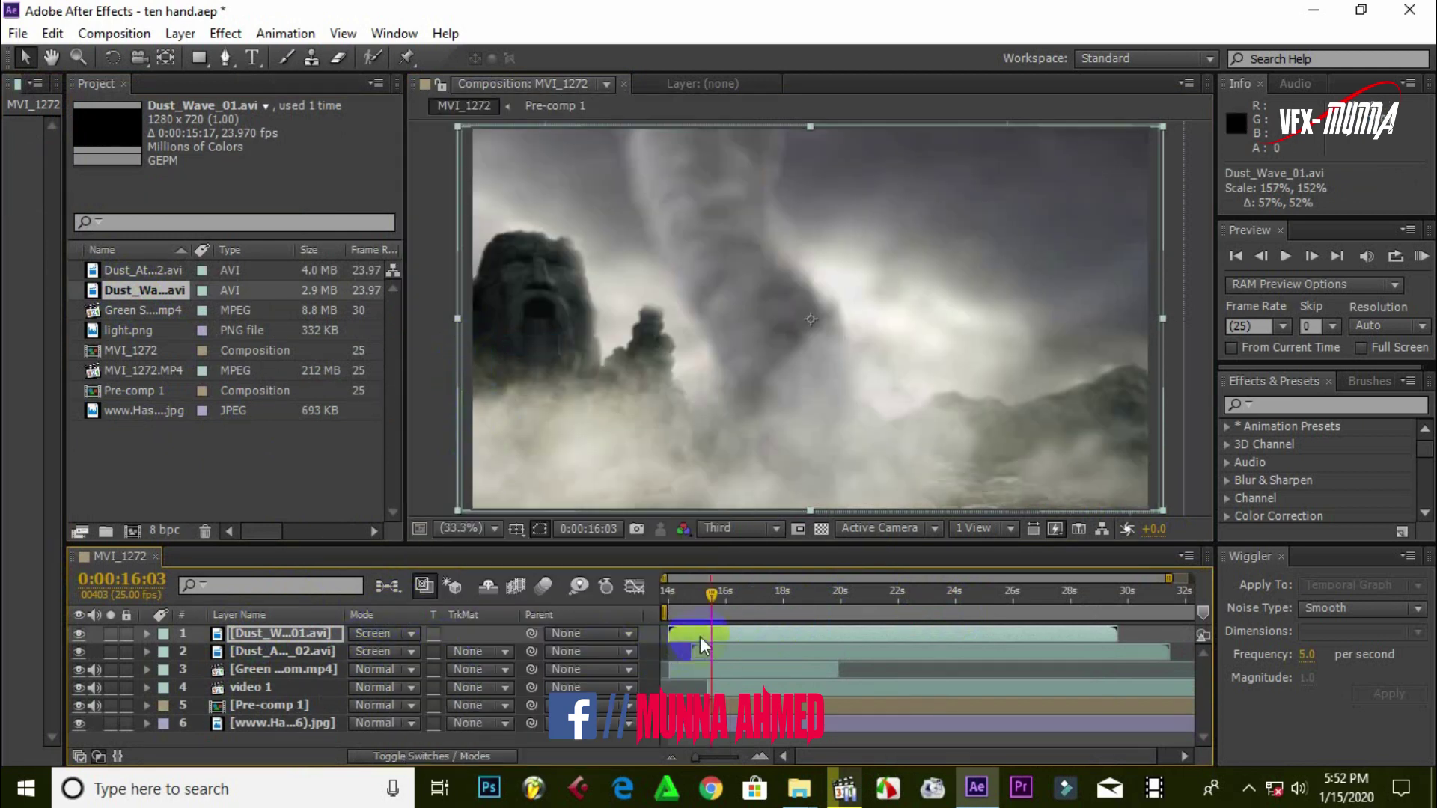
left_click_drag(699, 636, 734, 638)
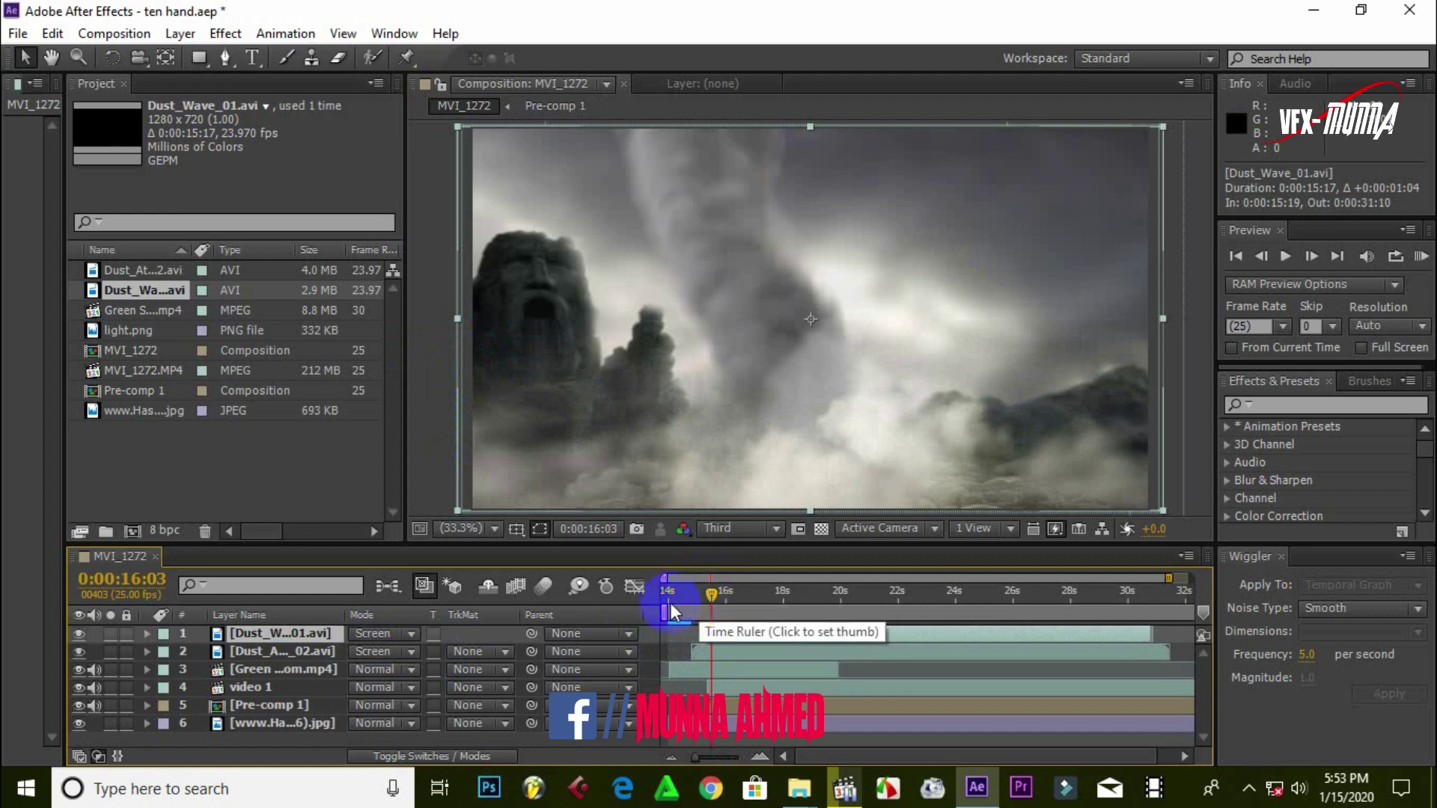
left_click_drag(671, 607, 669, 607)
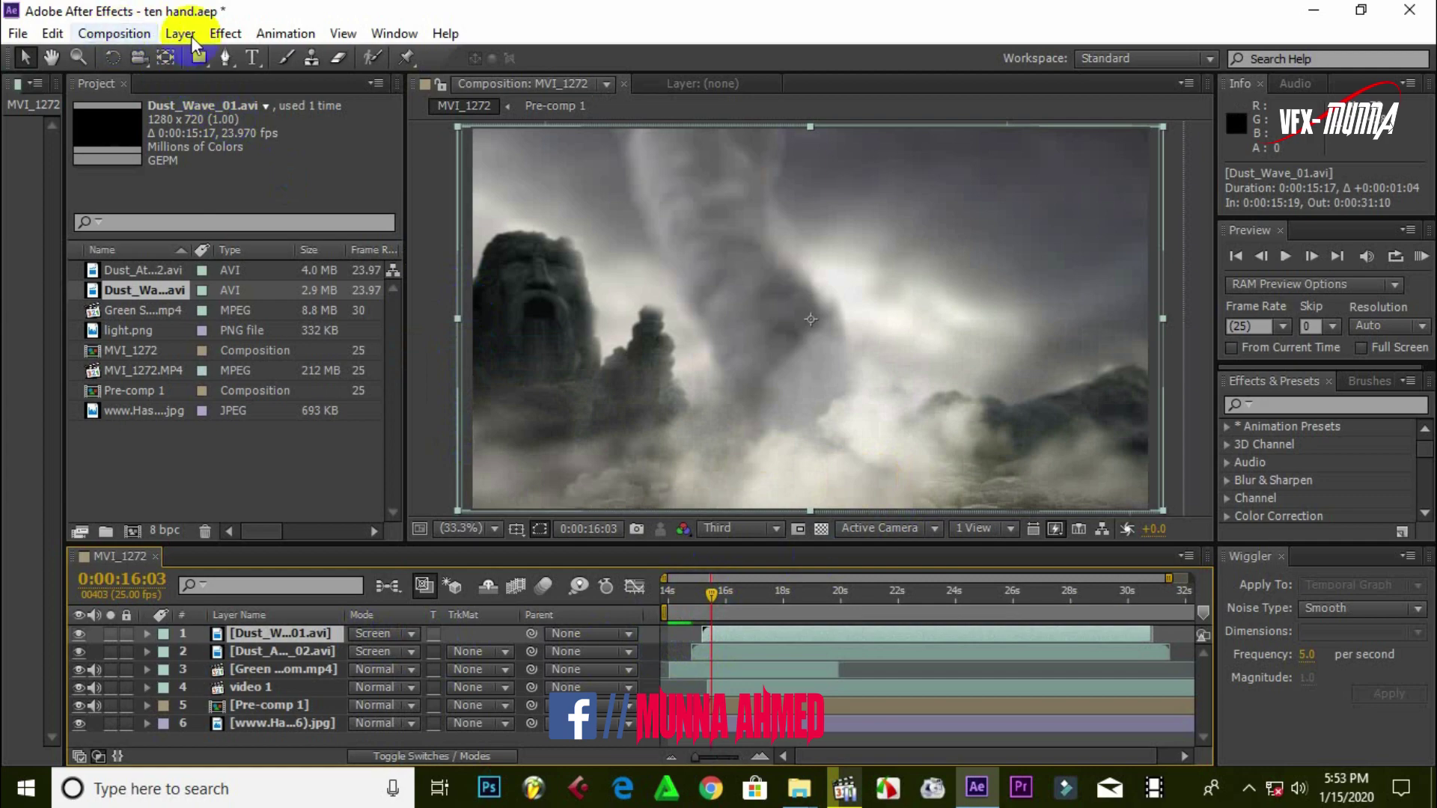
Apply Hue/Saturation to the Dust_Wave_01 layer with Master Saturation -100 and Master Lightness -69
left_click(221, 38)
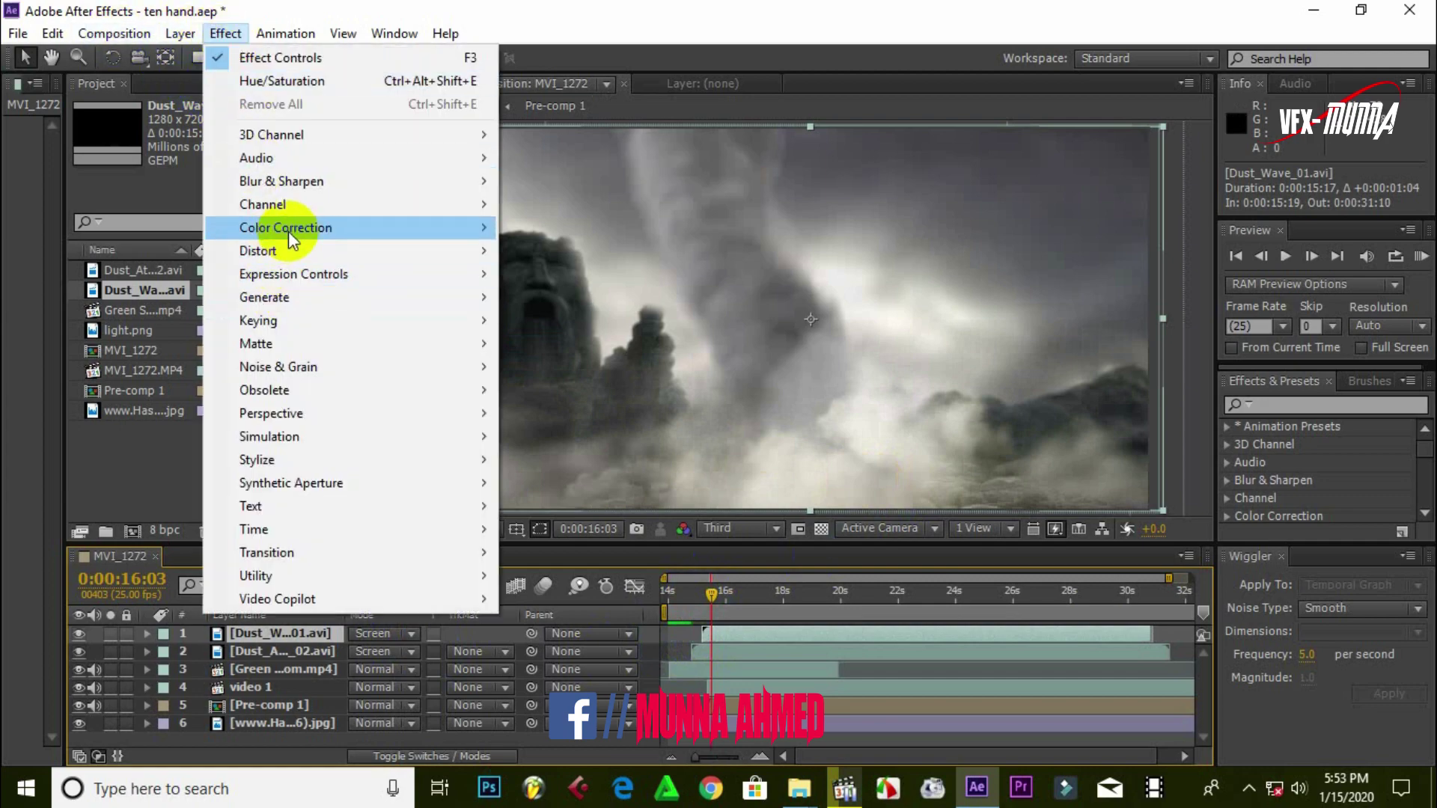
mouse_move(473, 233)
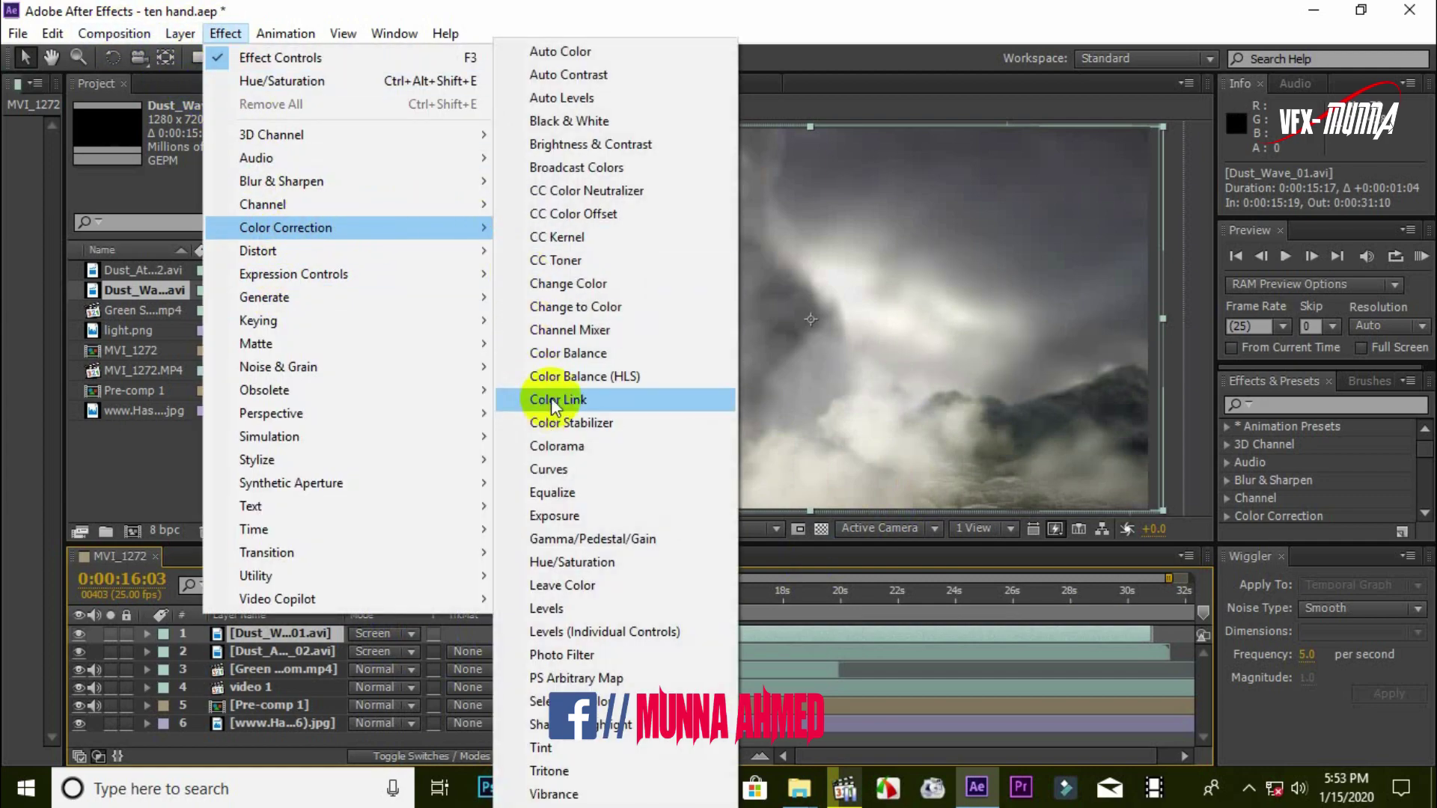
left_click(573, 562)
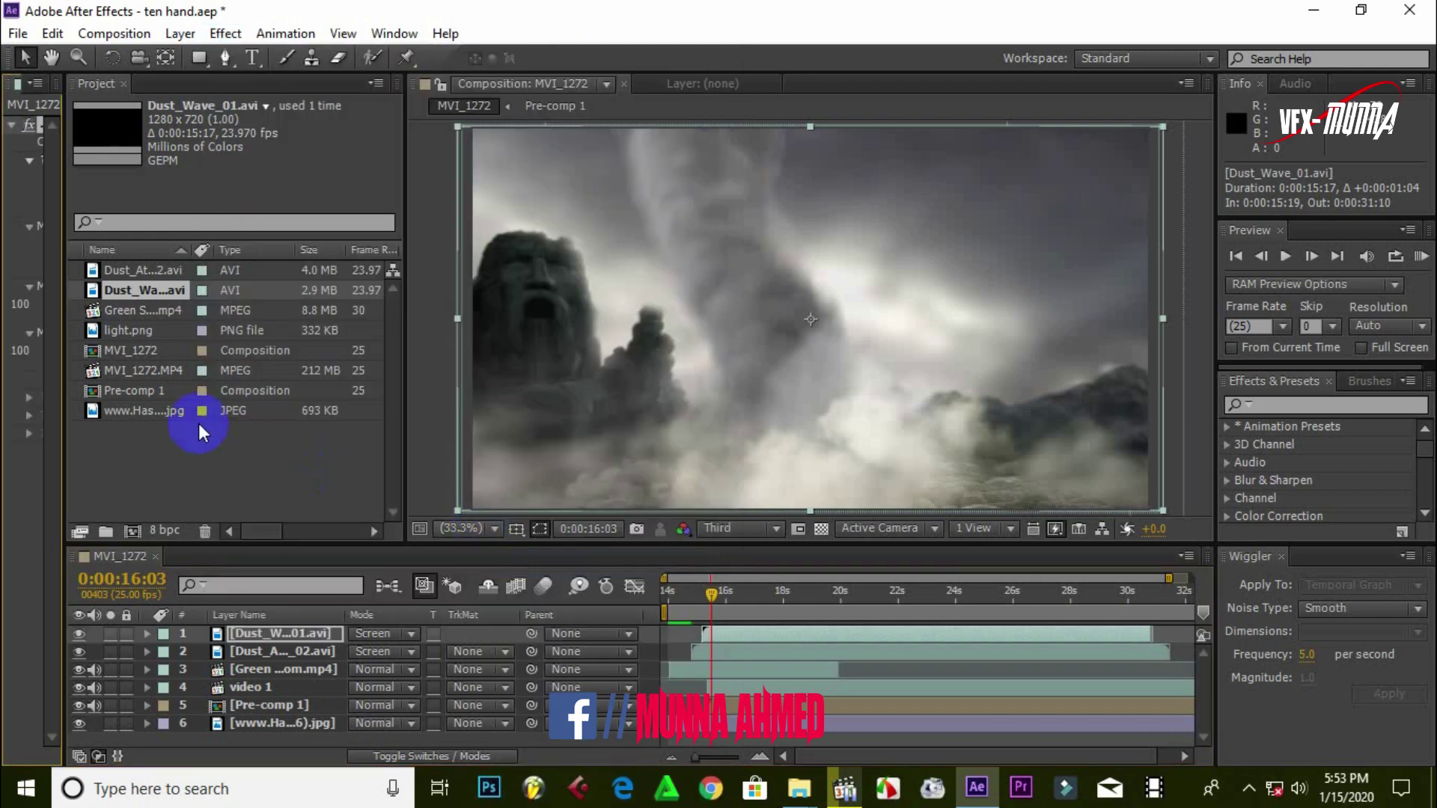
left_click_drag(64, 343, 248, 344)
left_click_drag(126, 322, 57, 322)
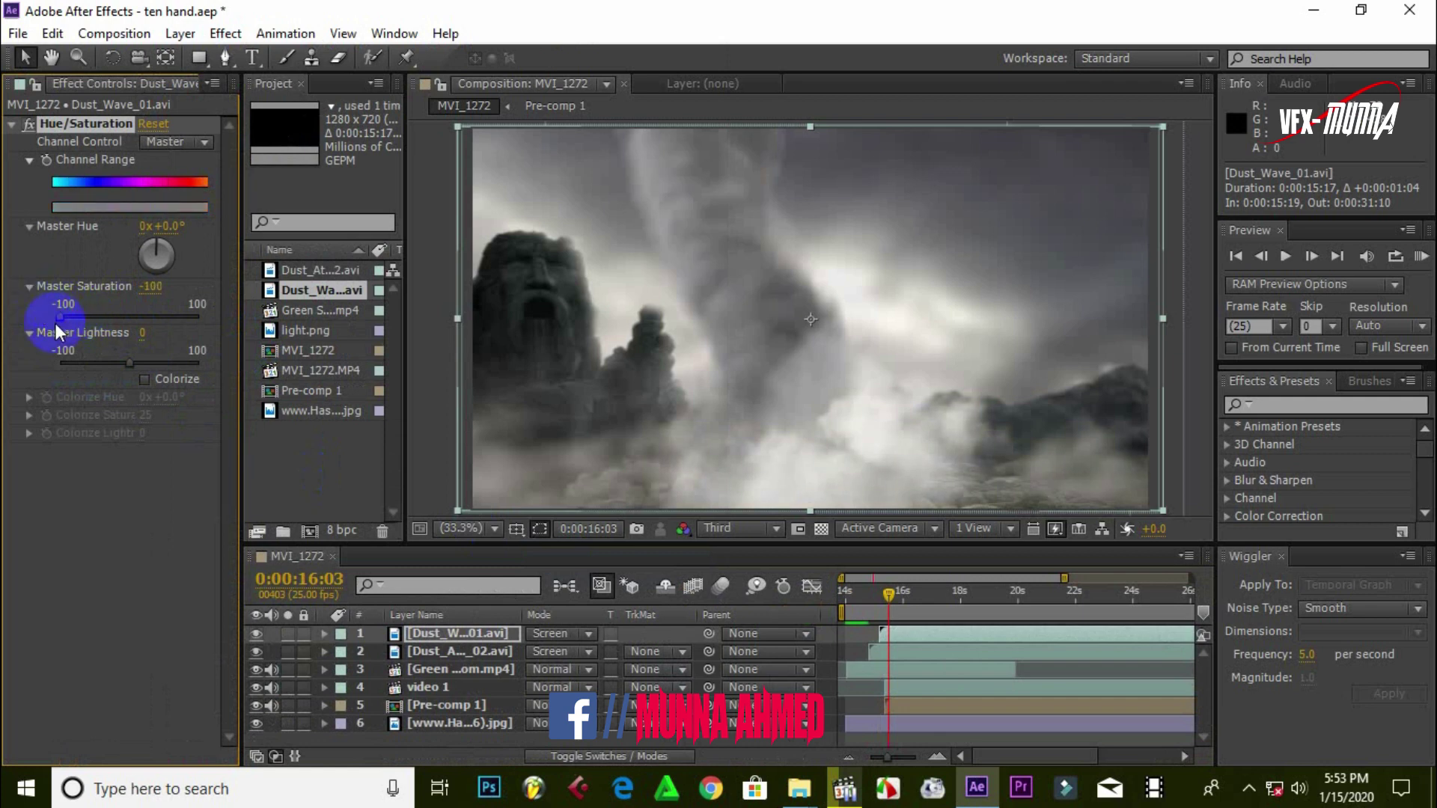
left_click_drag(127, 362, 82, 366)
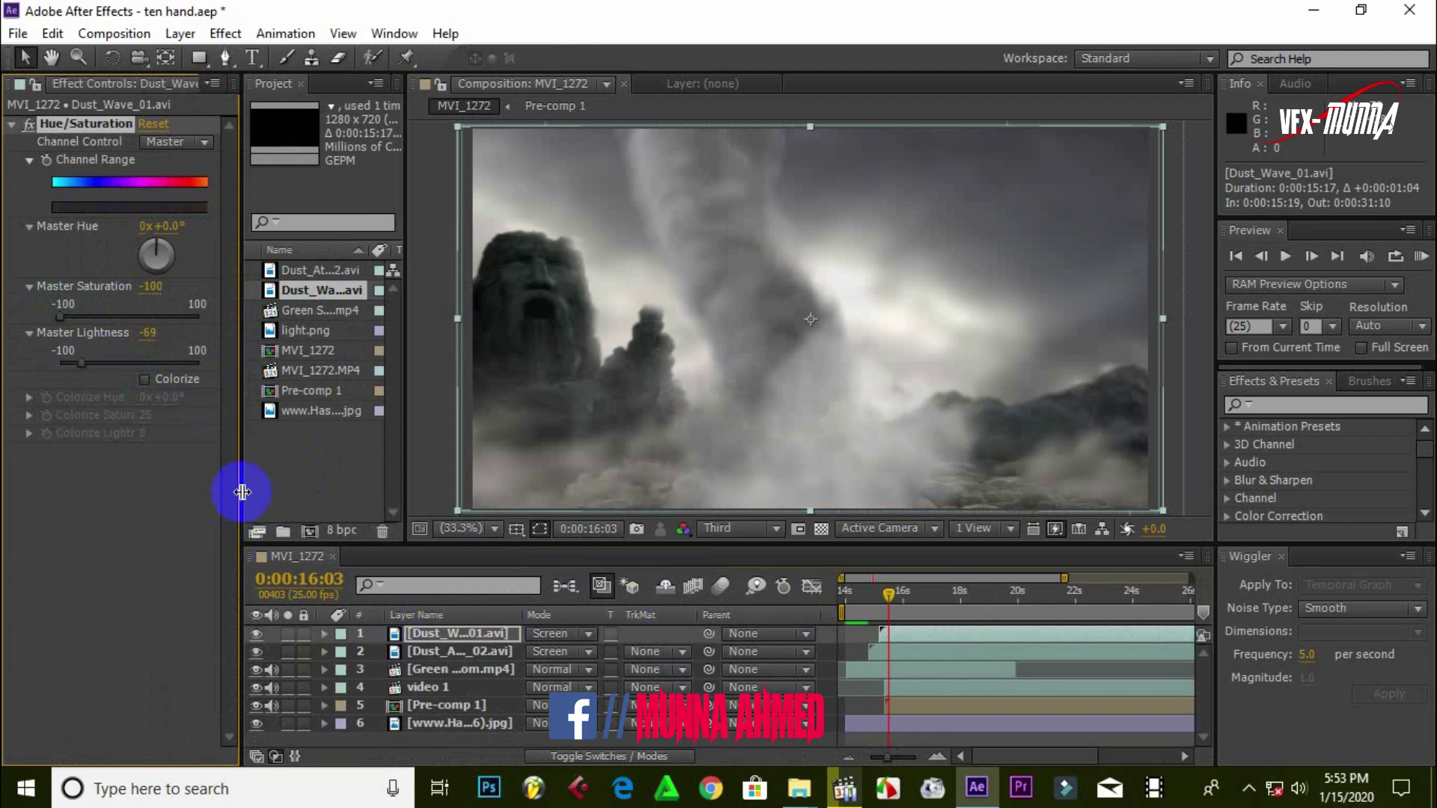
left_click_drag(240, 491, 65, 479)
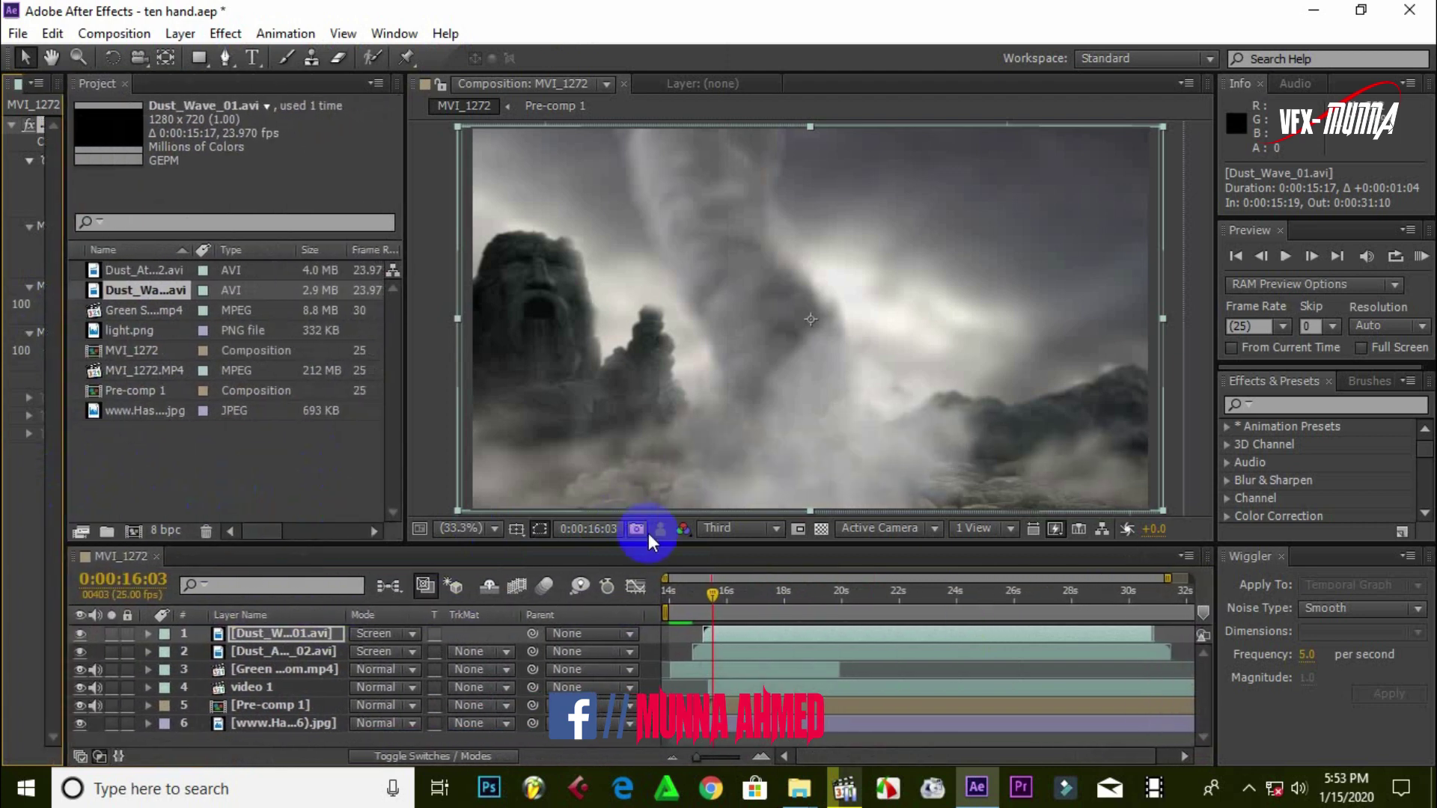
Preview the composition from 0:00:15:07, skip ahead and stop at 0:00:25:11 where the man's hands are raised
left_click_drag(710, 589, 686, 590)
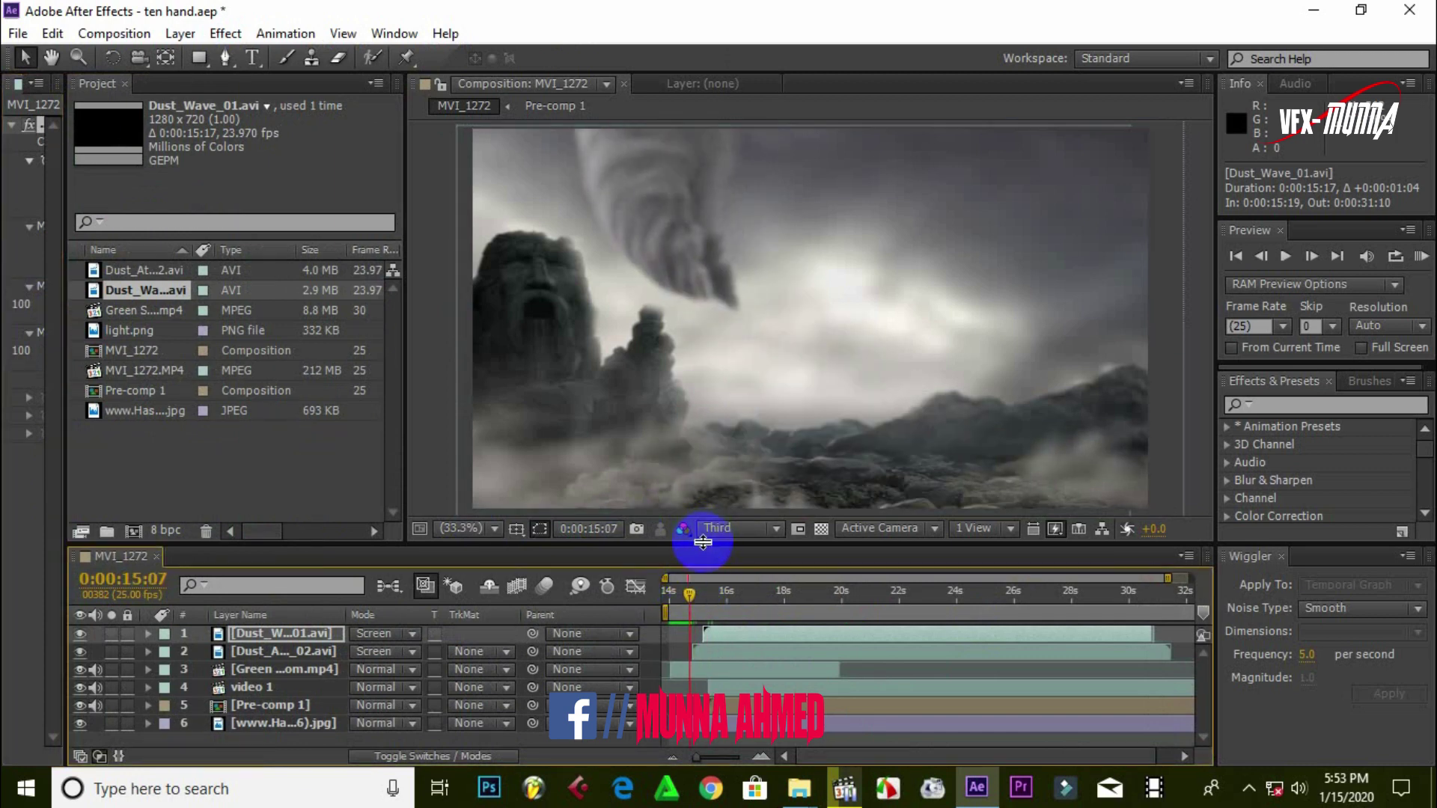
left_click_drag(699, 546, 684, 466)
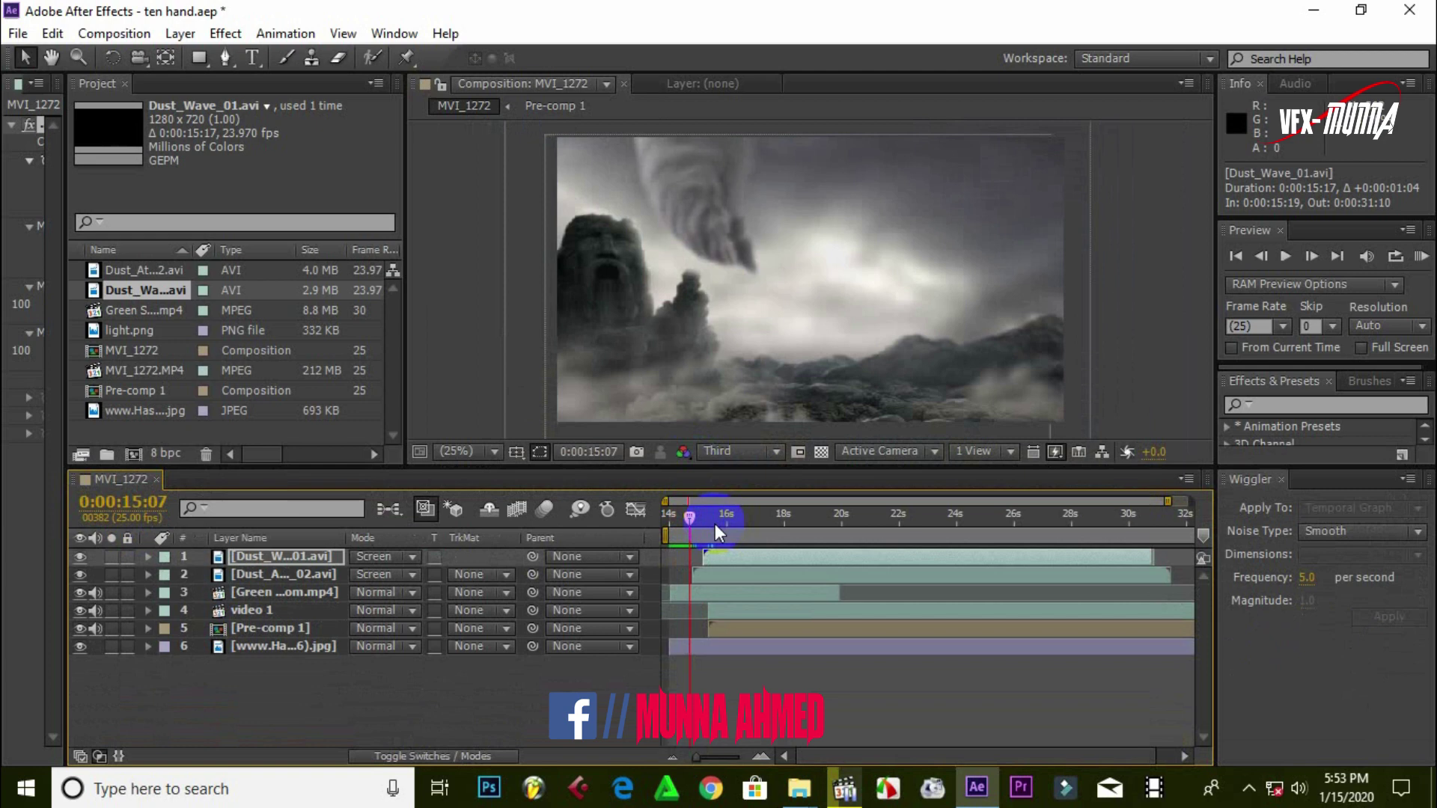
key("space")
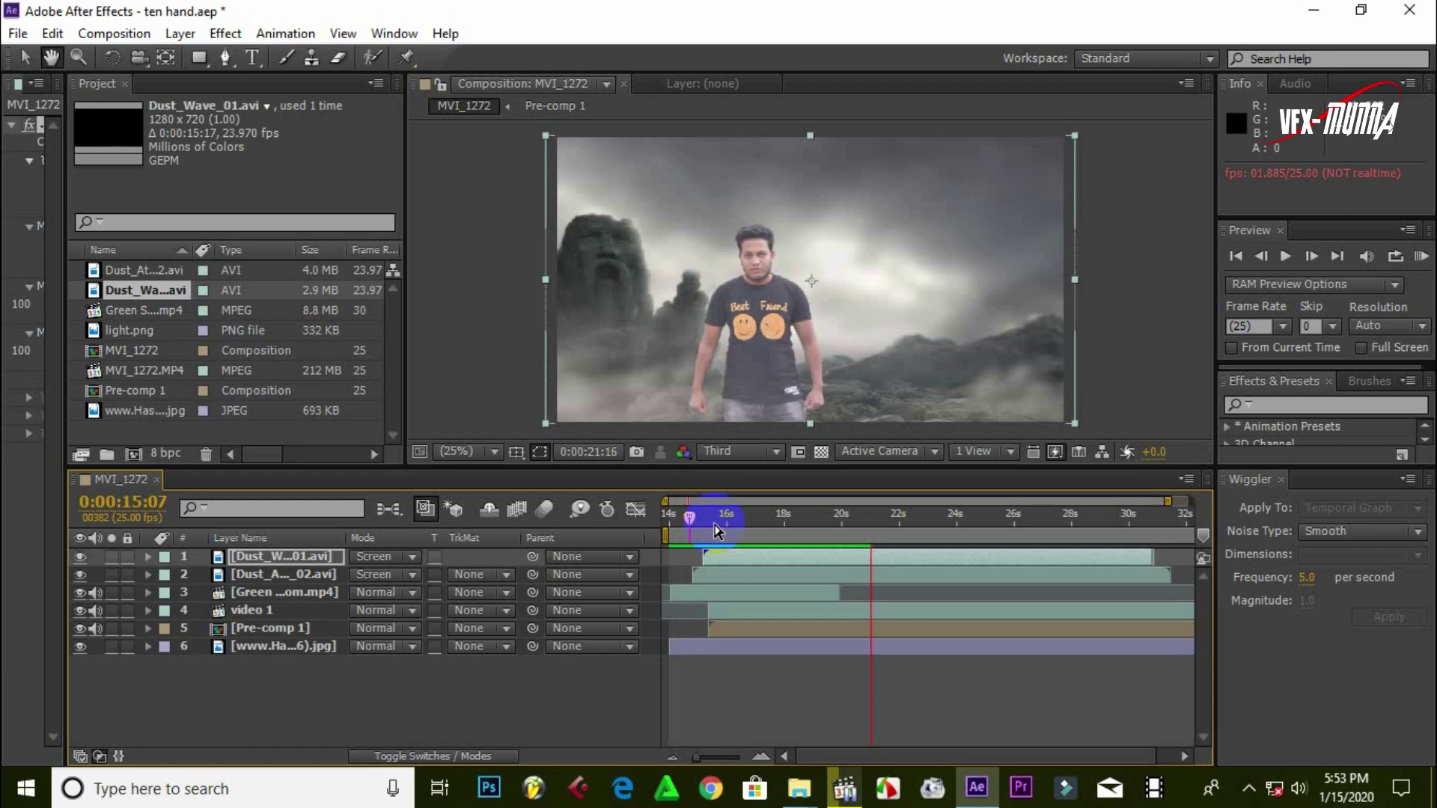
left_click(912, 576)
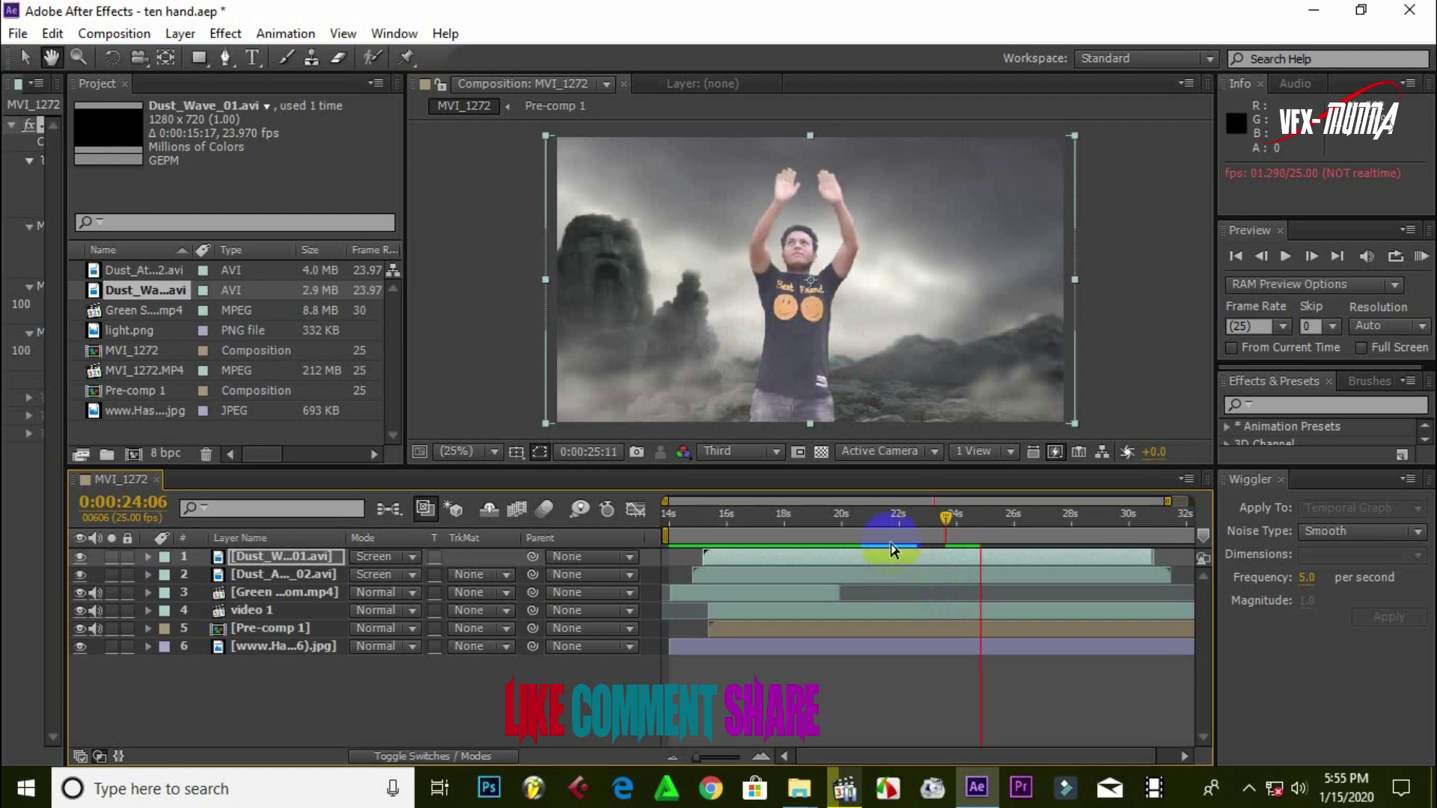
left_click(819, 247)
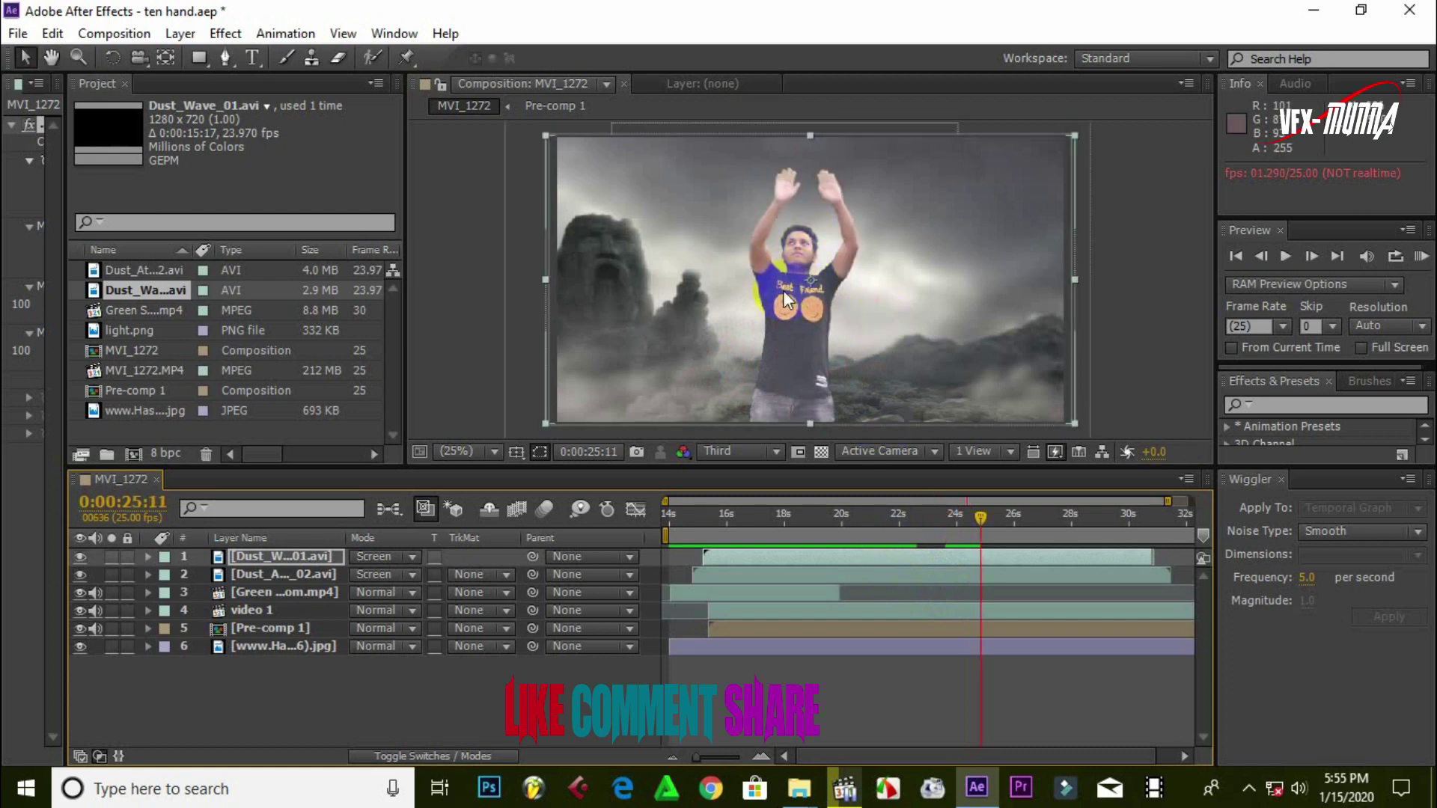
Add light.png between the video 1 and Pre-comp 1 layers and scale it to about 128% by 123%, comparing with it hidden
left_click(135, 331)
left_click_drag(141, 329, 244, 630)
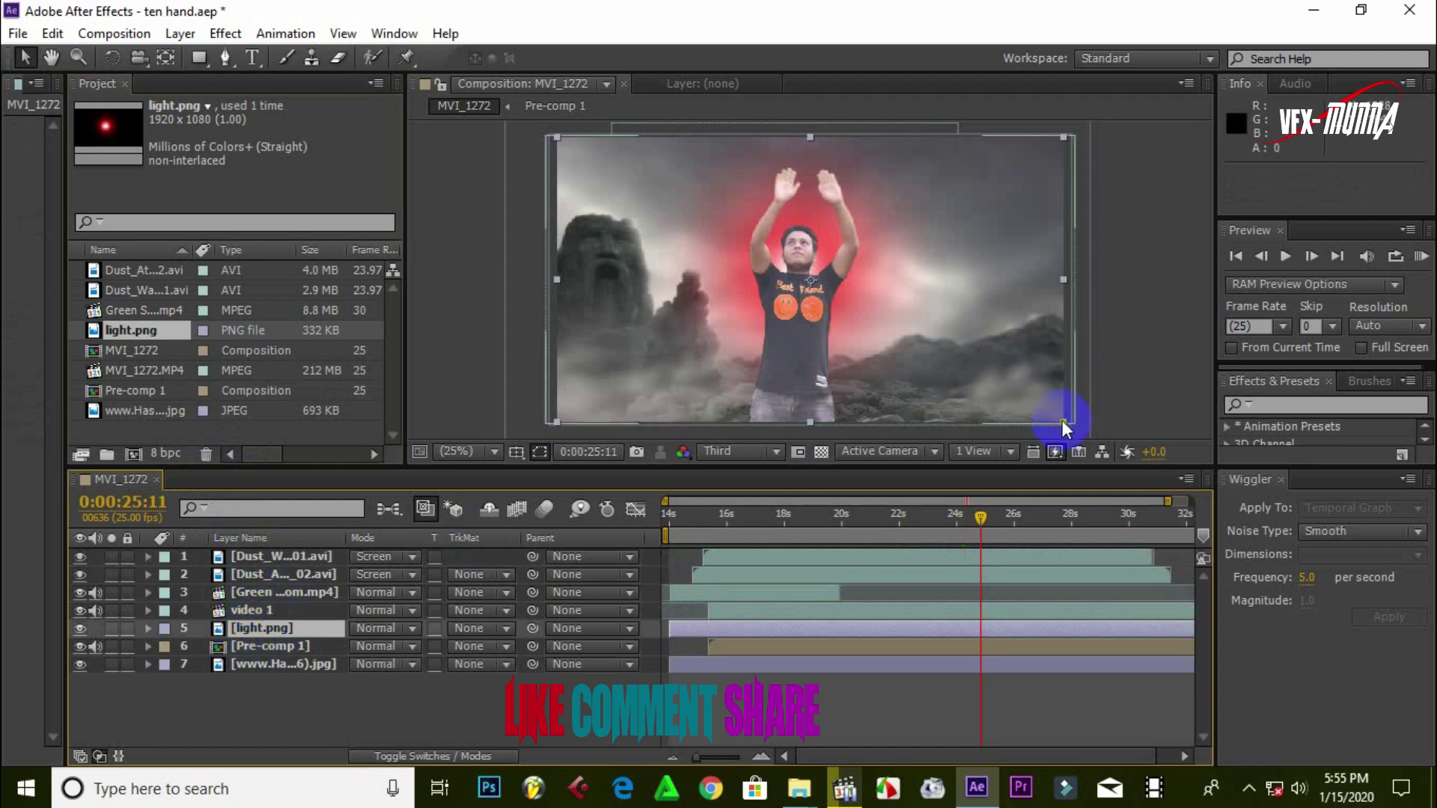
left_click_drag(1063, 422, 1130, 452)
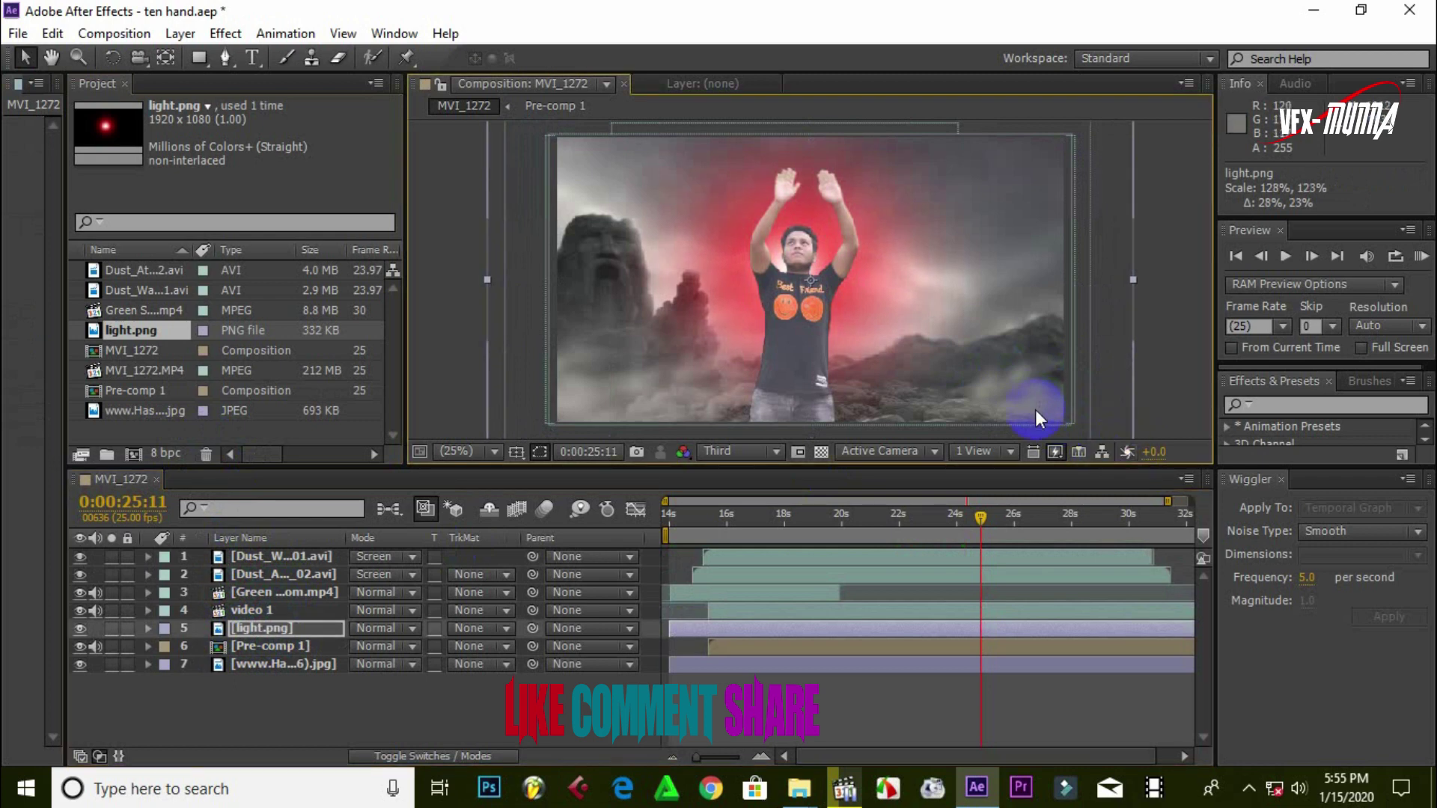
left_click(83, 629)
left_click(83, 629)
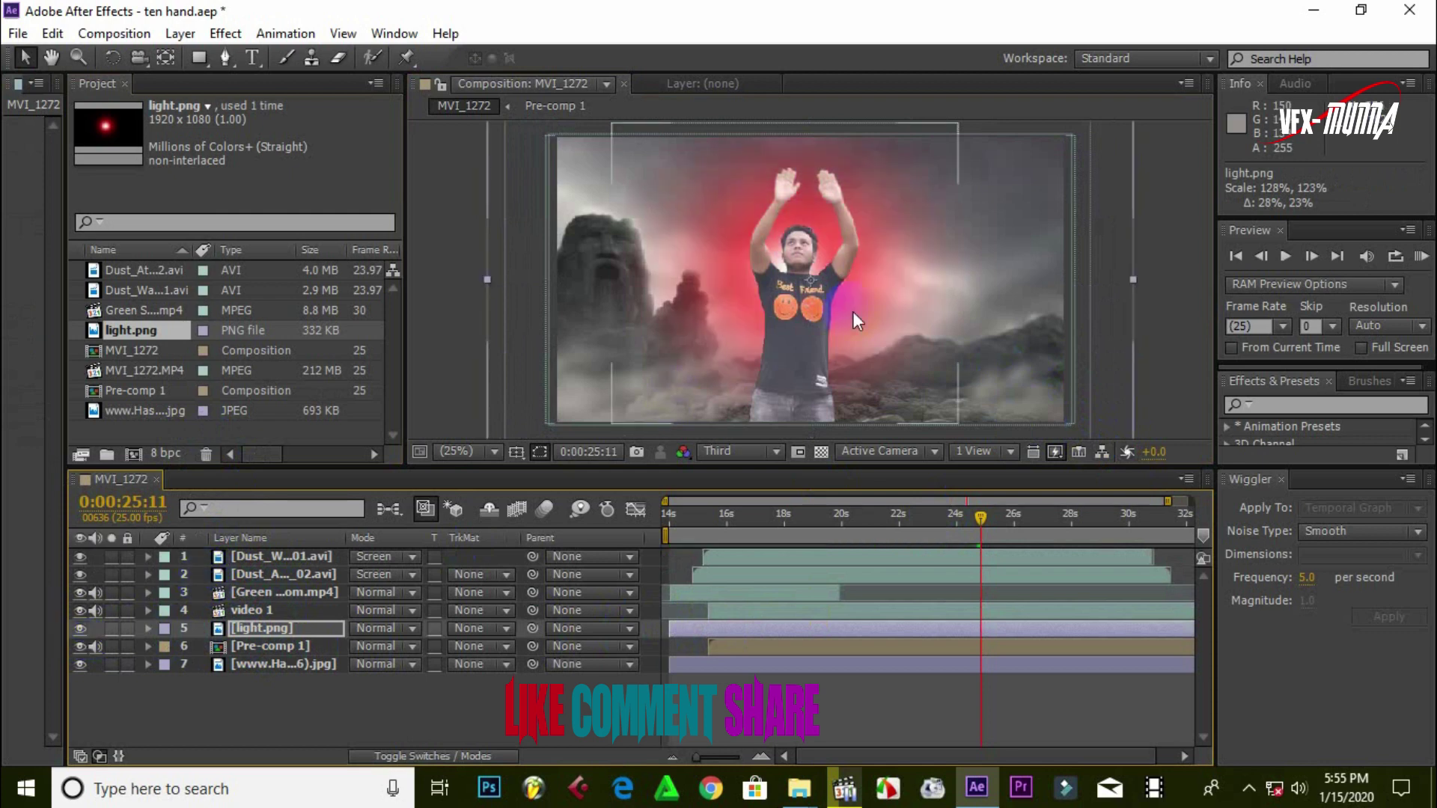
Enlarge light.png further, centre its glow behind the man's head at position 1028, 440, and set its blending mode to Add
left_click_drag(896, 262, 900, 247)
left_click_drag(1141, 432, 1235, 488)
left_click_drag(960, 298, 801, 216)
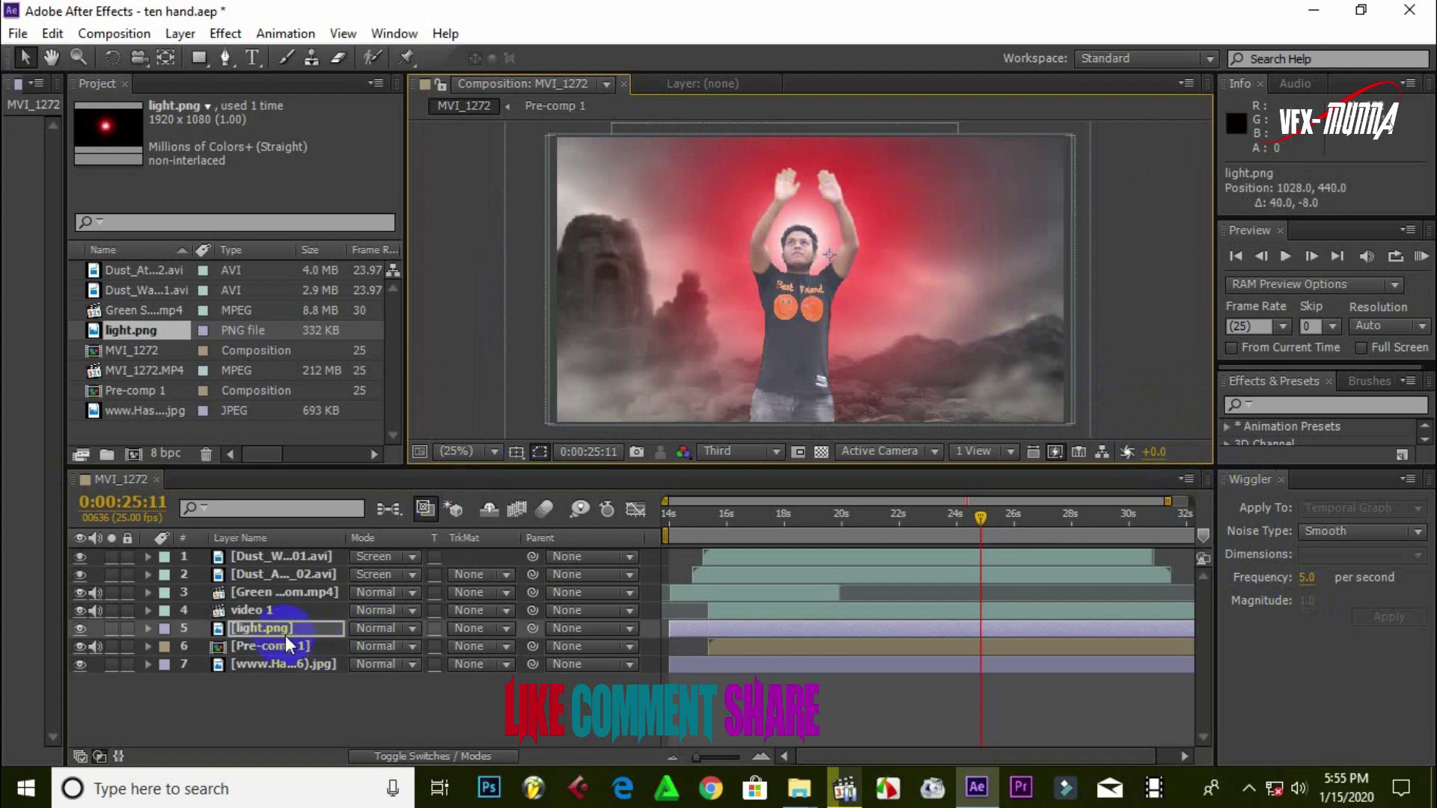
left_click(366, 627)
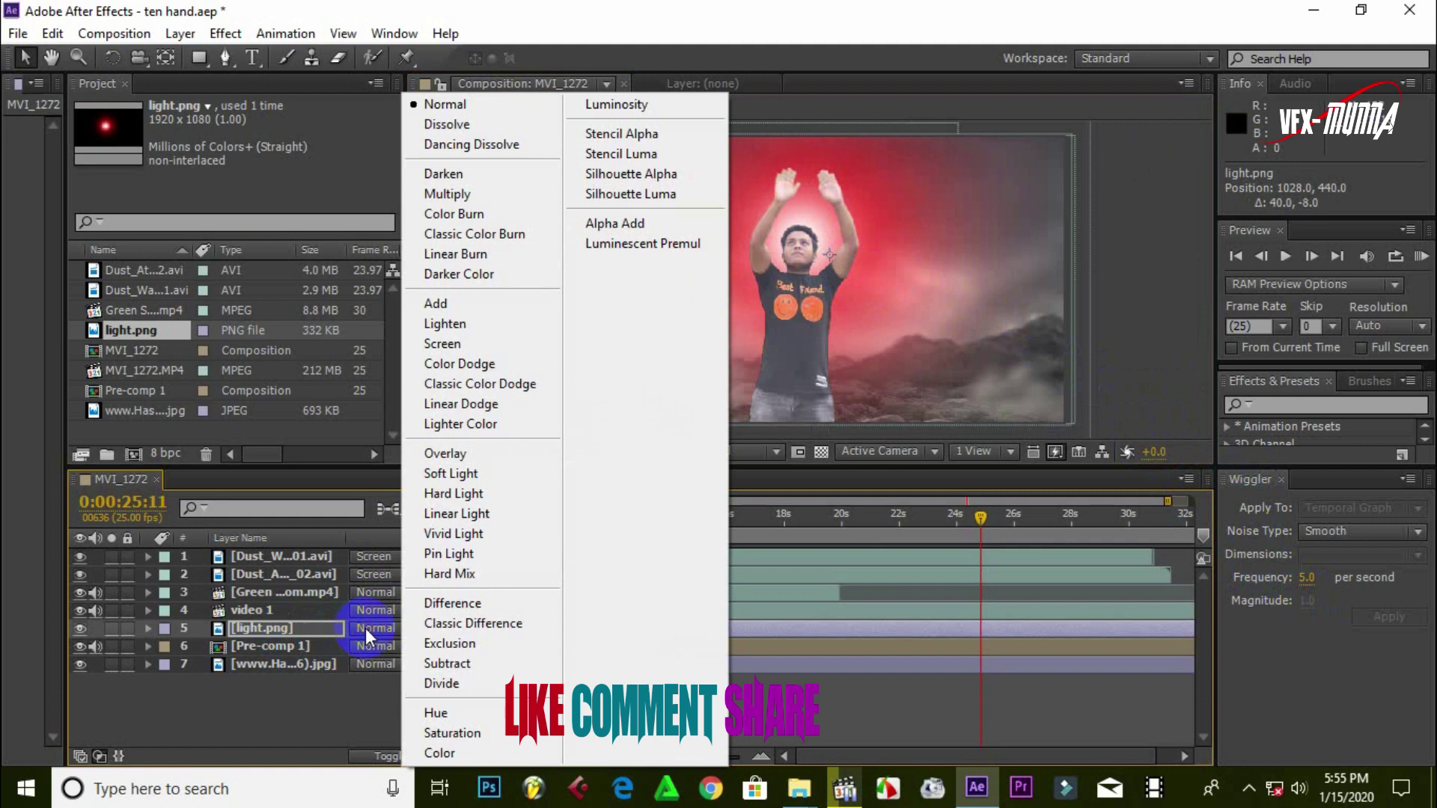
left_click(458, 306)
Trim the start of the light.png layer to 0:00:25:09 and move it below the Pre-comp 1 layer
key("alt+bracketleft")
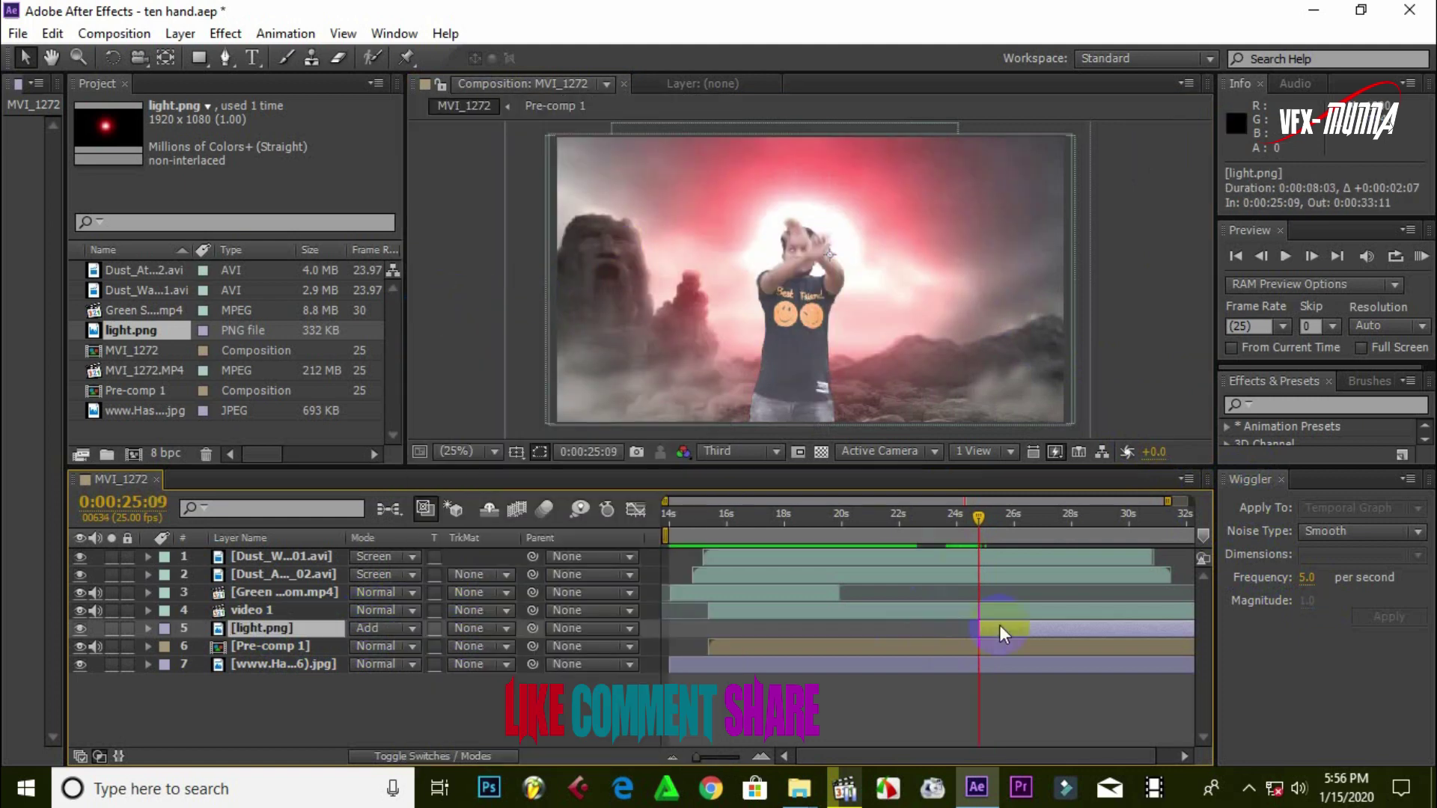
left_click(917, 645)
left_click(998, 631)
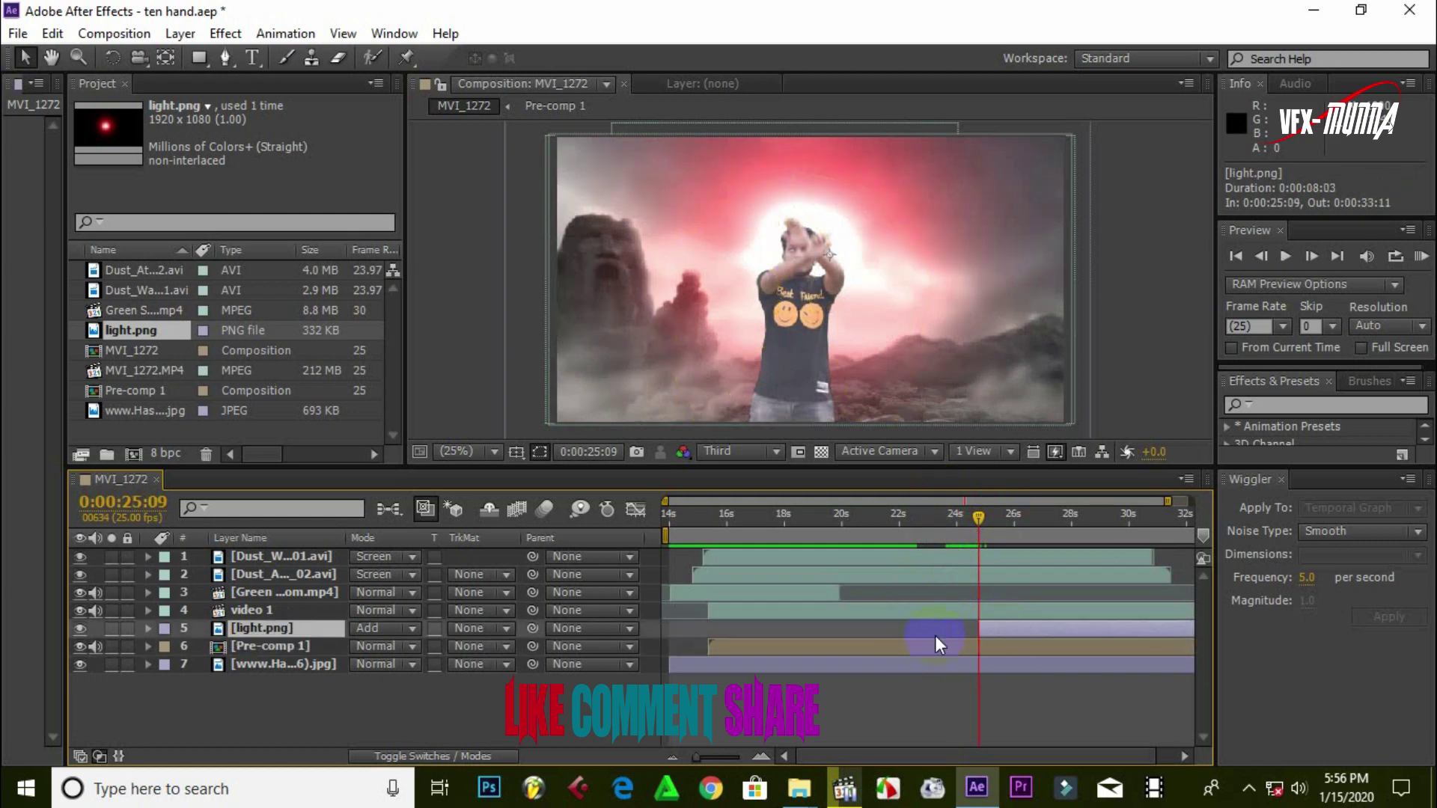
left_click_drag(293, 625, 287, 656)
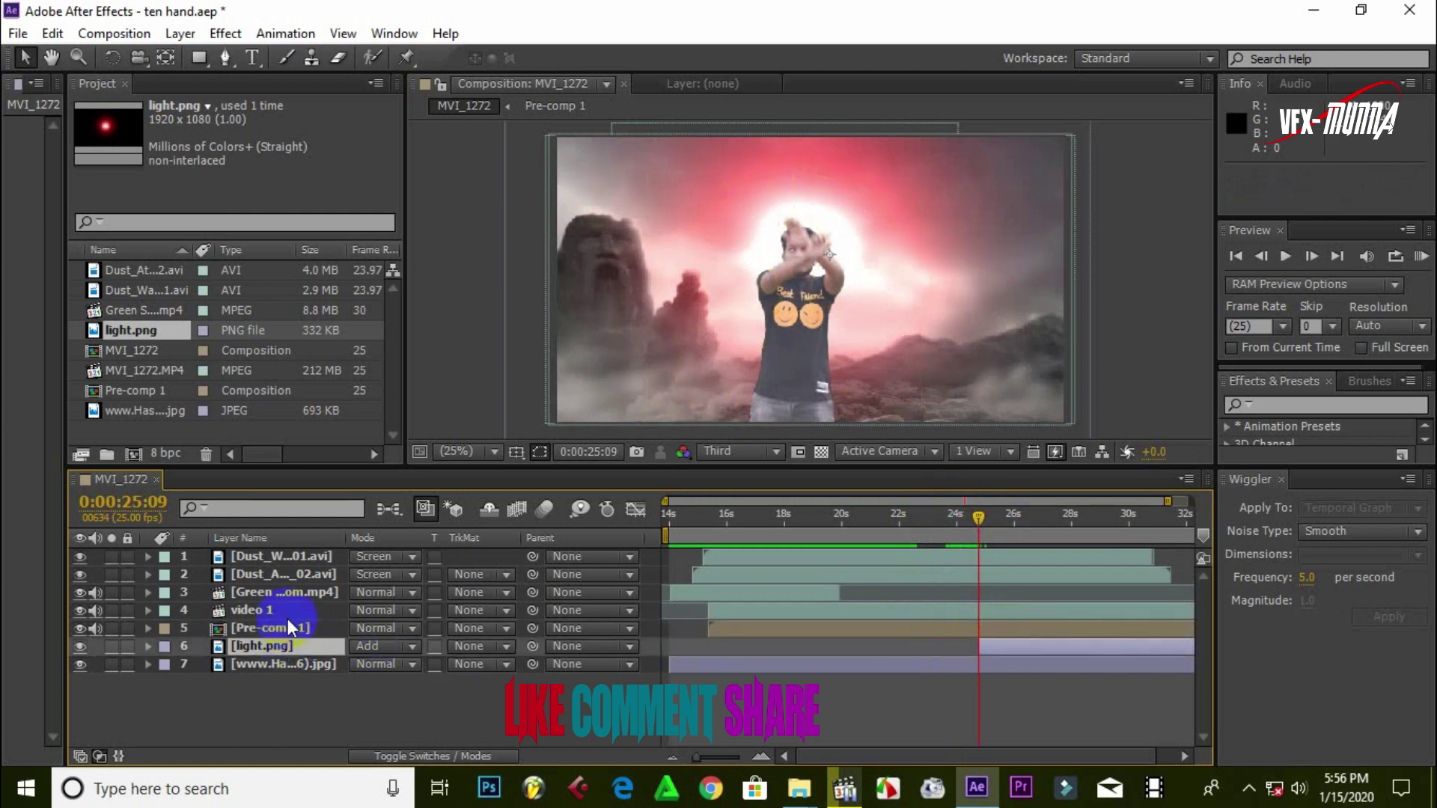
Preview the glow twice from about 0:00:25:00, stopping at 0:00:27:11 on the ten-hands pose
left_click(968, 523)
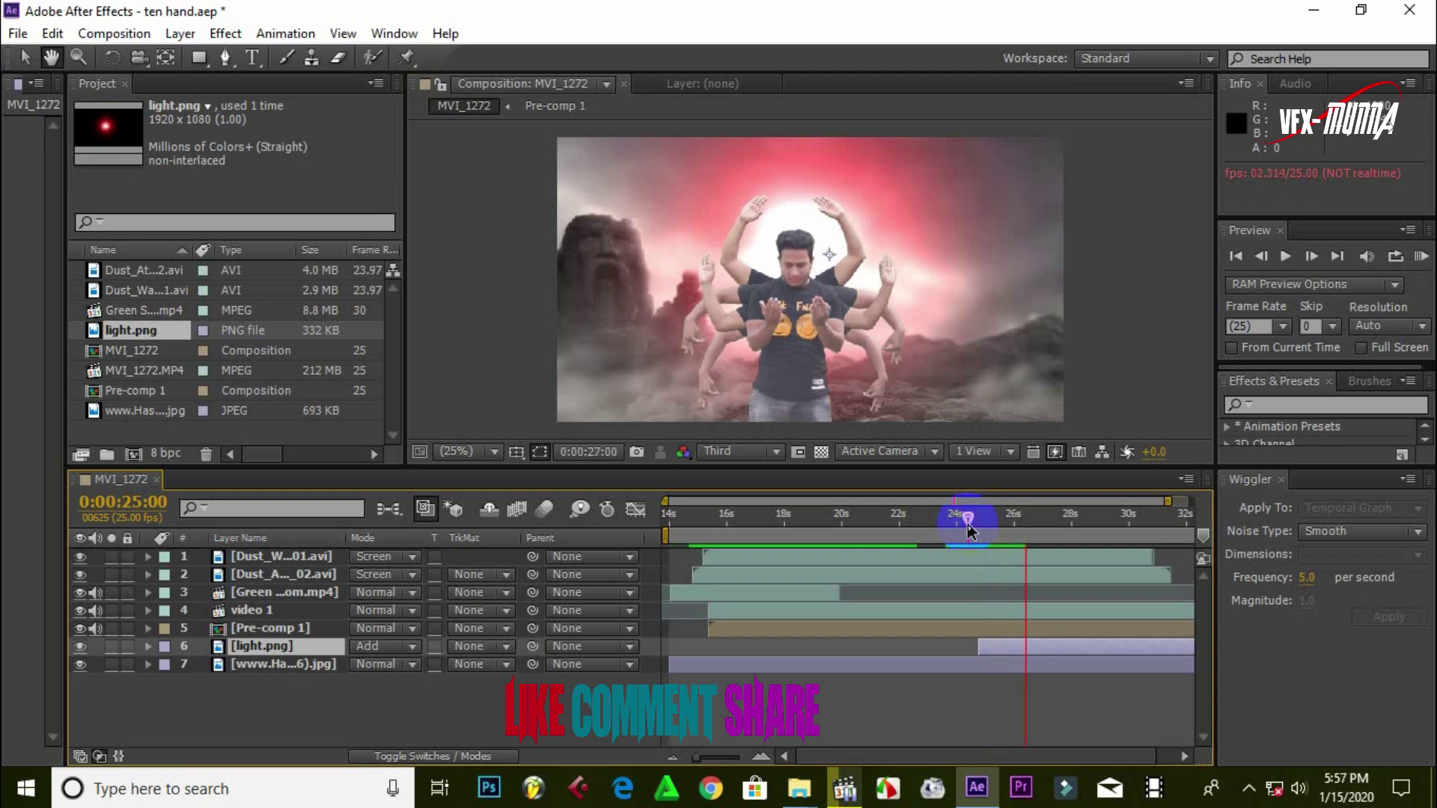
left_click(966, 524)
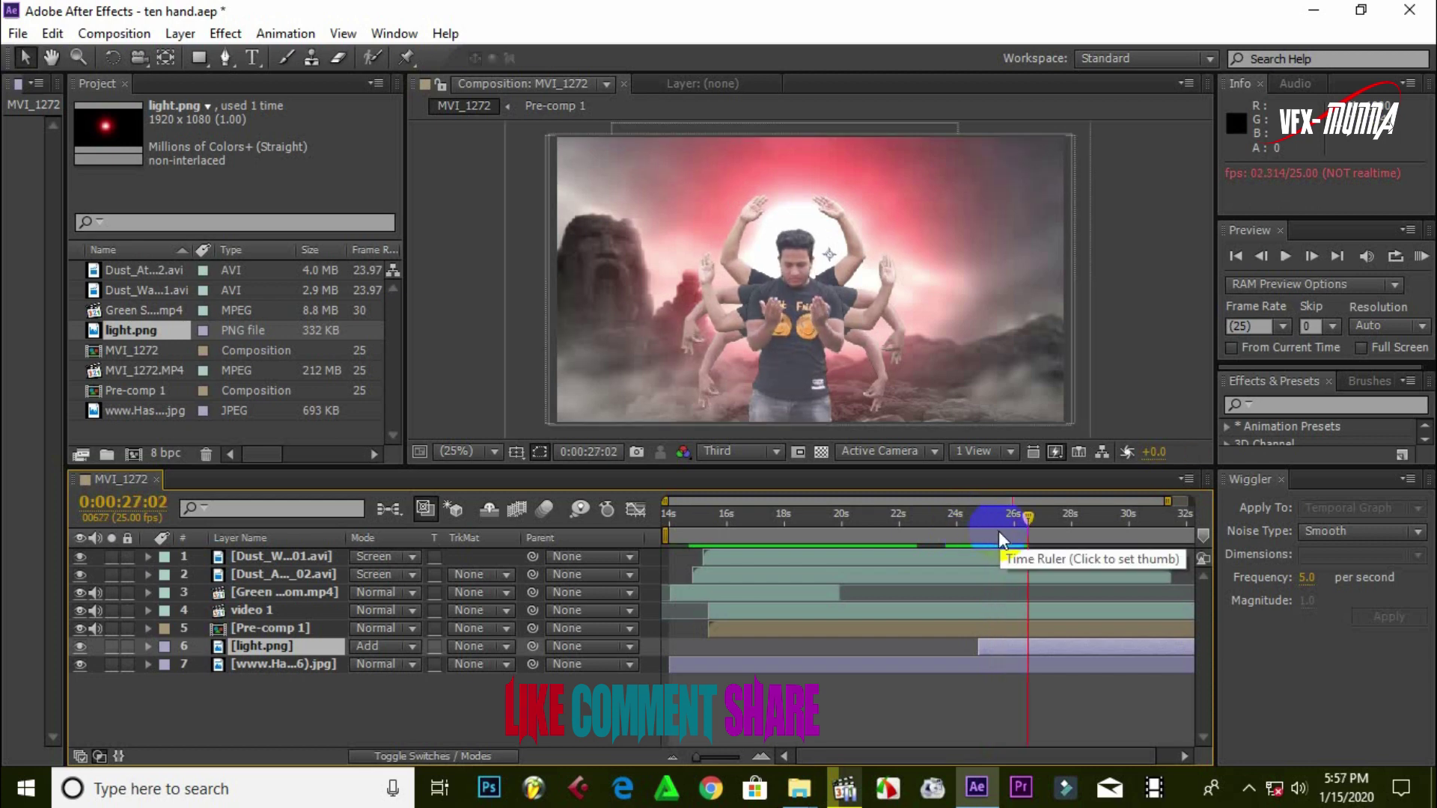
left_click(967, 520)
key("space")
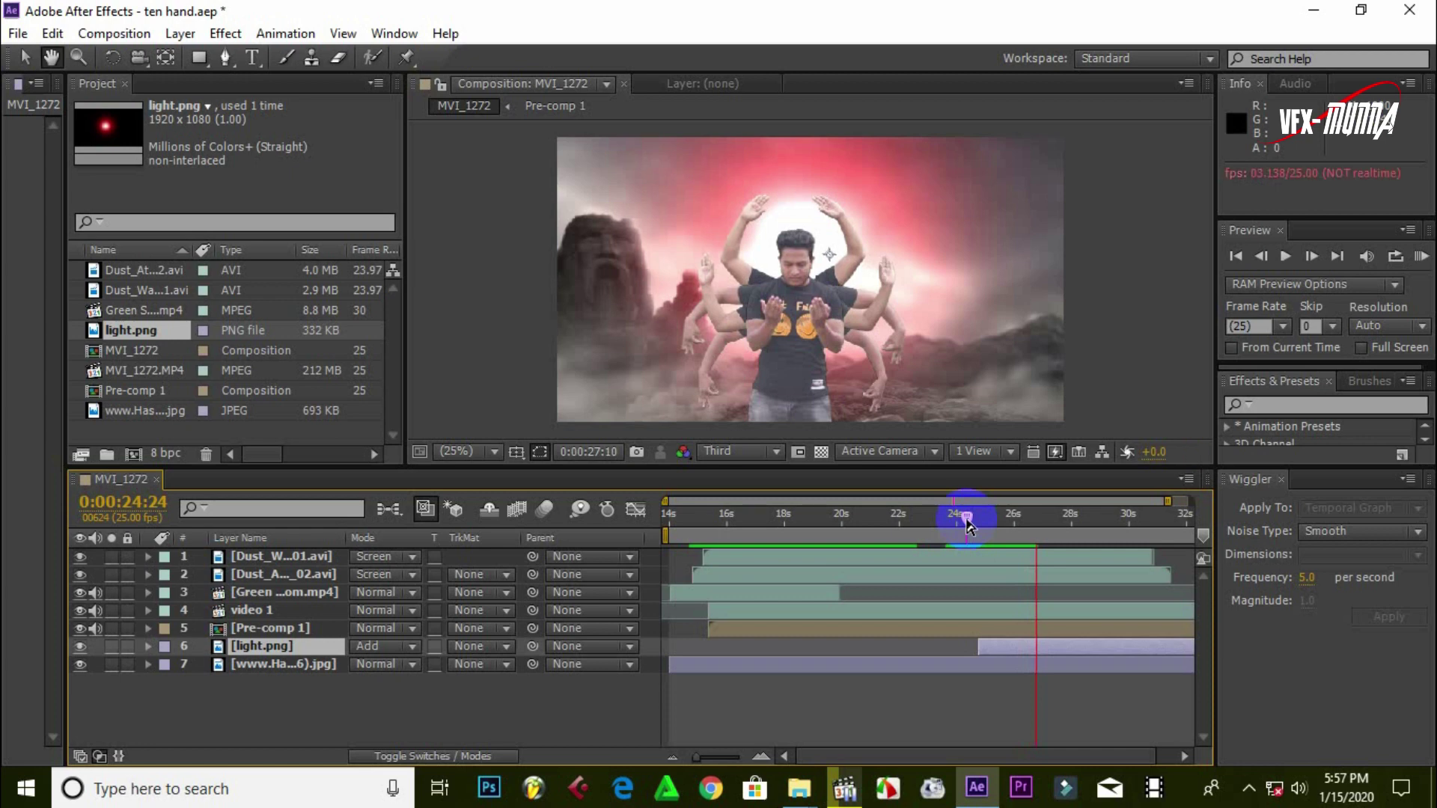
key("space")
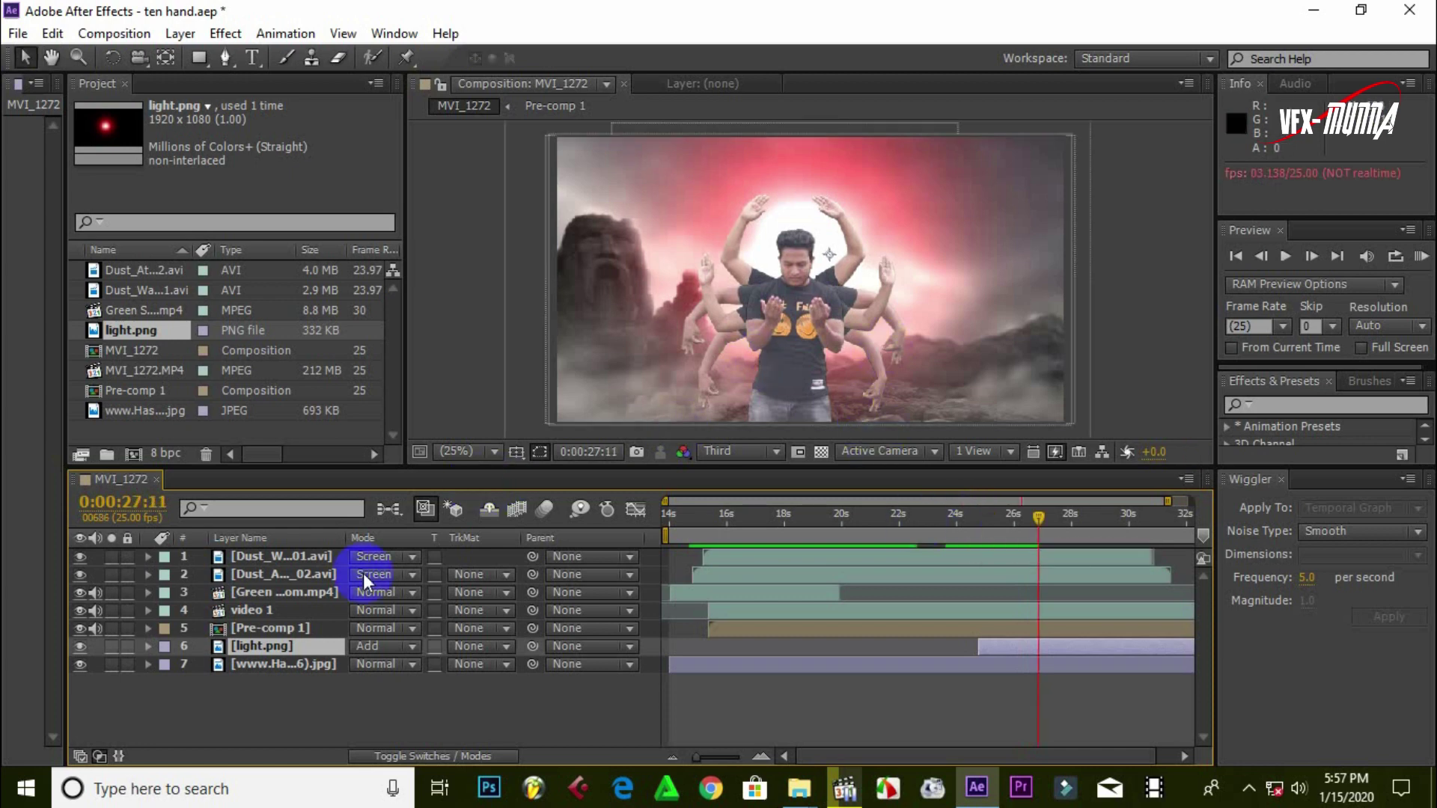
Pre-compose all seven layers into Pre-comp 2, moving all attributes into the new composition
left_click(235, 698)
left_click_drag(293, 573, 299, 554)
right_click(298, 556)
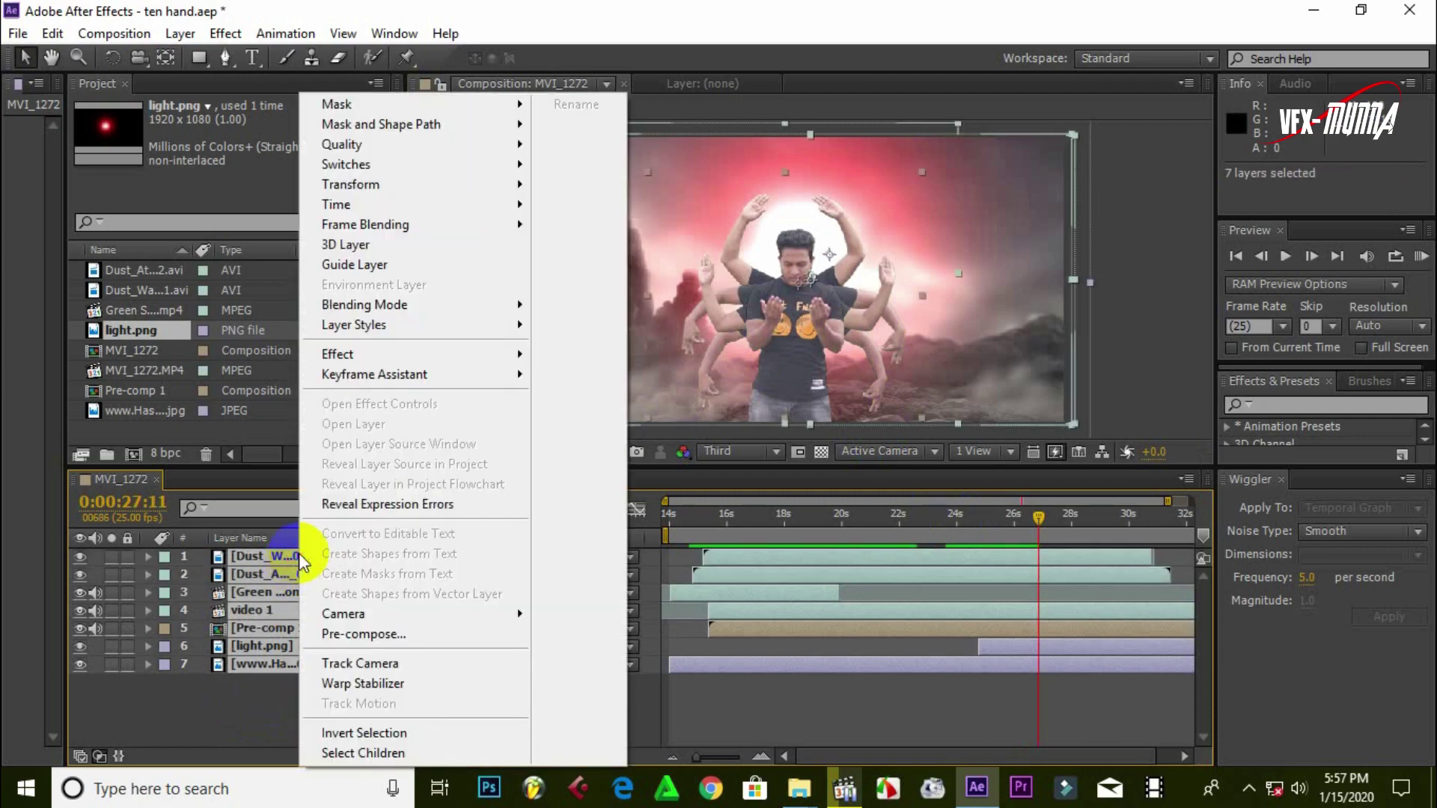
left_click(384, 638)
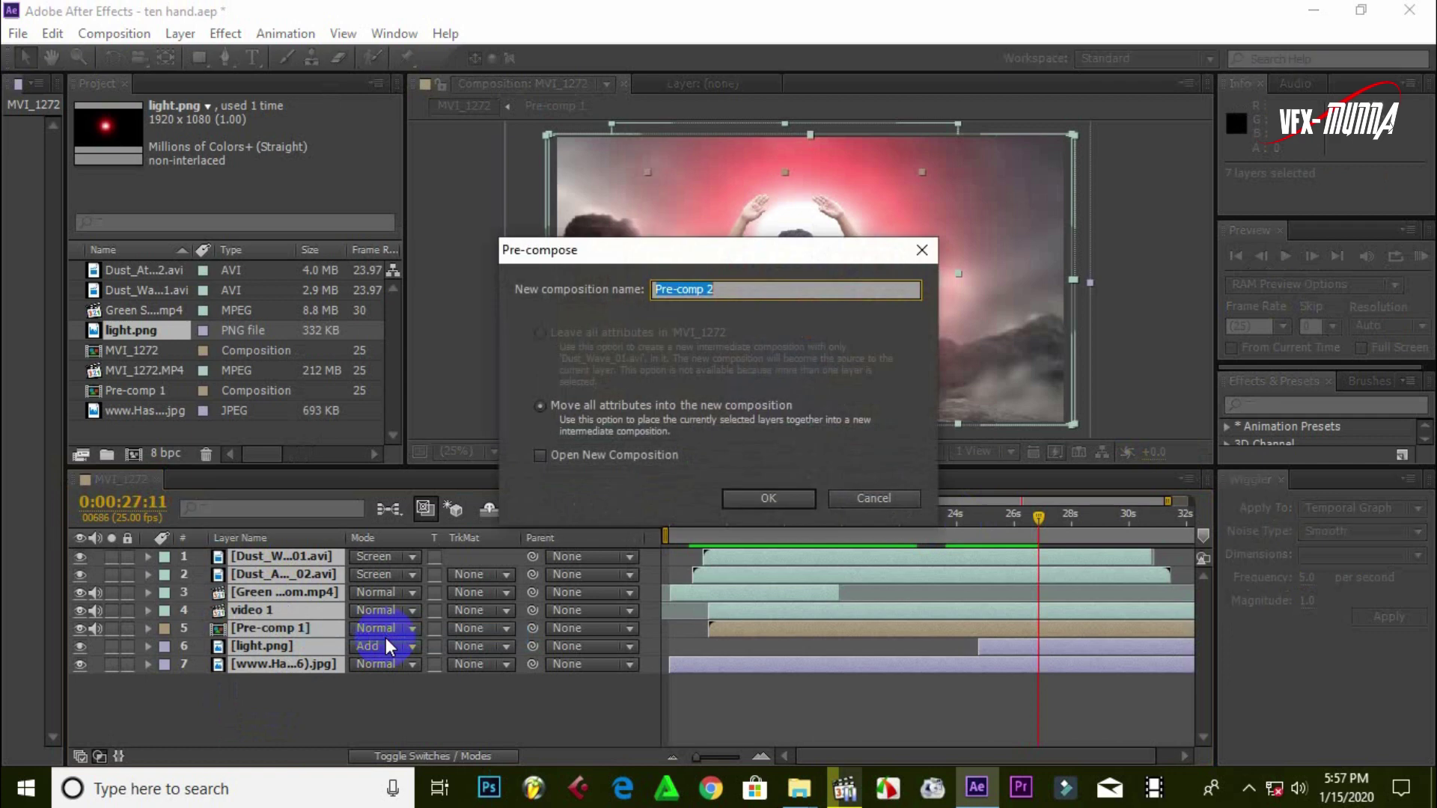
left_click(766, 500)
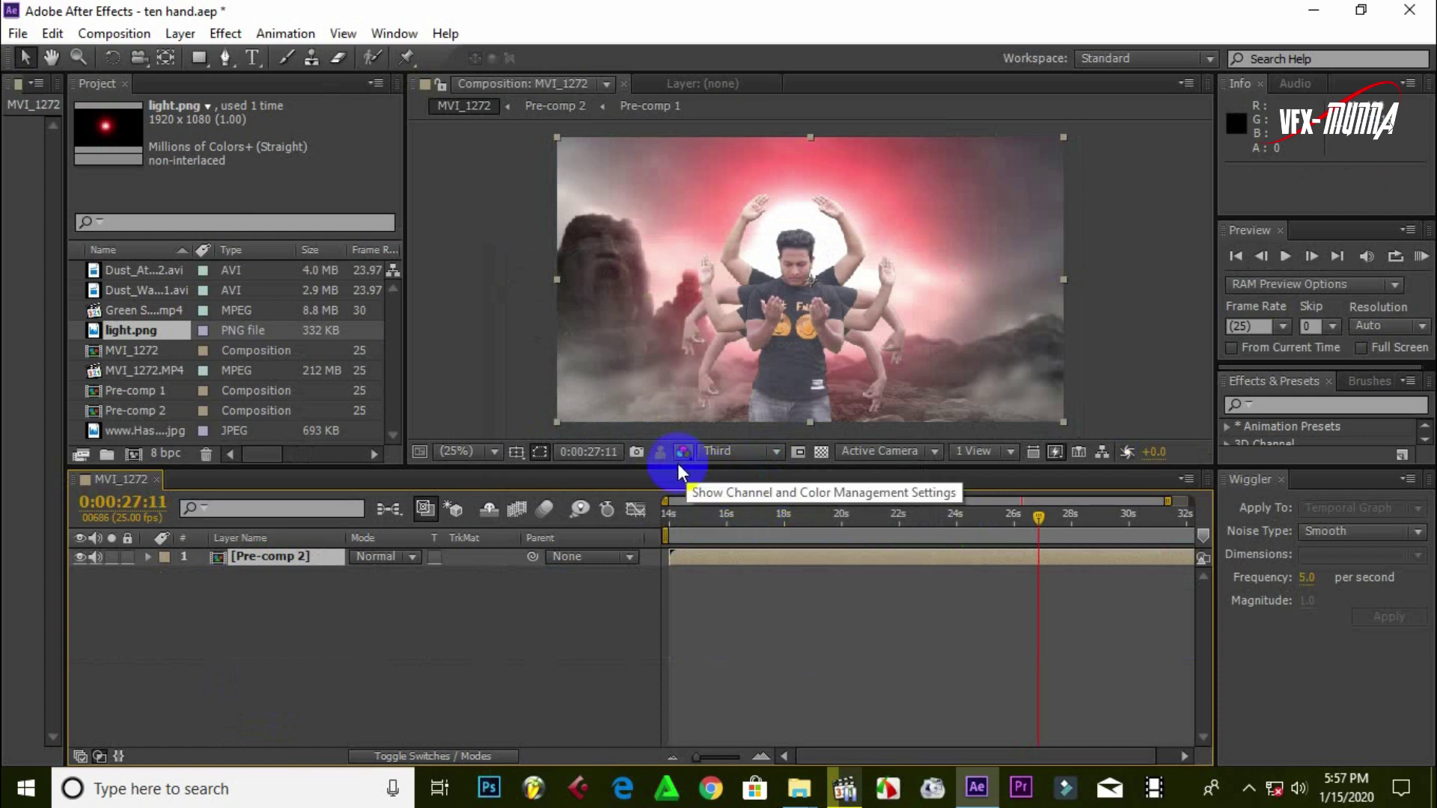
Set the preview resolution to Full and enlarge the composition view to inspect the ten-hands frame
left_click(725, 455)
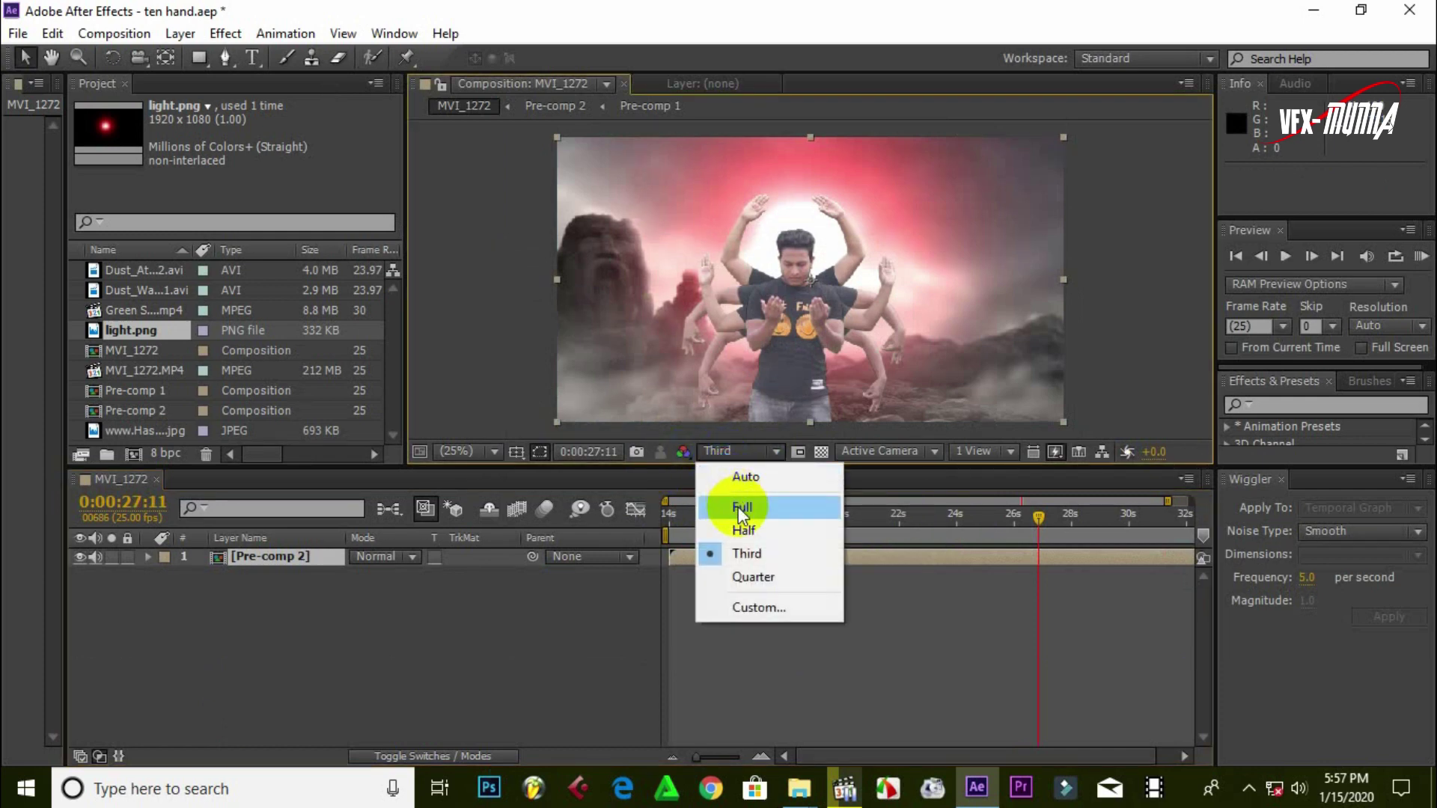
left_click(738, 510)
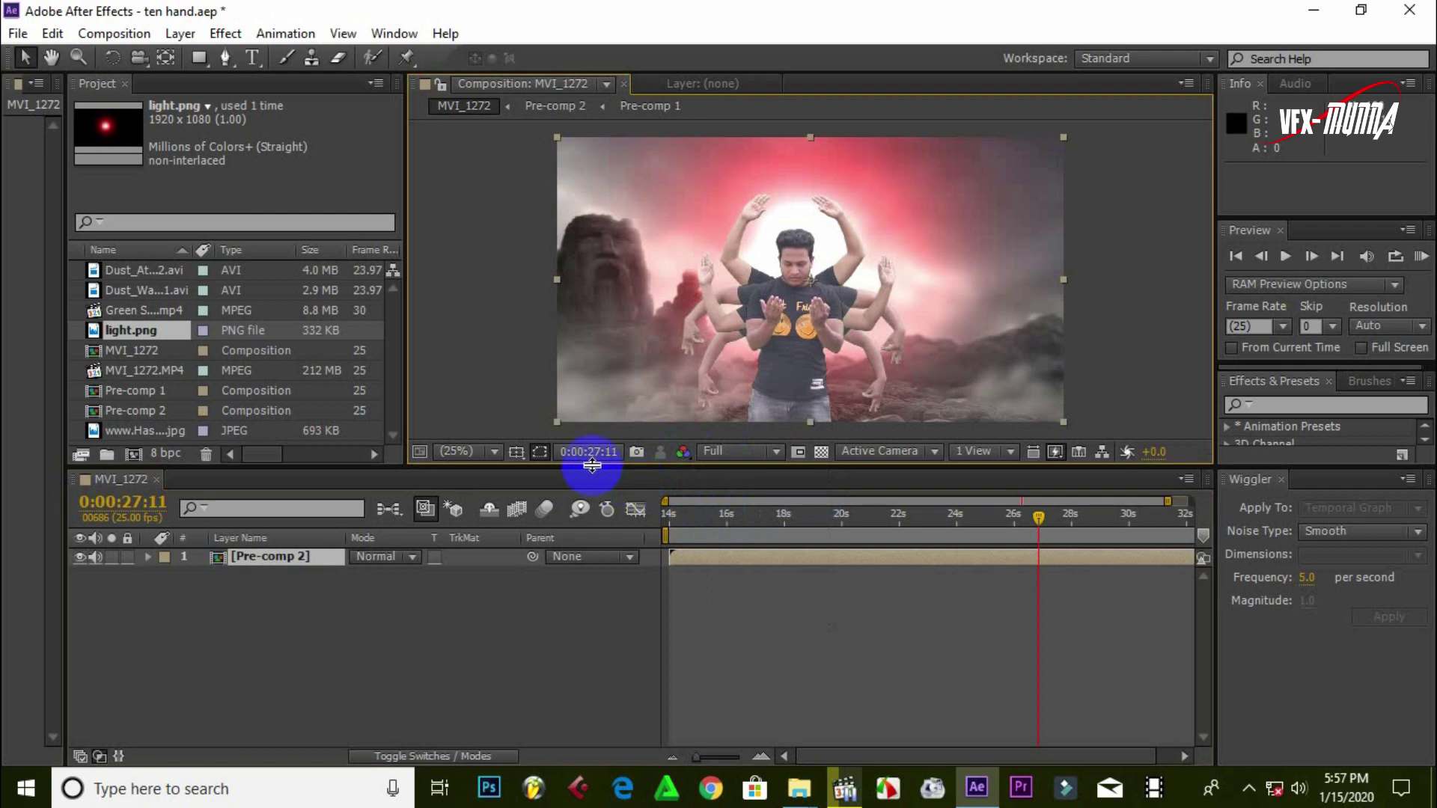
left_click_drag(591, 465, 567, 595)
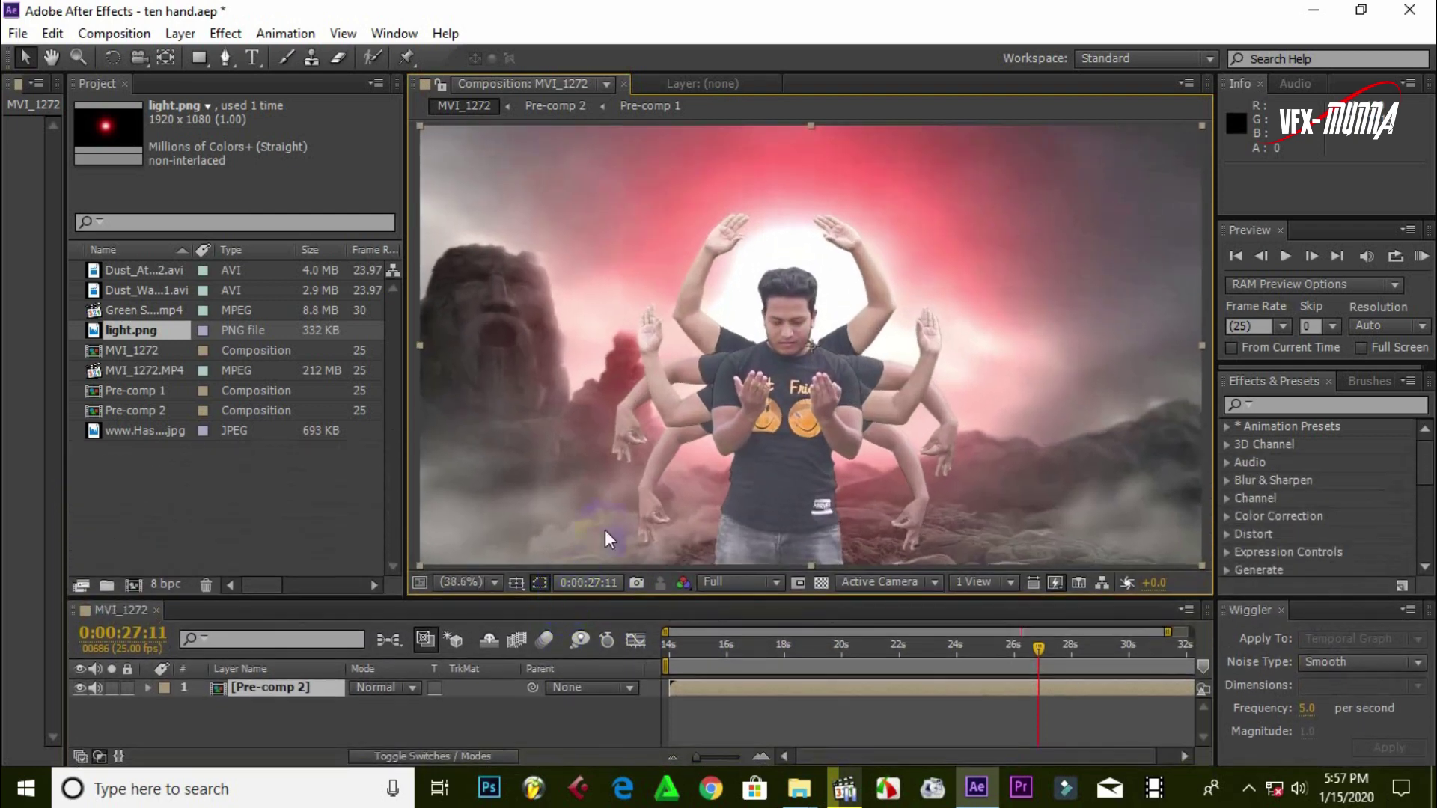
left_click(786, 385)
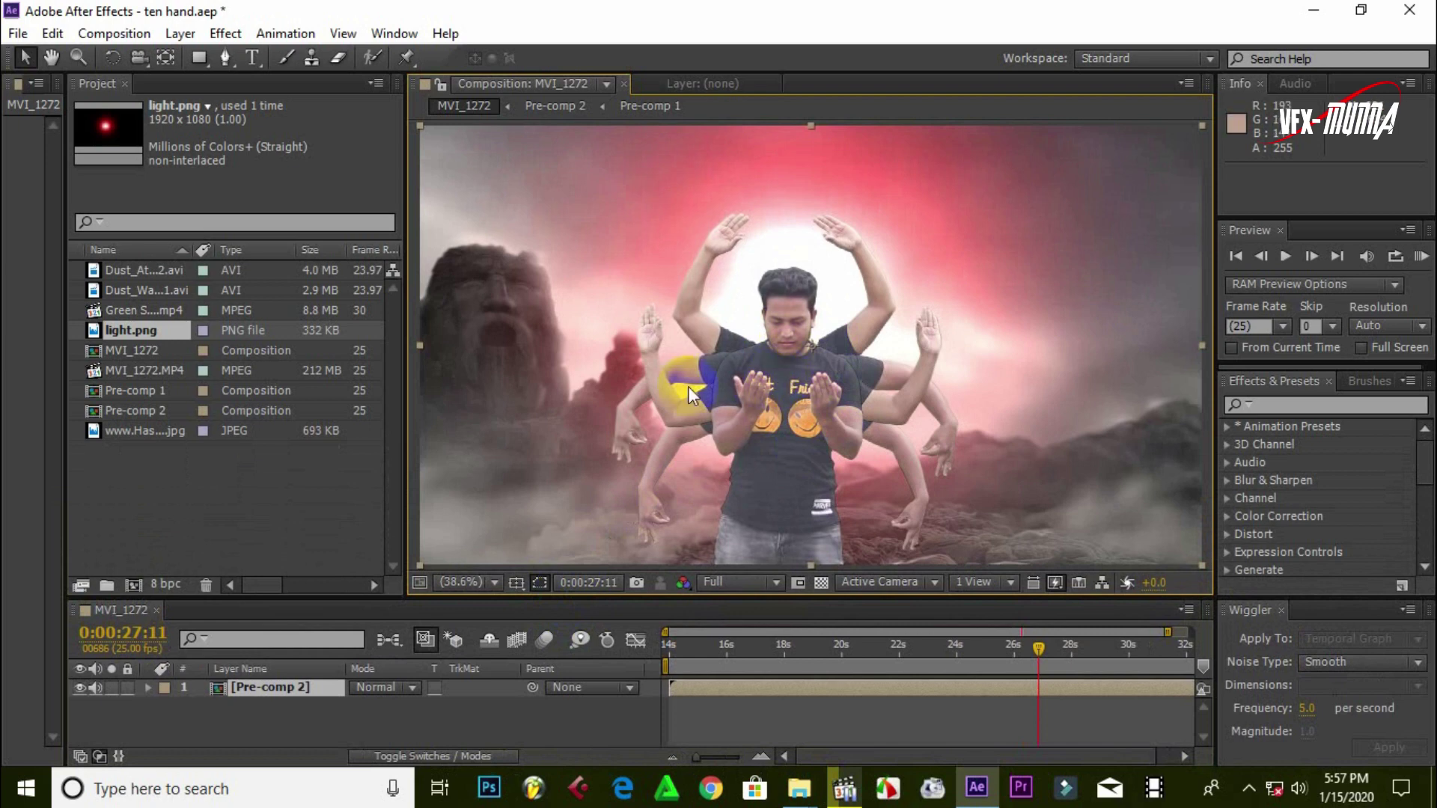
key("ctrl+b")
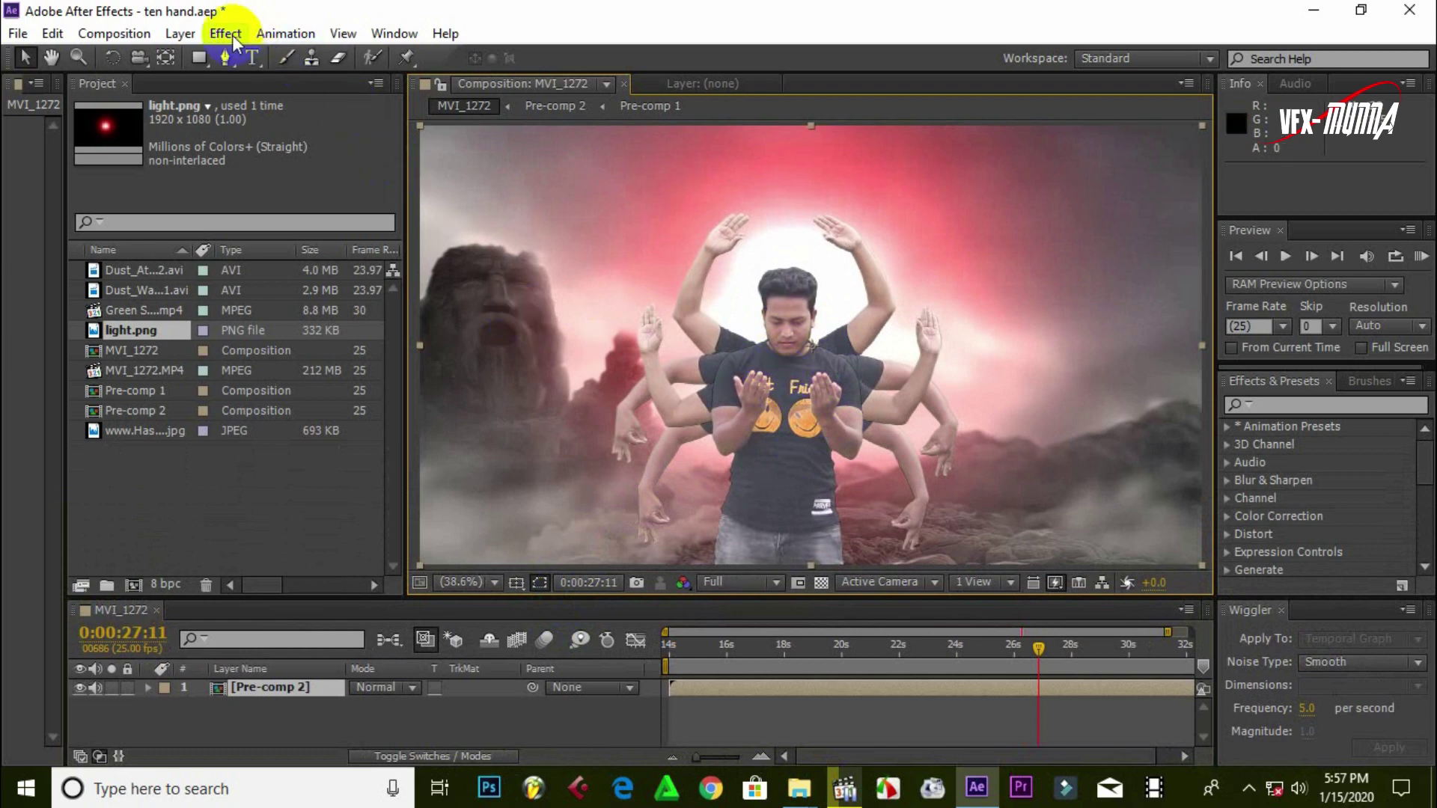
Queue the MVI_1272 composition with Pre-render and make more room for the render settings
left_click(112, 34)
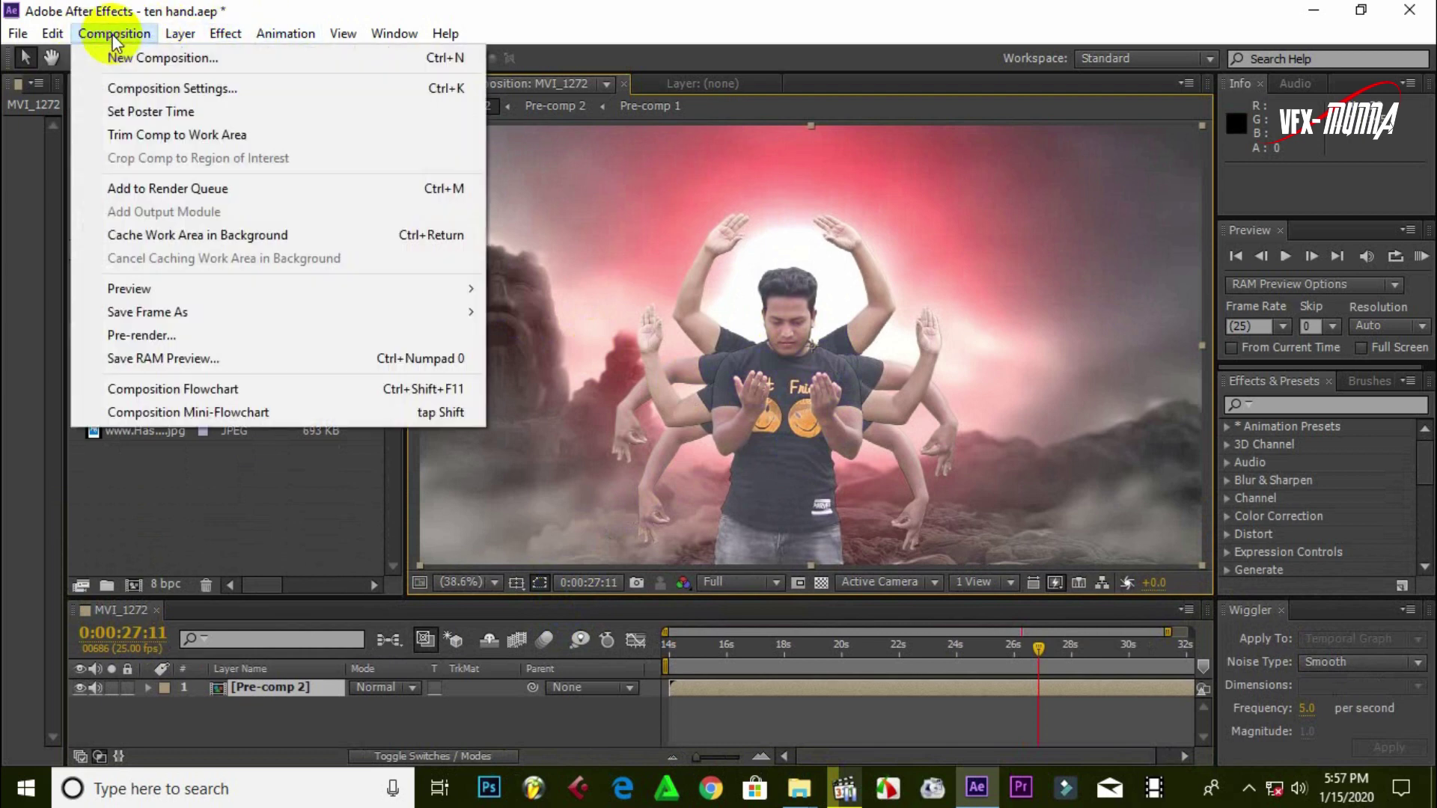
left_click(136, 335)
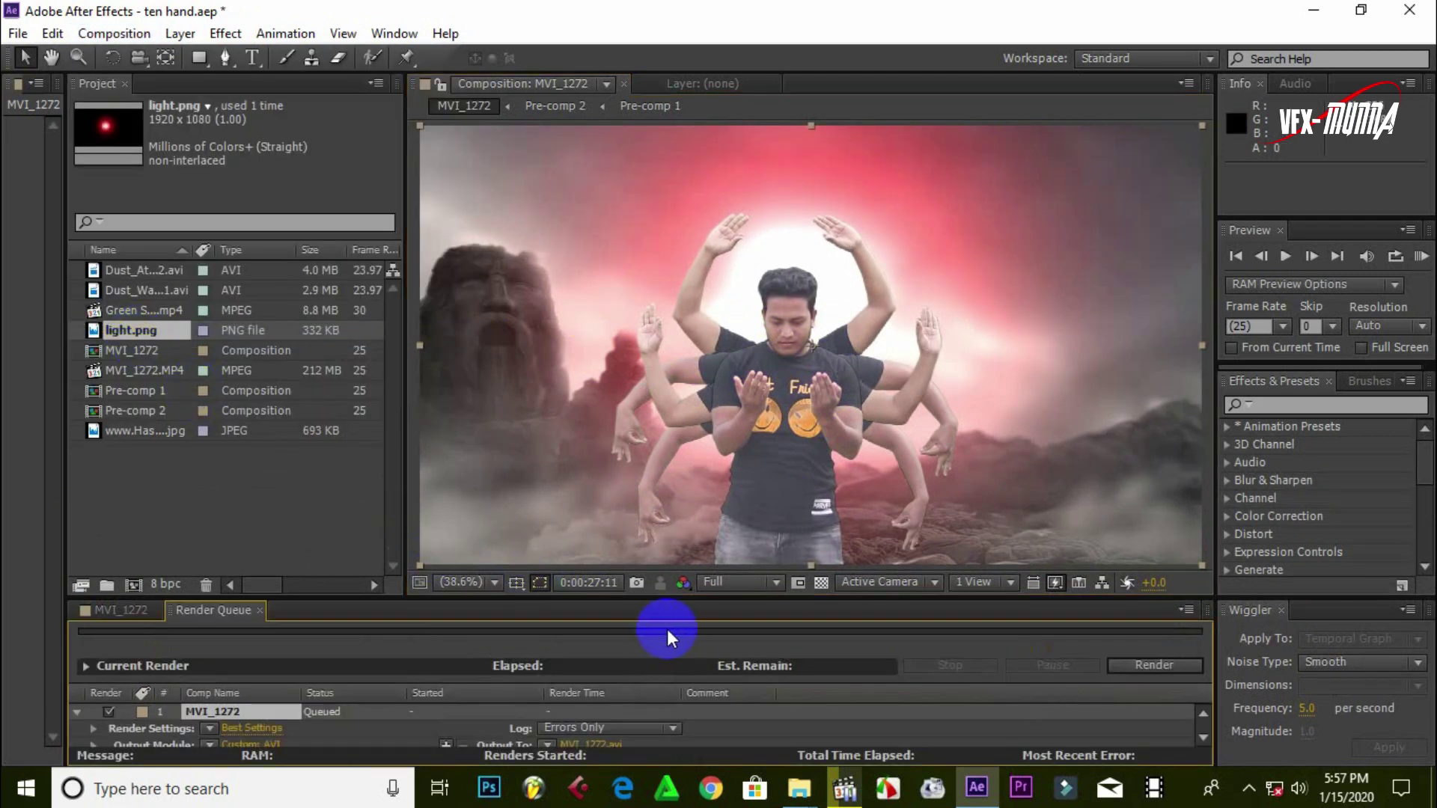
left_click_drag(707, 593, 706, 515)
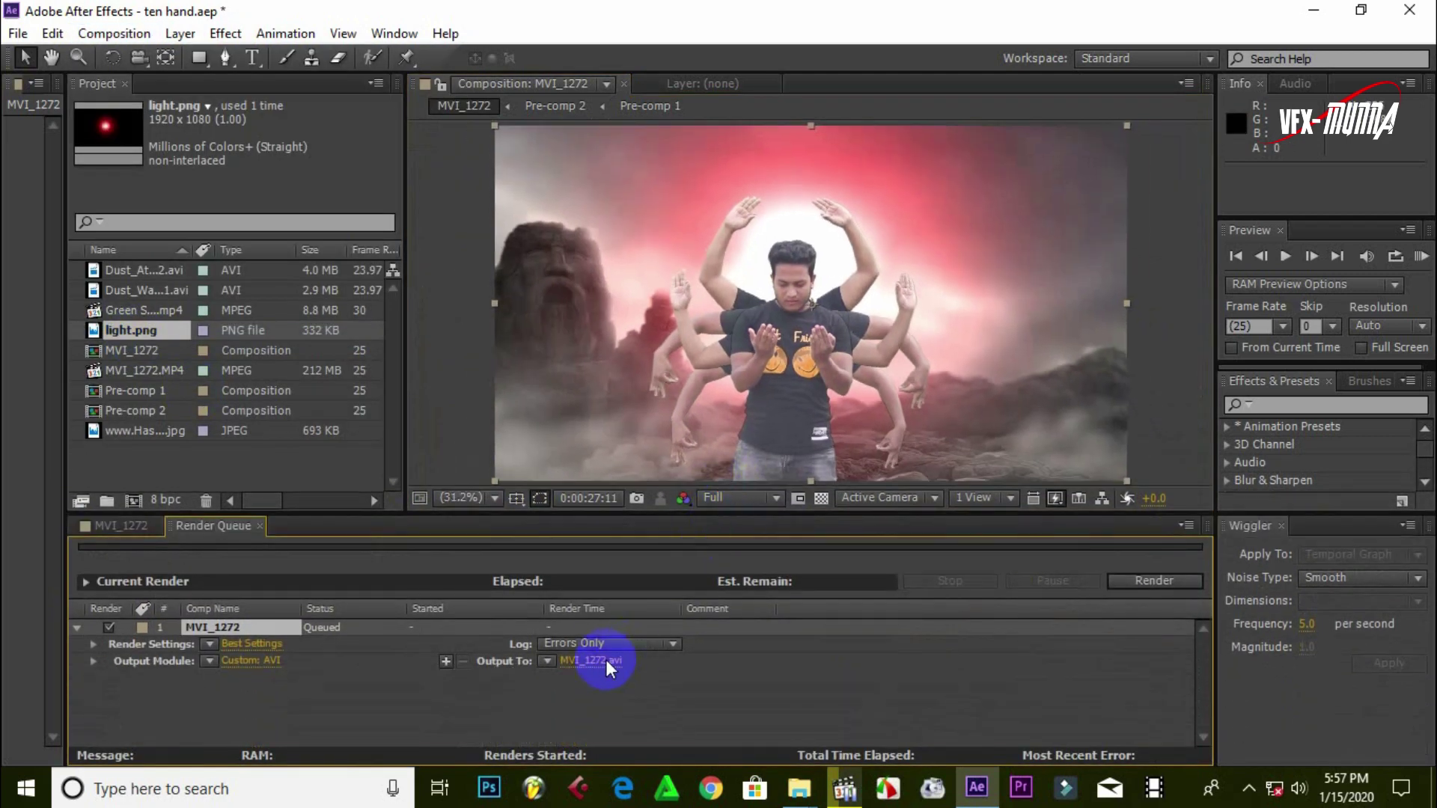
Set the render's output file to "vfx munna" in AVI format on the MY Docoment (E:) drive and start rendering
left_click(596, 662)
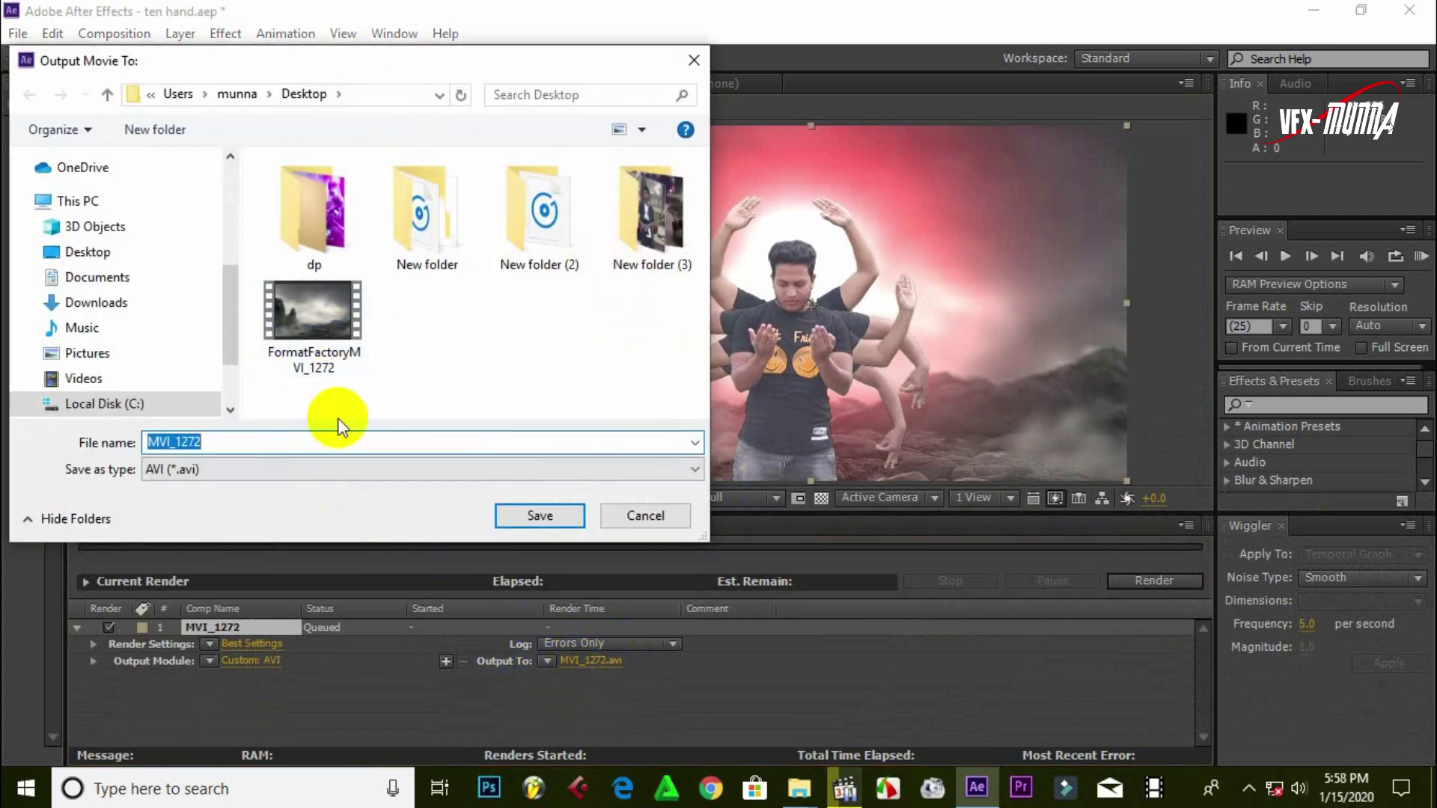
left_click_drag(227, 316, 224, 362)
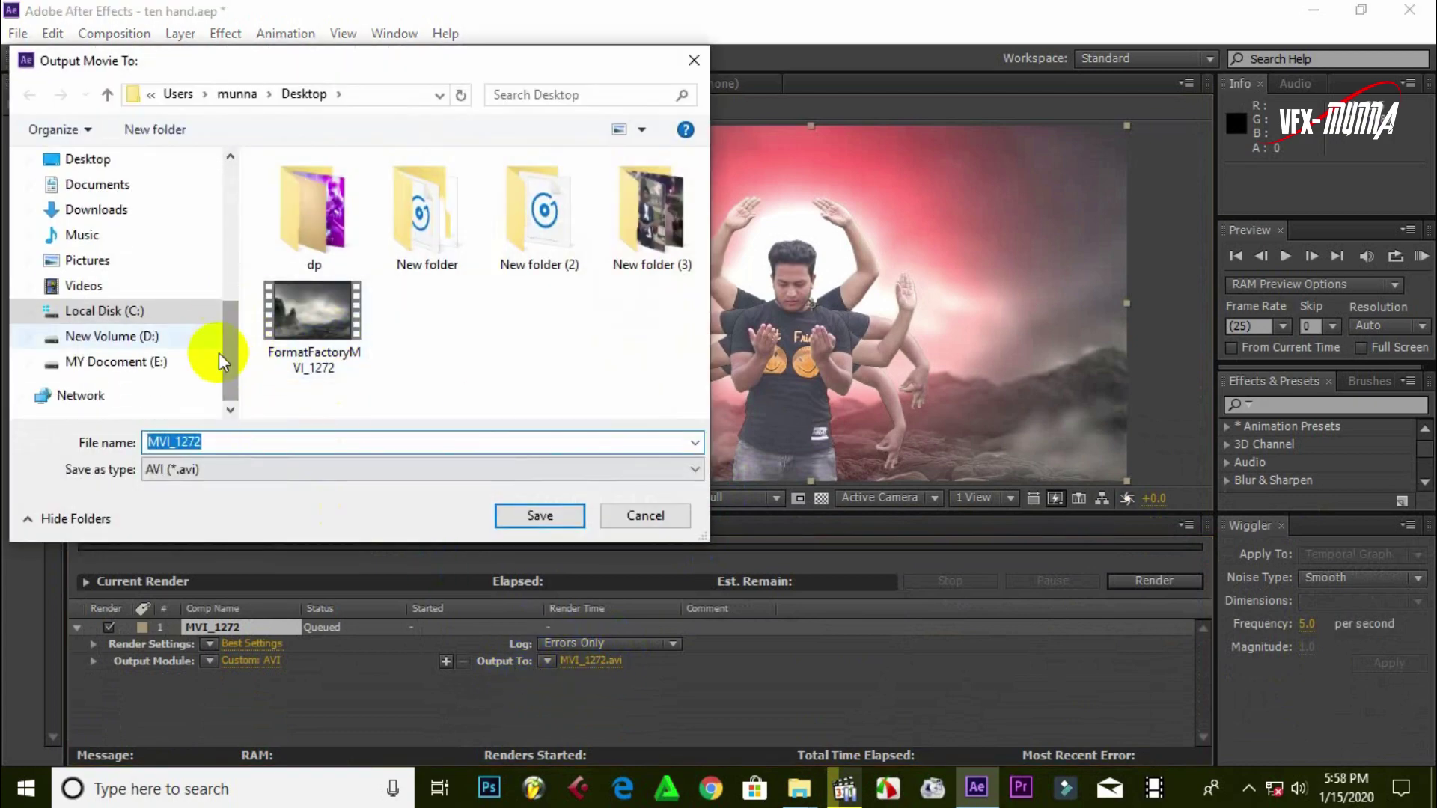
left_click(123, 365)
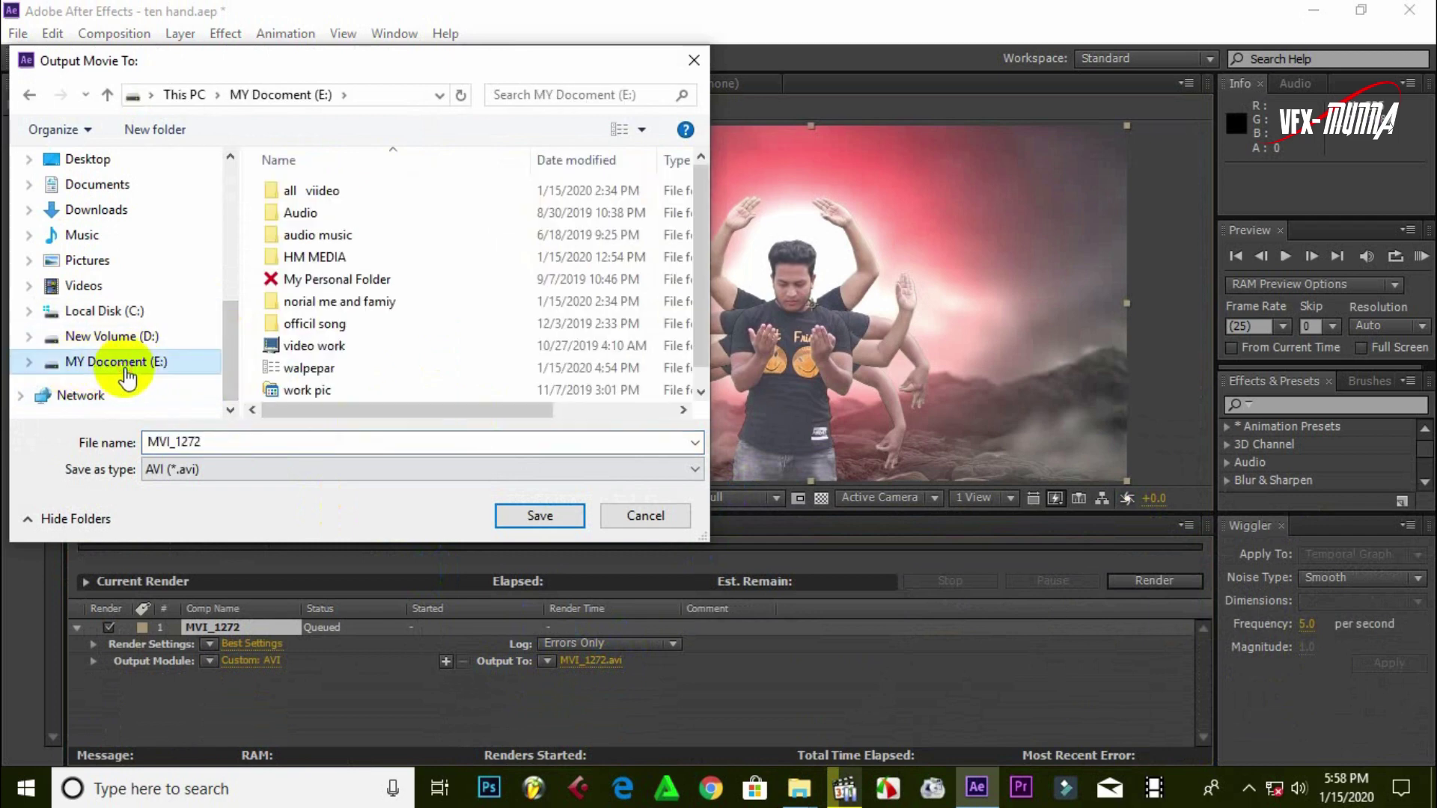
double_click(214, 444)
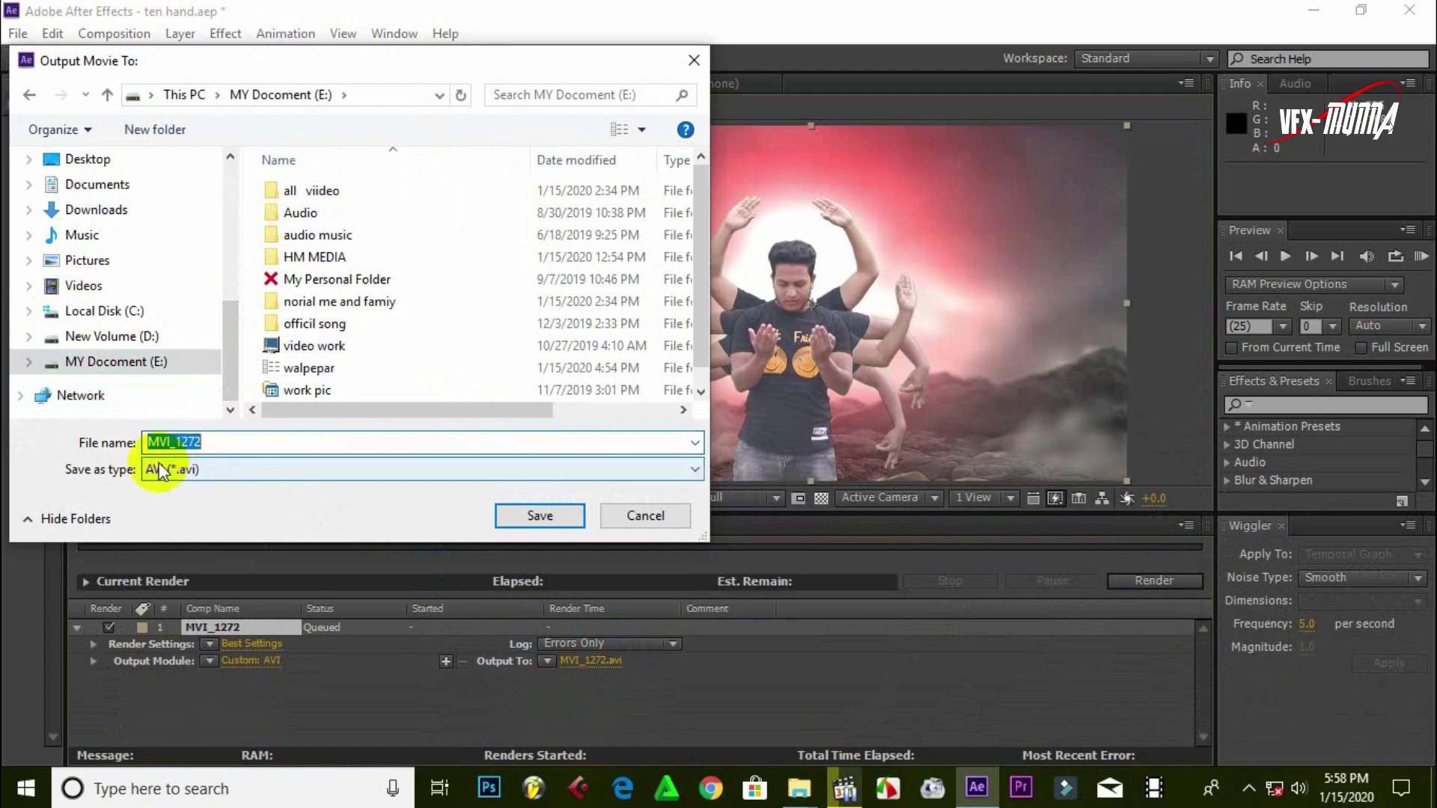
type("vf")
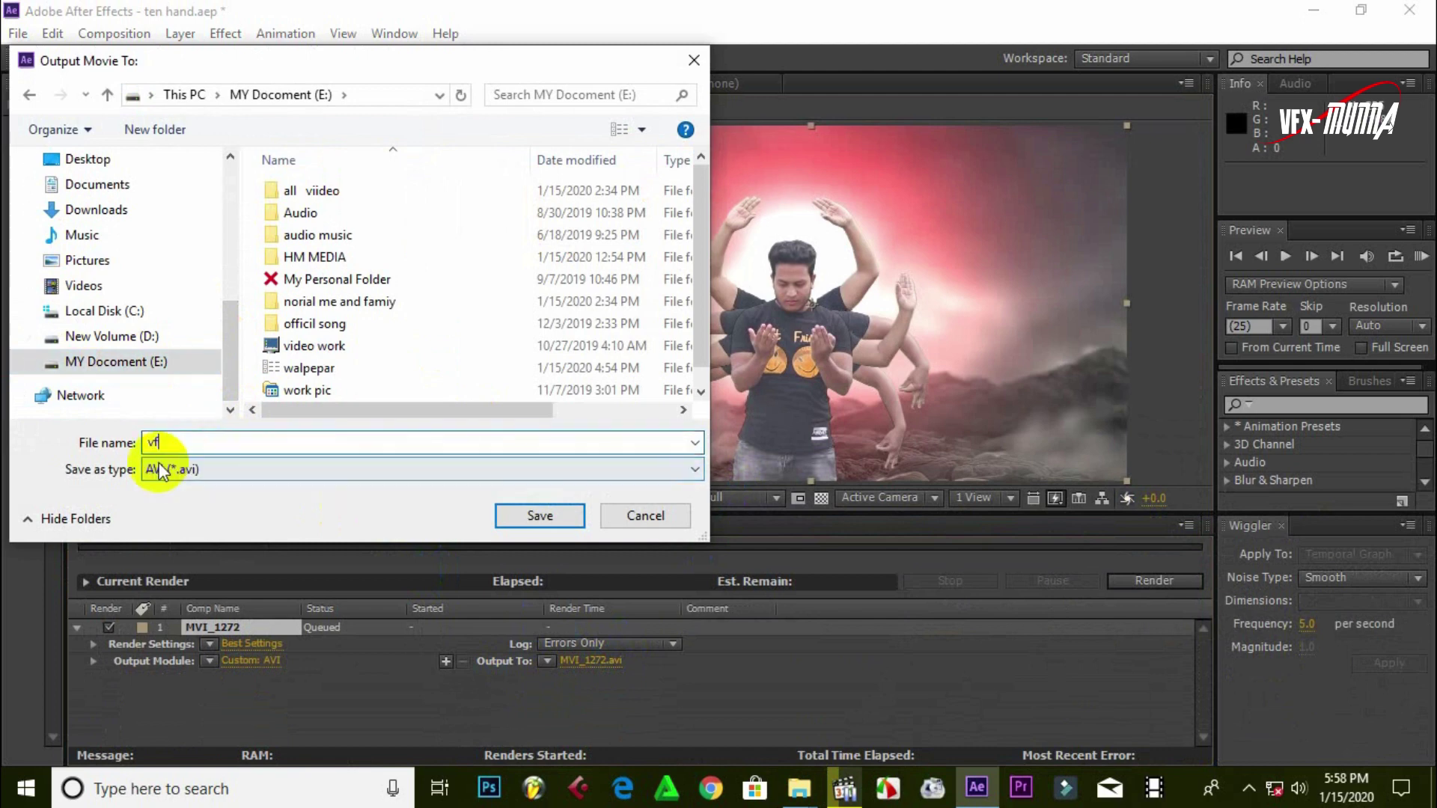
type("x munna")
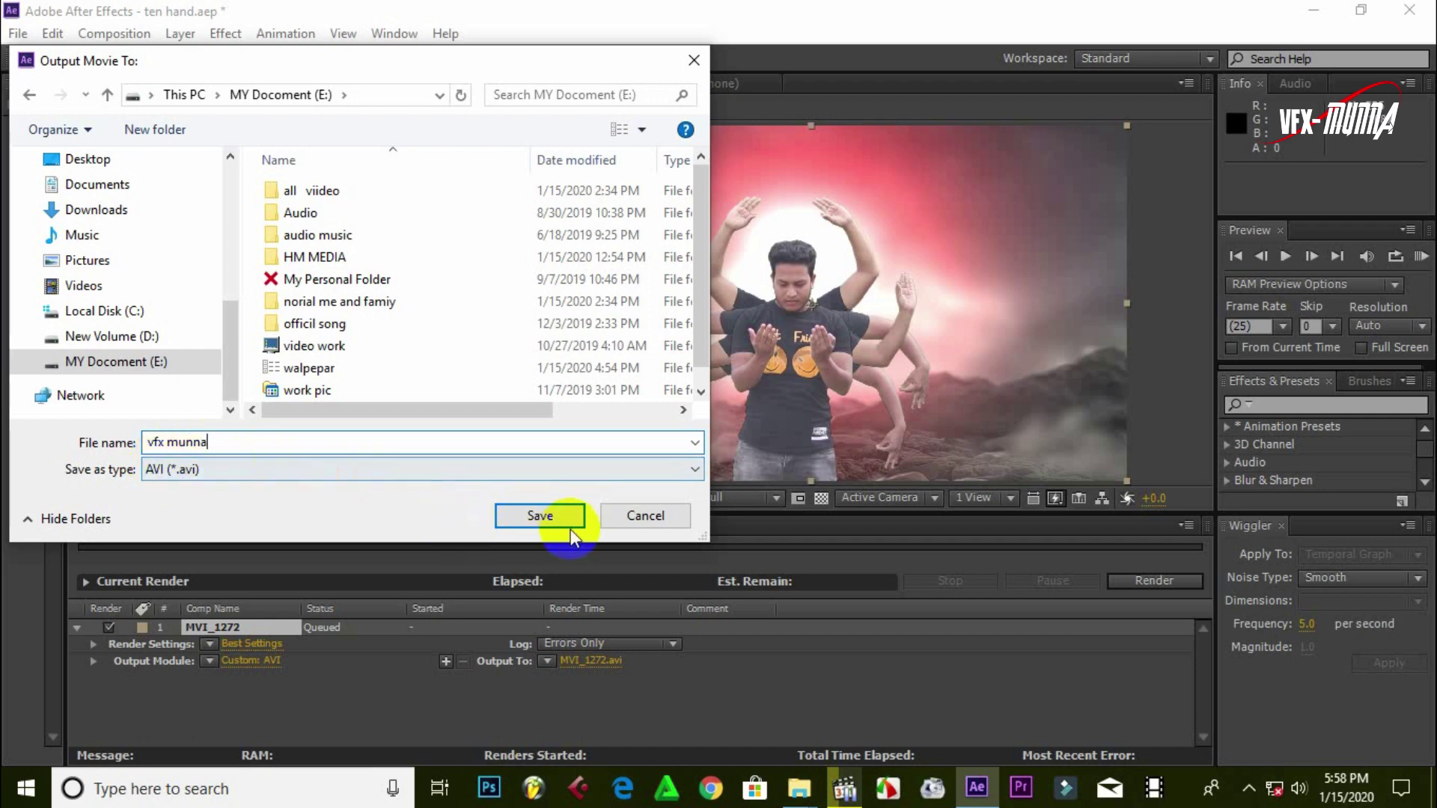
left_click(552, 515)
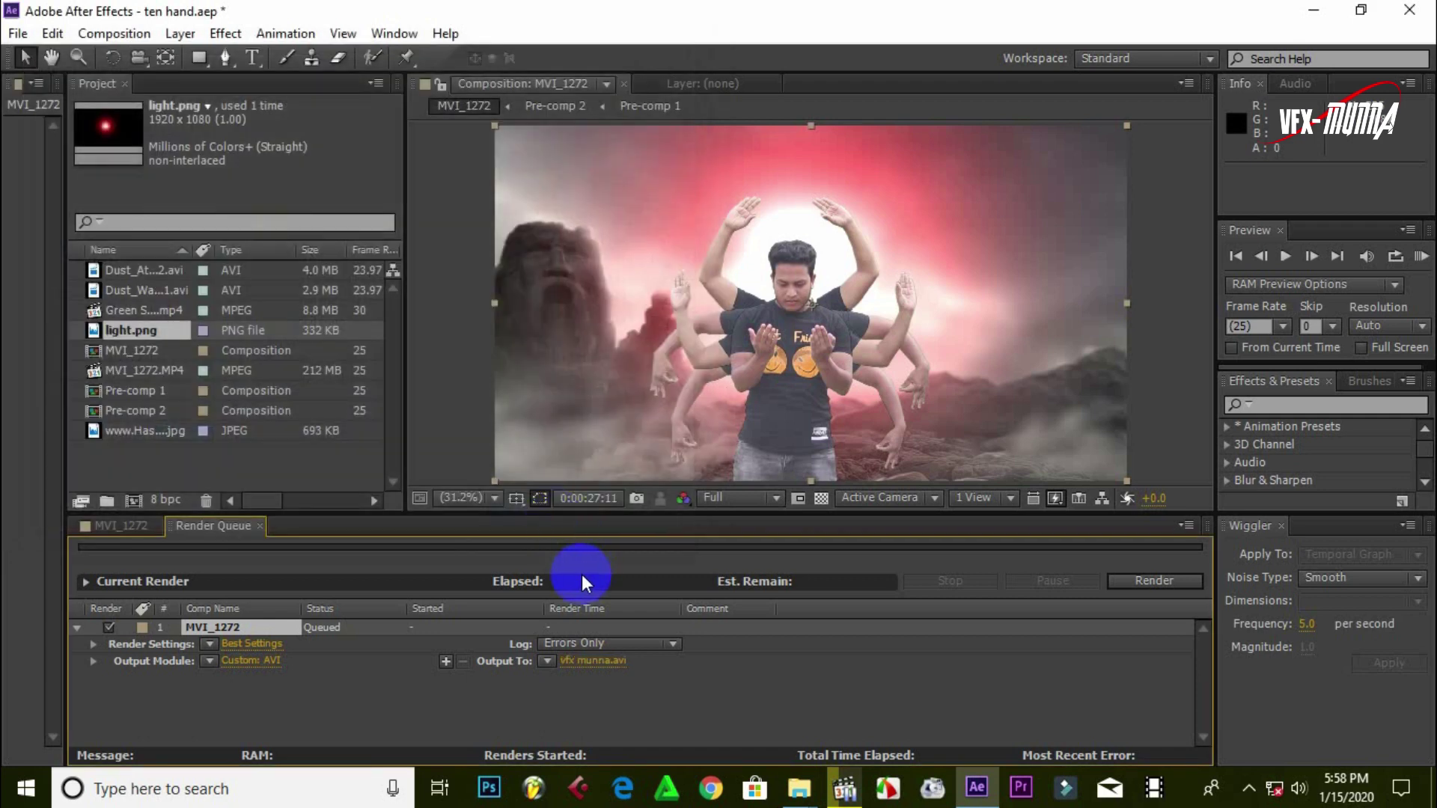
left_click(1171, 581)
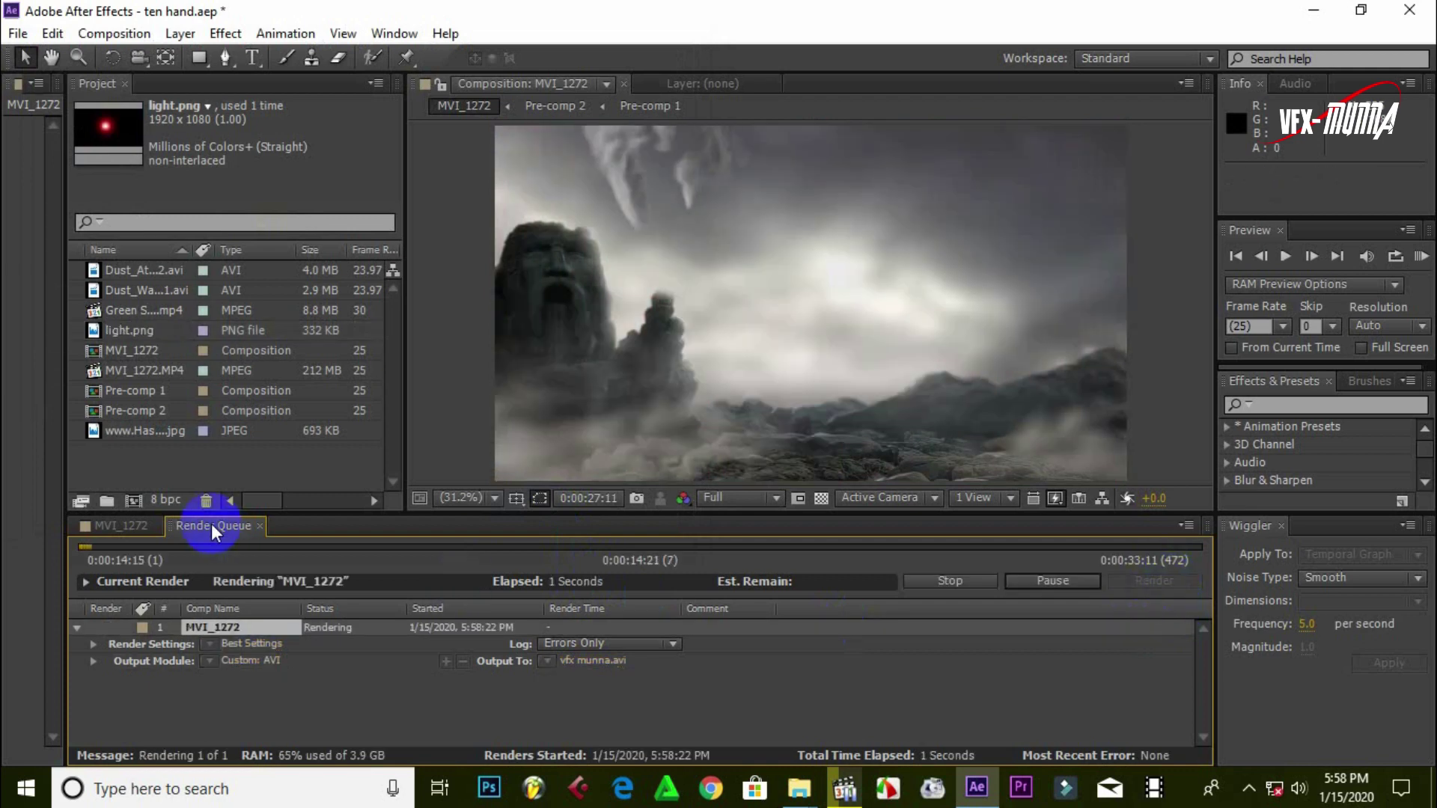